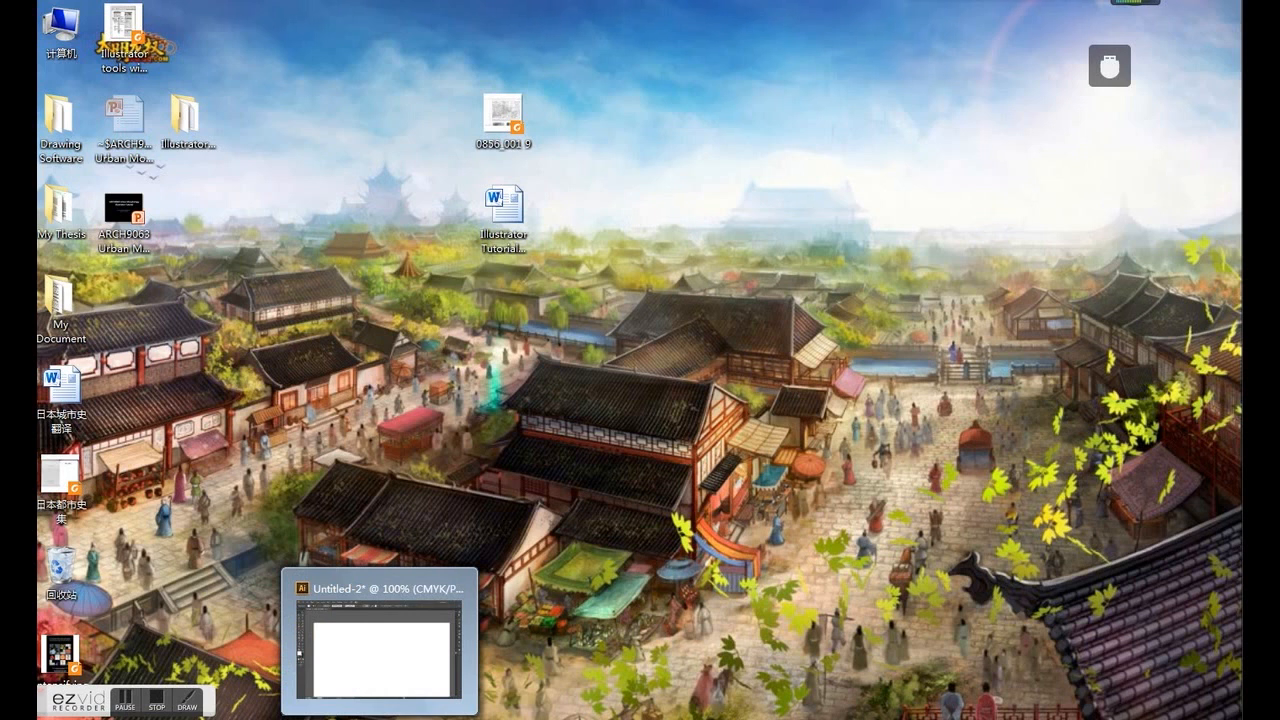
# - Switch to Adobe Illustrator and close the Untitled-2 document without saving its changes
pyautogui.click(380, 718)
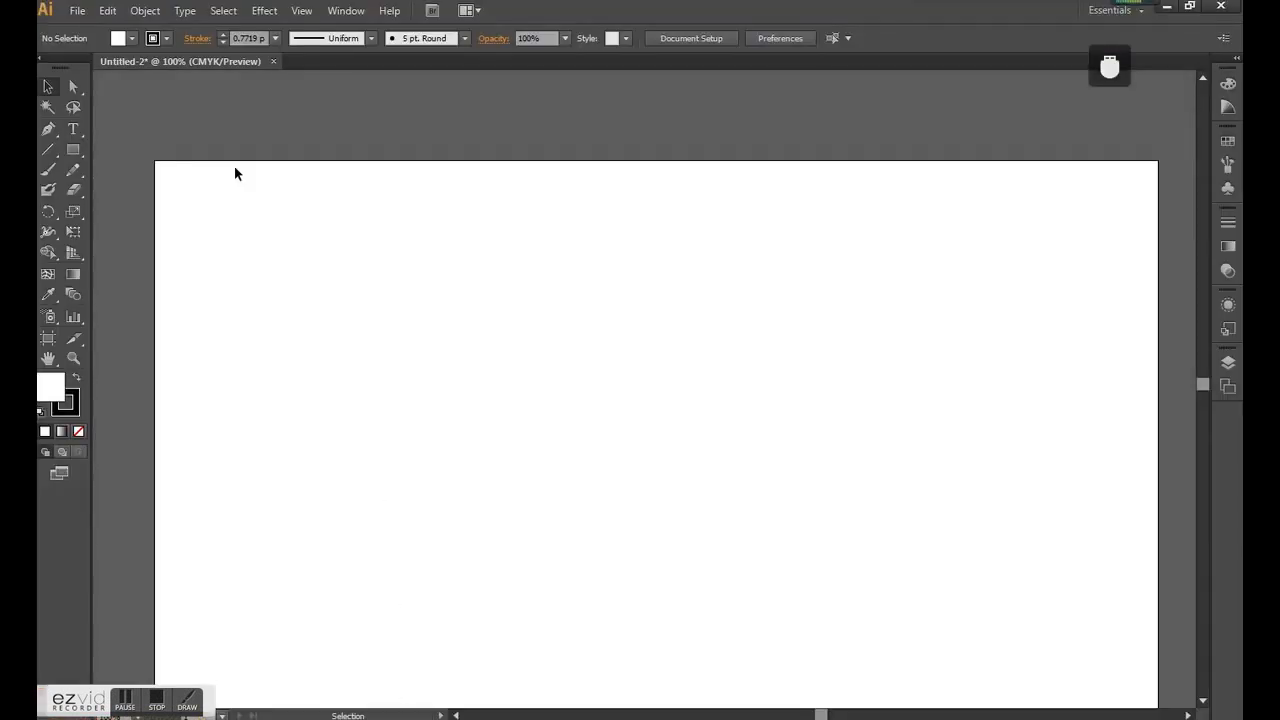
pyautogui.click(273, 61)
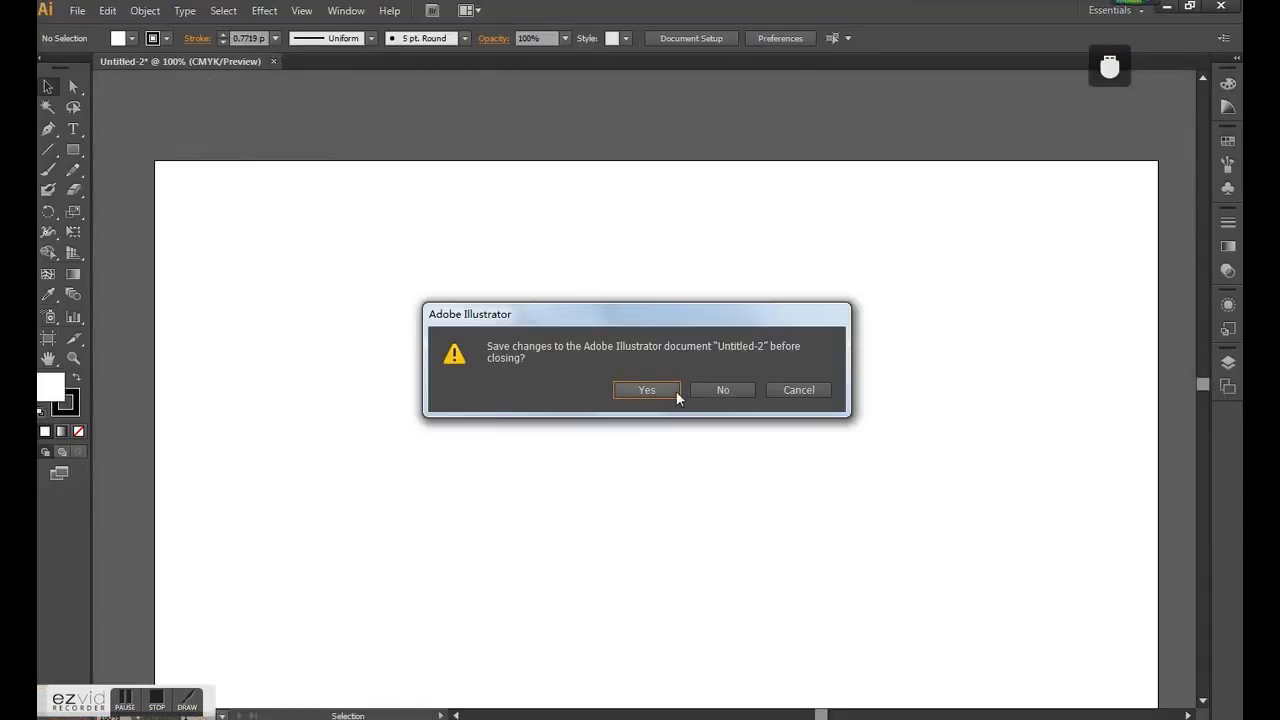
pyautogui.click(748, 389)
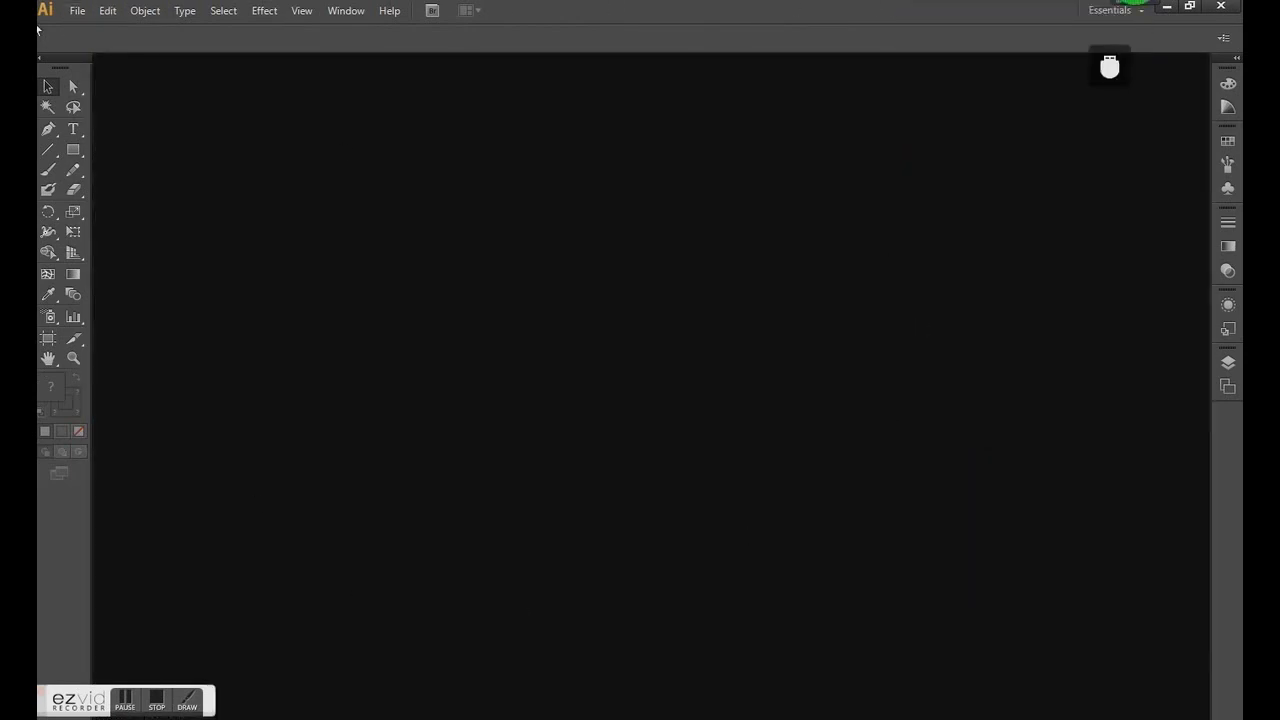
# - Start a new document named 1 with the Print profile and one artboard
pyautogui.click(77, 12)
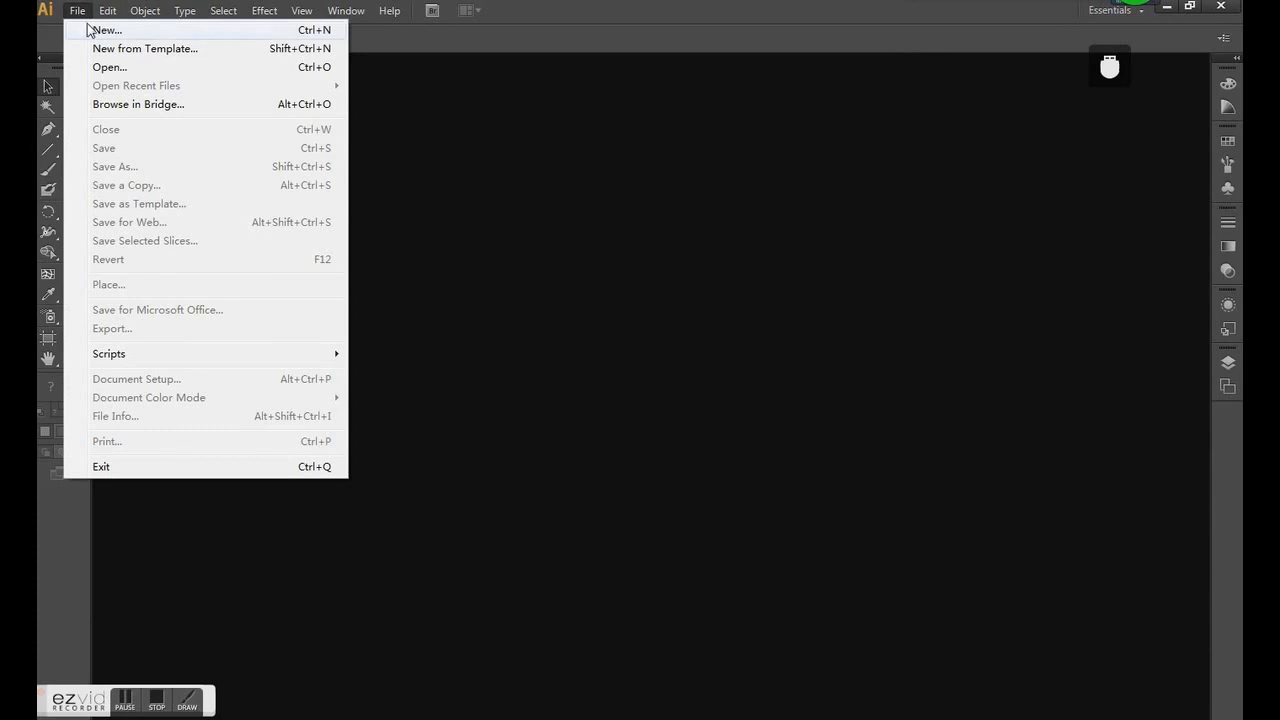
pyautogui.click(92, 32)
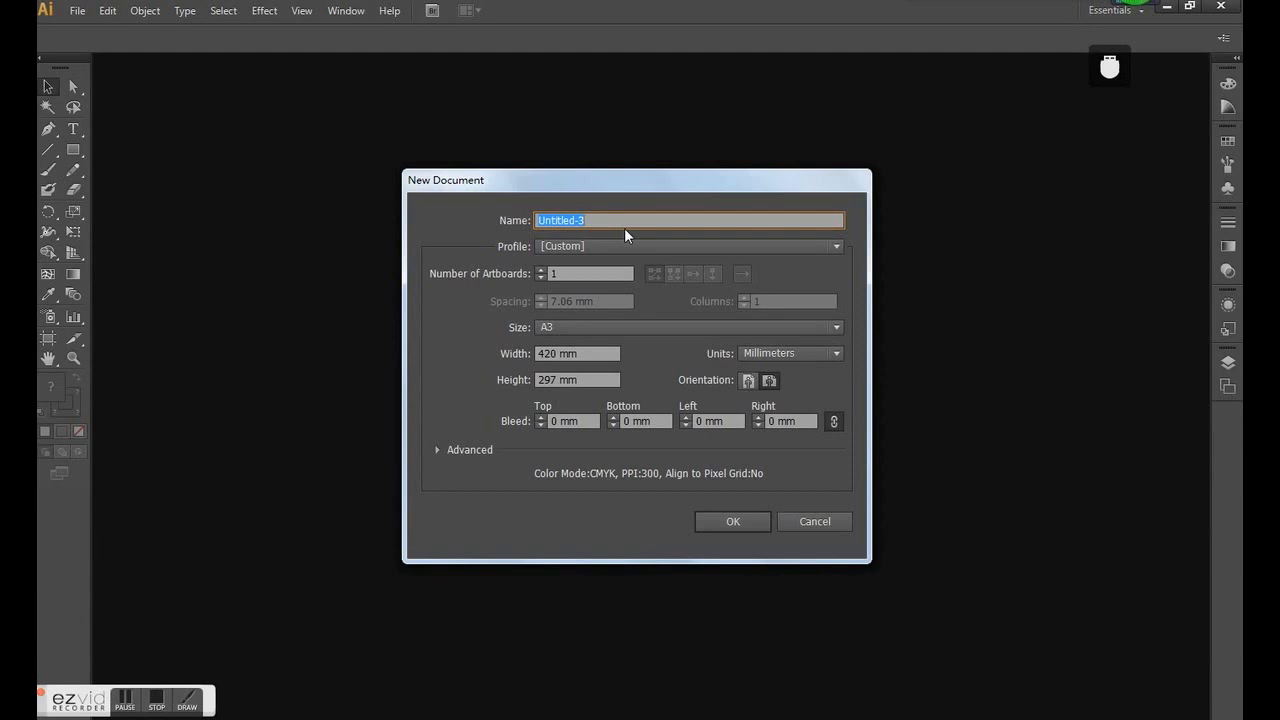
pyautogui.write('1')
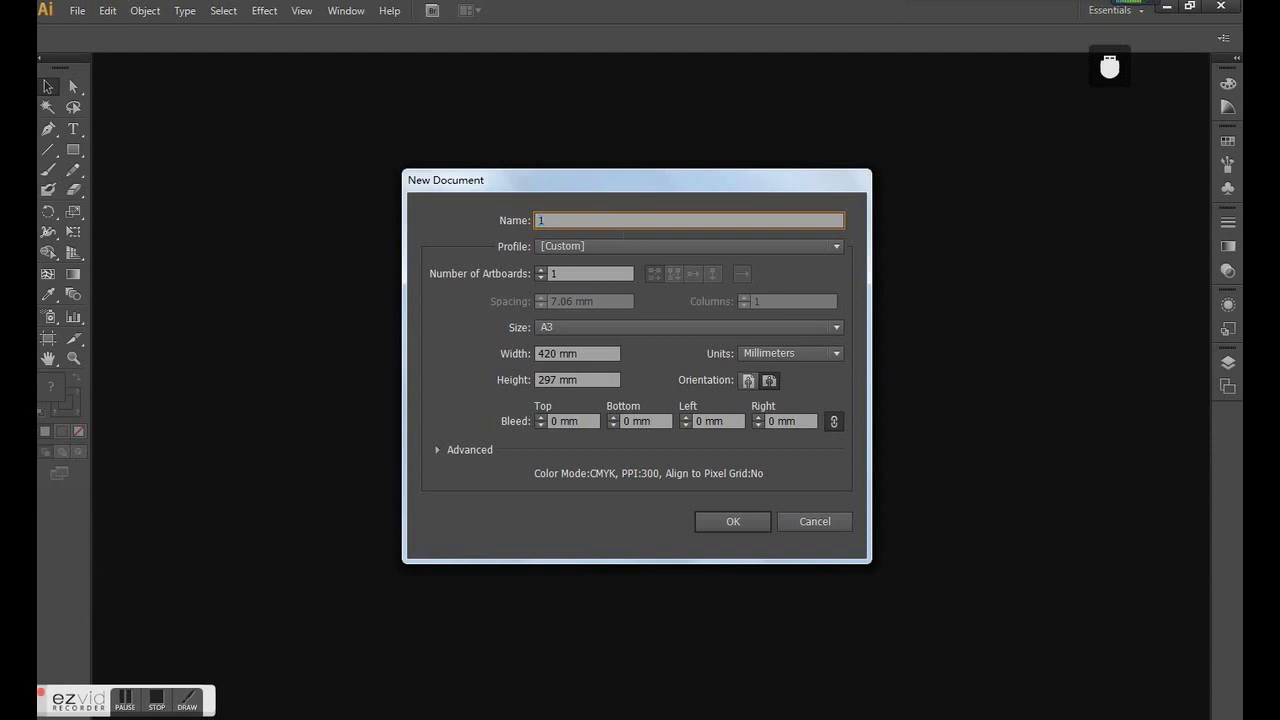
pyautogui.click(587, 243)
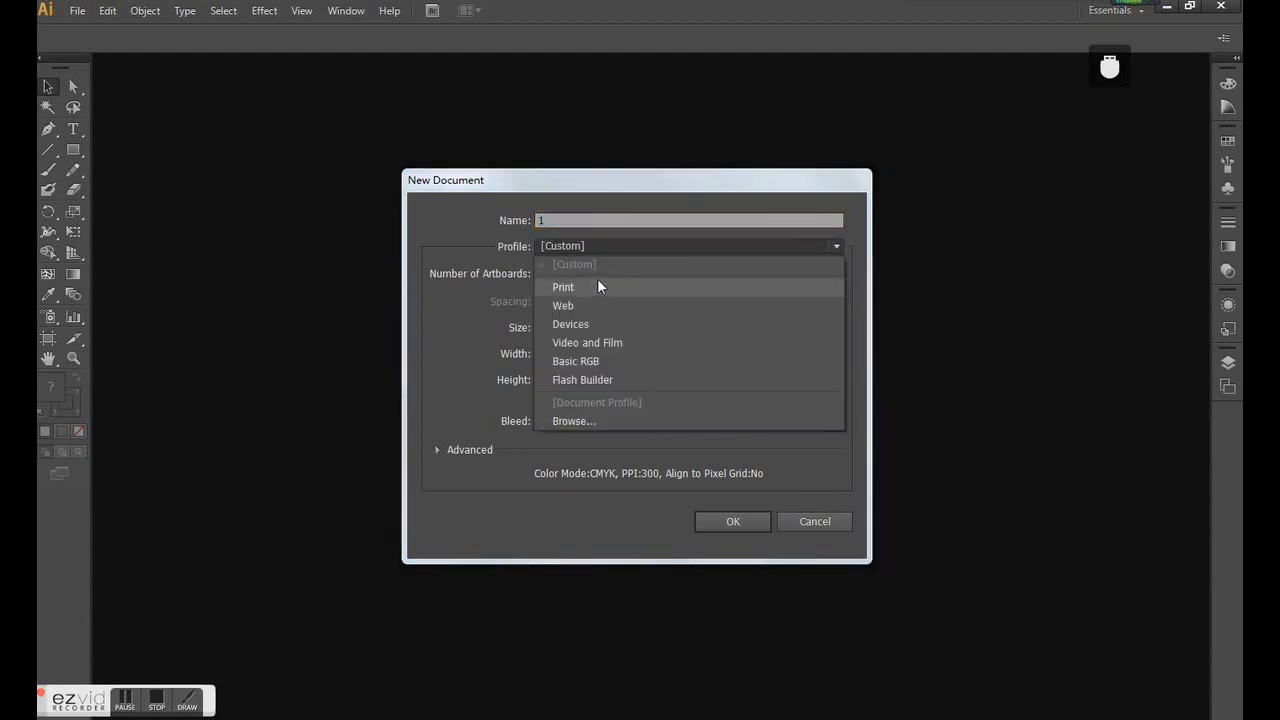
pyautogui.click(590, 286)
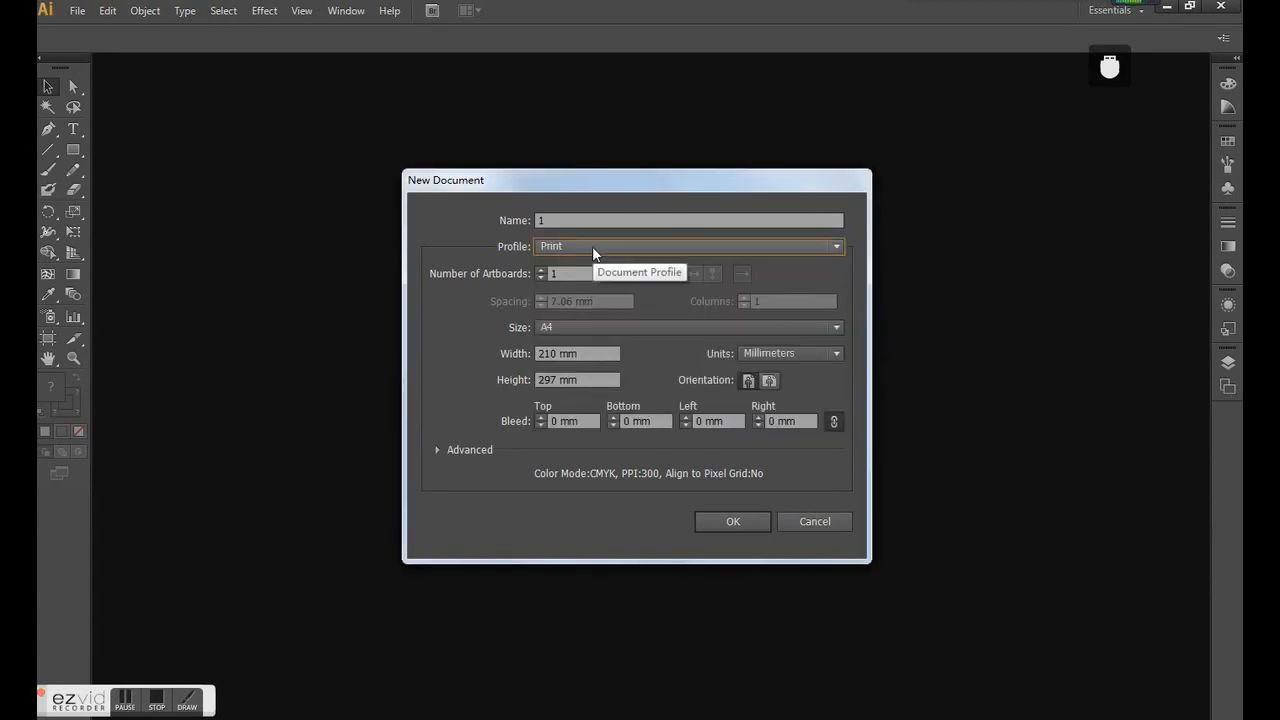
pyautogui.click(578, 273)
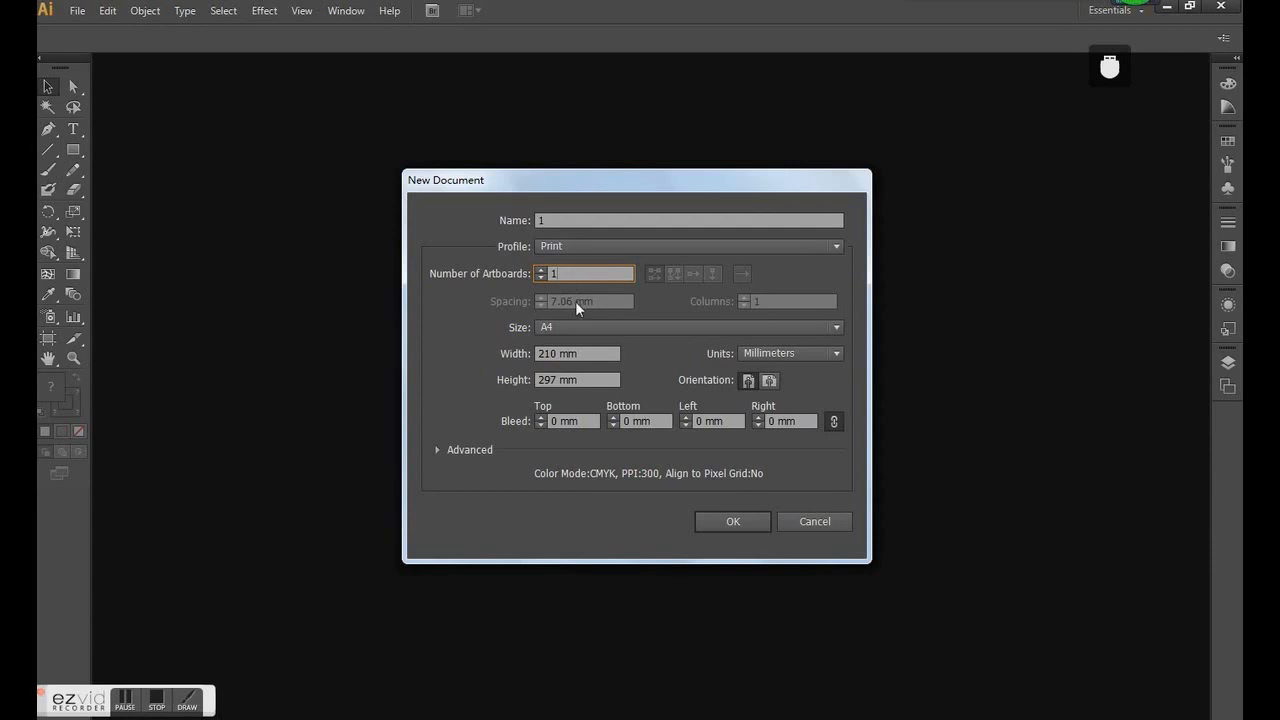
# - Set the new document's size to A3 in millimetres with landscape orientation and create it
pyautogui.click(580, 328)
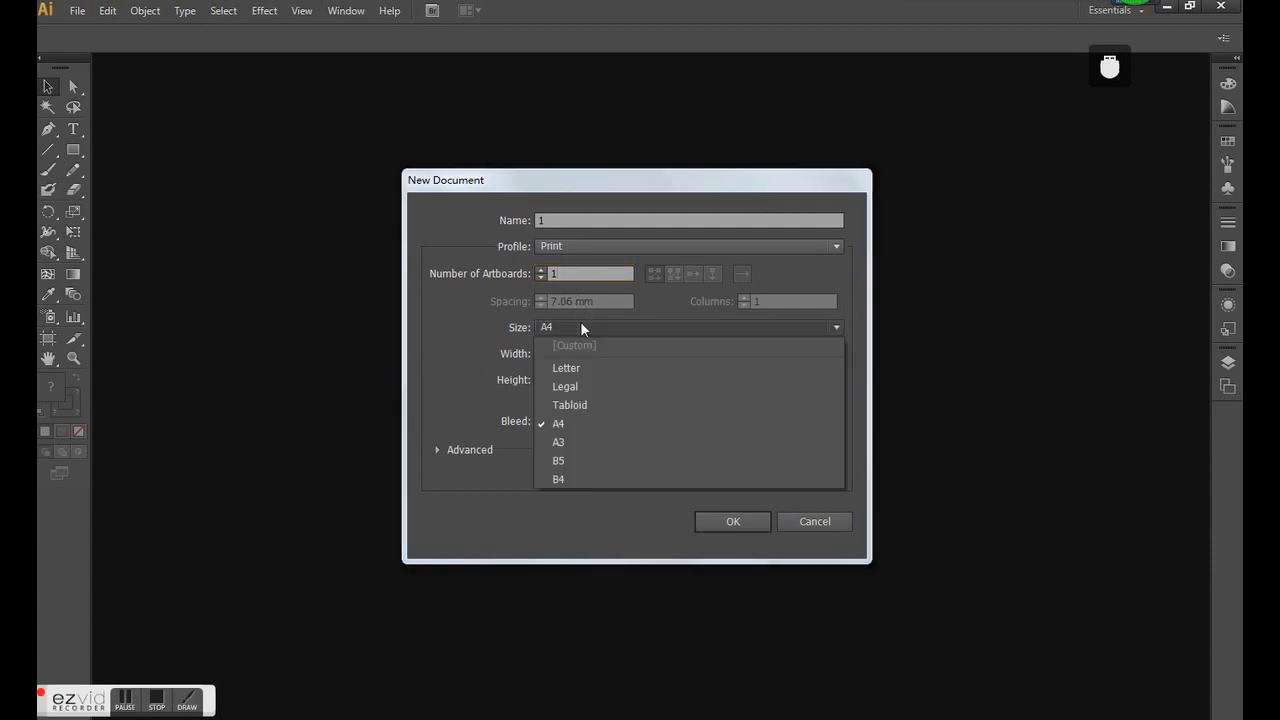
pyautogui.click(582, 441)
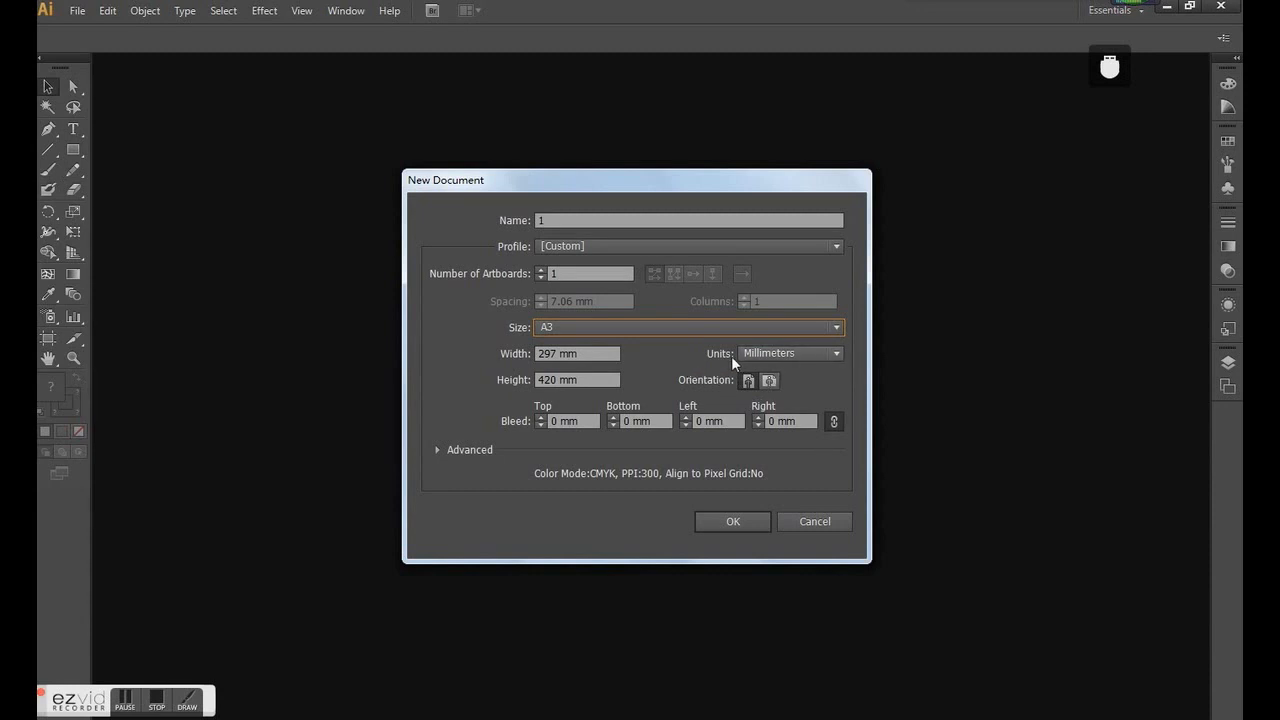
pyautogui.click(774, 356)
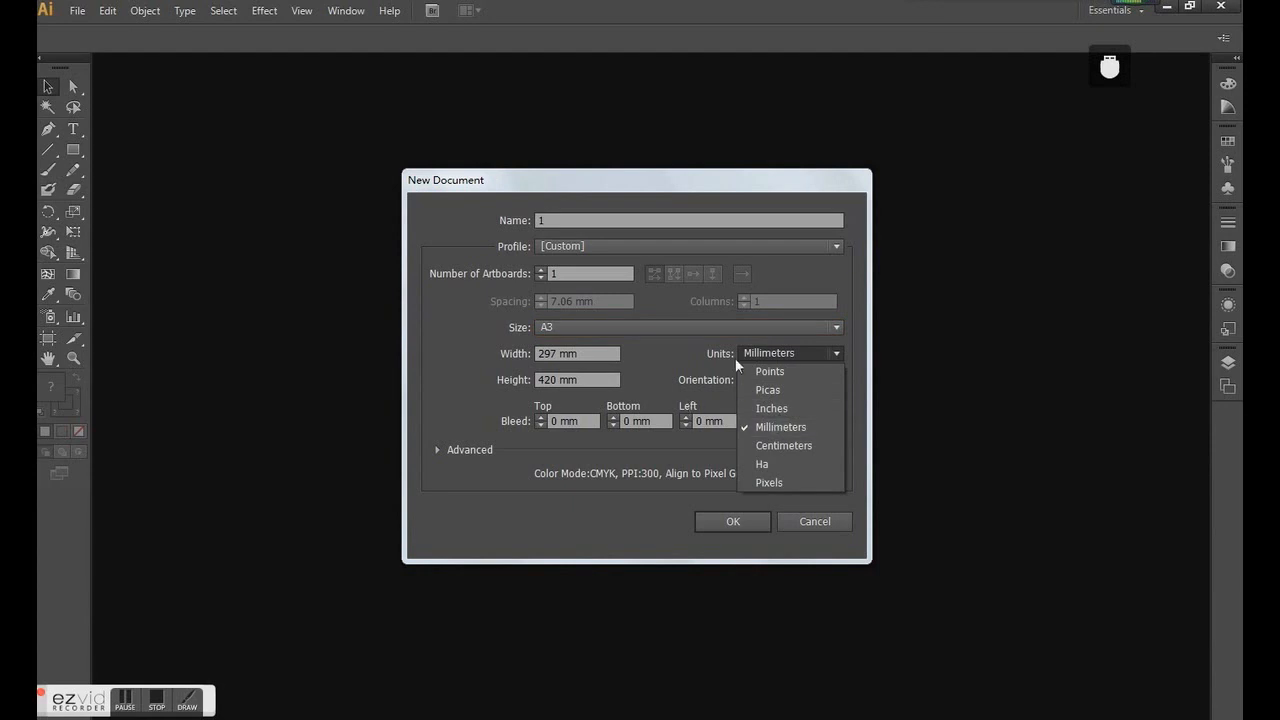
pyautogui.click(669, 360)
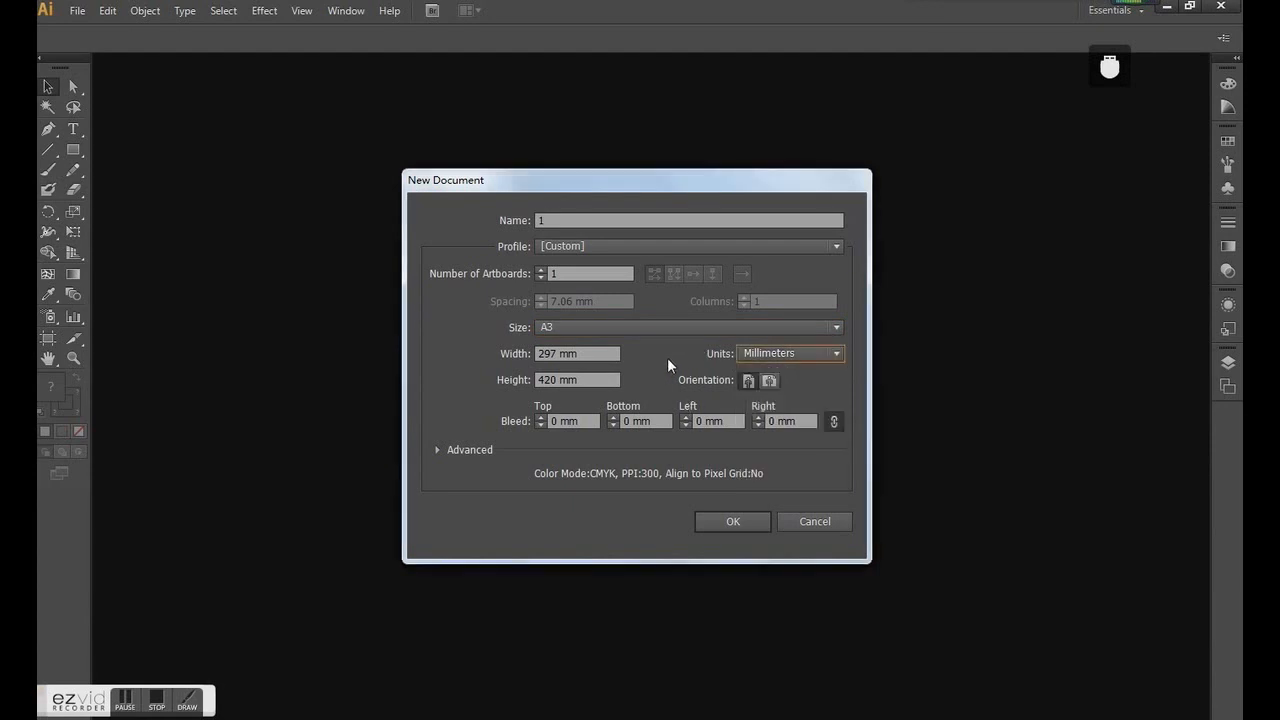
pyautogui.click(769, 381)
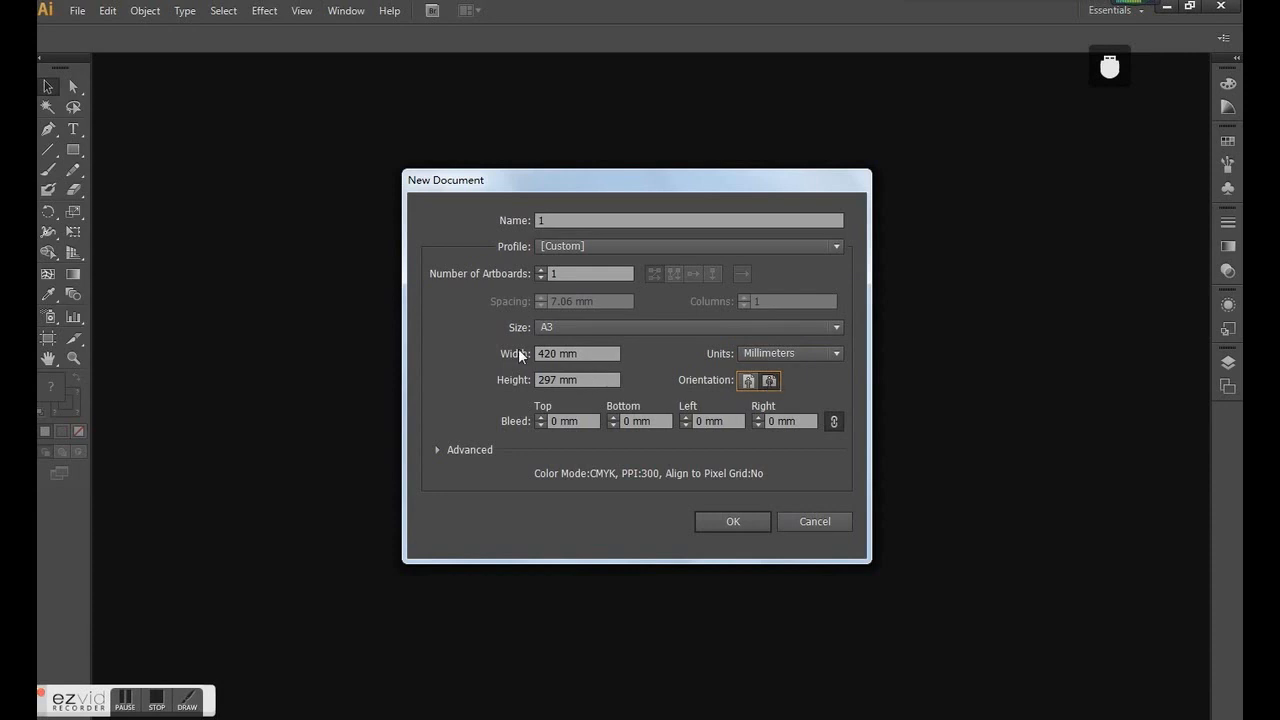
pyautogui.click(734, 527)
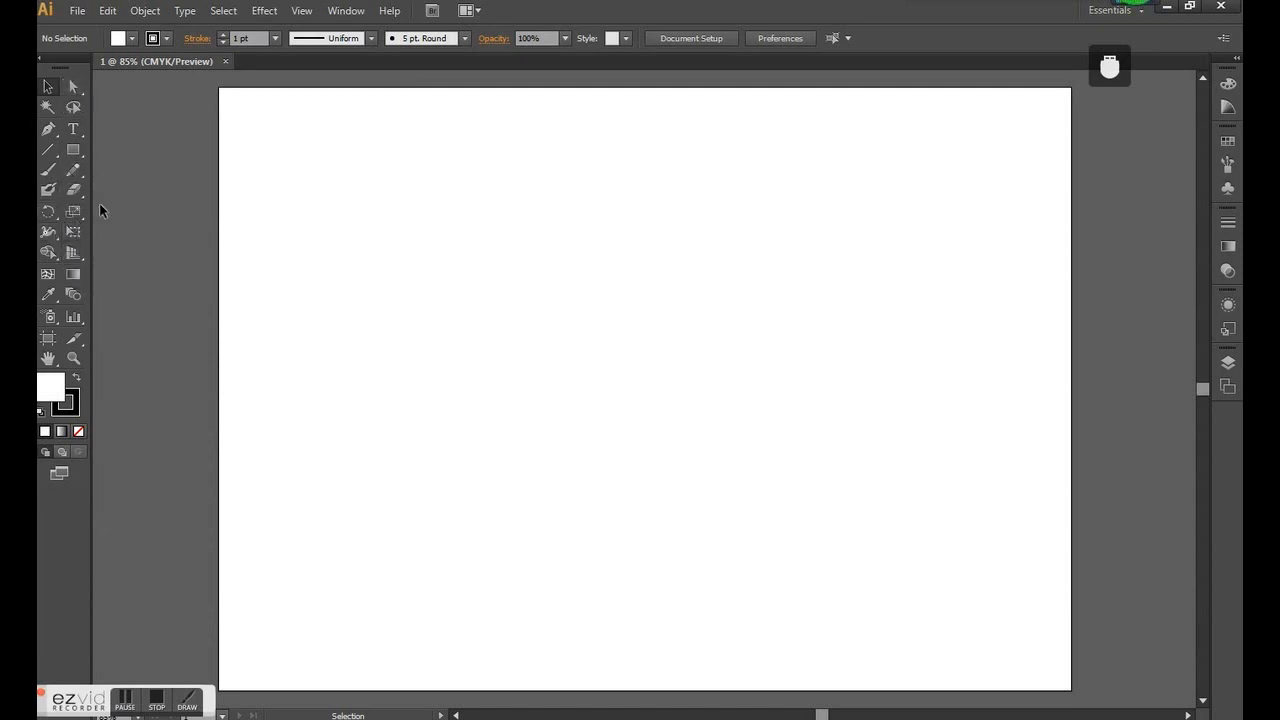
# - Draw an open path of eight straight-joined anchor points across the upper artboard with the Pen tool, about 206 mm wide and 78 mm high
pyautogui.click(50, 134)
pyautogui.click(49, 131)
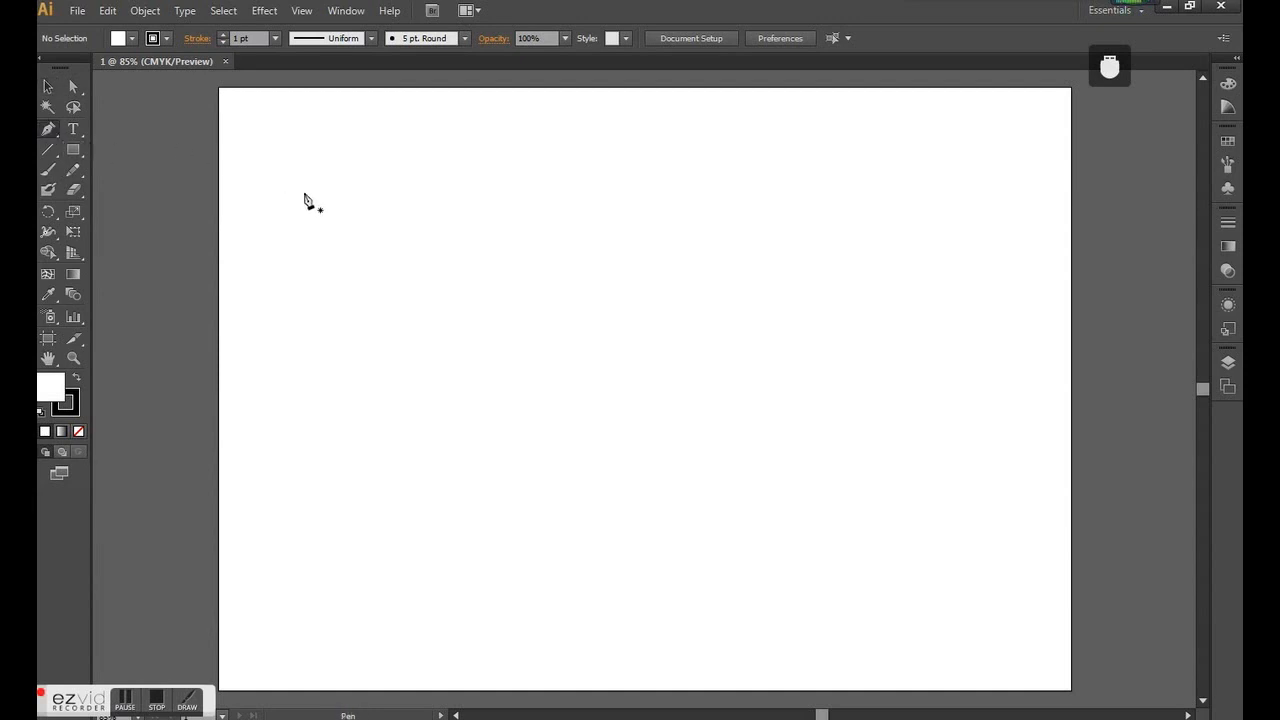
pyautogui.click(55, 129)
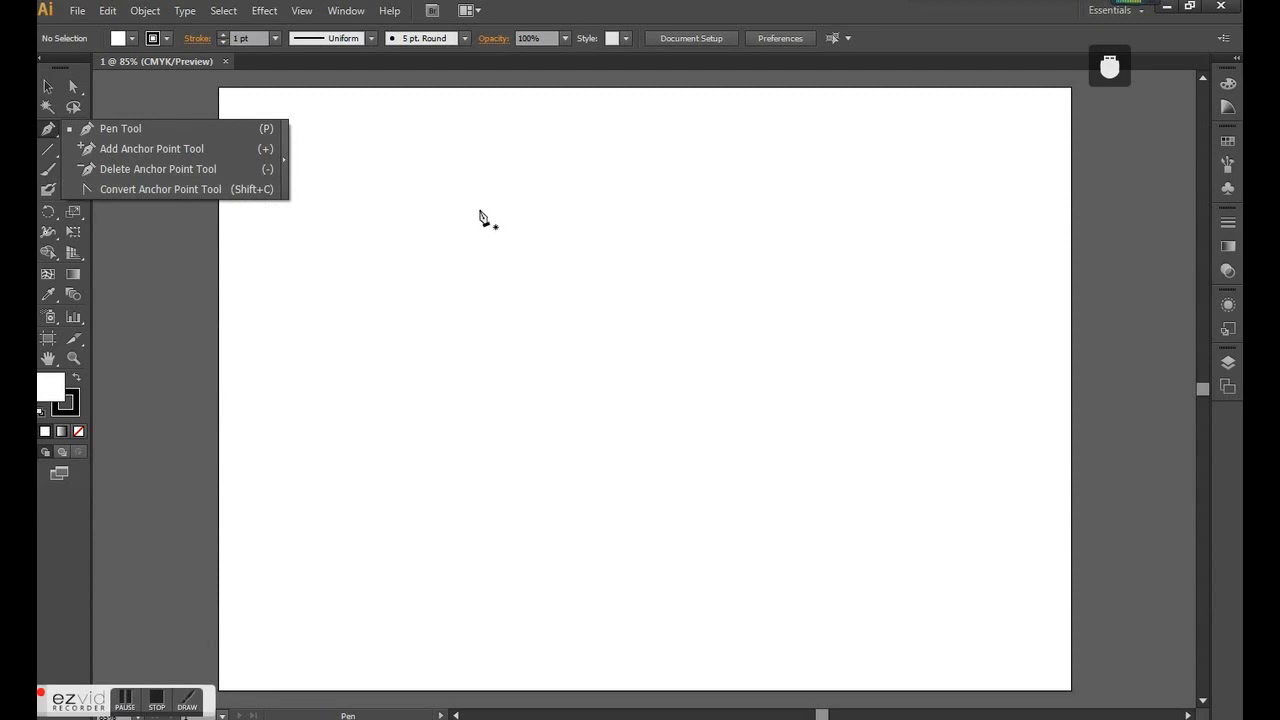
pyautogui.click(48, 131)
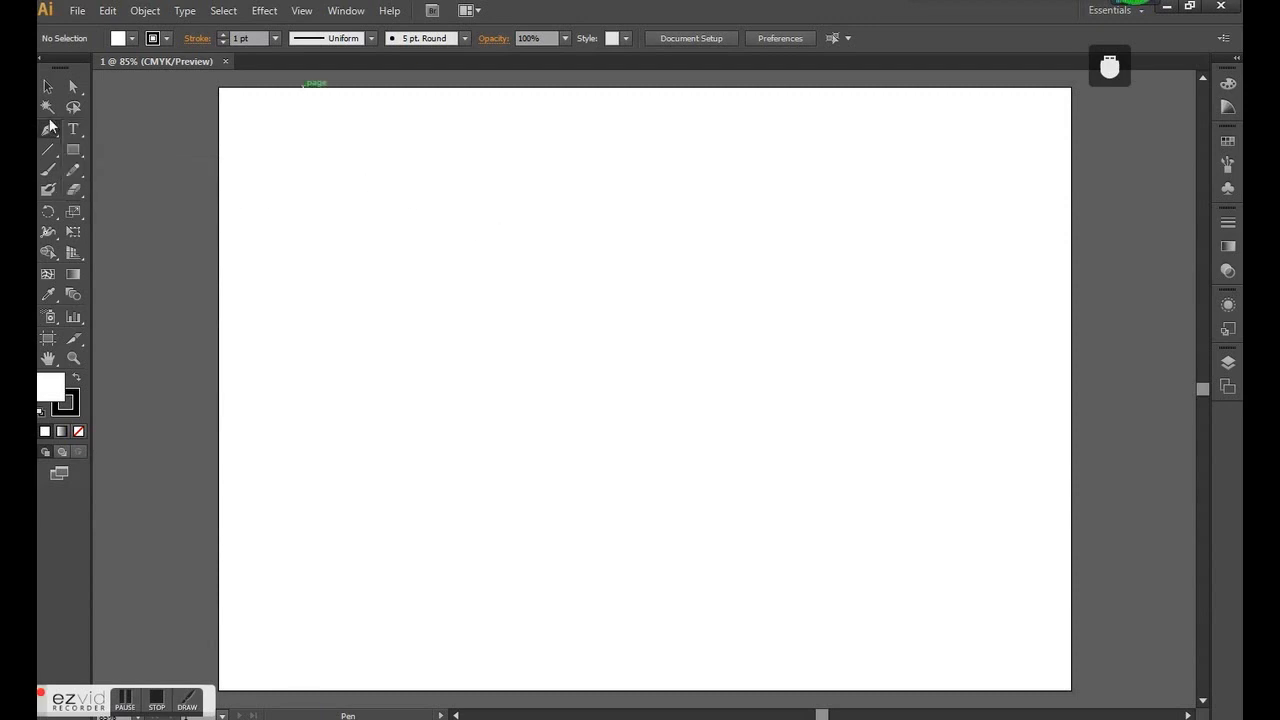
pyautogui.click(104, 130)
pyautogui.click(291, 176)
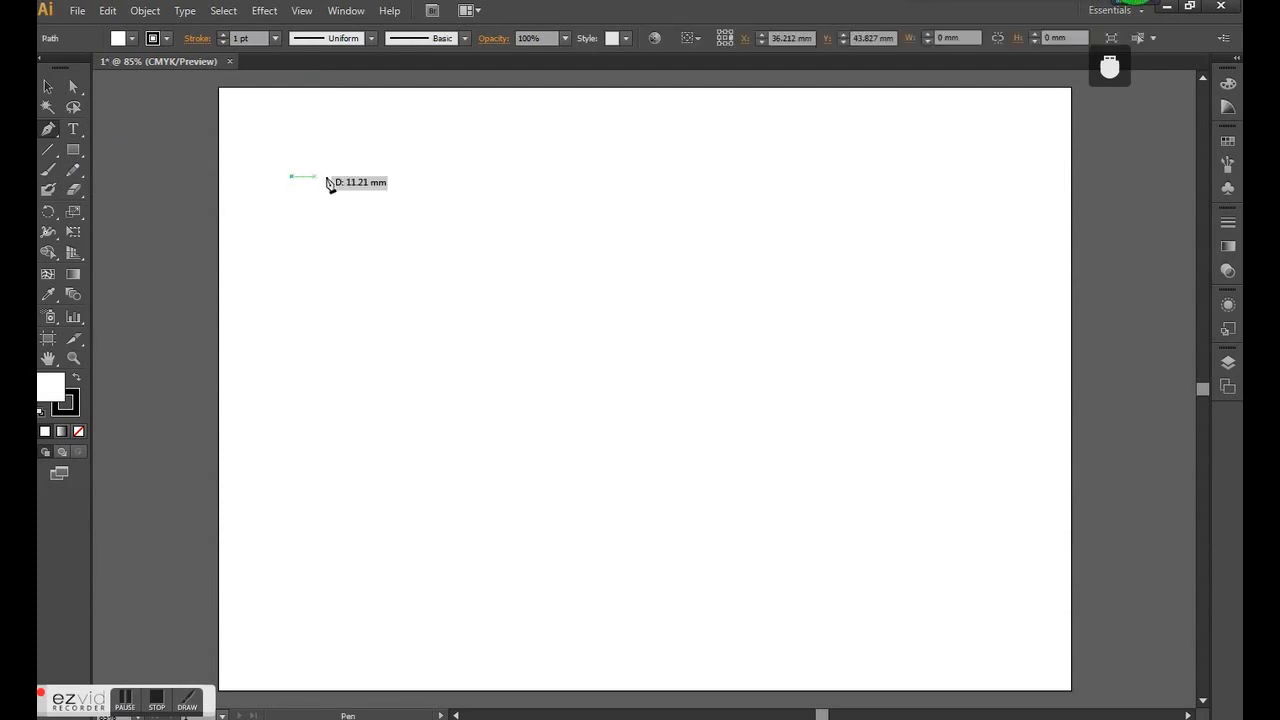
pyautogui.click(309, 263)
pyautogui.click(428, 285)
pyautogui.click(555, 259)
pyautogui.click(570, 191)
pyautogui.click(653, 177)
pyautogui.click(704, 244)
pyautogui.click(709, 332)
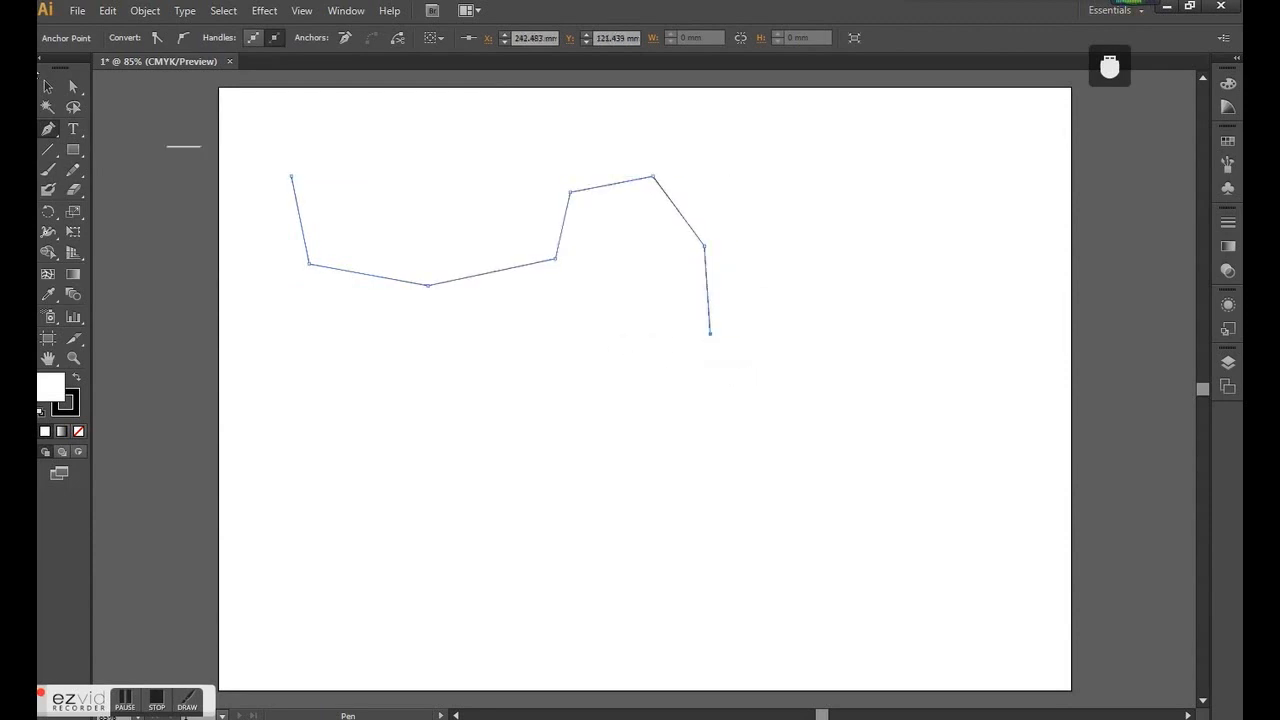
# - Move the whole path down and to the right towards the artboard's centre with the Selection tool and deselect it
pyautogui.click(50, 90)
pyautogui.moveTo(551, 262); pyautogui.dragTo(645, 310)
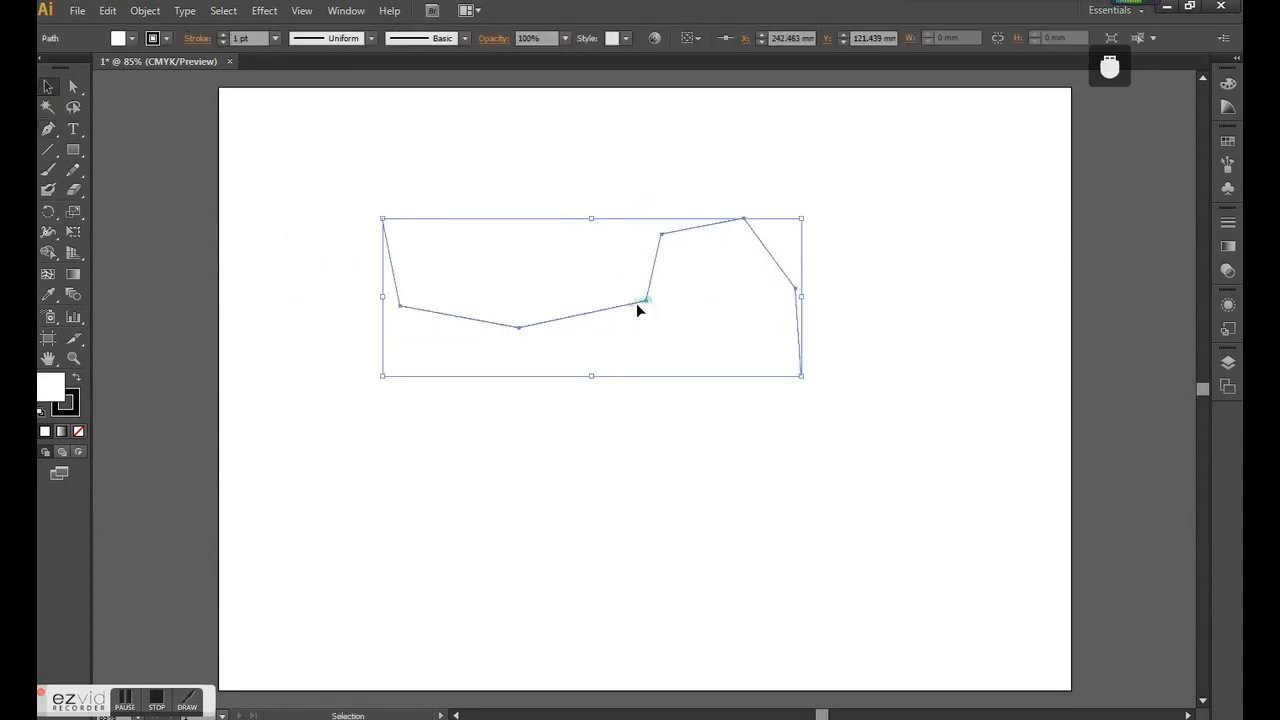
pyautogui.click(468, 181)
pyautogui.moveTo(589, 319)
pyautogui.mouseDown()
pyautogui.moveTo(543, 388)
pyautogui.moveTo(545, 328)
pyautogui.moveTo(694, 271)
pyautogui.moveTo(583, 324)
pyautogui.mouseUp()
pyautogui.click(301, 158)
# - Select the path's second, third and fourth anchor points one at a time with the Direct Selection tool
pyautogui.click(79, 89)
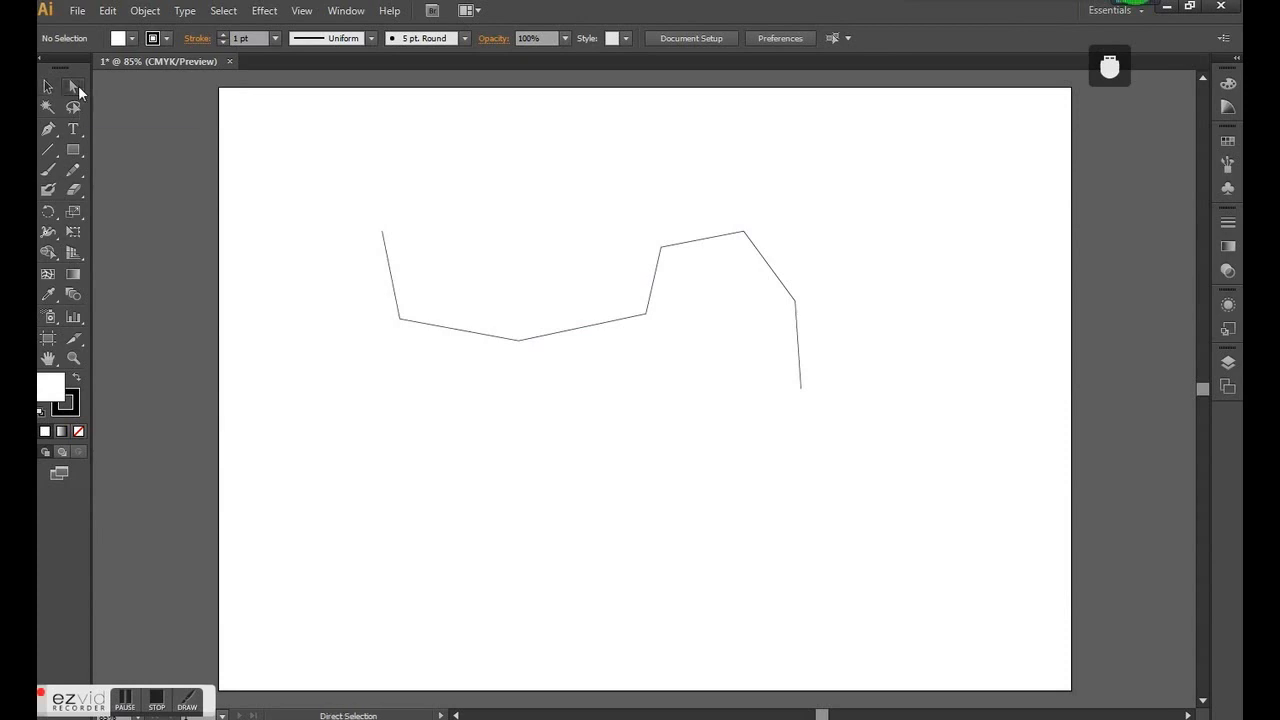
pyautogui.click(402, 319)
pyautogui.click(521, 342)
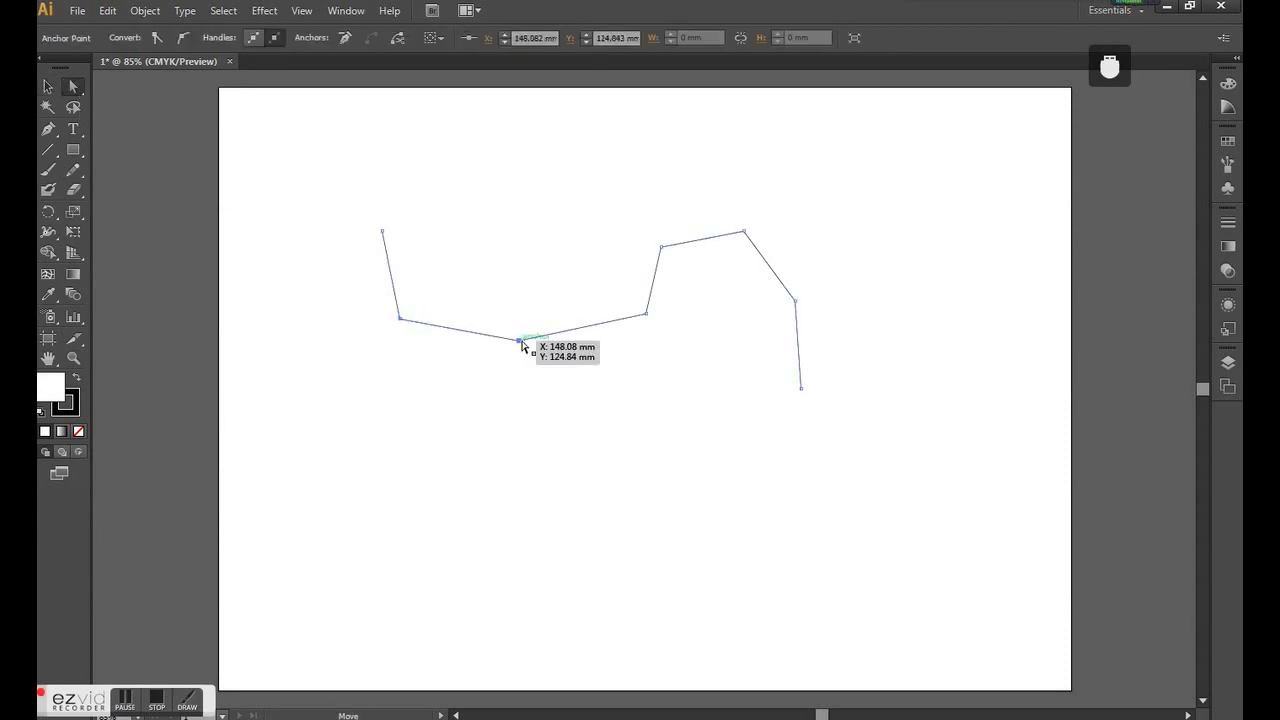
pyautogui.click(646, 314)
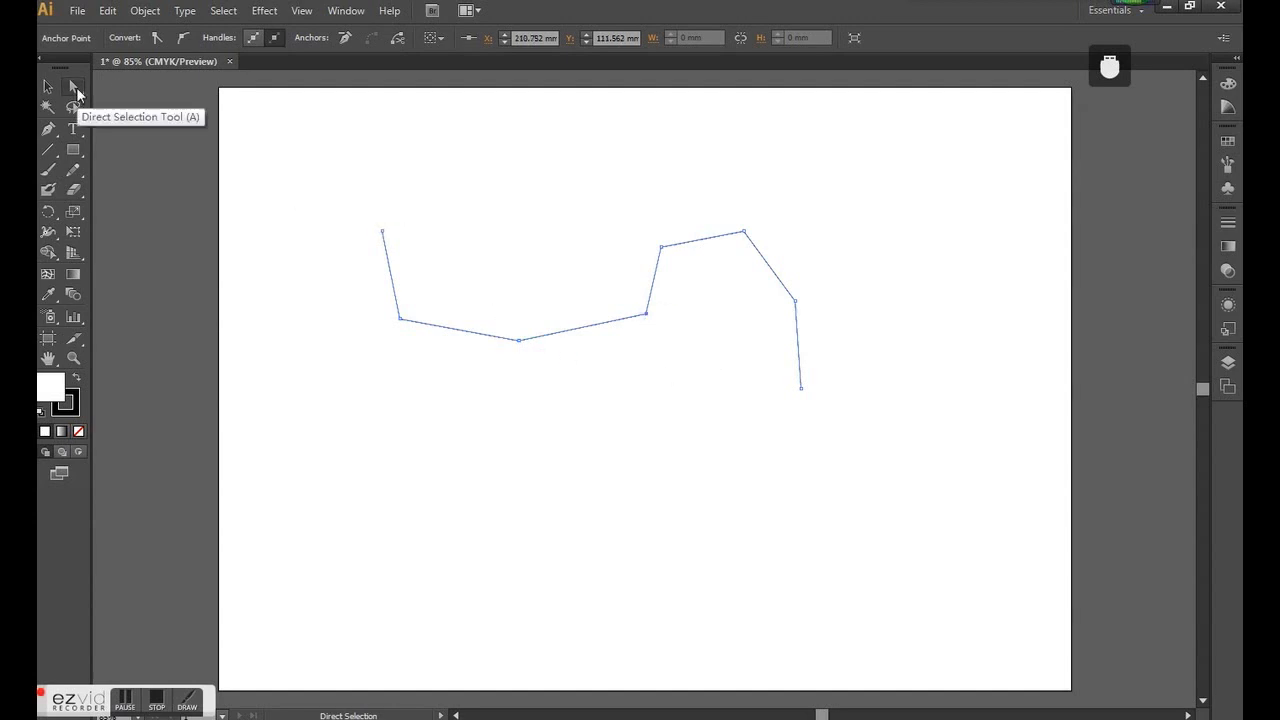
pyautogui.click(647, 316)
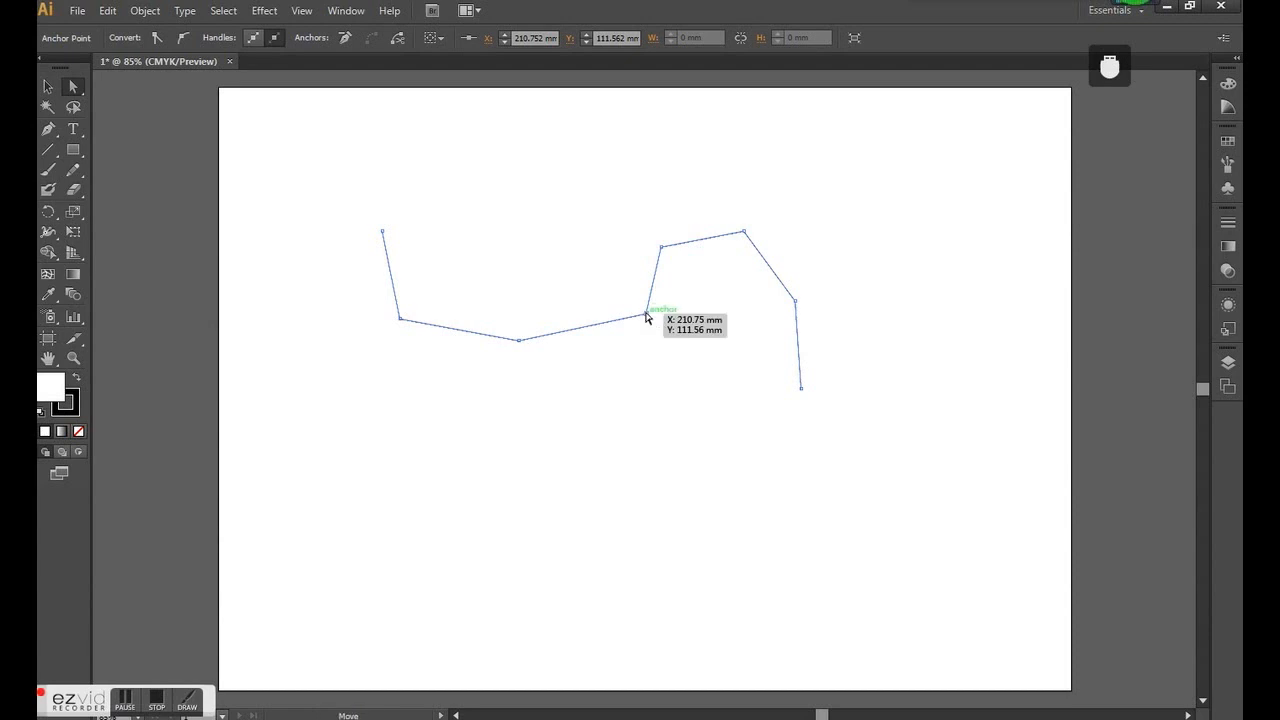
# - Shift the path slightly up and to the left and delete its fourth anchor point
pyautogui.moveTo(667, 330)
pyautogui.mouseDown()
pyautogui.moveTo(620, 277)
pyautogui.moveTo(658, 314)
pyautogui.mouseUp()
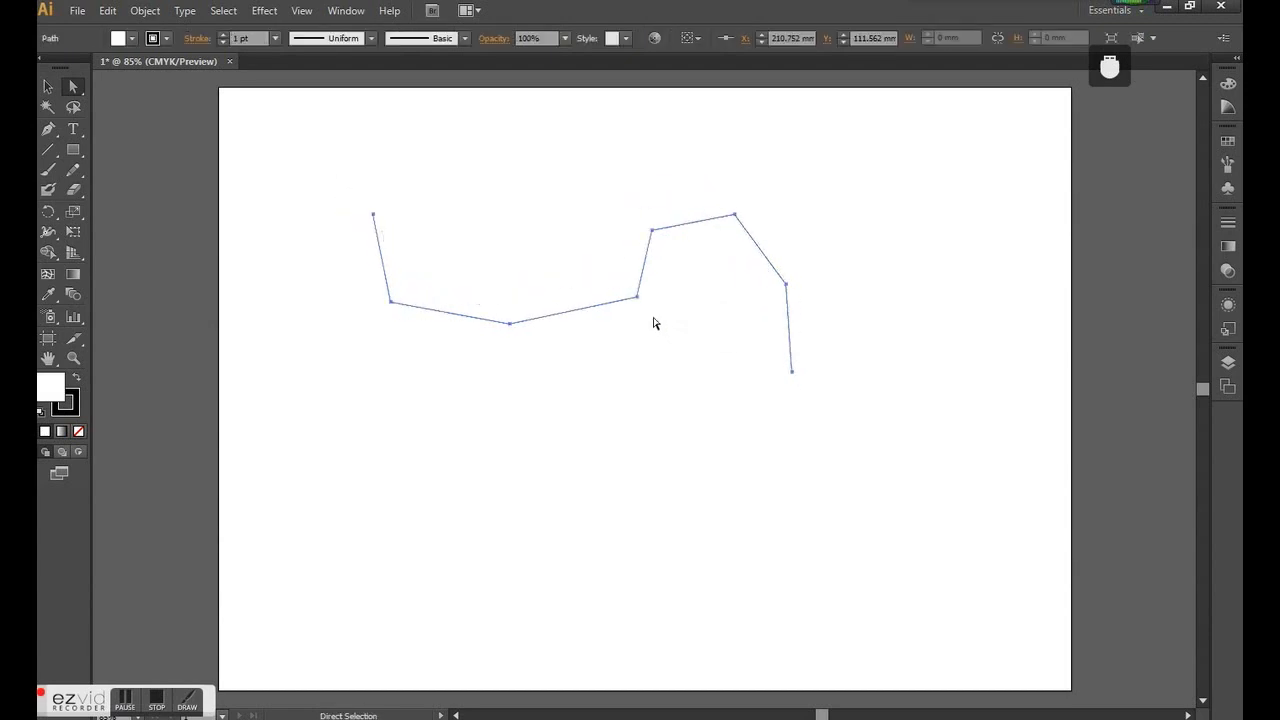
pyautogui.click(640, 302)
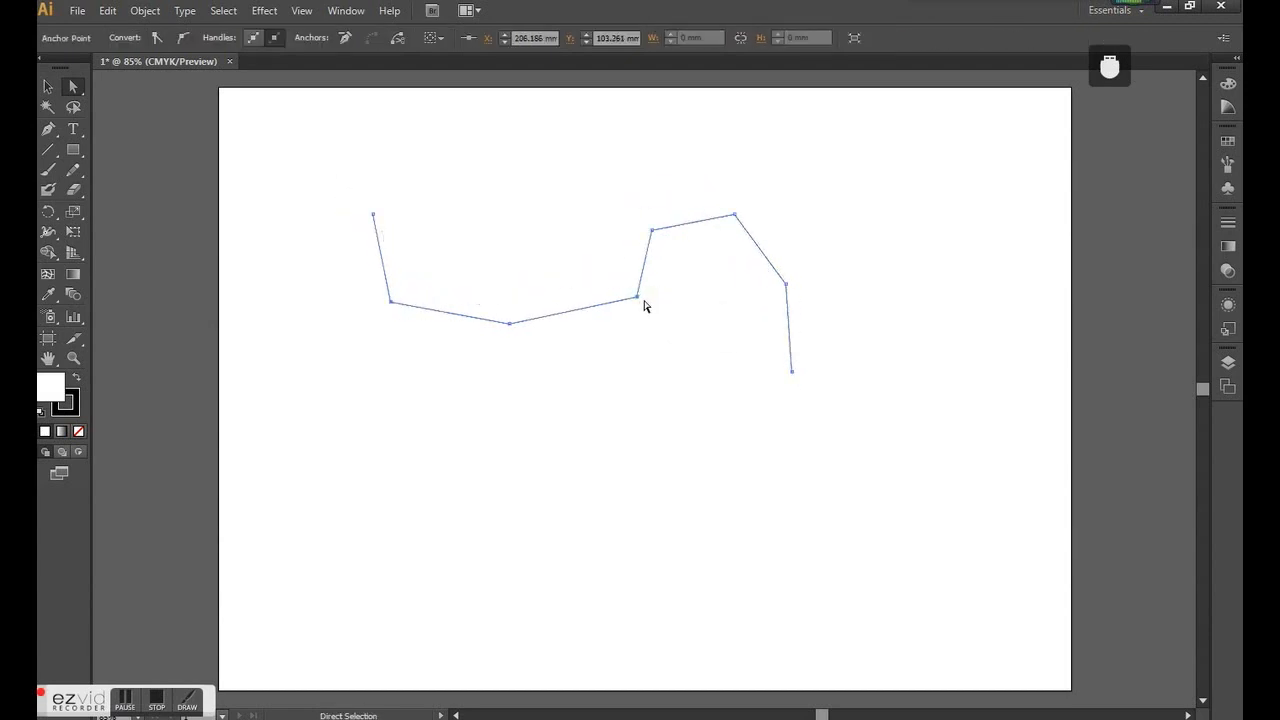
pyautogui.press('Delete')
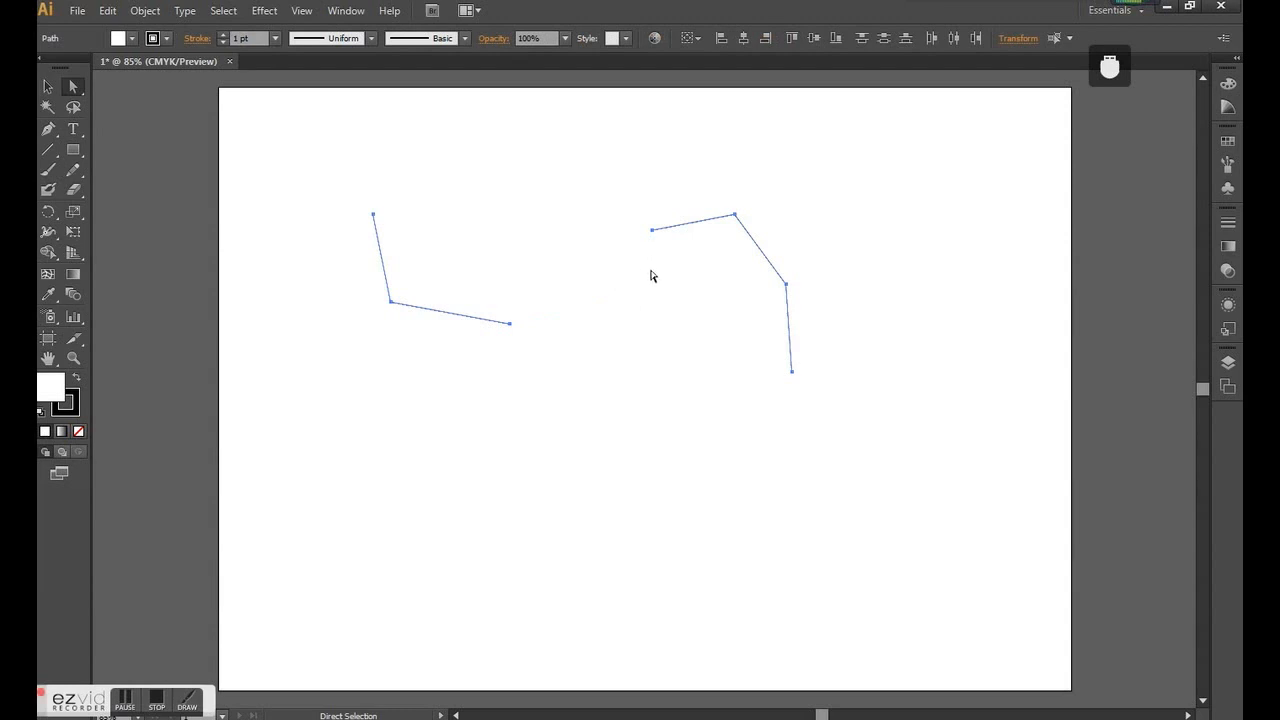
# - Select both remaining pieces of the path and delete them from the artboard
pyautogui.click(46, 86)
pyautogui.click(648, 281)
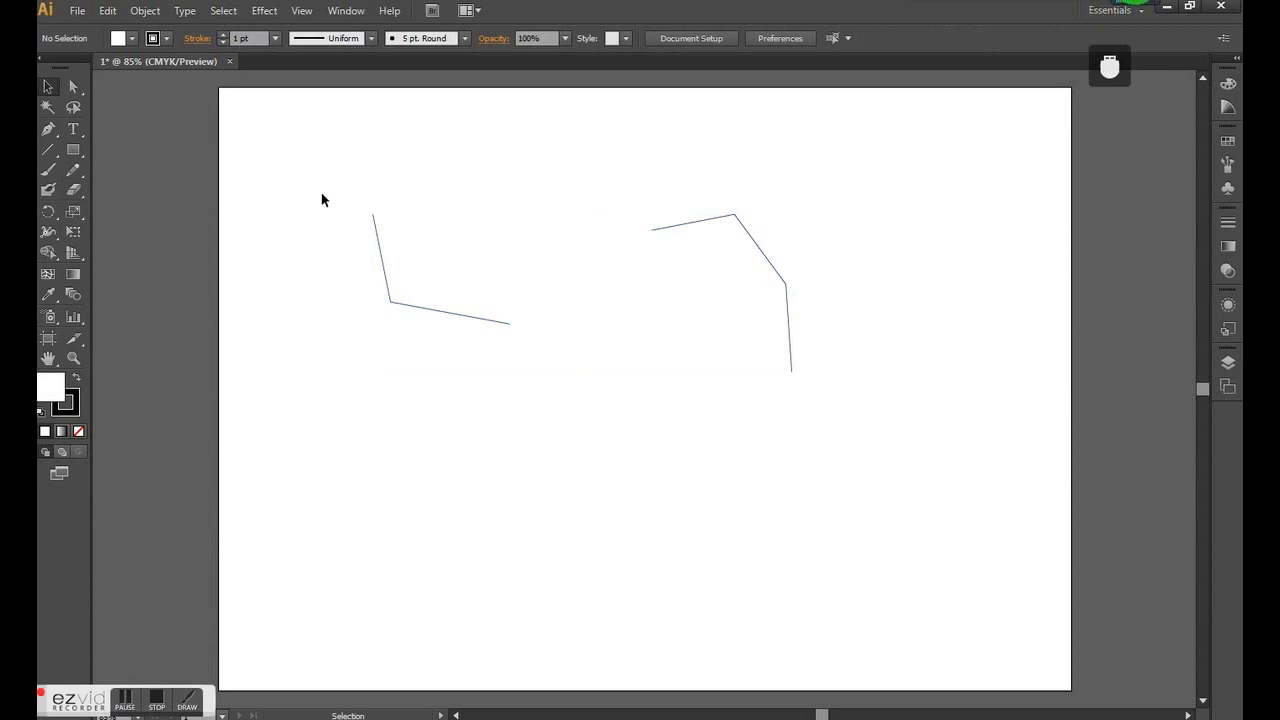
pyautogui.moveTo(910, 470); pyautogui.dragTo(388, 210)
pyautogui.press('Delete')
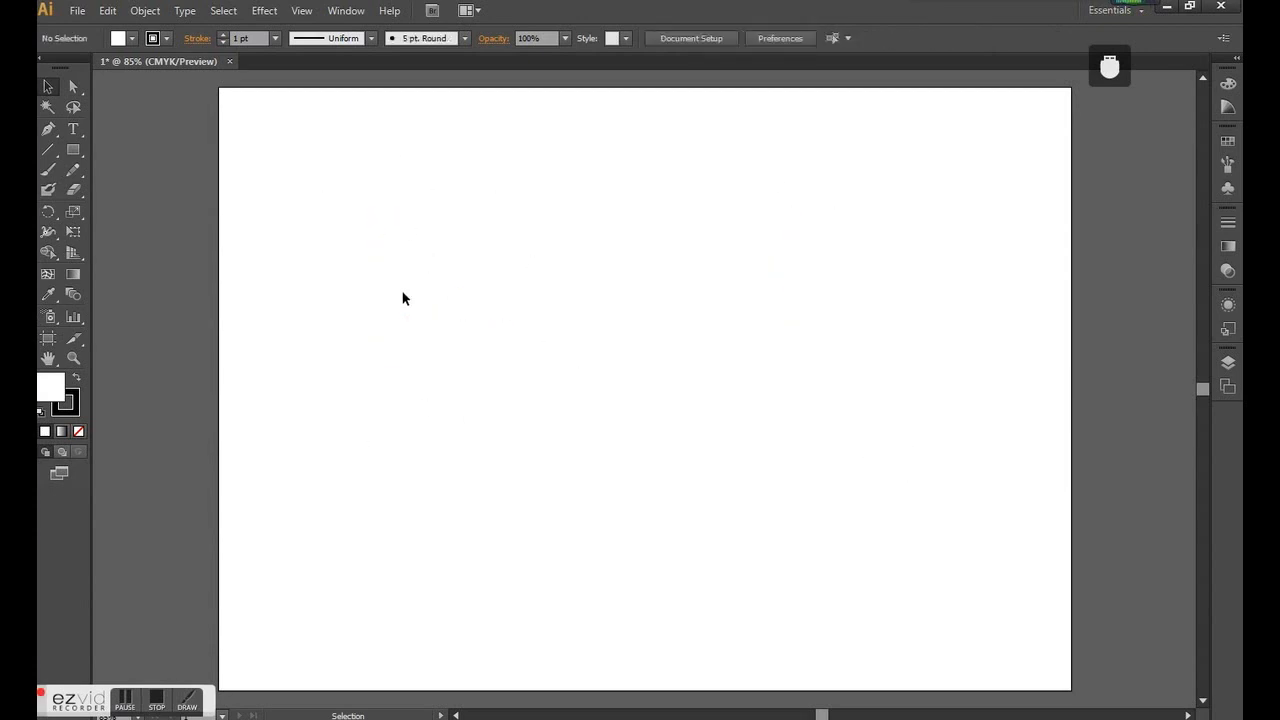
# - Draw five crossing diagonal lines over the artboard with the Line Segment tool, three falling and two rising to the right
pyautogui.click(48, 150)
pyautogui.moveTo(344, 177); pyautogui.dragTo(496, 393)
pyautogui.moveTo(348, 419); pyautogui.dragTo(593, 206)
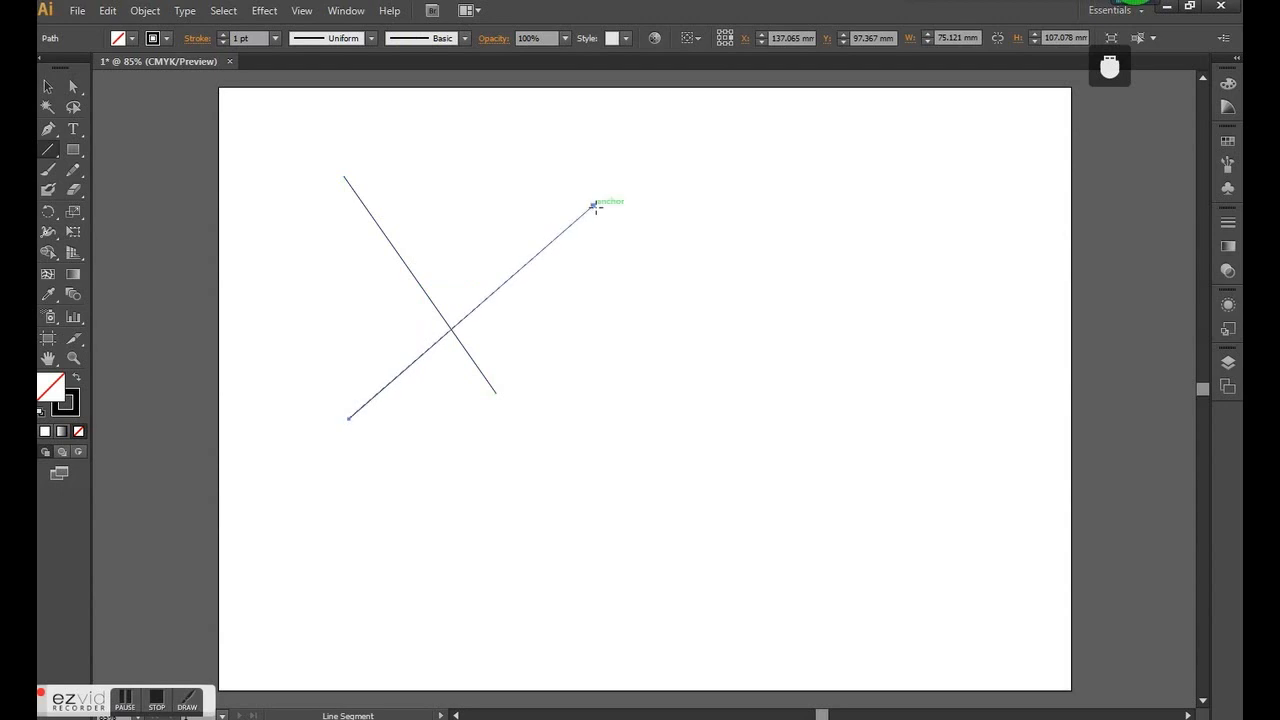
pyautogui.moveTo(504, 183); pyautogui.dragTo(718, 474)
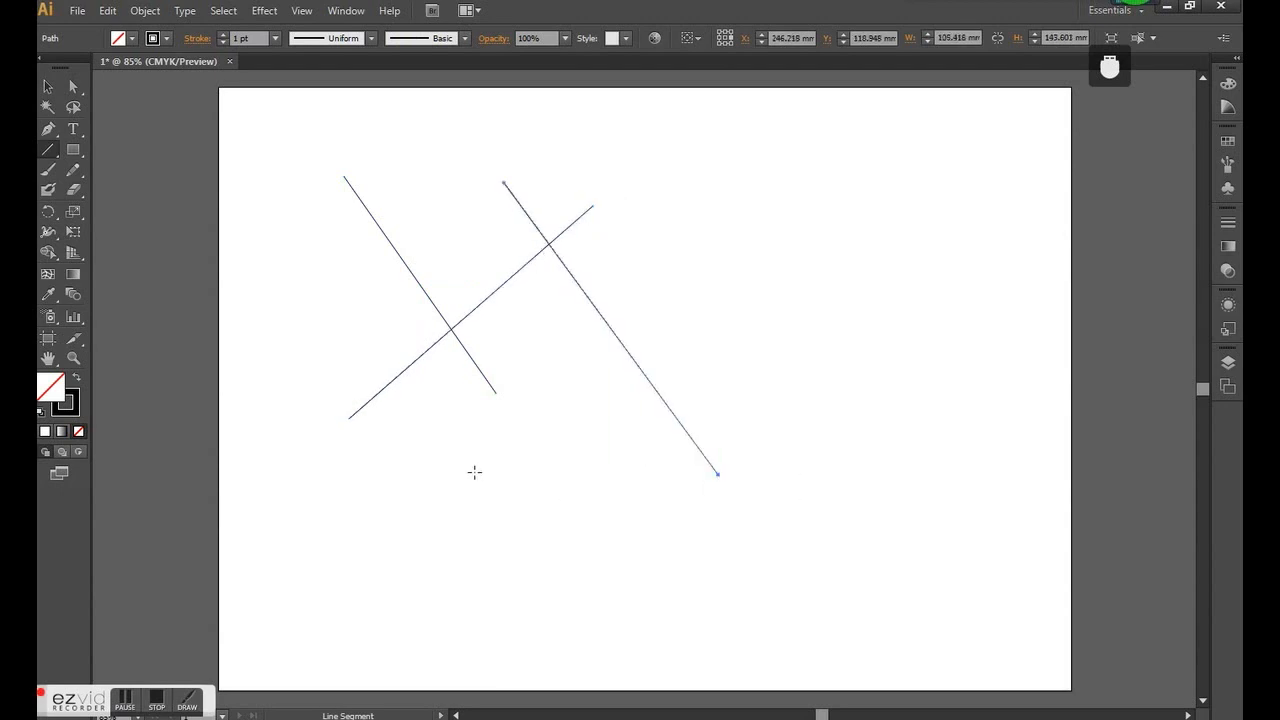
pyautogui.moveTo(508, 503)
pyautogui.mouseDown()
pyautogui.moveTo(583, 452)
pyautogui.moveTo(786, 236)
pyautogui.mouseUp()
pyautogui.moveTo(648, 274); pyautogui.dragTo(822, 503)
pyautogui.moveTo(873, 581); pyautogui.dragTo(889, 606)
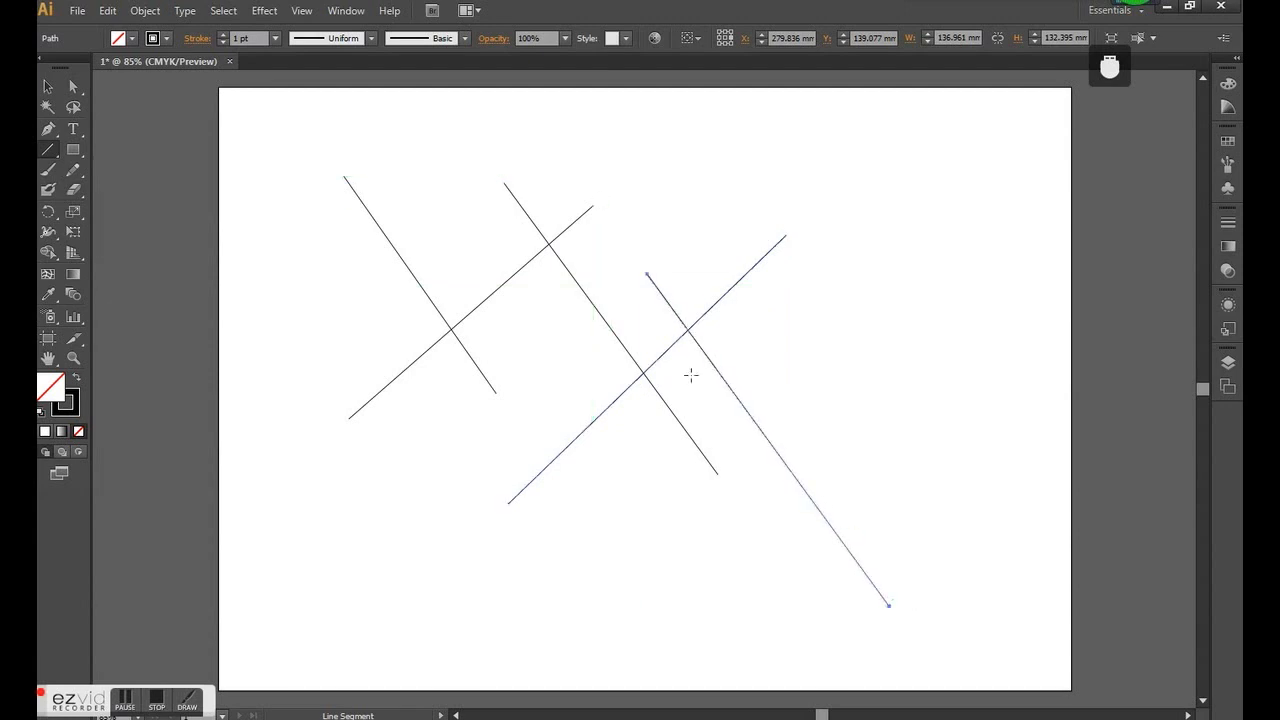
# - Draw a zigzag path of seven straight segments across the upper part of the artboard with the Pen tool
pyautogui.click(48, 87)
pyautogui.click(48, 130)
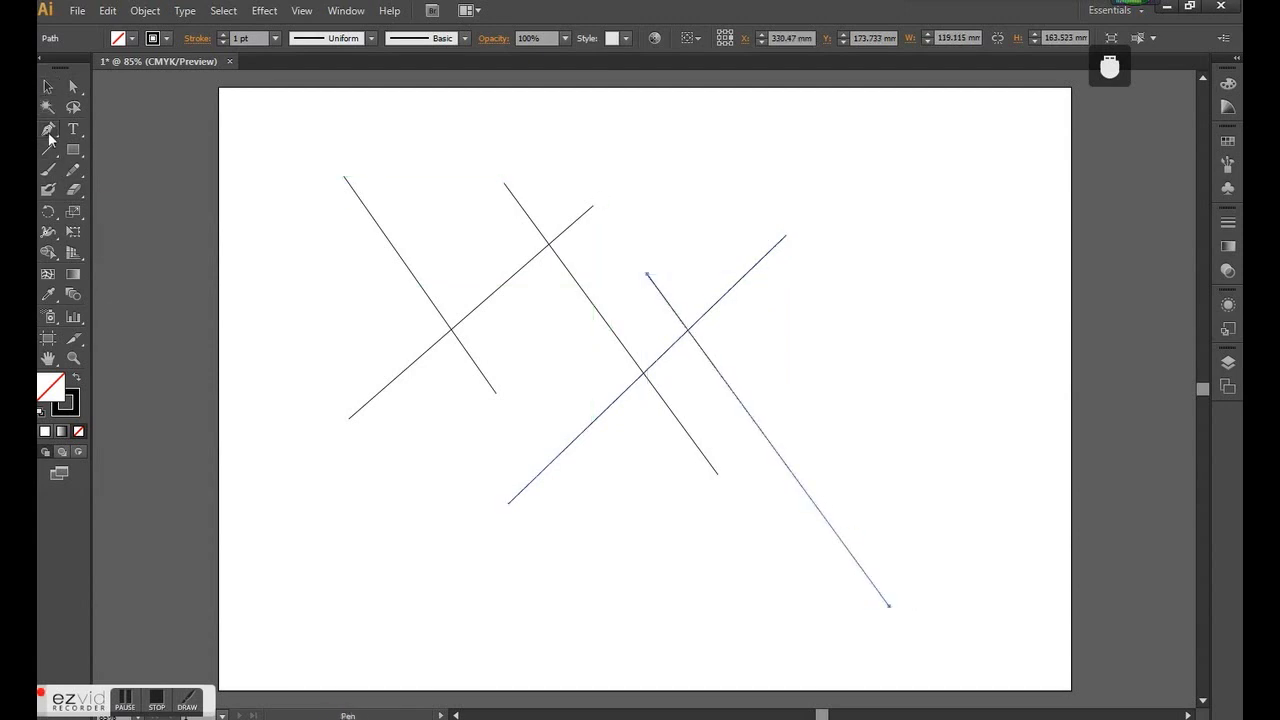
pyautogui.click(49, 134)
pyautogui.click(393, 177)
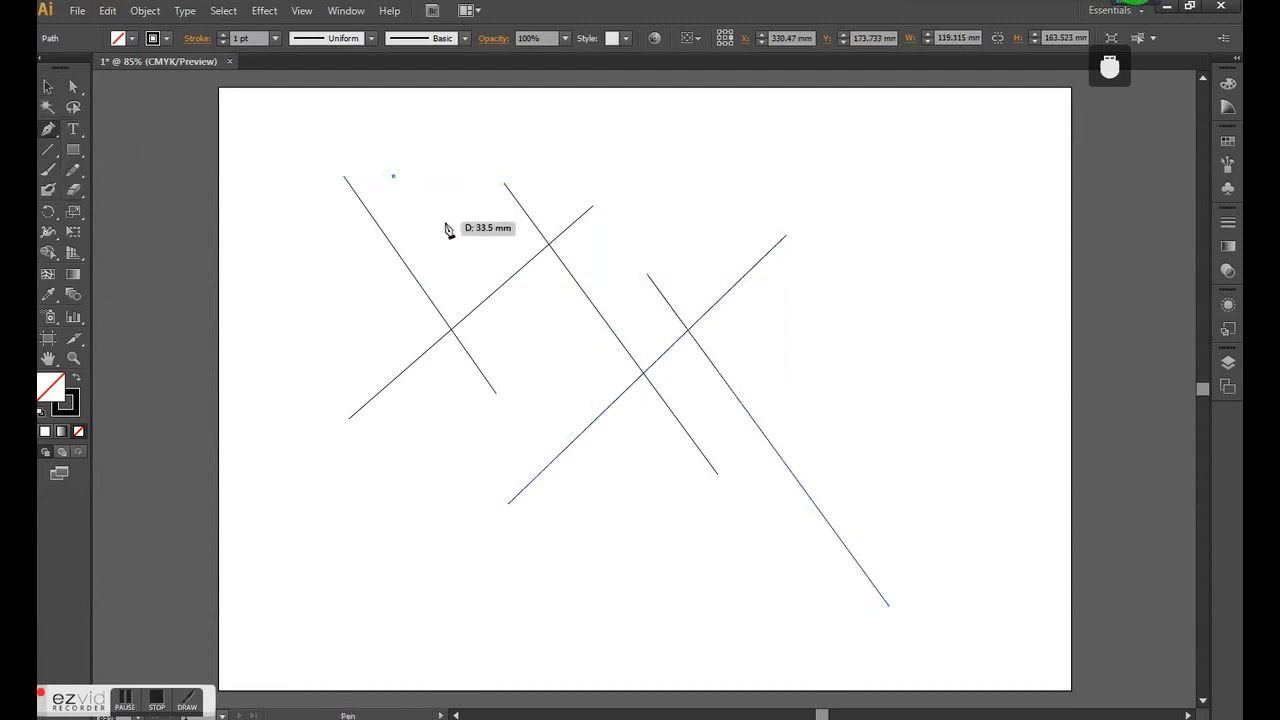
pyautogui.click(445, 221)
pyautogui.click(477, 177)
pyautogui.click(585, 234)
pyautogui.click(616, 177)
pyautogui.click(678, 253)
pyautogui.click(711, 206)
pyautogui.click(772, 297)
# - Continue the zigzag path with five smooth curved anchor points looping around the lower part of the crossing lines
pyautogui.moveTo(800, 204); pyautogui.dragTo(866, 231)
pyautogui.moveTo(889, 275); pyautogui.dragTo(880, 392)
pyautogui.moveTo(808, 392); pyautogui.dragTo(949, 420)
pyautogui.moveTo(920, 443); pyautogui.dragTo(424, 431)
pyautogui.moveTo(338, 398); pyautogui.dragTo(297, 217)
# - Select all the crossing lines and the Pen path and delete them from the artboard
pyautogui.click(47, 87)
pyautogui.moveTo(223, 120); pyautogui.dragTo(943, 634)
pyautogui.press('Delete')
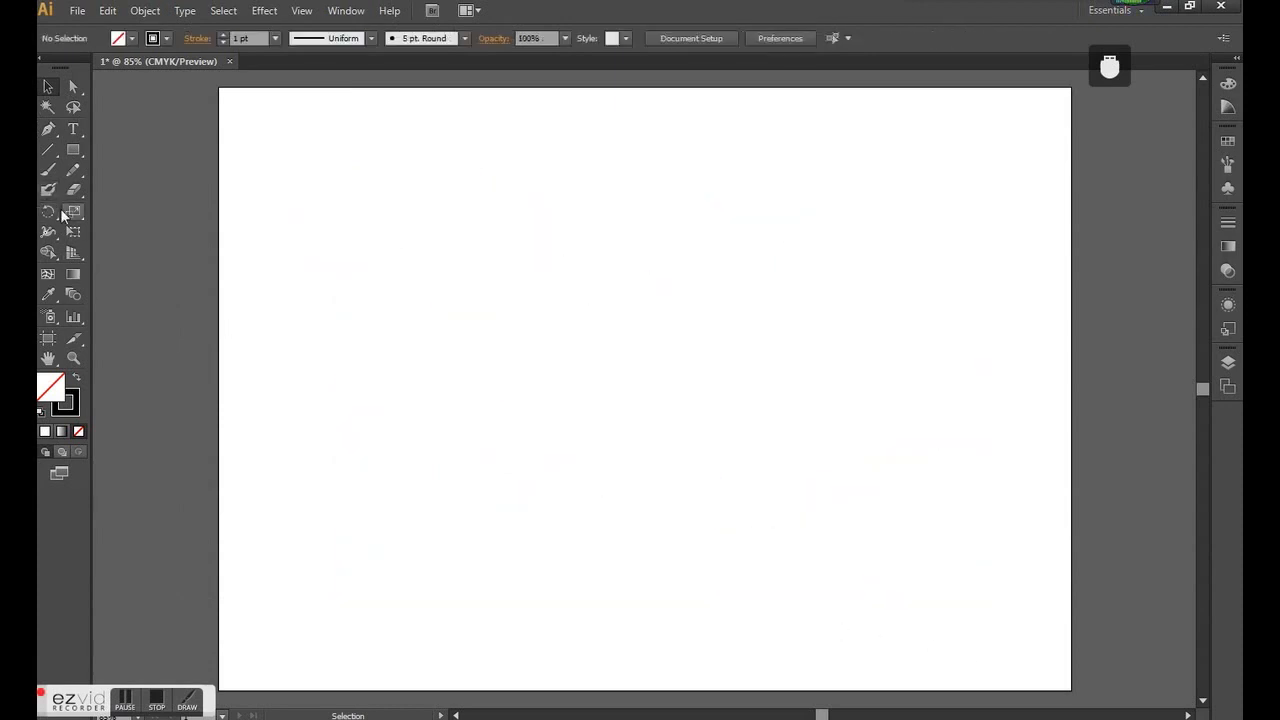
# - Draw a rectangle about 51 mm wide and 42 mm high in the upper left of the artboard
pyautogui.click(72, 153)
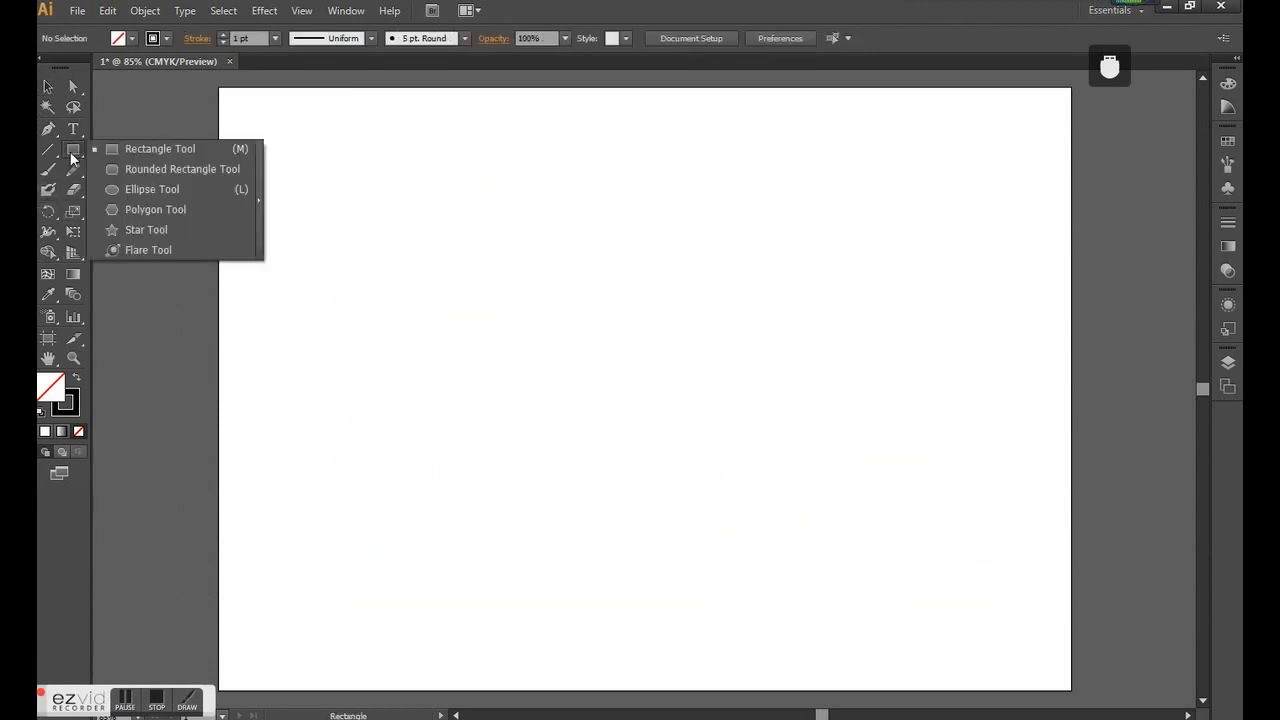
pyautogui.click(160, 151)
pyautogui.moveTo(343, 177); pyautogui.dragTo(448, 262)
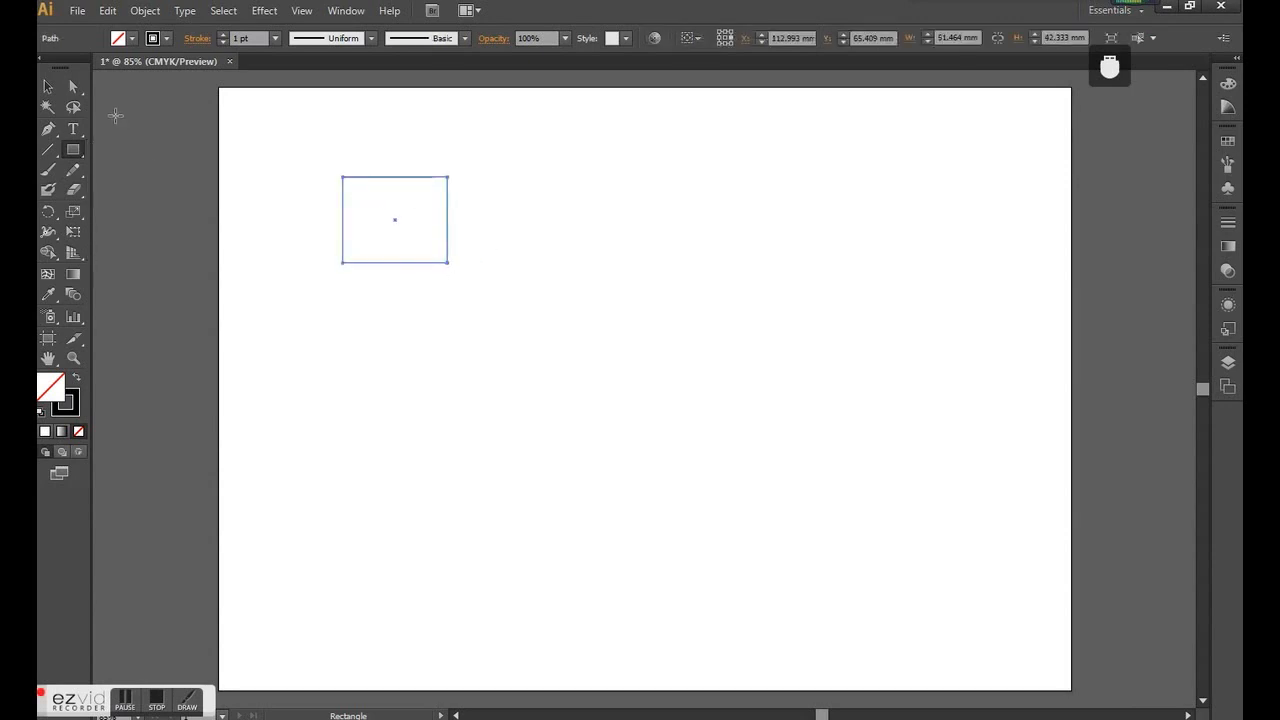
# - Draw a circle about 68 mm in diameter below the rectangle with the Ellipse tool
pyautogui.click(80, 150)
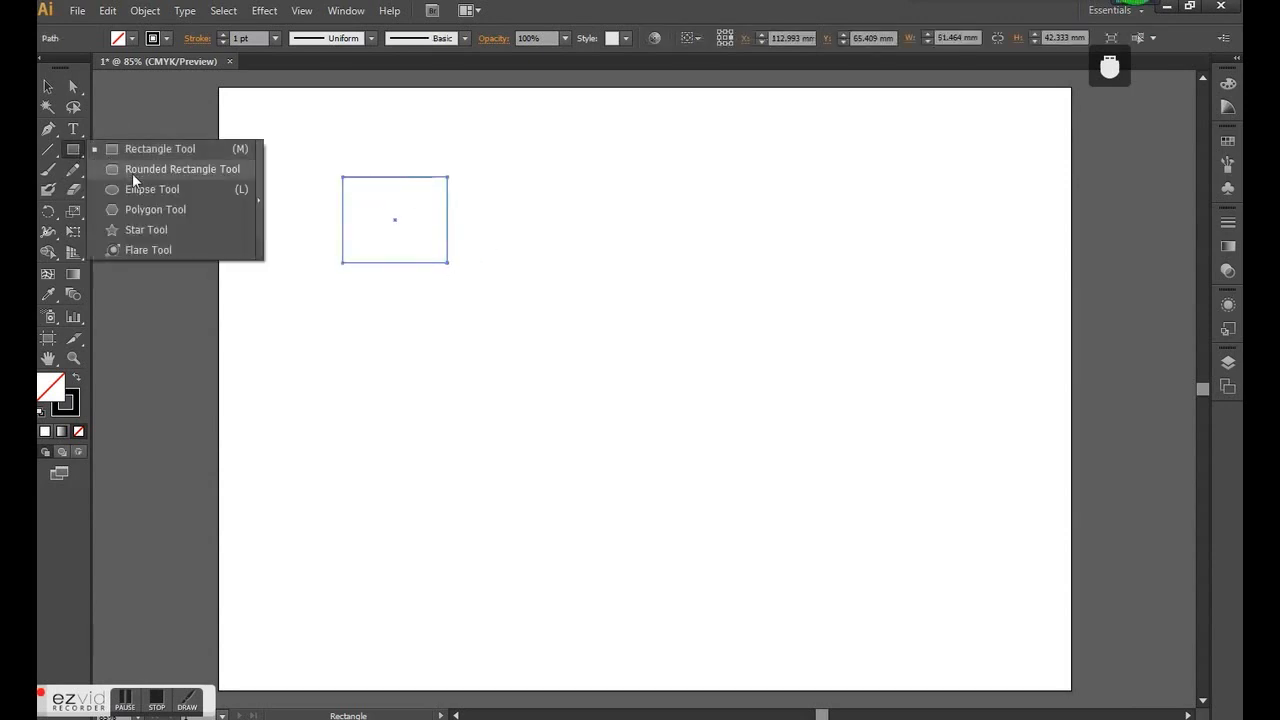
pyautogui.click(148, 189)
pyautogui.moveTo(348, 322); pyautogui.dragTo(486, 461)
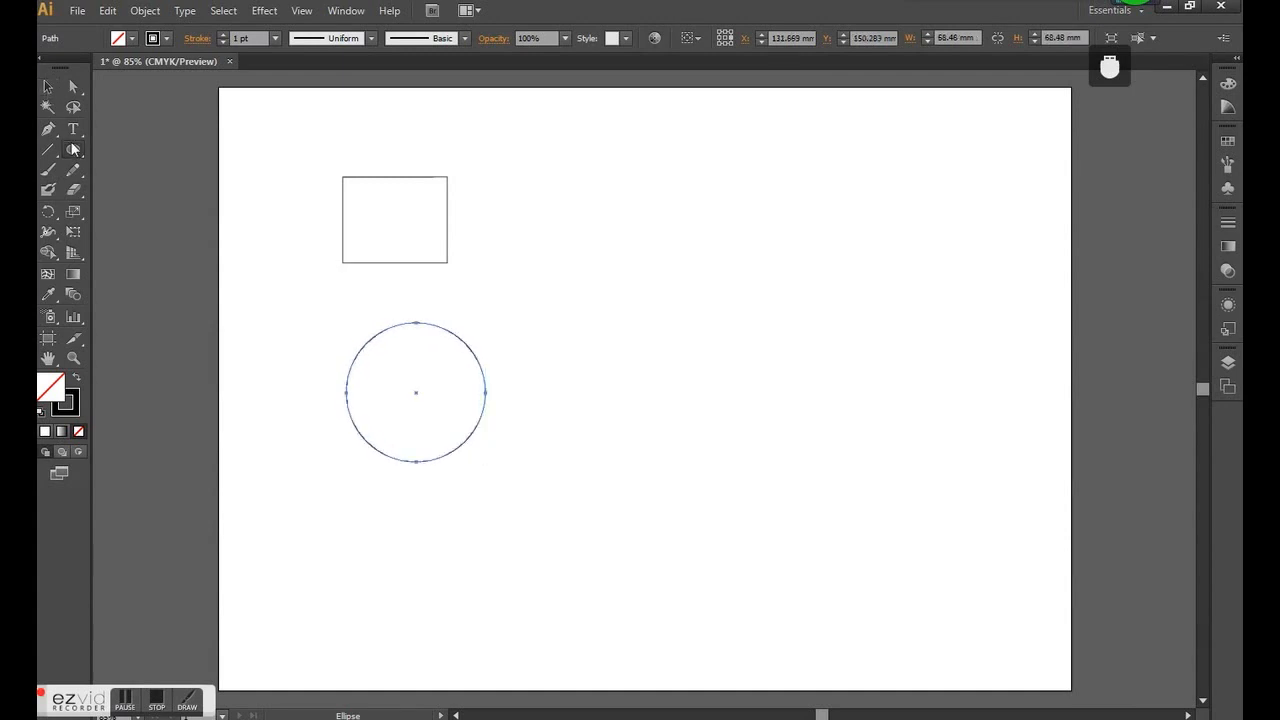
# - Draw a hexagon below the circle with the Polygon tool and deselect it
pyautogui.moveTo(76, 150); pyautogui.dragTo(149, 202)
pyautogui.moveTo(395, 499); pyautogui.dragTo(465, 545)
pyautogui.press('v')
pyautogui.click(218, 277)
pyautogui.moveTo(72, 170); pyautogui.dragTo(73, 172)
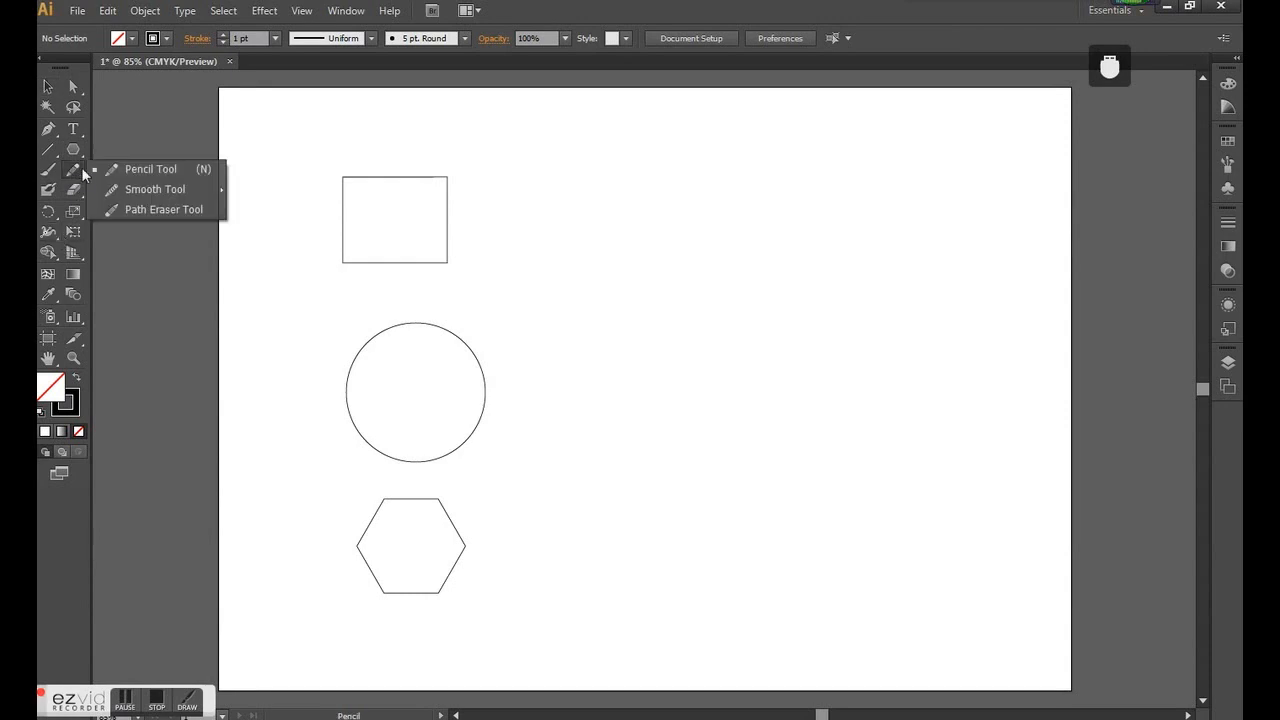
pyautogui.click(273, 163)
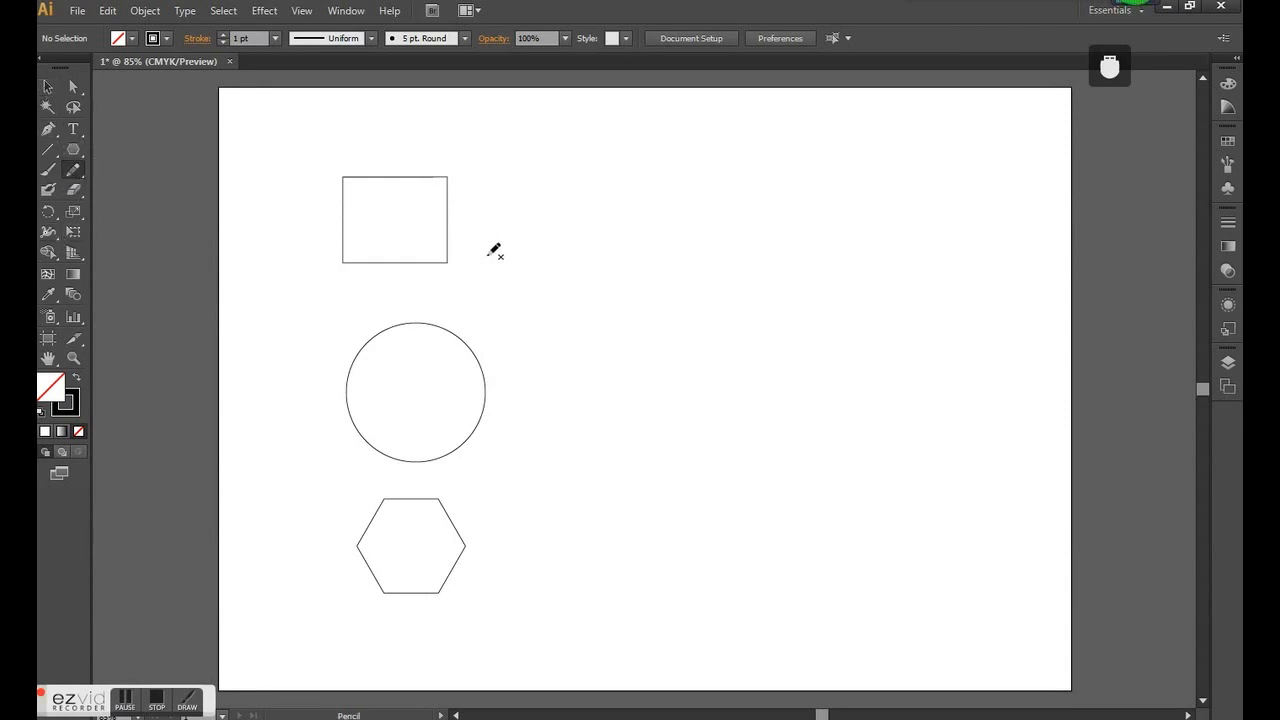
pyautogui.click(45, 88)
pyautogui.moveTo(557, 299); pyautogui.dragTo(361, 188)
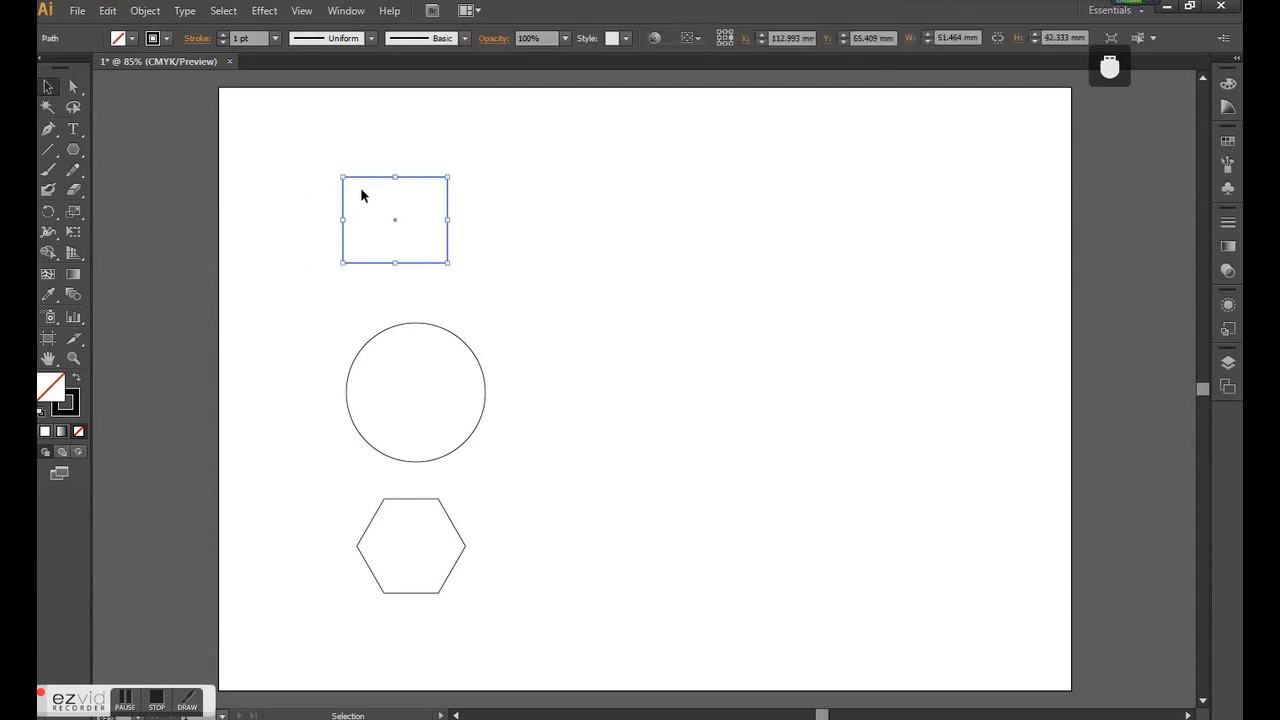
# - Draw a horizontal line beside the rectangle with the Line Segment tool and deselect it
pyautogui.click(47, 149)
pyautogui.moveTo(517, 227); pyautogui.dragTo(727, 227)
pyautogui.click(47, 87)
pyautogui.click(564, 256)
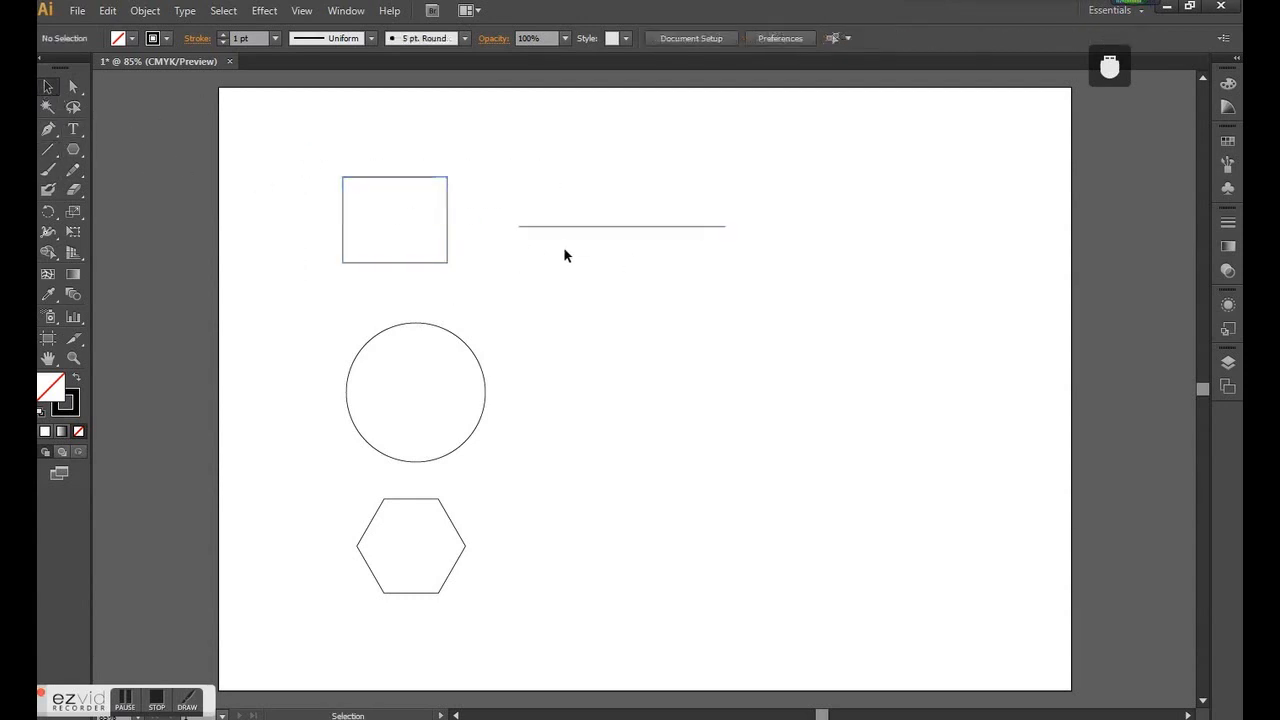
# - Fill the rectangle with the orange swatch and deselect it
pyautogui.moveTo(463, 274); pyautogui.dragTo(284, 155)
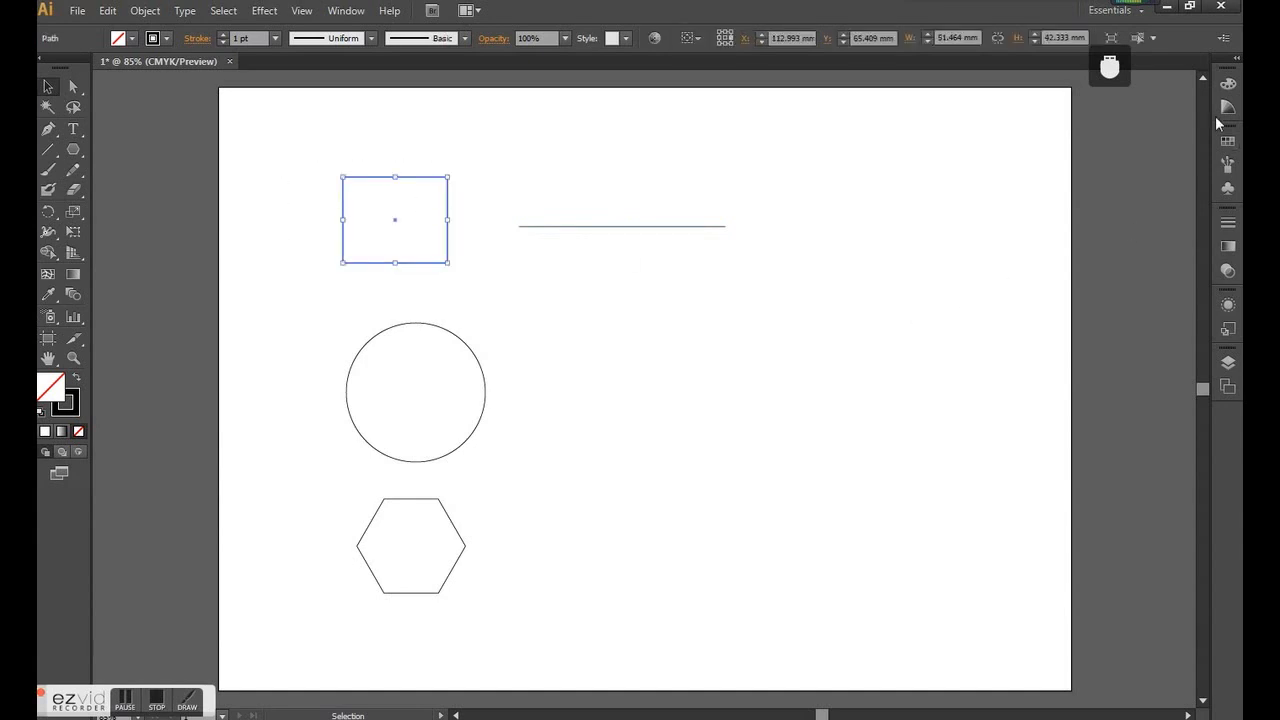
pyautogui.click(1230, 86)
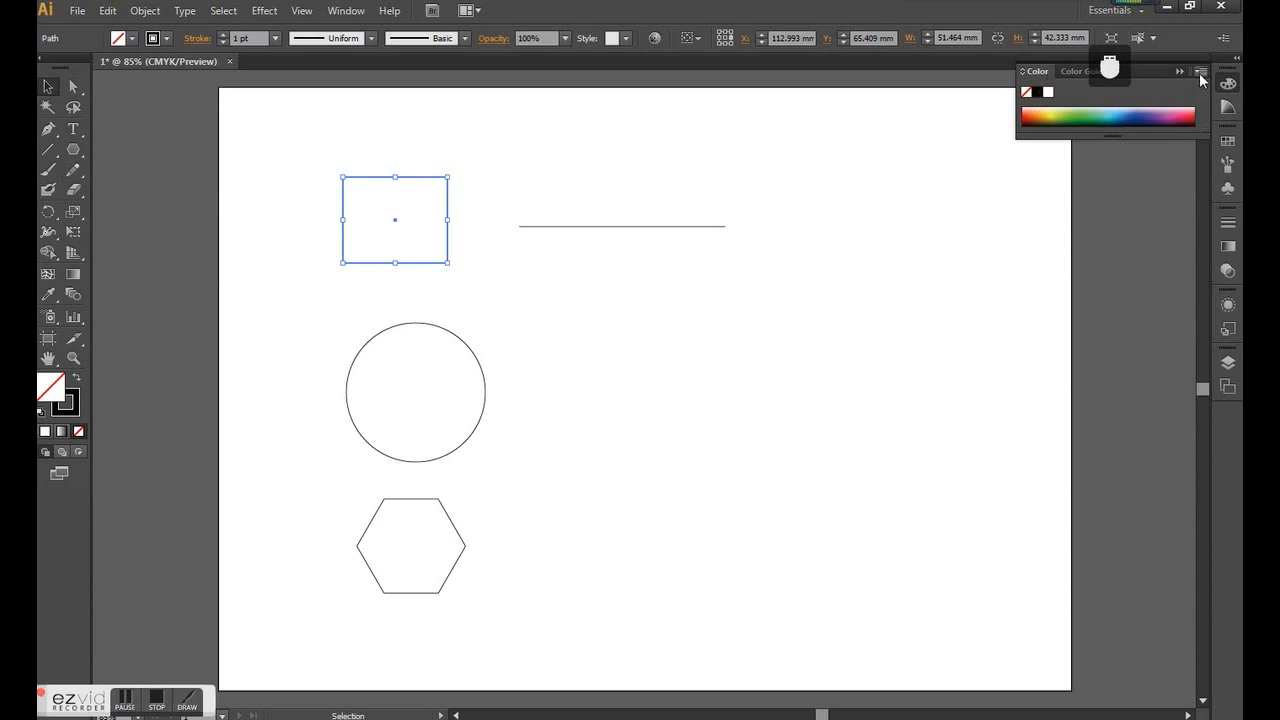
pyautogui.click(132, 39)
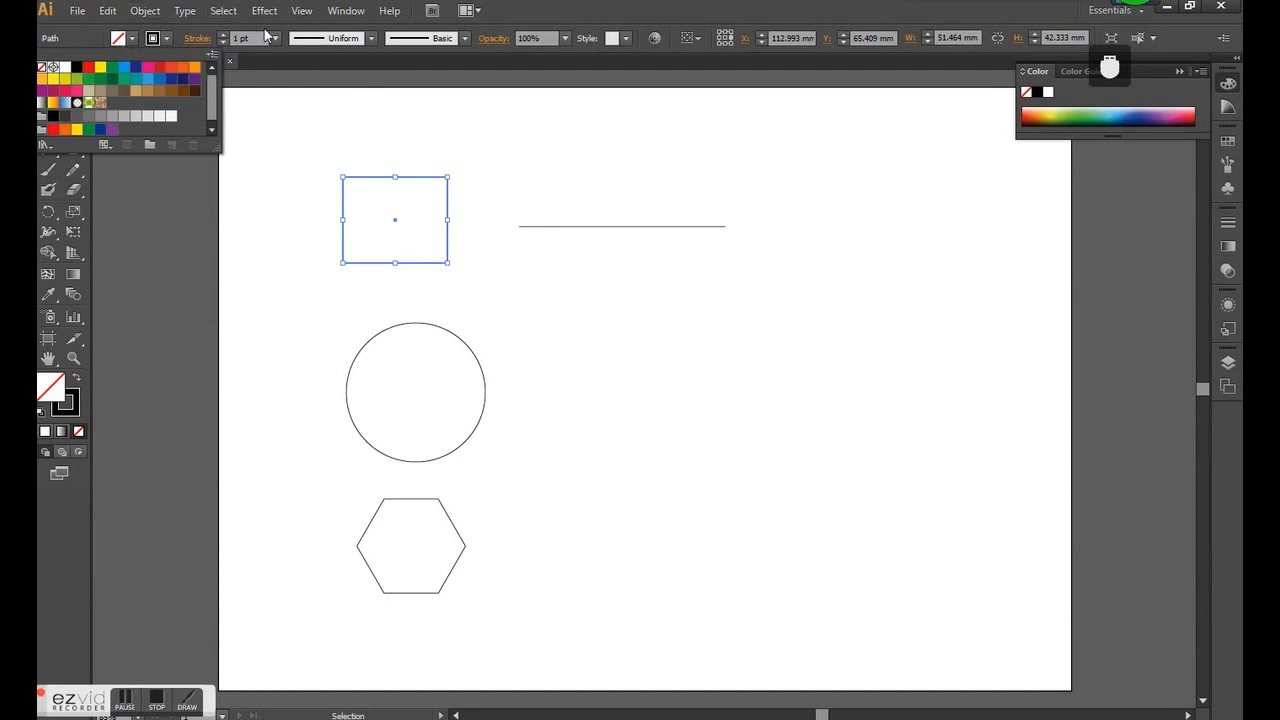
pyautogui.click(196, 70)
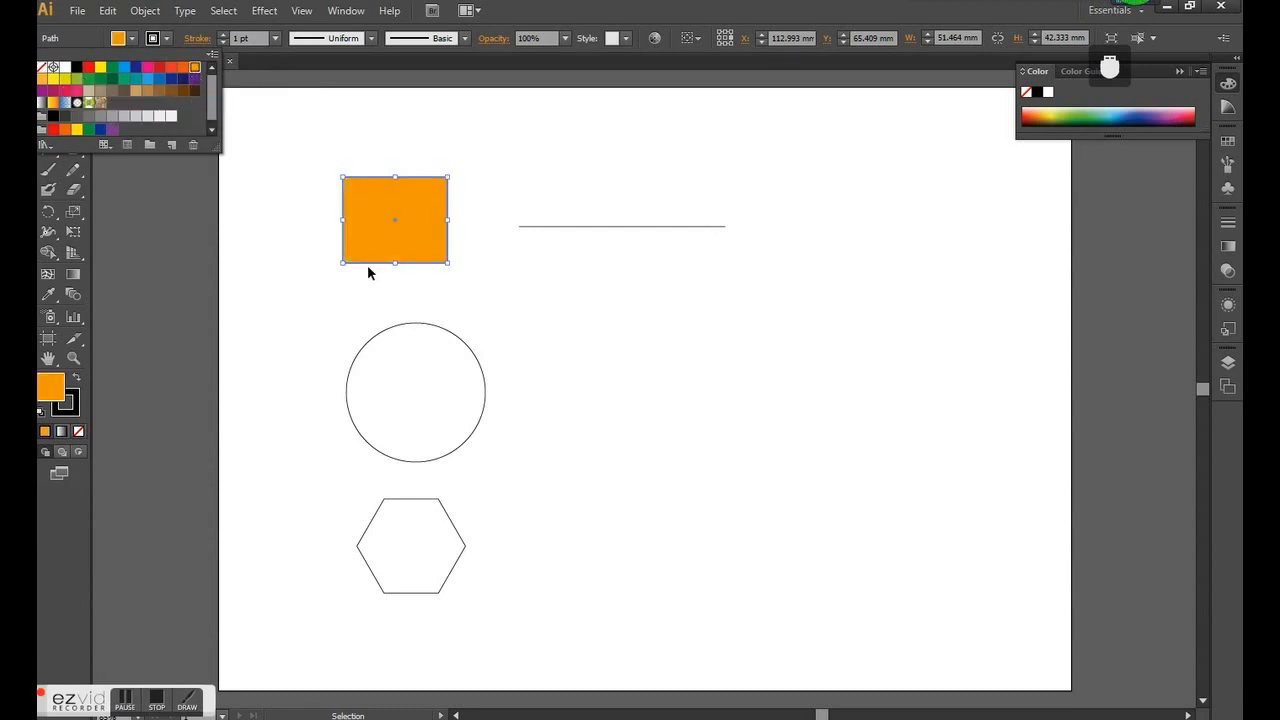
pyautogui.click(391, 294)
pyautogui.click(549, 289)
# - Swap the rectangle's fill and stroke colours, swap them back, and deselect the rectangle
pyautogui.click(429, 258)
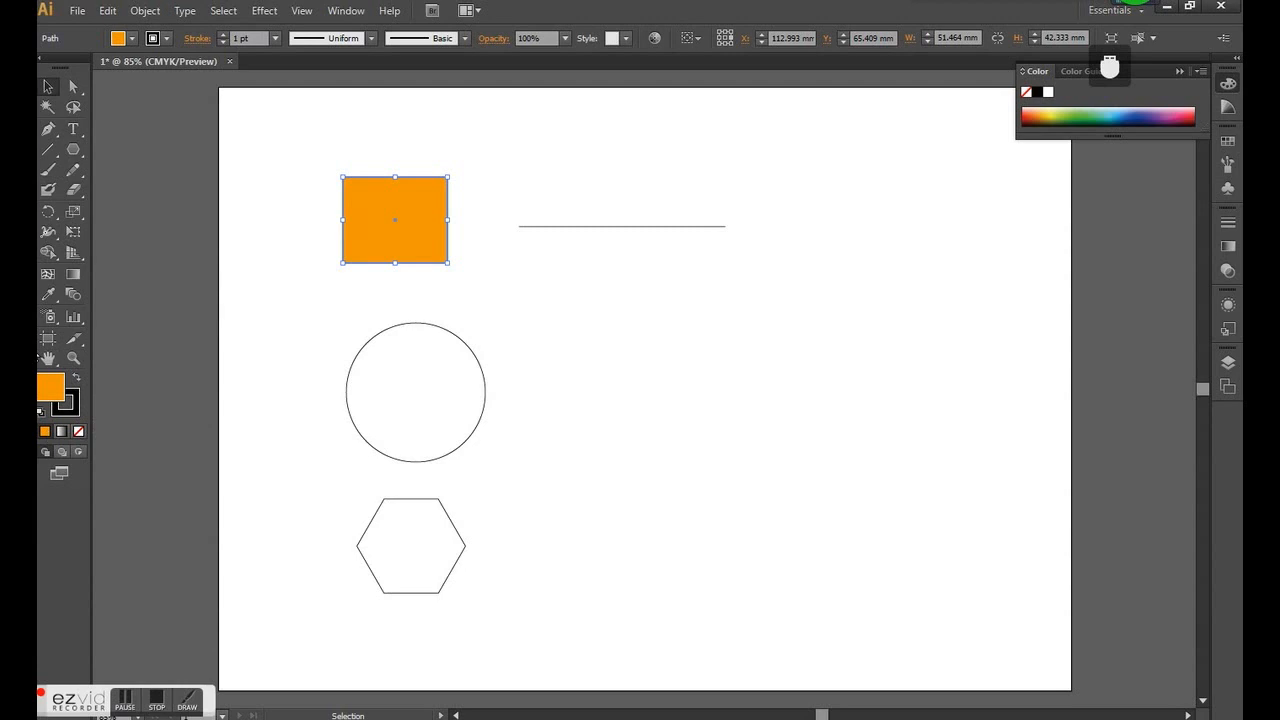
pyautogui.click(78, 379)
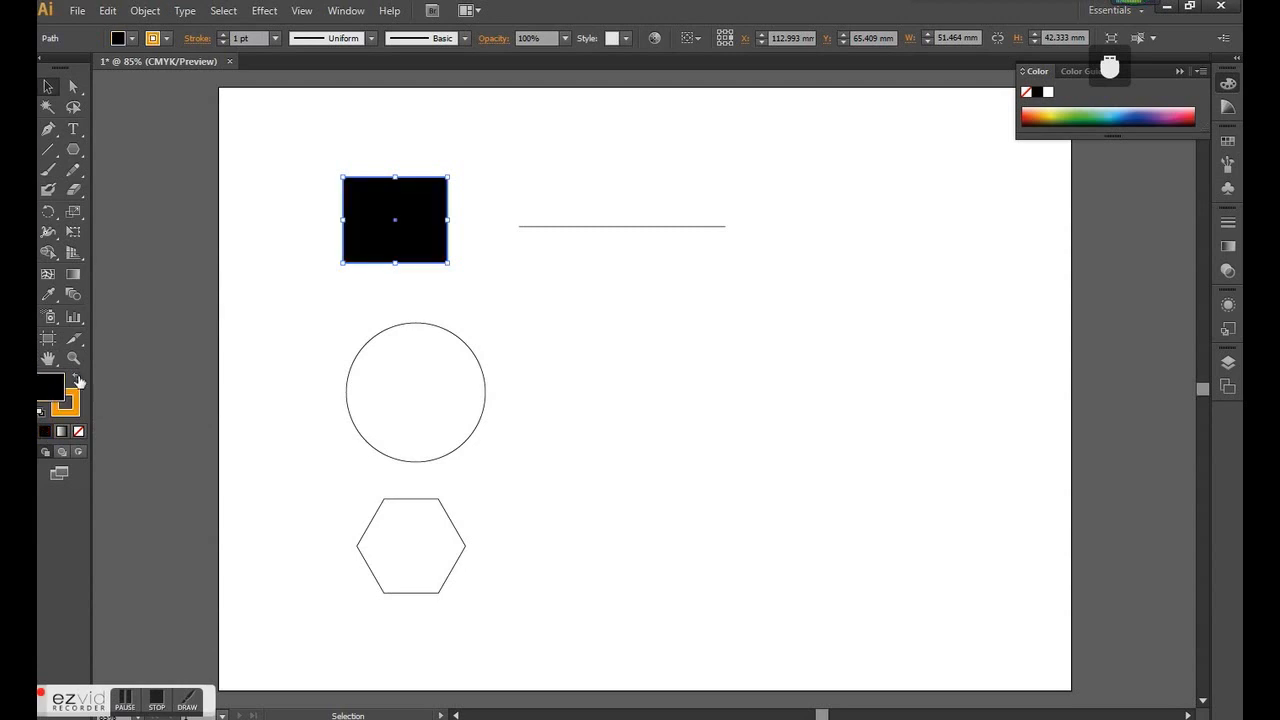
pyautogui.click(79, 380)
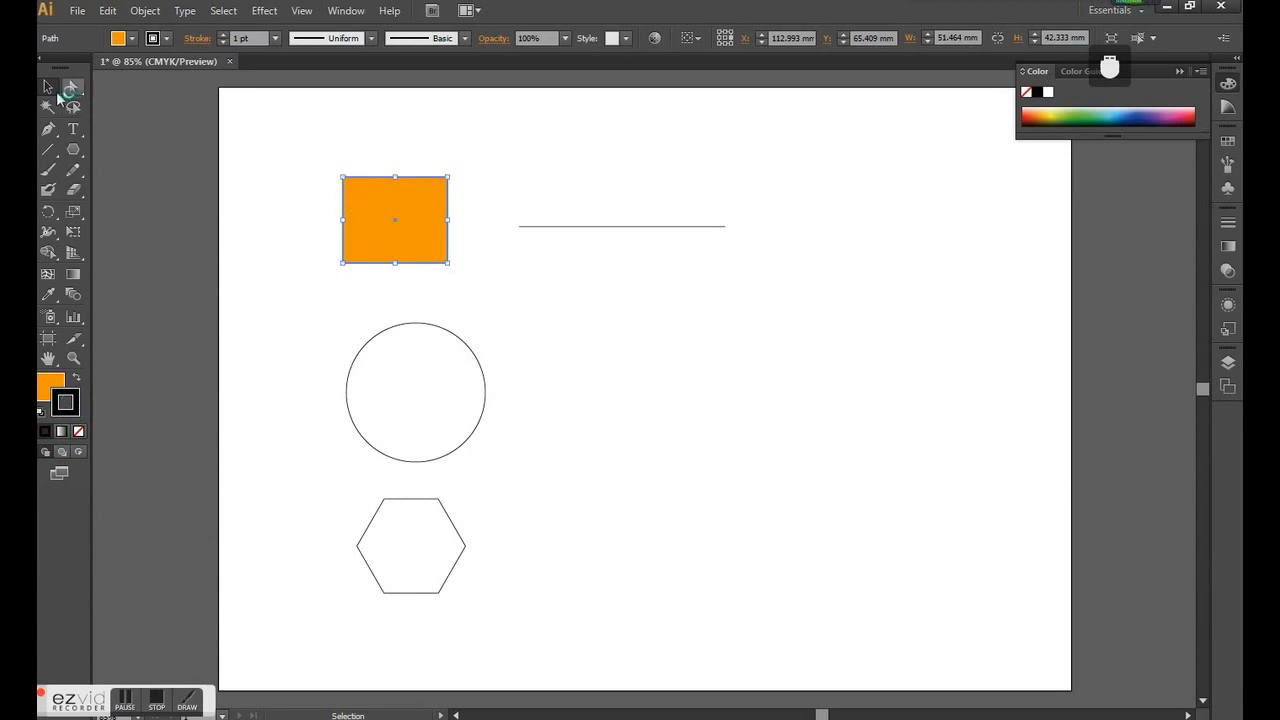
pyautogui.click(278, 247)
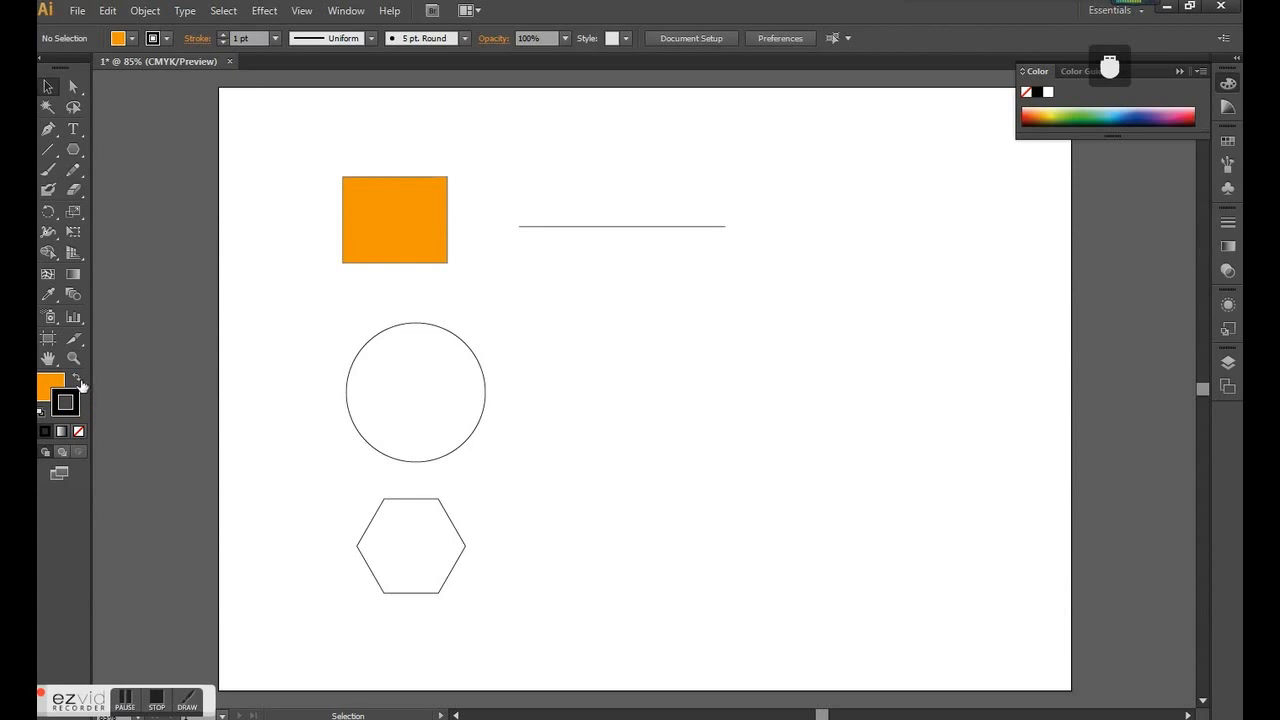
# - Set the orange rectangle's stroke weight to 4 pt and deselect it
pyautogui.click(402, 225)
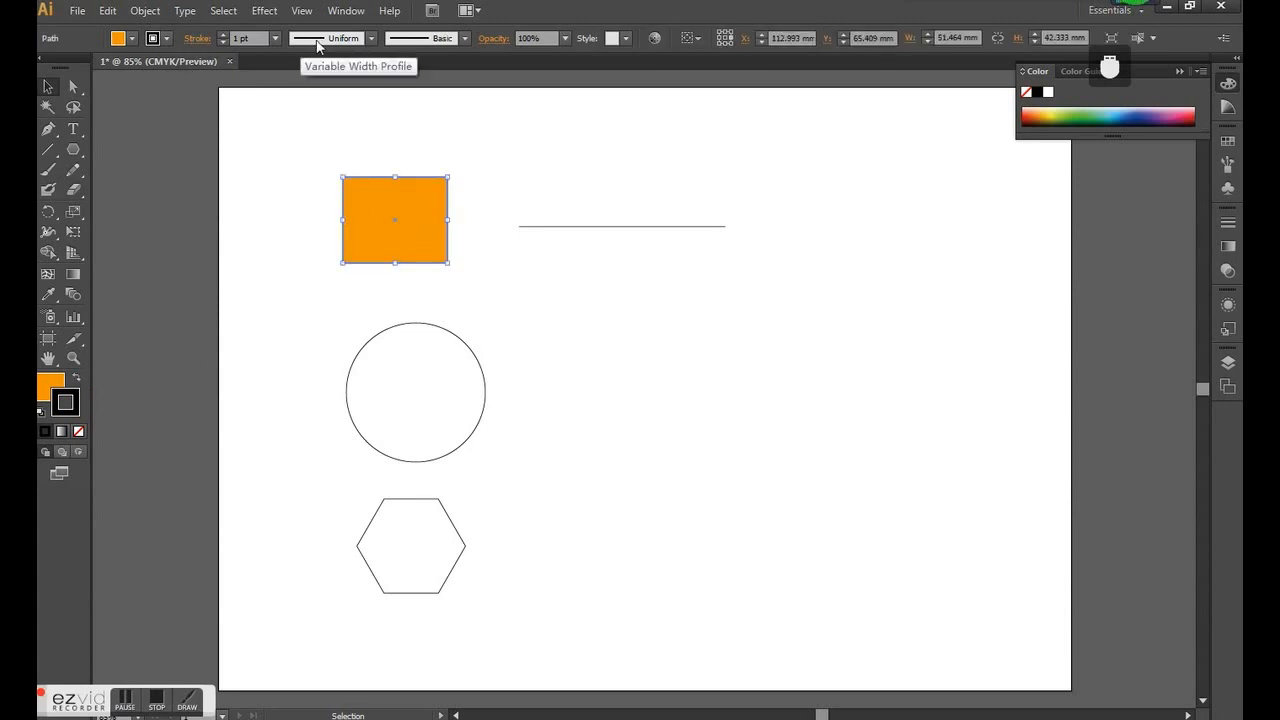
pyautogui.click(275, 38)
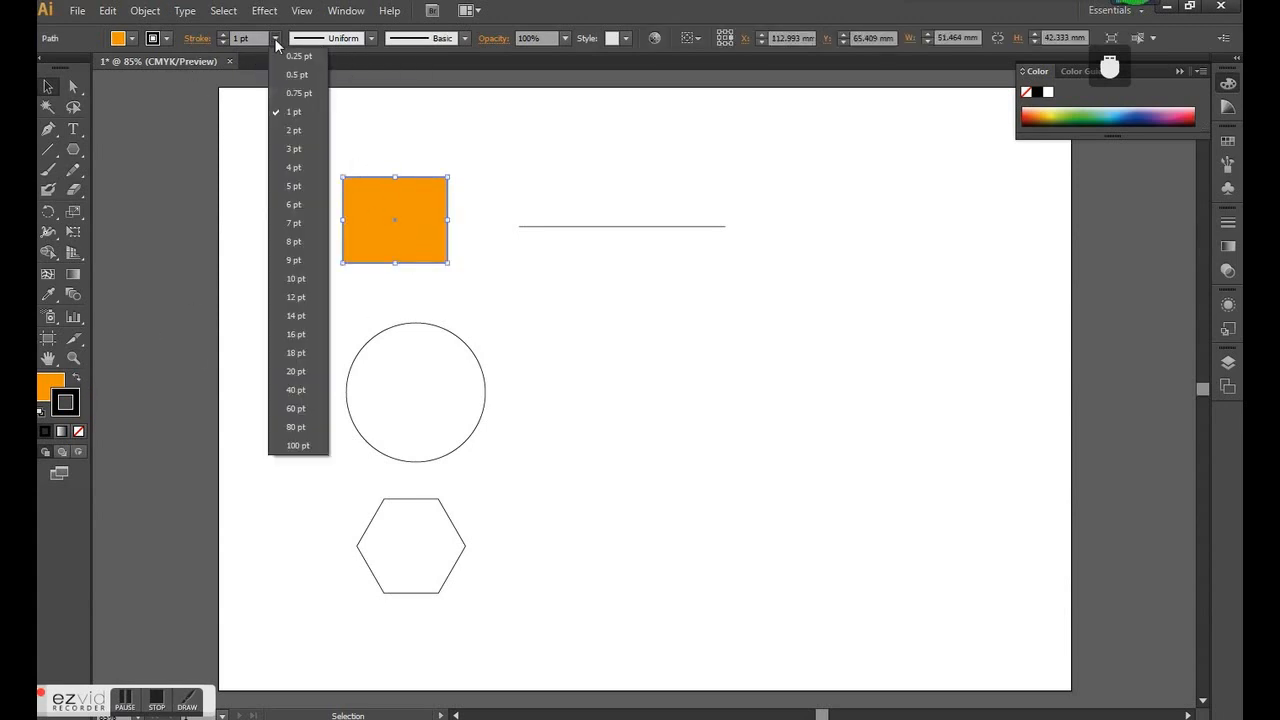
pyautogui.click(301, 167)
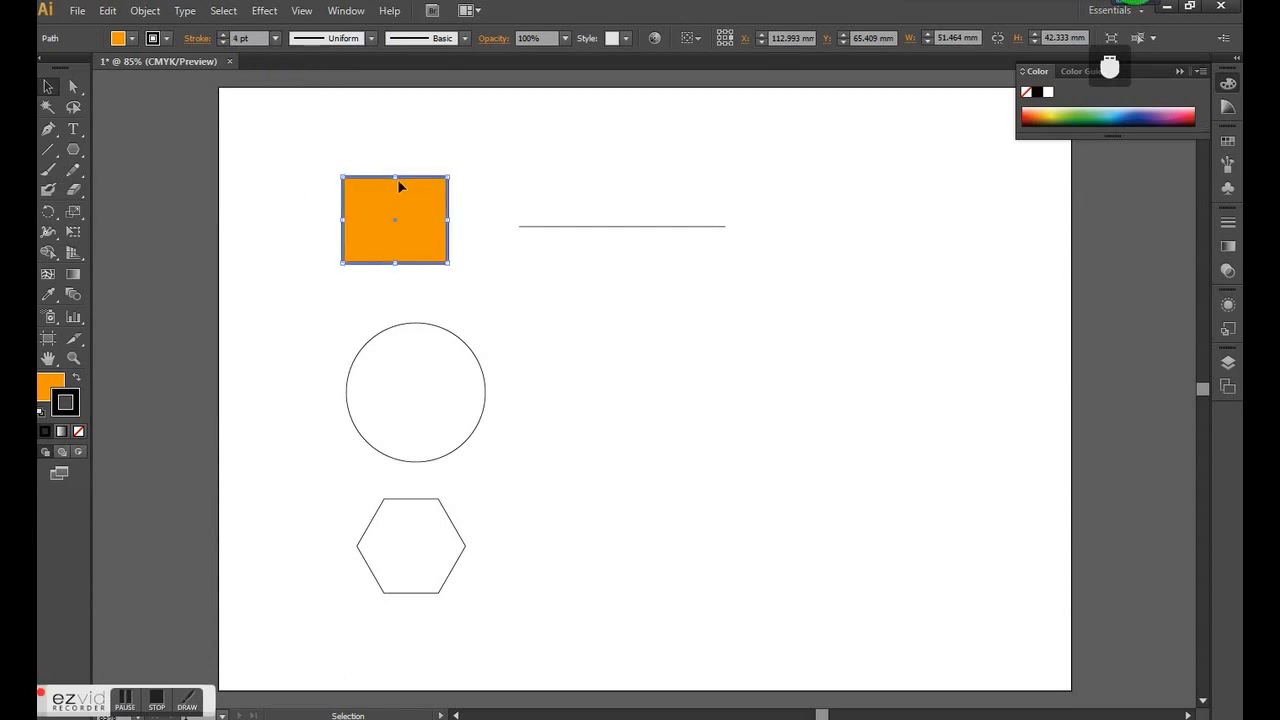
pyautogui.click(461, 142)
# - Reduce the orange rectangle's stroke weight to 0.5 pt and deselect it
pyautogui.click(275, 38)
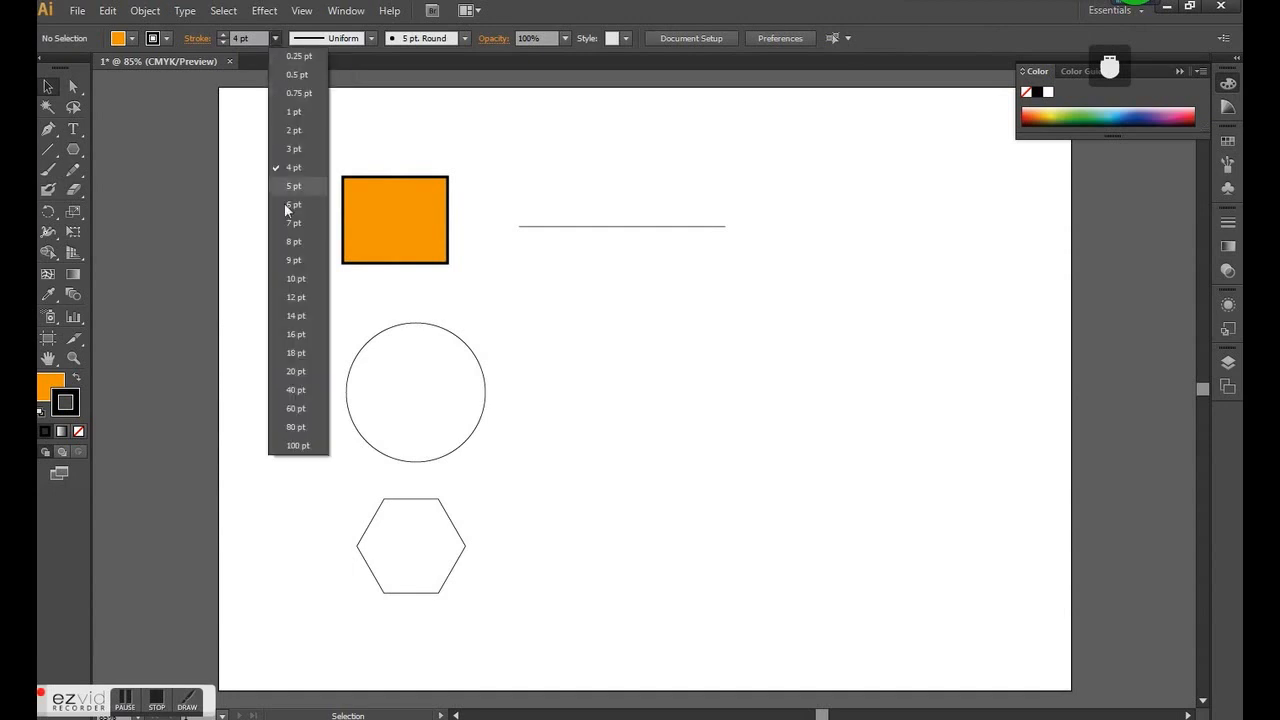
pyautogui.click(306, 68)
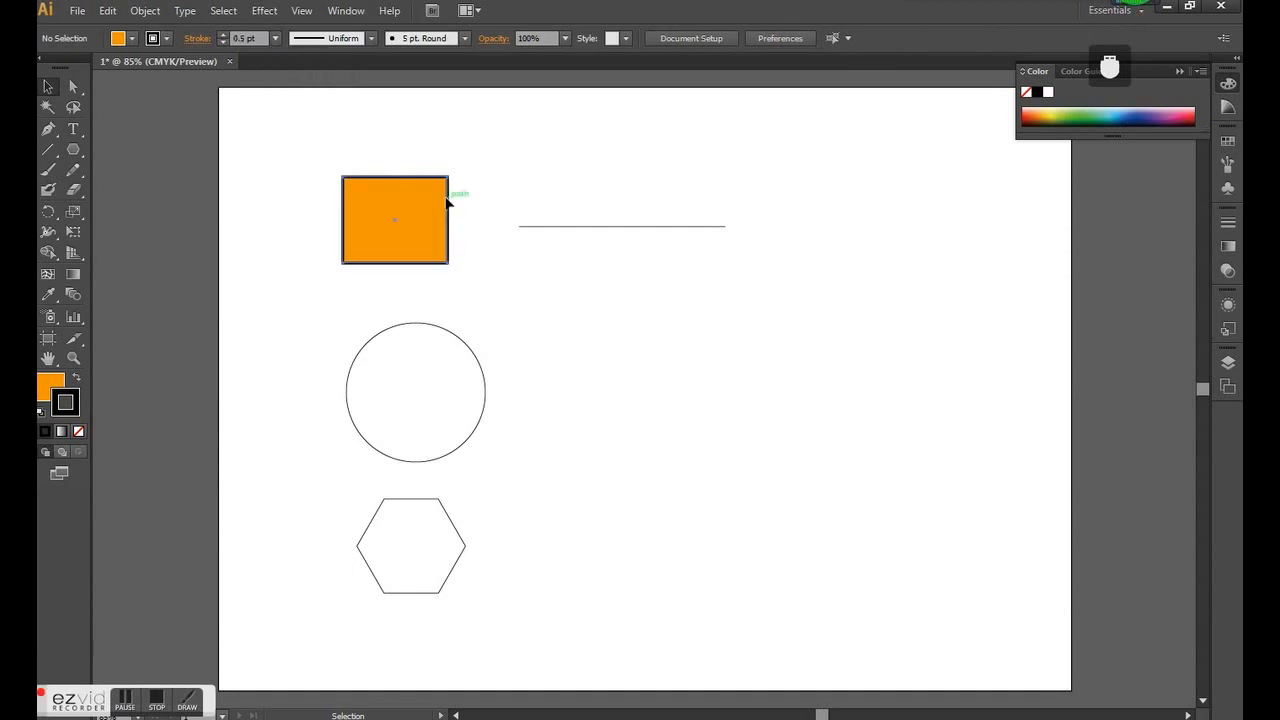
pyautogui.click(447, 204)
pyautogui.click(276, 39)
pyautogui.click(298, 75)
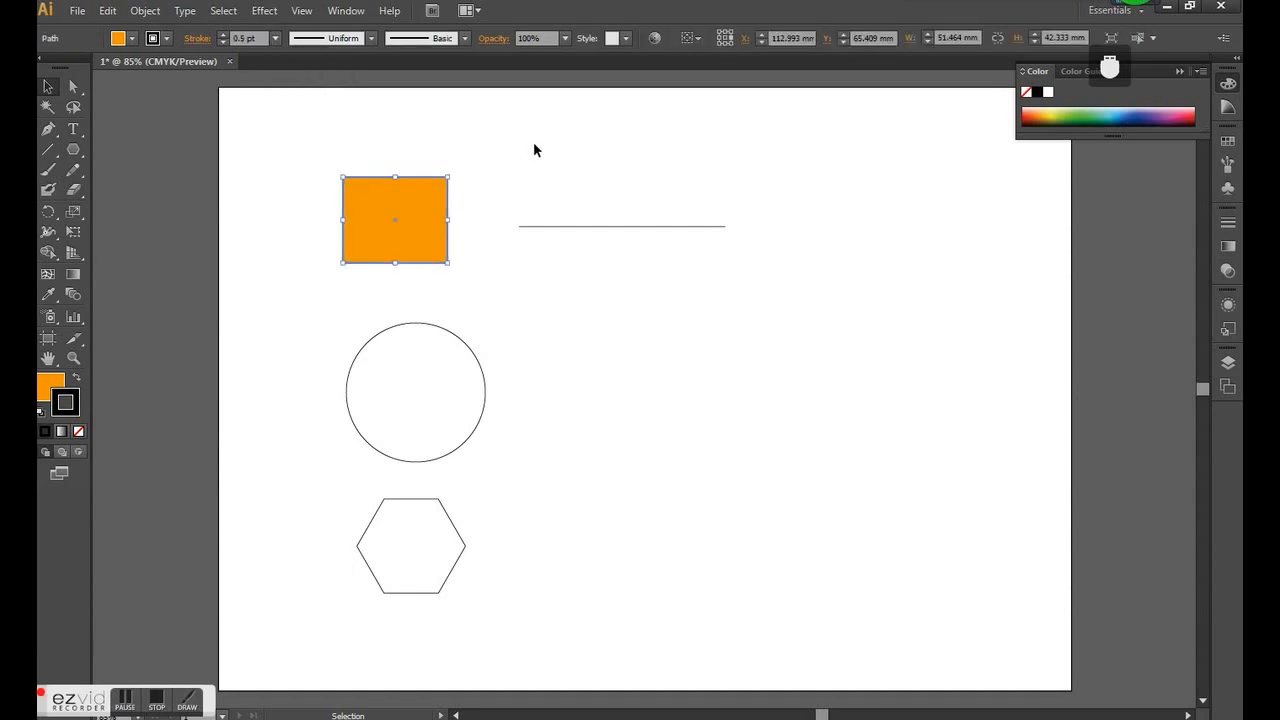
pyautogui.click(534, 144)
# - Show the full stroke options for the orange rectangle and set its stroke weight to 1 pt
pyautogui.click(417, 229)
pyautogui.click(1228, 224)
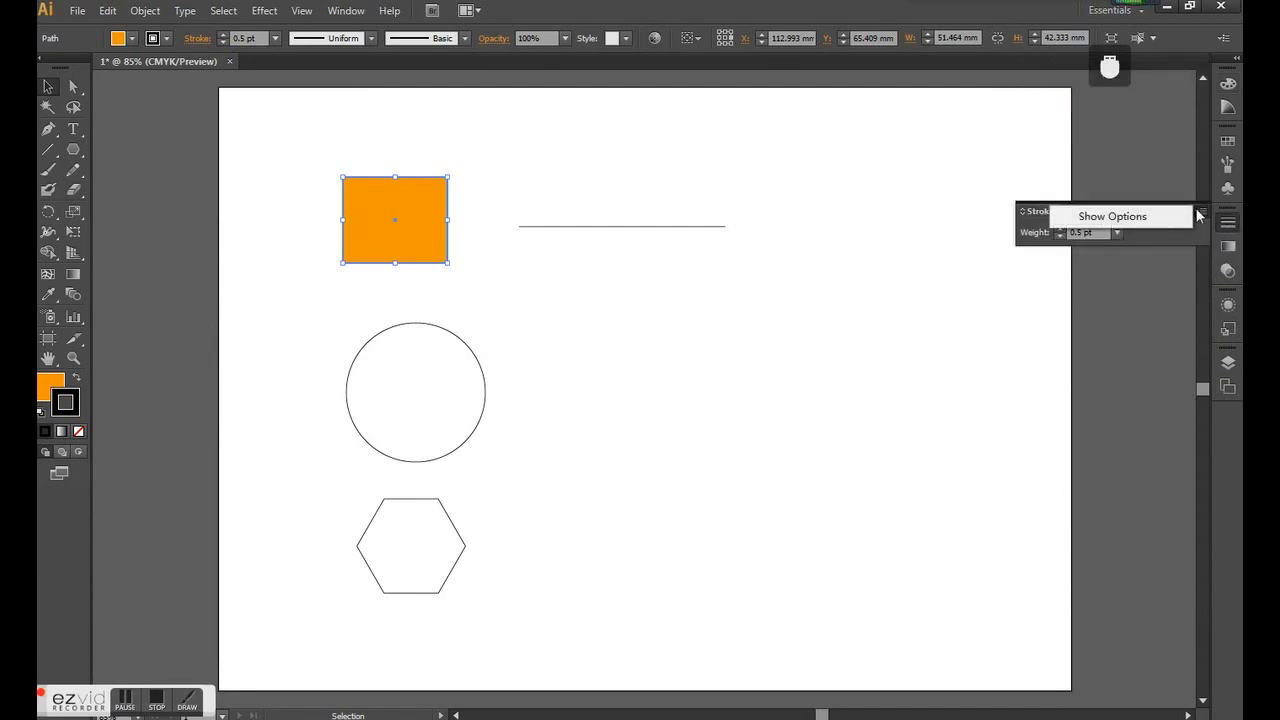
pyautogui.click(1180, 211)
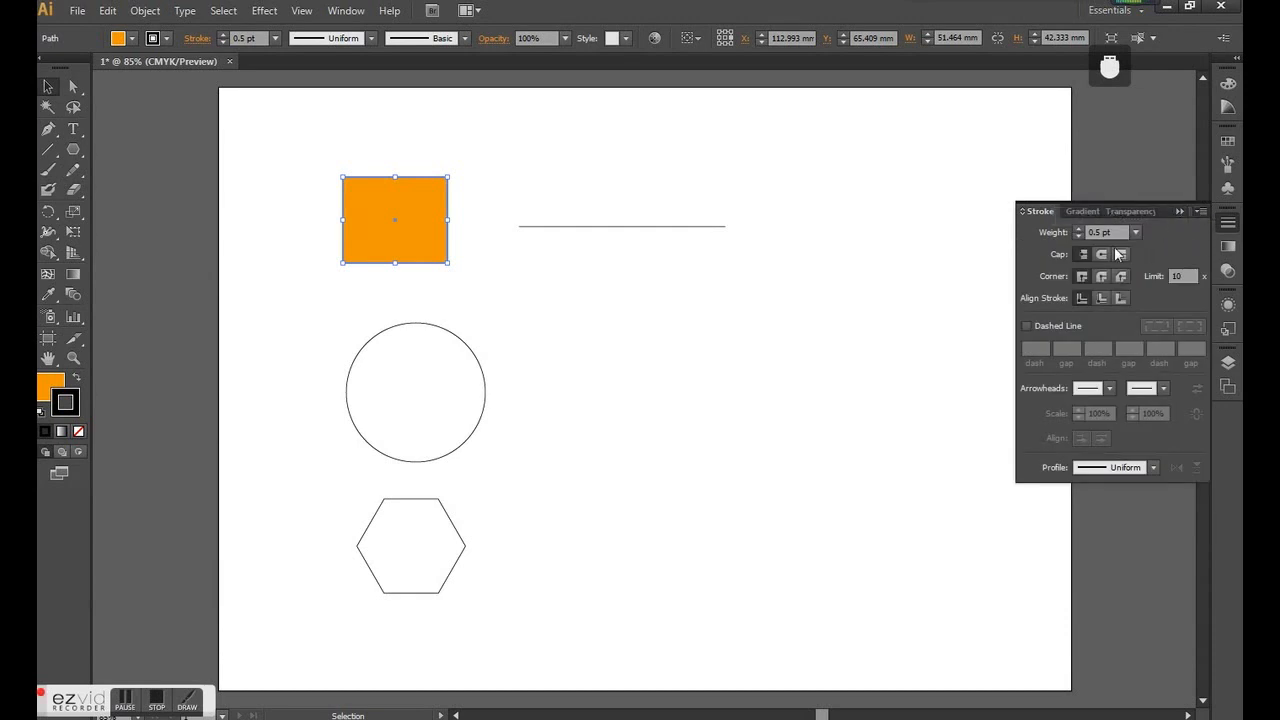
pyautogui.click(1136, 228)
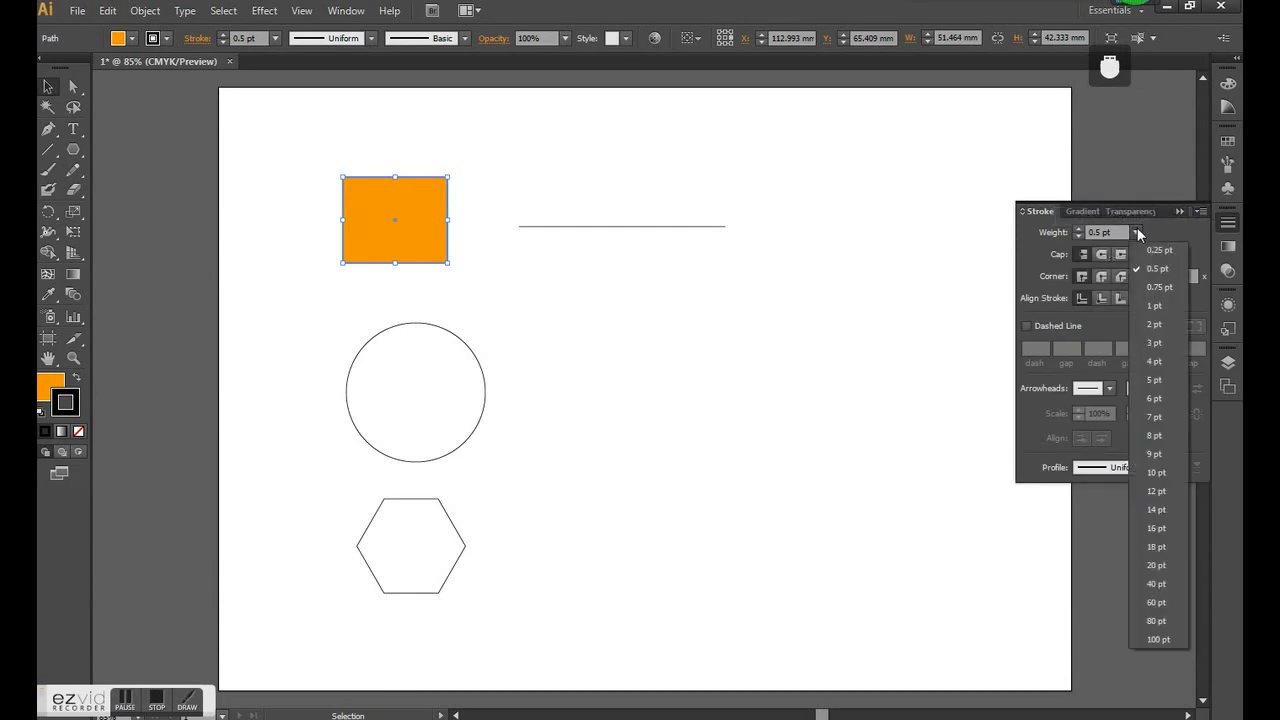
pyautogui.click(1154, 300)
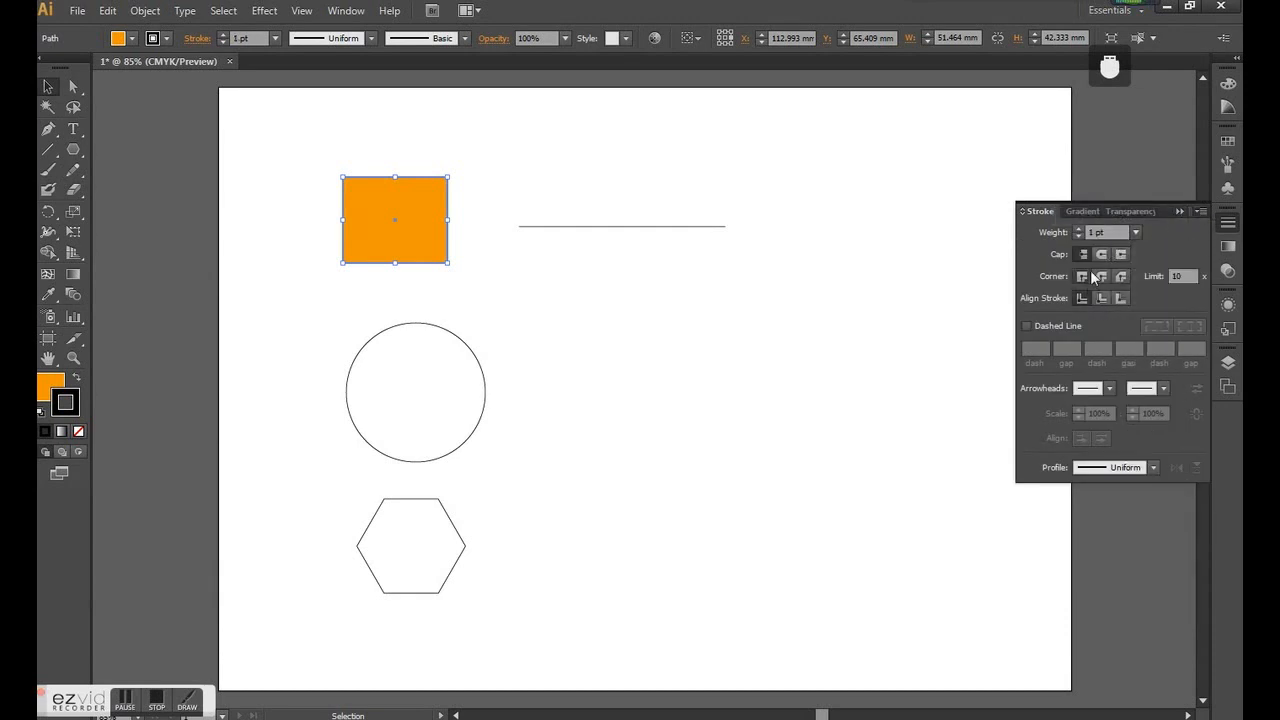
# - Turn the rectangle's outline into a dashed line with 12 pt dashes and set its weight to 6 pt
pyautogui.click(1028, 326)
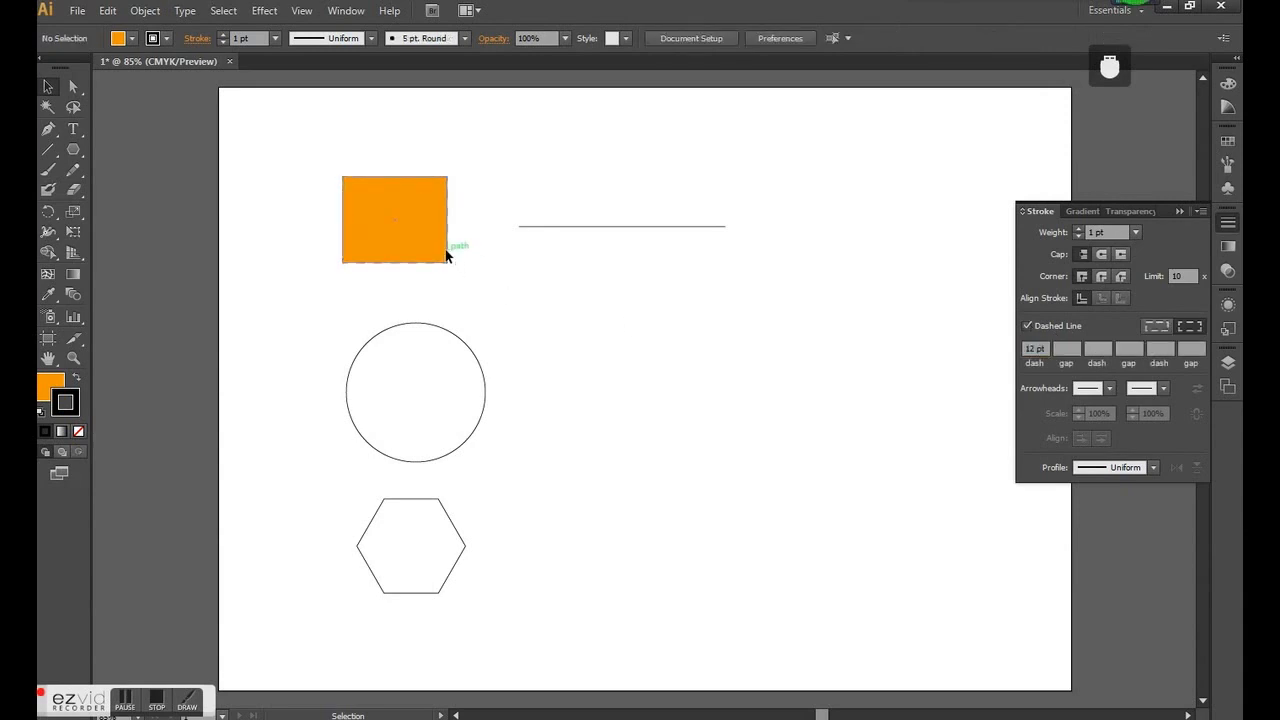
pyautogui.click(275, 38)
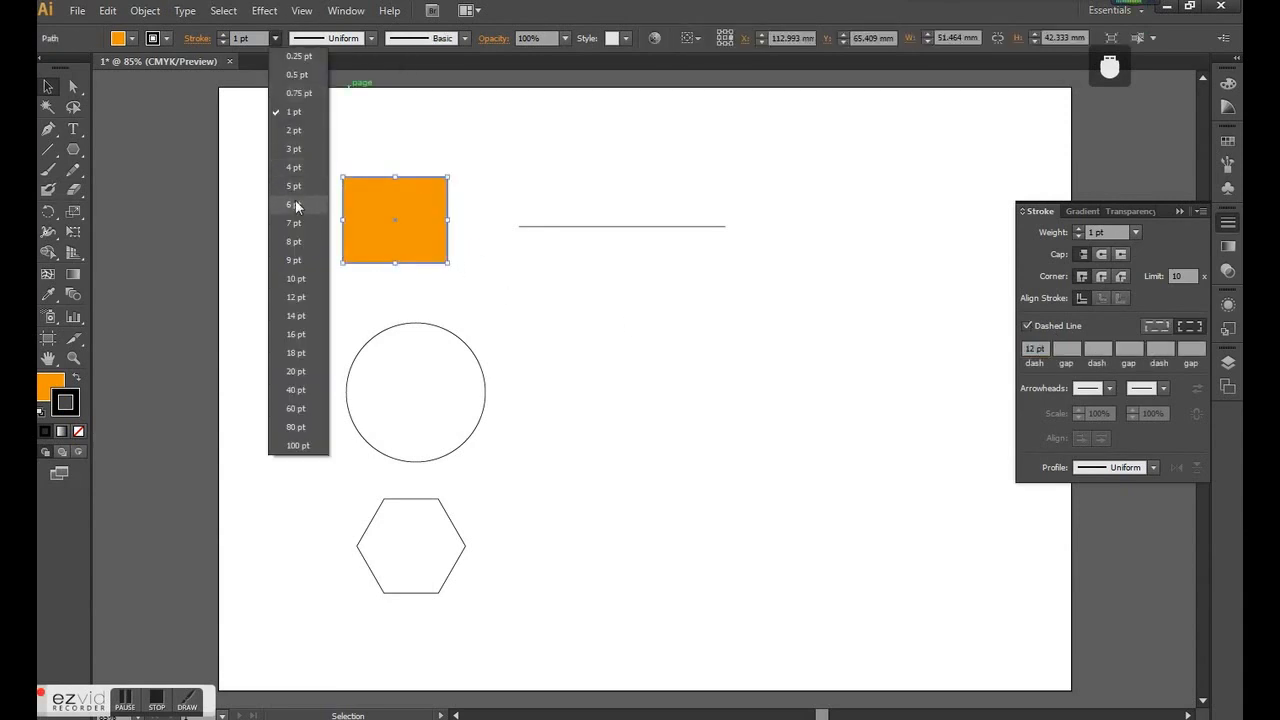
pyautogui.click(290, 205)
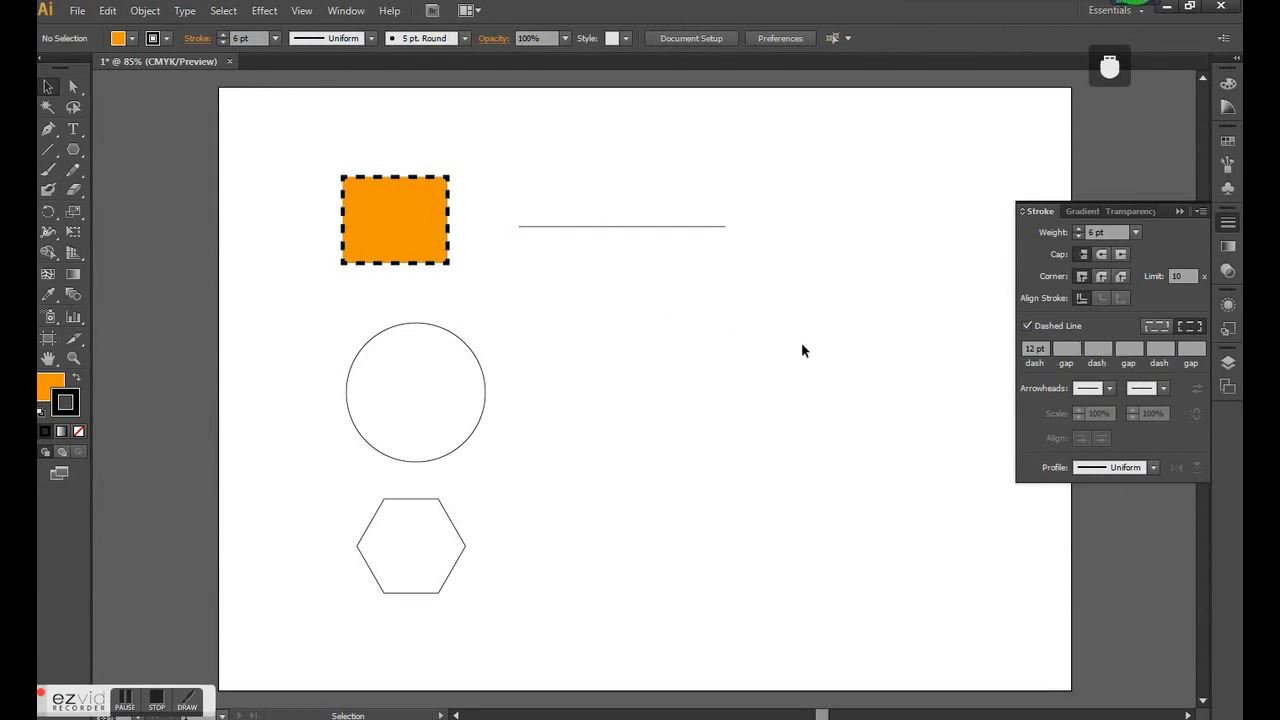
# - Add a solid arrowhead to the start of the horizontal line and deselect the line
pyautogui.click(1090, 388)
pyautogui.click(1020, 442)
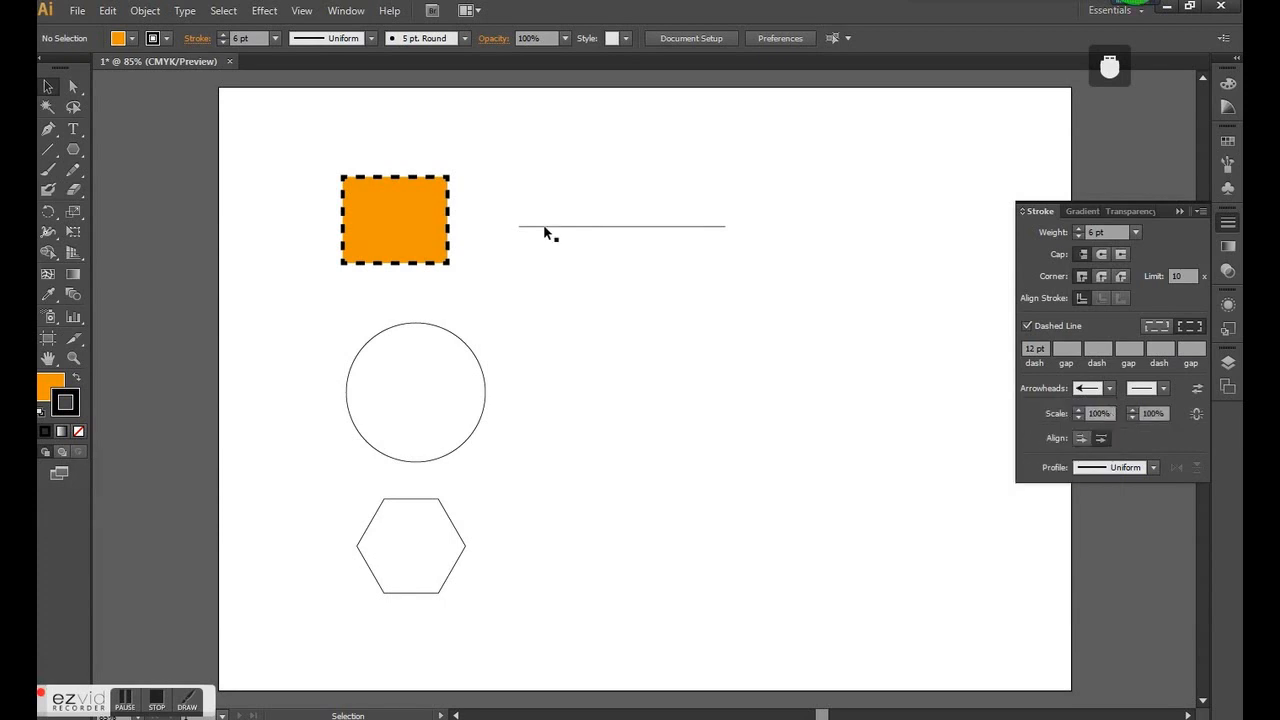
pyautogui.click(668, 227)
pyautogui.click(1088, 388)
pyautogui.click(1004, 452)
pyautogui.click(766, 293)
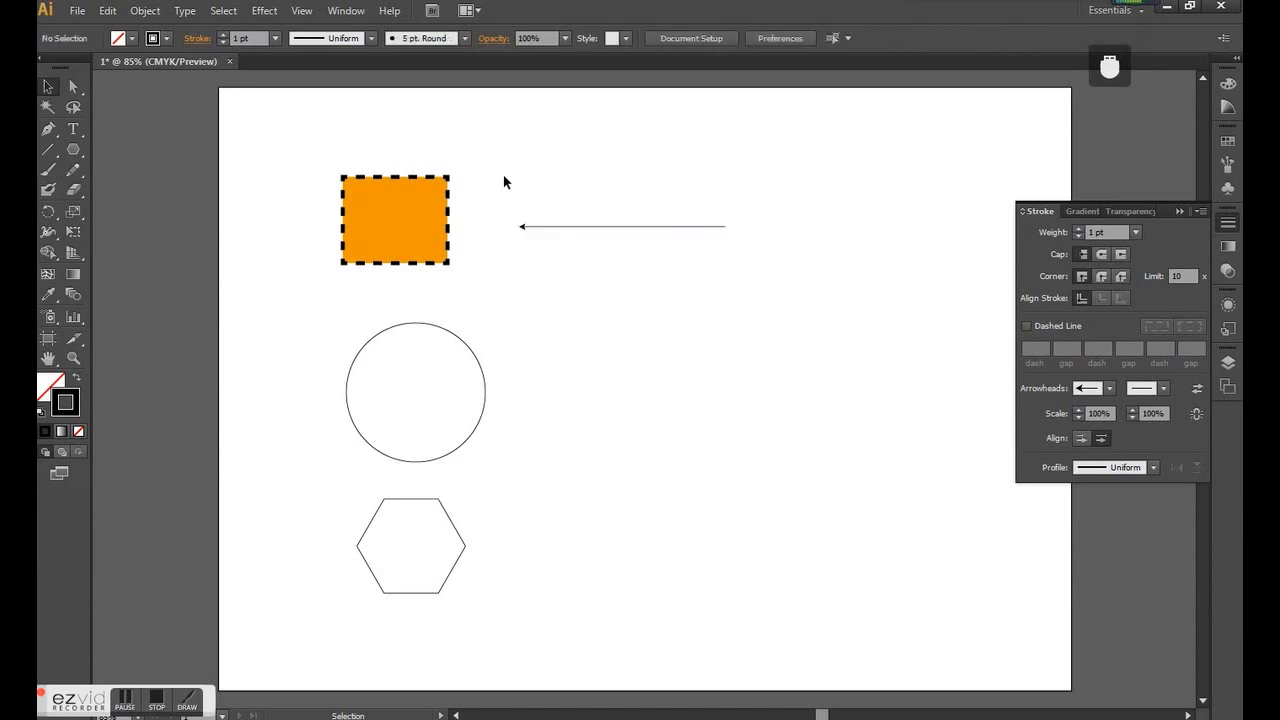
# - Try scaling the line's start arrowhead to 30%, undo the change, and deselect the line
pyautogui.click(1114, 412)
pyautogui.click(551, 226)
pyautogui.moveTo(1115, 414); pyautogui.dragTo(1010, 411)
pyautogui.write('30')
pyautogui.press('Return')
pyautogui.click(900, 414)
pyautogui.hotkey('ctrl', 'z')
pyautogui.click(638, 291)
pyautogui.moveTo(781, 606); pyautogui.dragTo(288, 166)
pyautogui.click(697, 531)
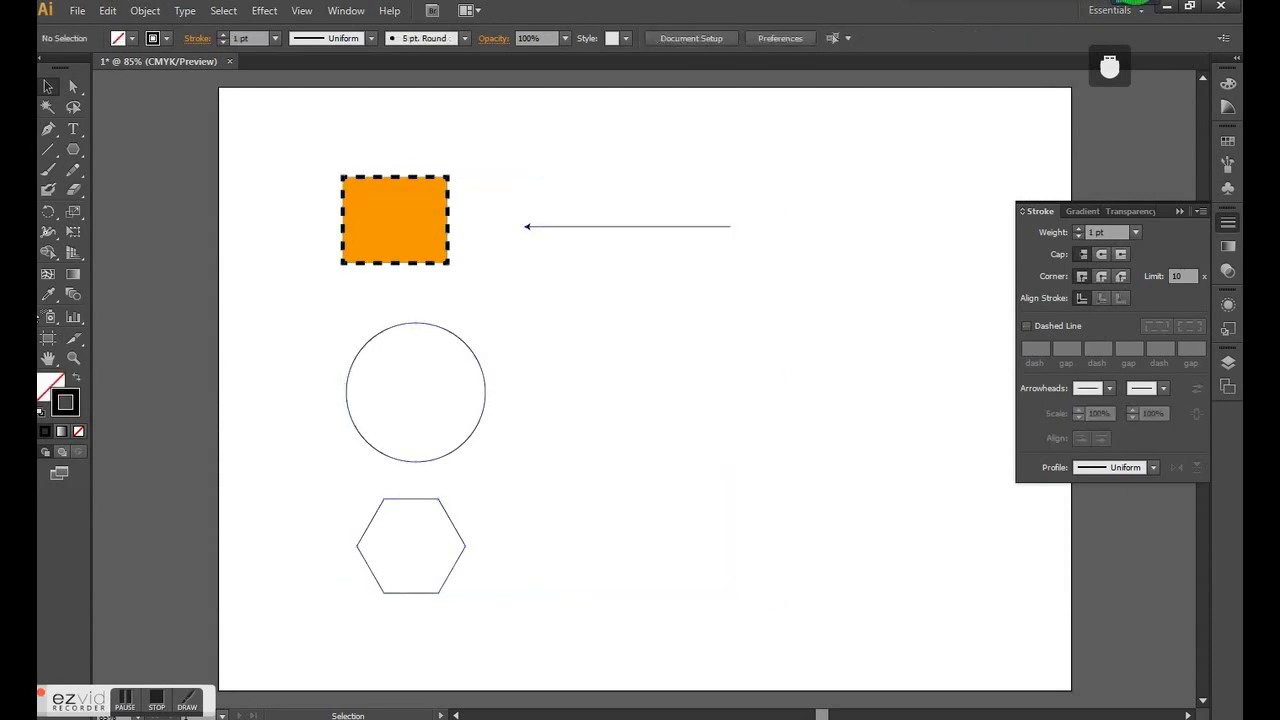
# - Copy the orange rectangle's fill and dashed stroke onto the circle with the Eyedropper tool, and deselect the circle
pyautogui.click(1229, 224)
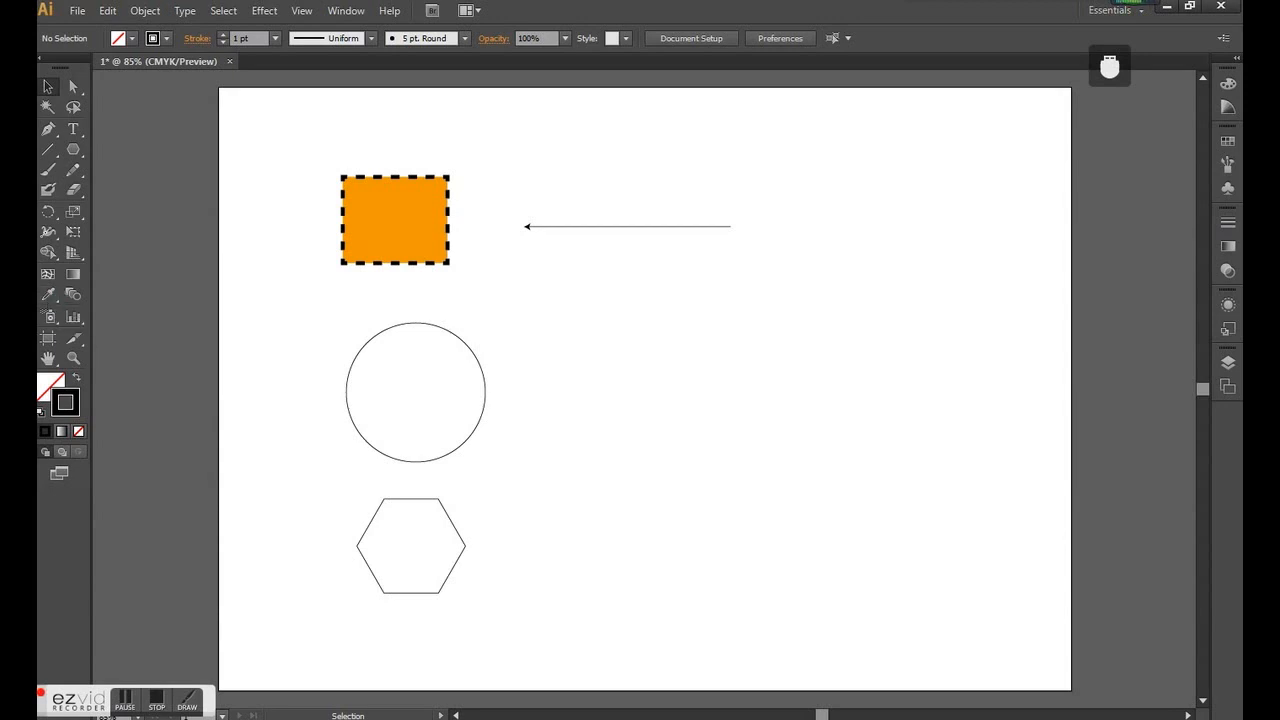
pyautogui.click(389, 328)
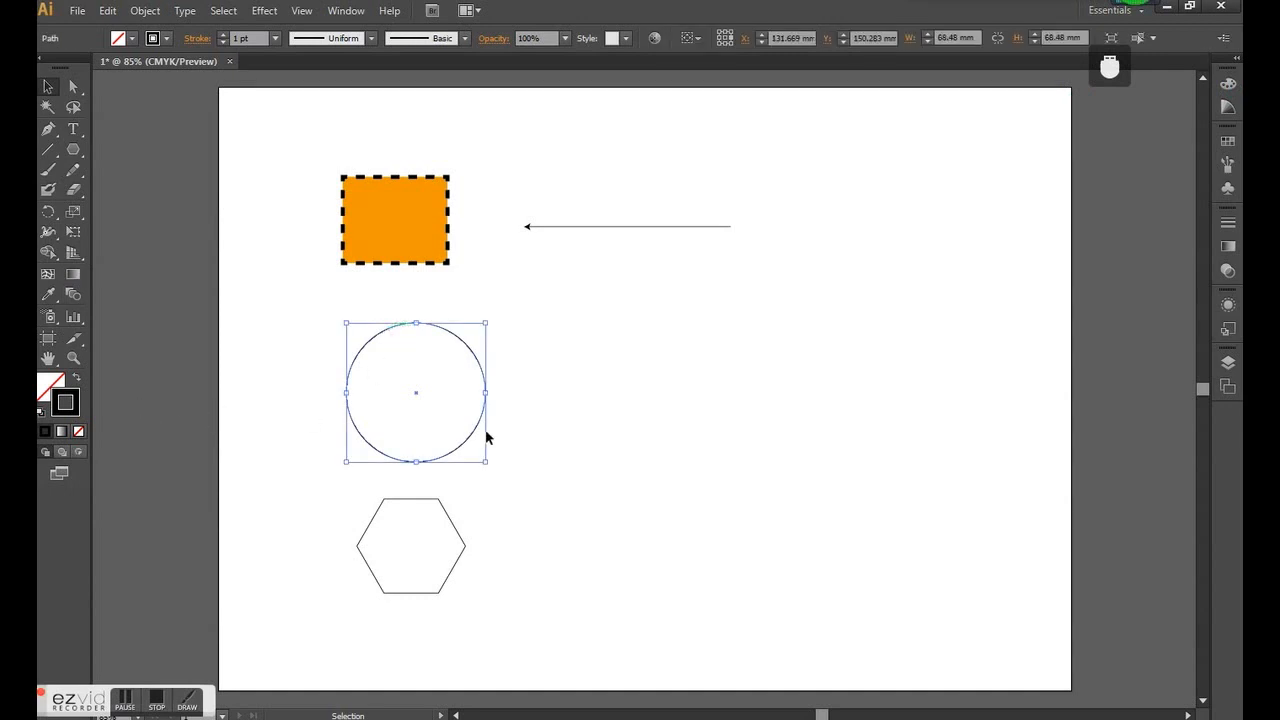
pyautogui.click(47, 298)
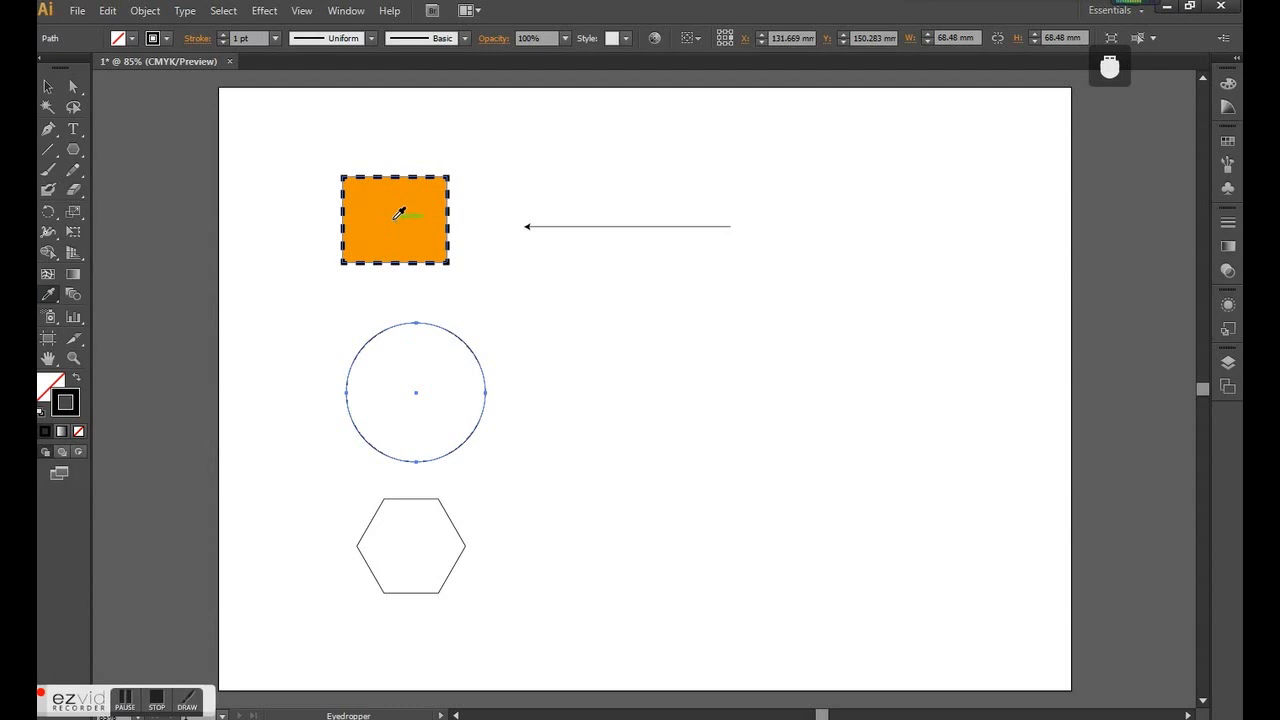
pyautogui.click(51, 300)
pyautogui.click(401, 204)
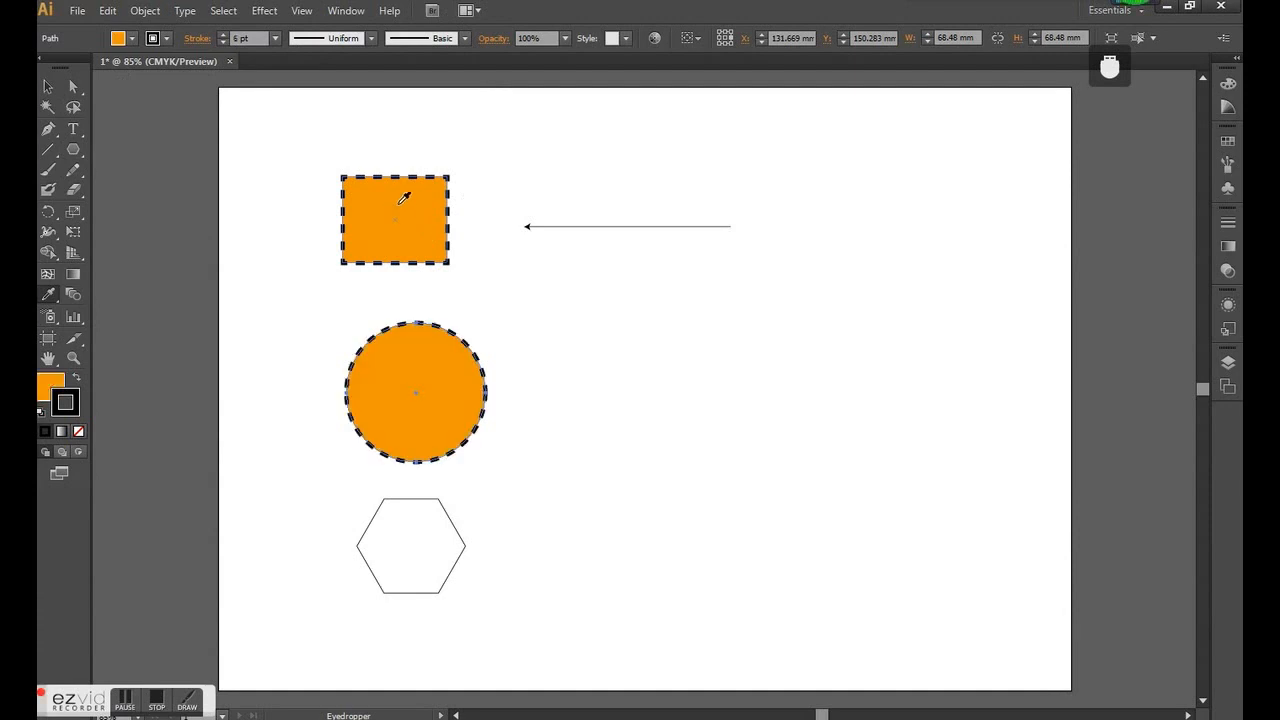
pyautogui.click(52, 92)
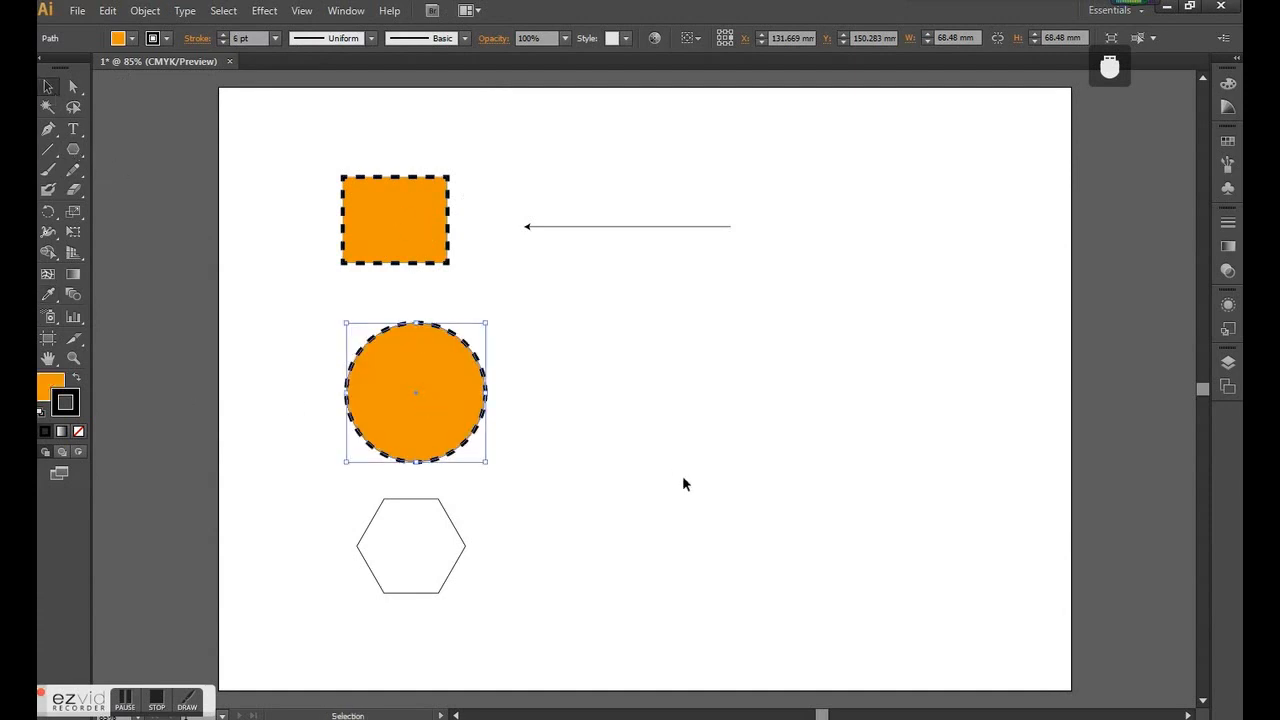
pyautogui.click(682, 475)
pyautogui.click(426, 404)
pyautogui.click(527, 427)
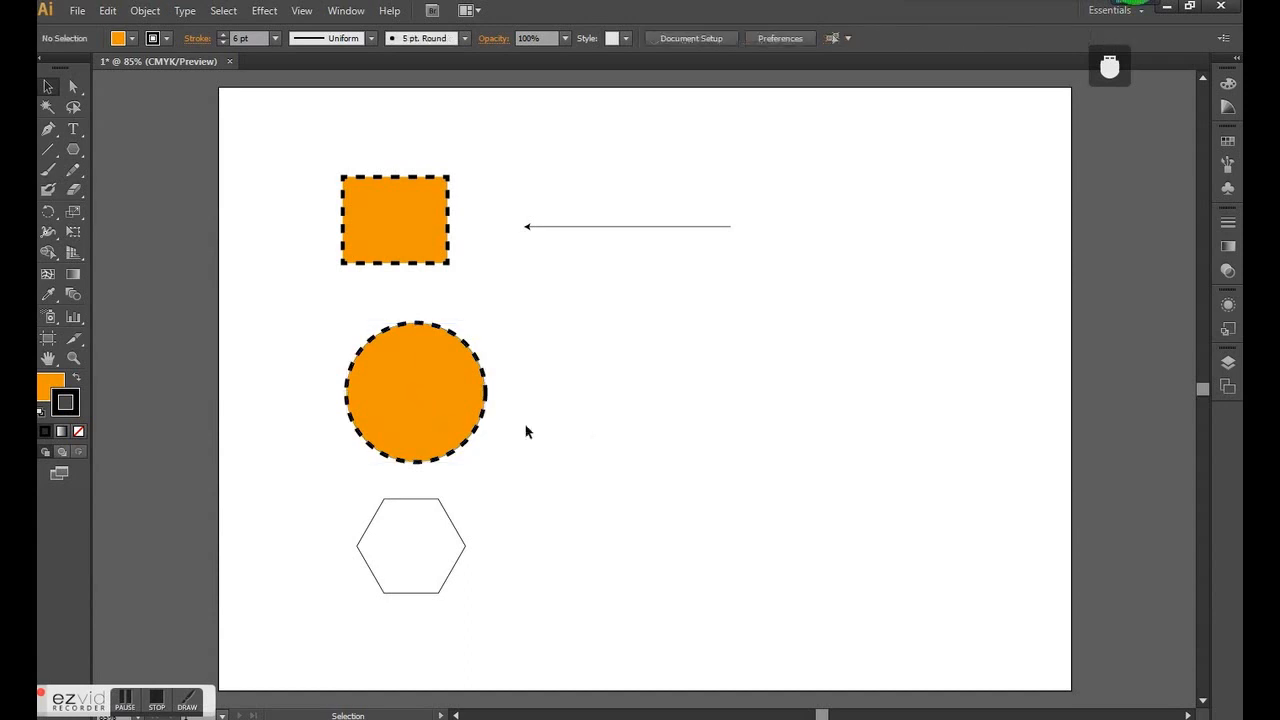
pyautogui.click(474, 426)
pyautogui.click(445, 525)
# - Try enlarging the artboard to about 505 × 355 mm with the Artboard tool, and undo the resize
pyautogui.scroll(-1, 171, 300)
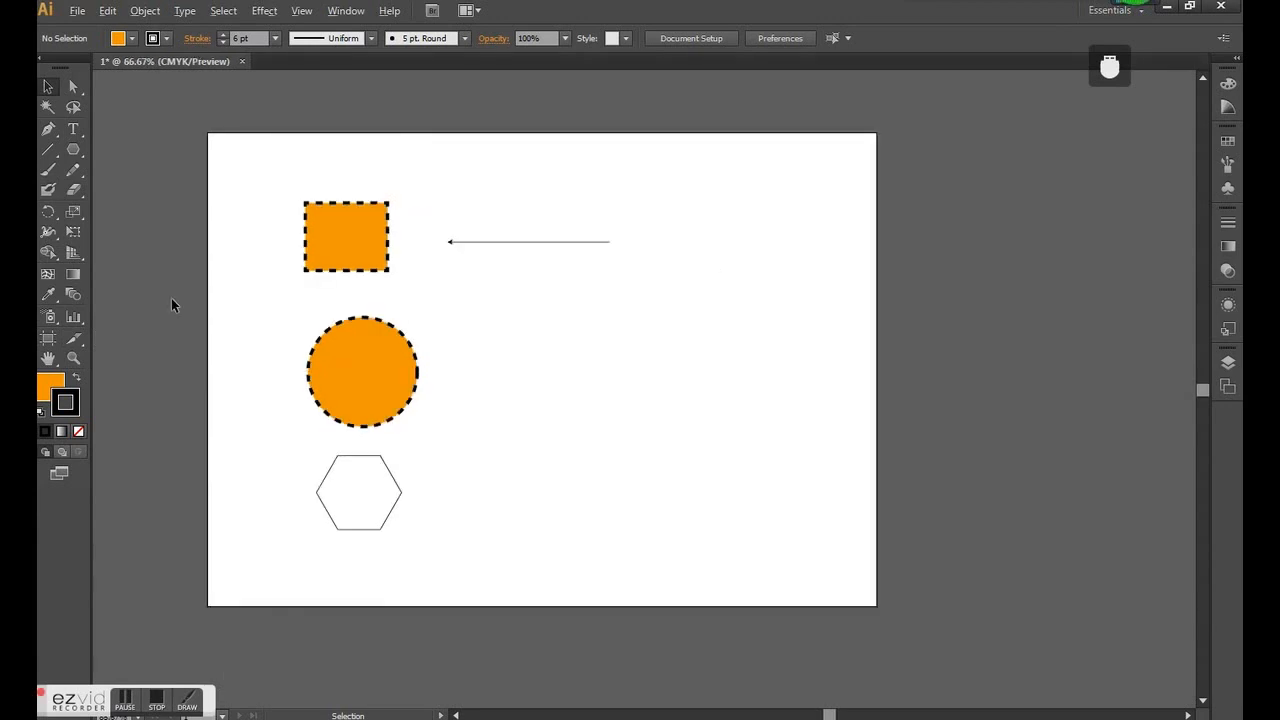
pyautogui.click(51, 337)
pyautogui.moveTo(877, 606); pyautogui.dragTo(1012, 698)
pyautogui.scroll(-1, 669, 369)
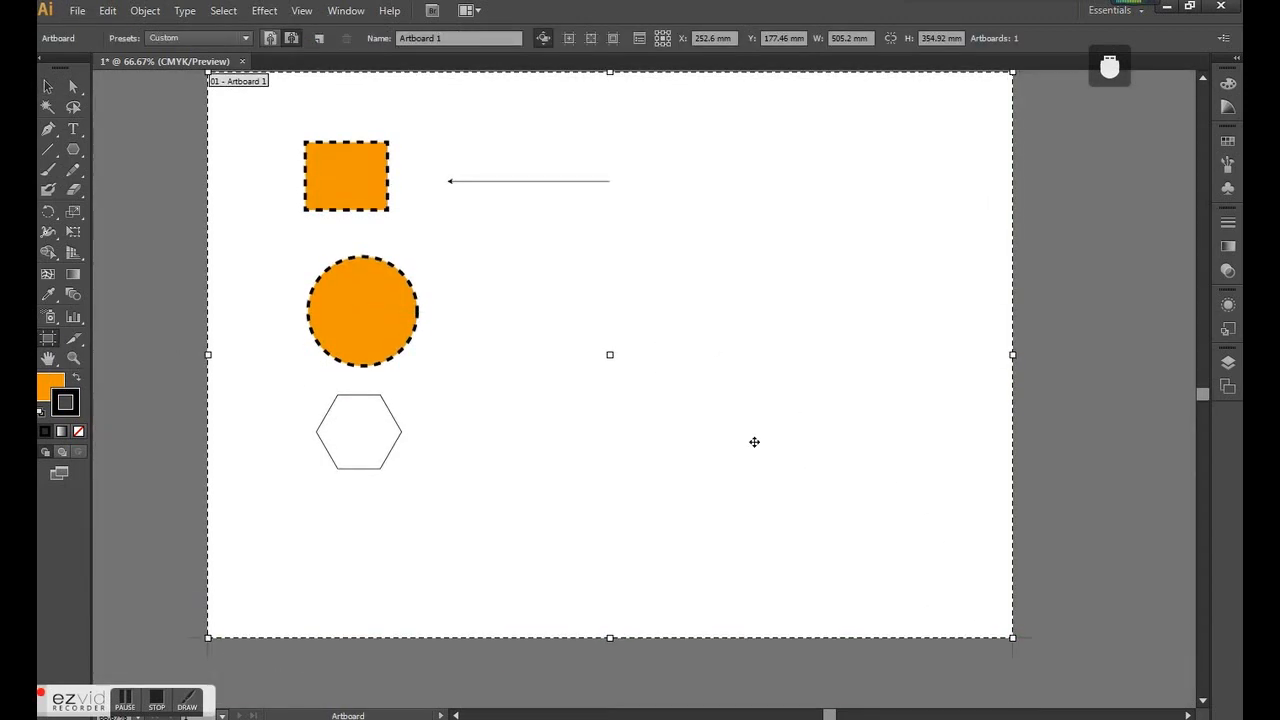
pyautogui.scroll(1, 646, 374)
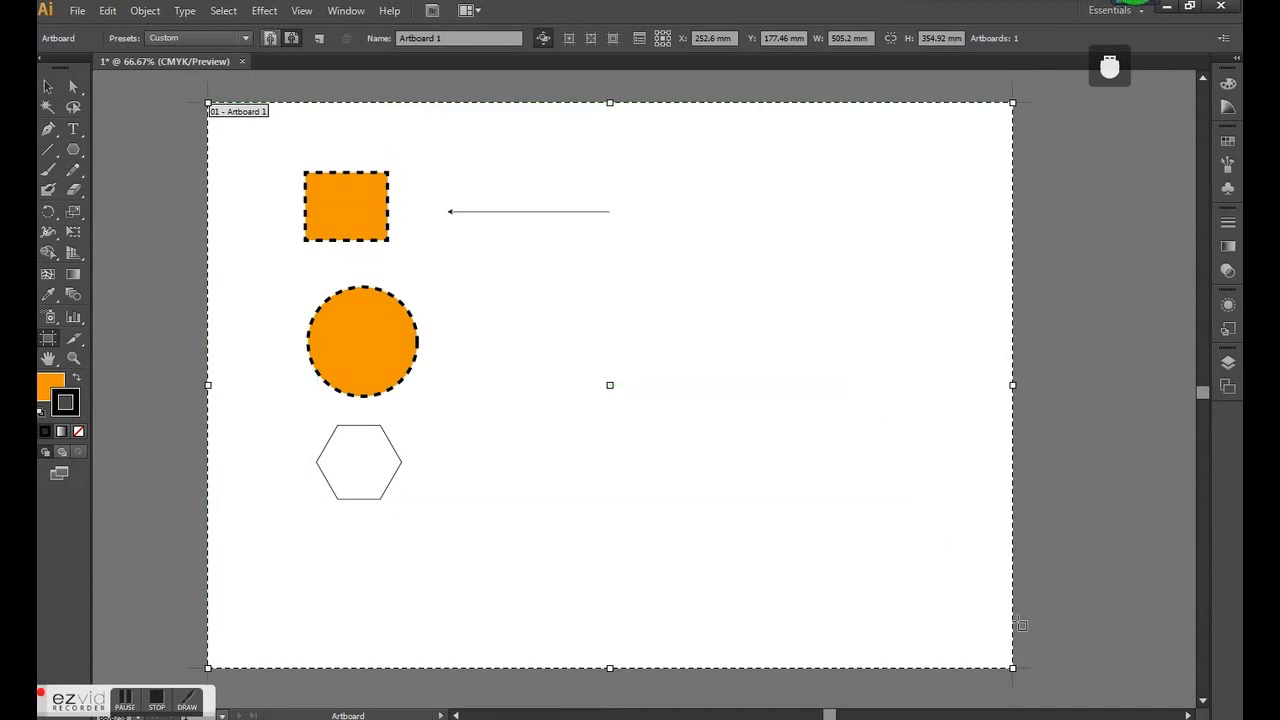
pyautogui.hotkey('ctrl', 'z')
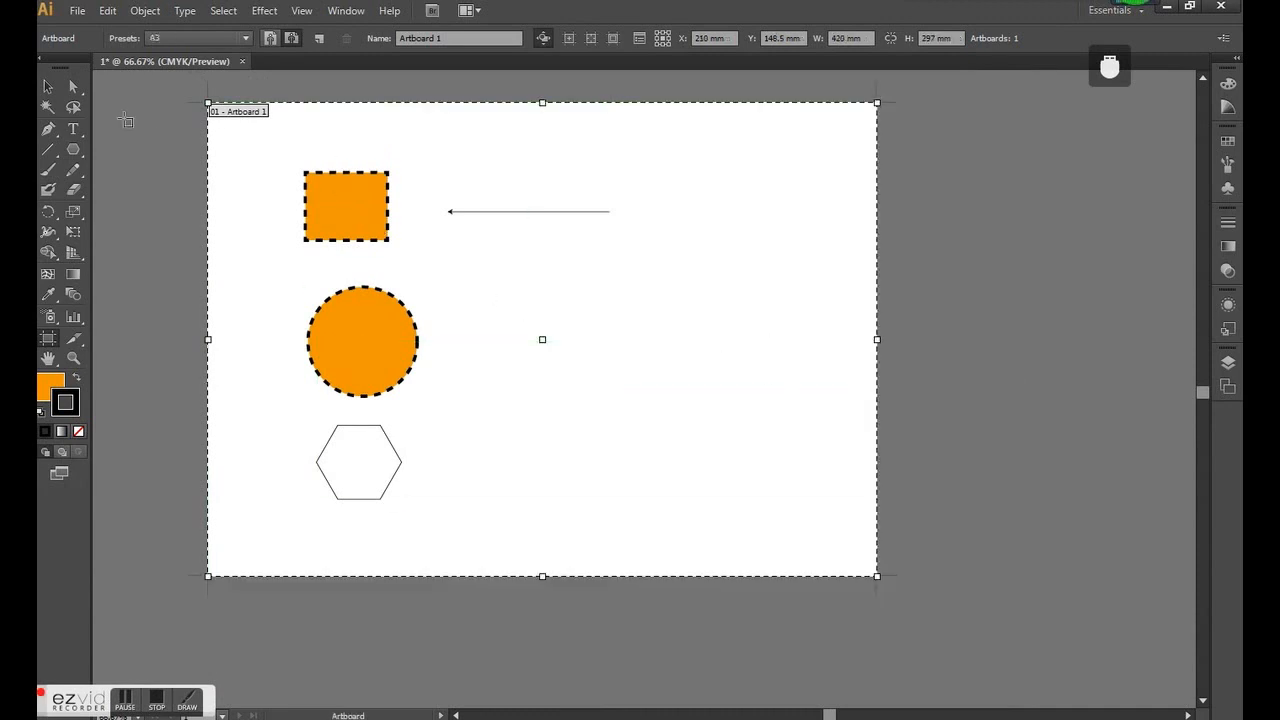
pyautogui.click(47, 86)
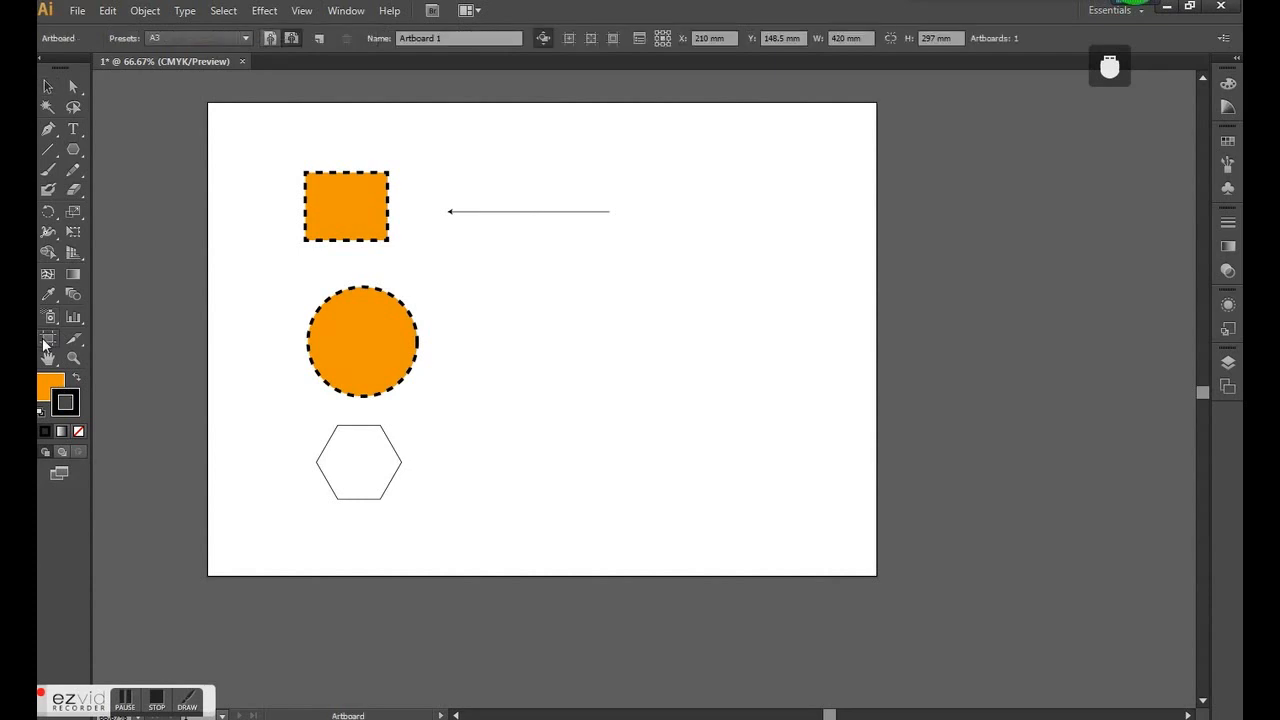
# - Shrink the artboard to about 305 × 207 mm and set its position to X 297 mm and Y 420 mm
pyautogui.click(47, 338)
pyautogui.moveTo(877, 576); pyautogui.dragTo(694, 432)
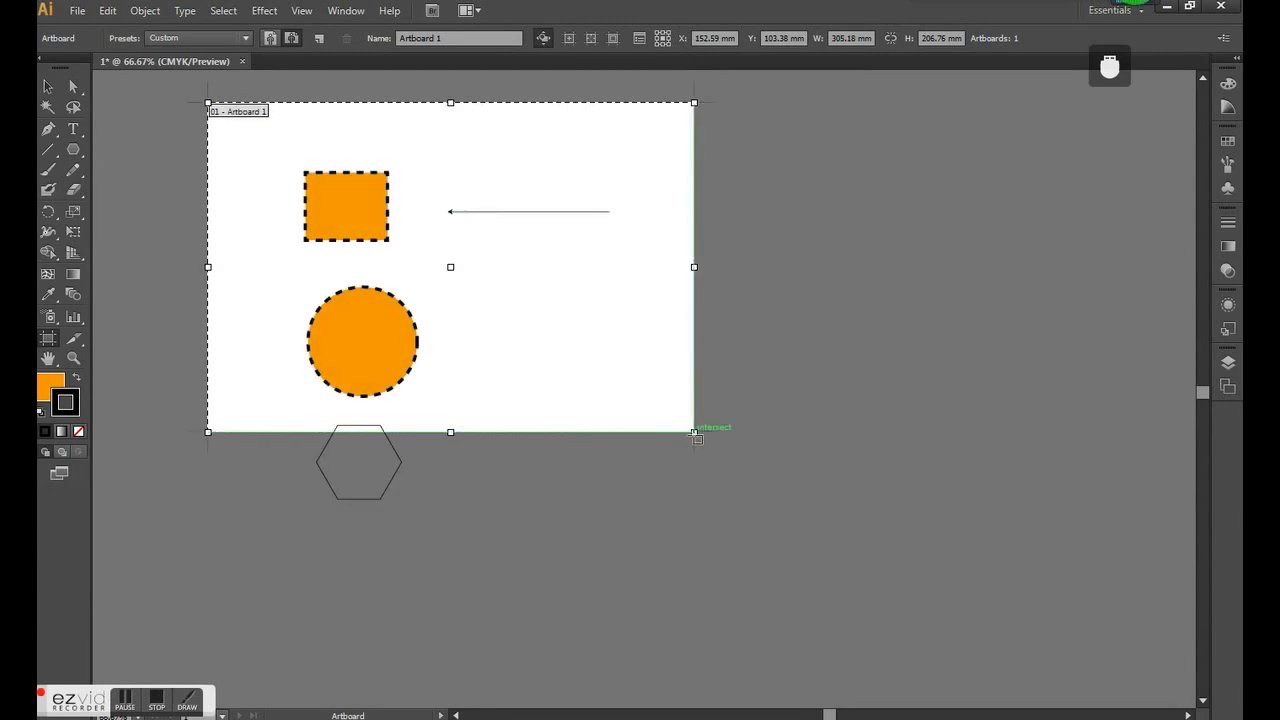
pyautogui.doubleClick(722, 38)
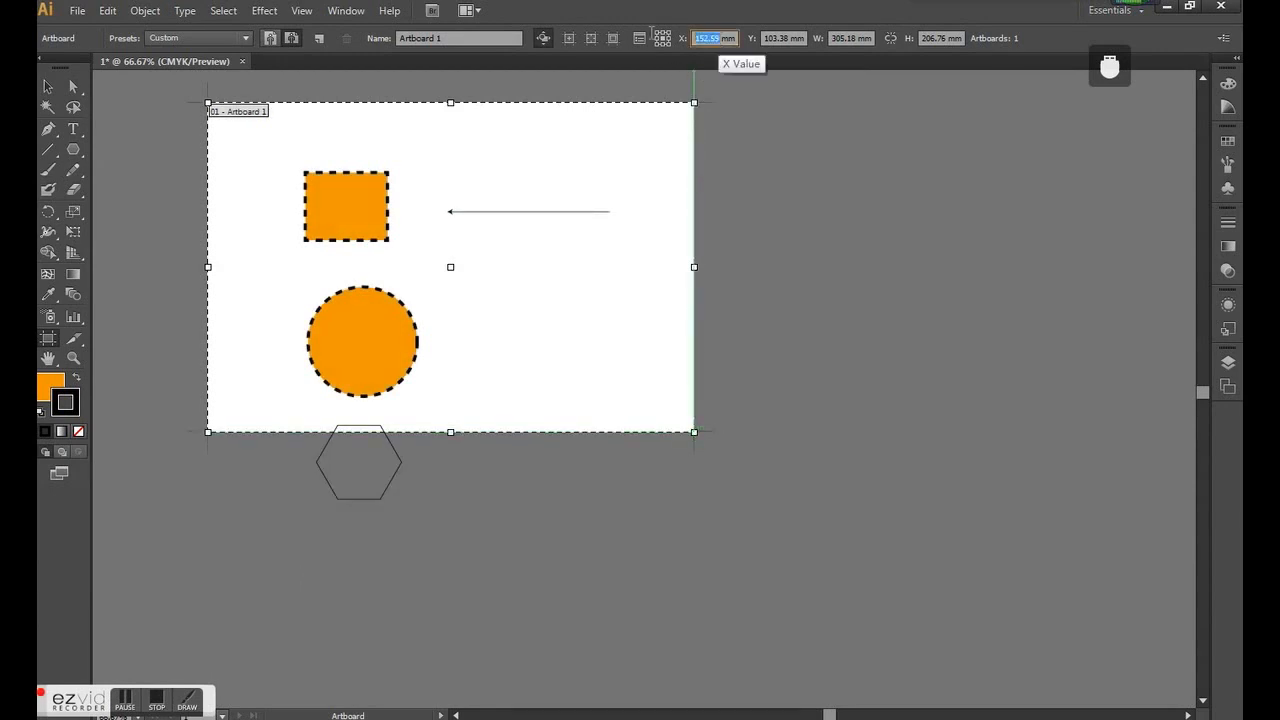
pyautogui.doubleClick(785, 38)
pyautogui.doubleClick(716, 38)
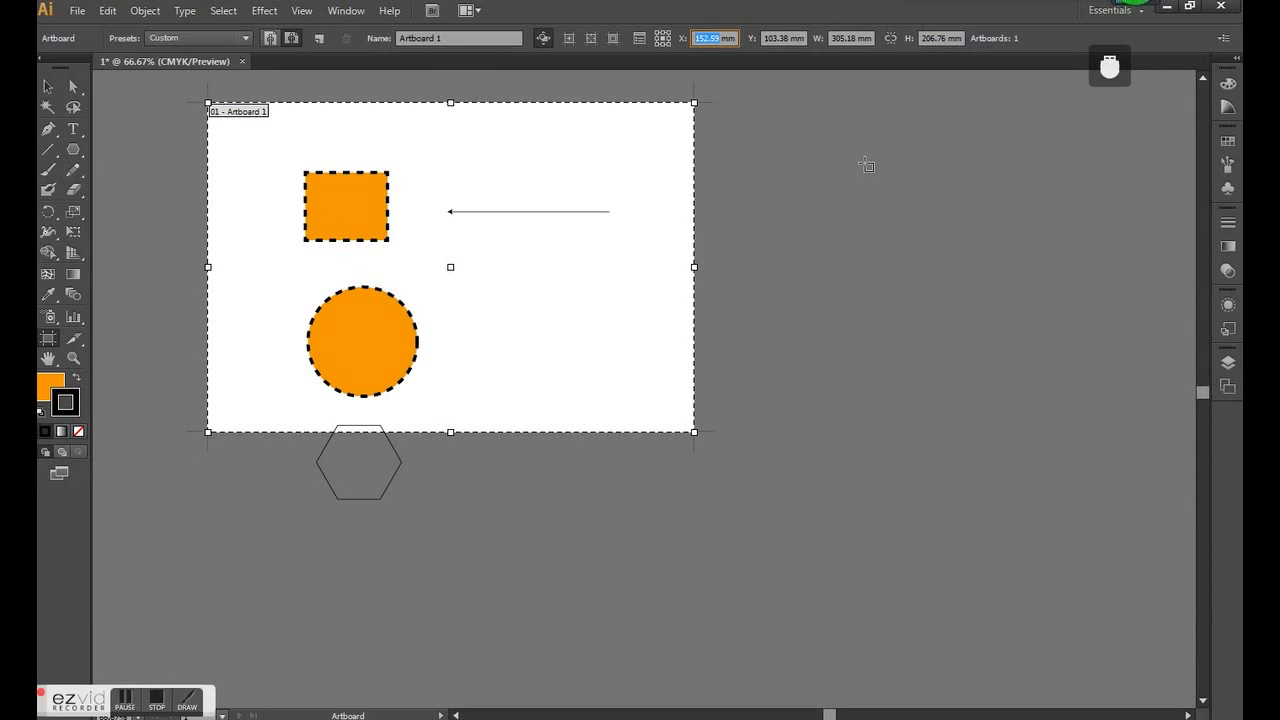
pyautogui.write('297')
pyautogui.press('Tab')
pyautogui.write('420')
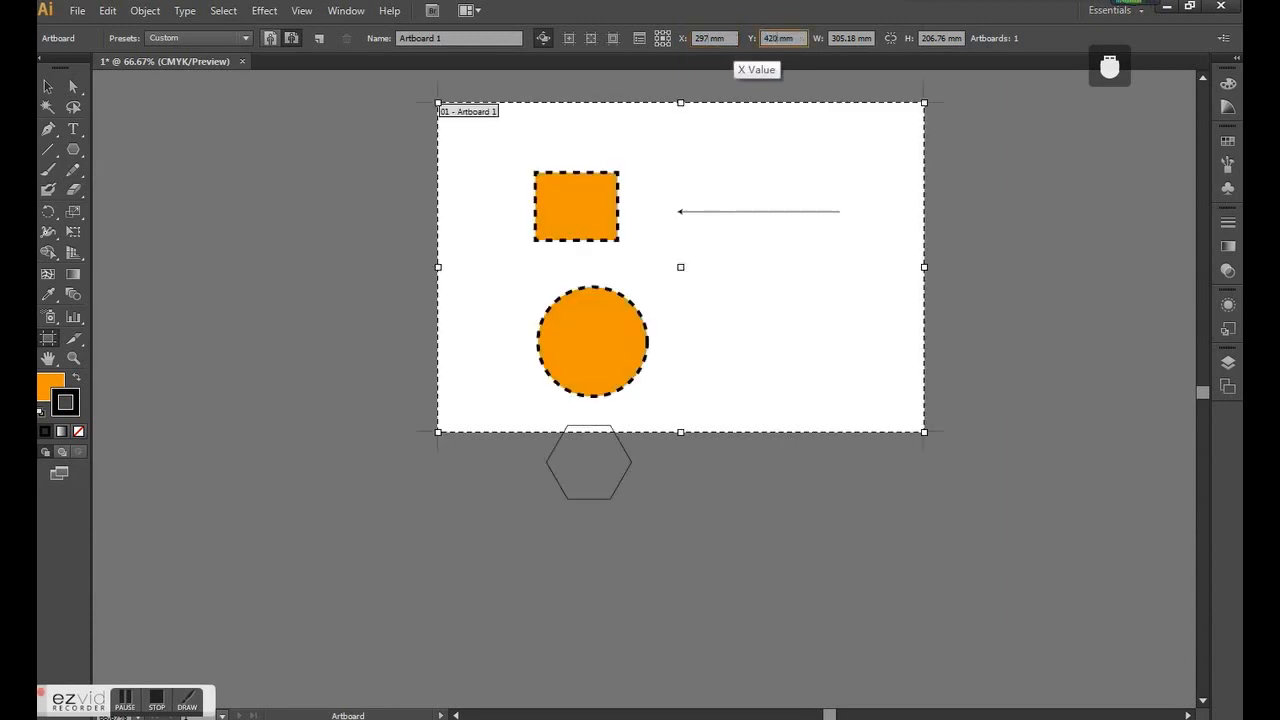
pyautogui.press('Return')
pyautogui.scroll(-5, 747, 395)
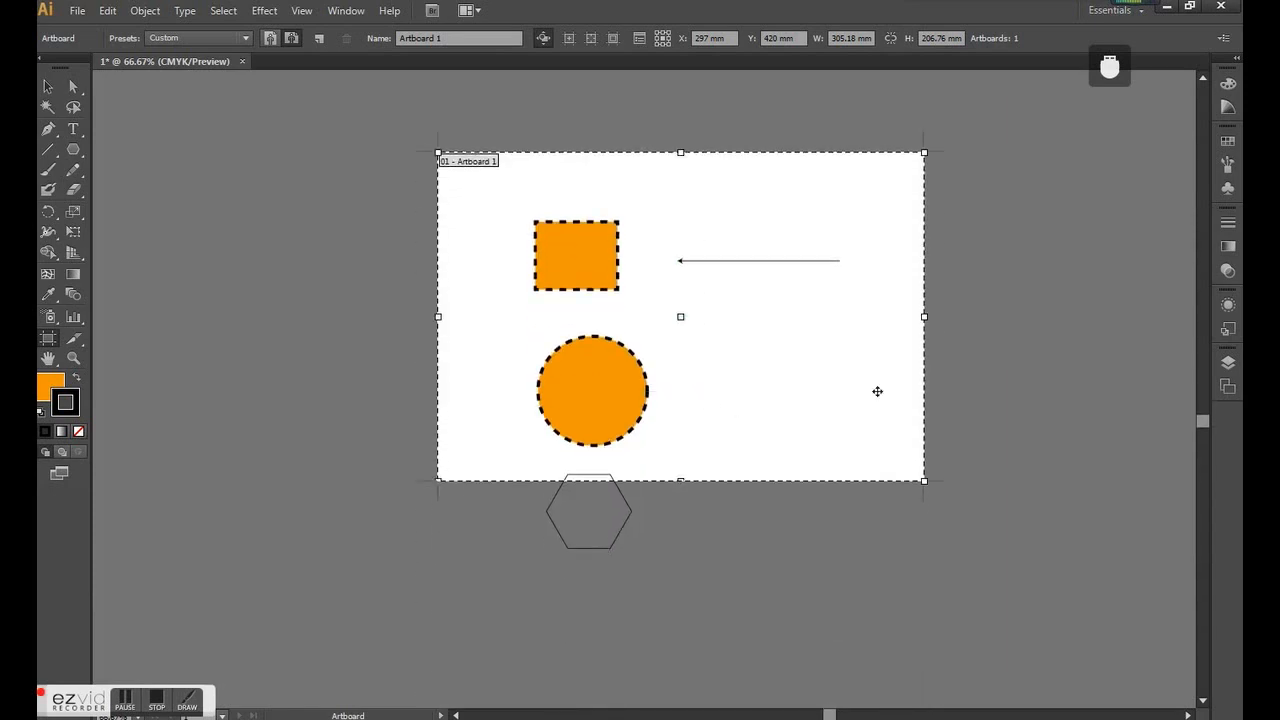
# - Move all the shapes together so they fit inside the resized artboard, and delete them all
pyautogui.click(47, 87)
pyautogui.moveTo(815, 563); pyautogui.dragTo(529, 186)
pyautogui.click(988, 313)
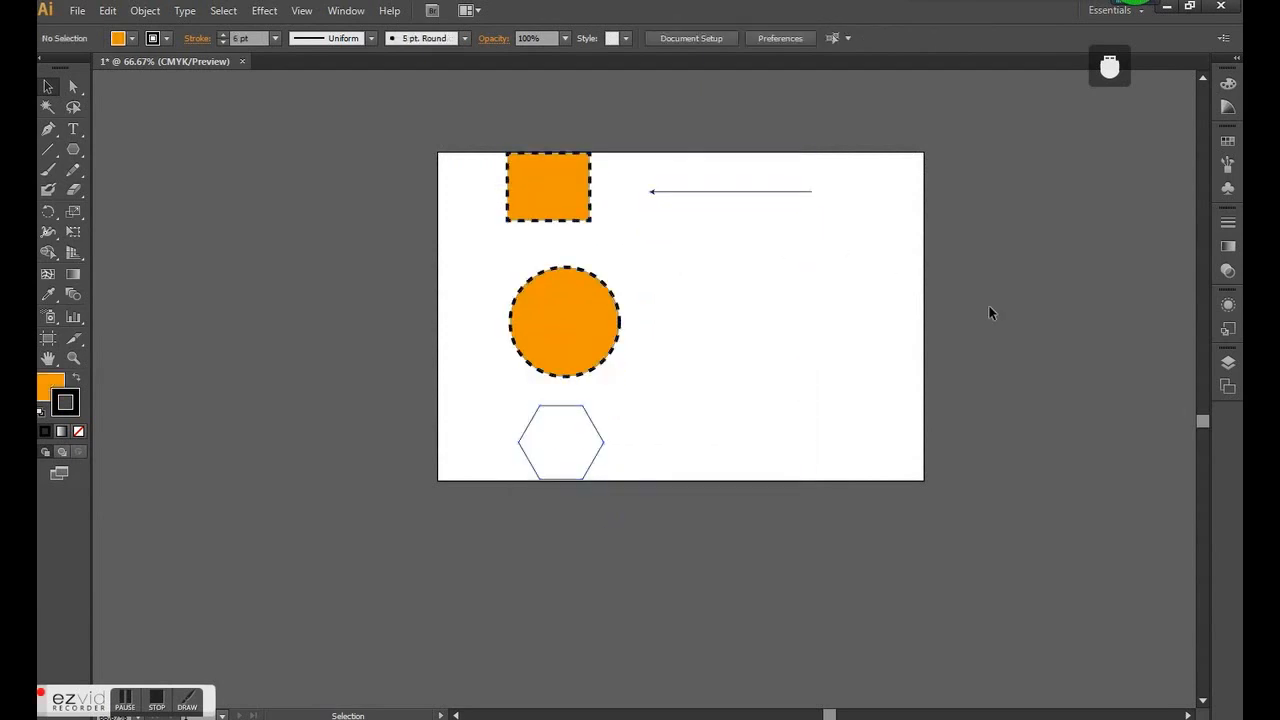
pyautogui.moveTo(918, 483); pyautogui.dragTo(423, 120)
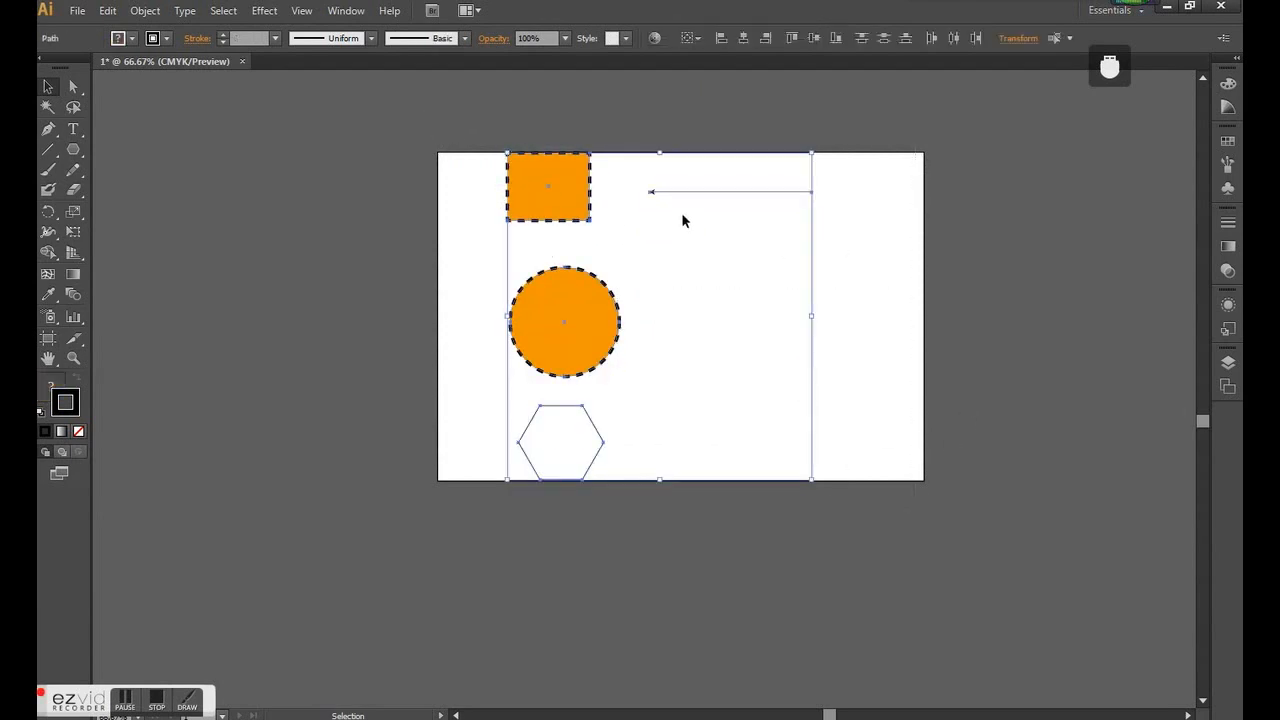
pyautogui.press('Delete')
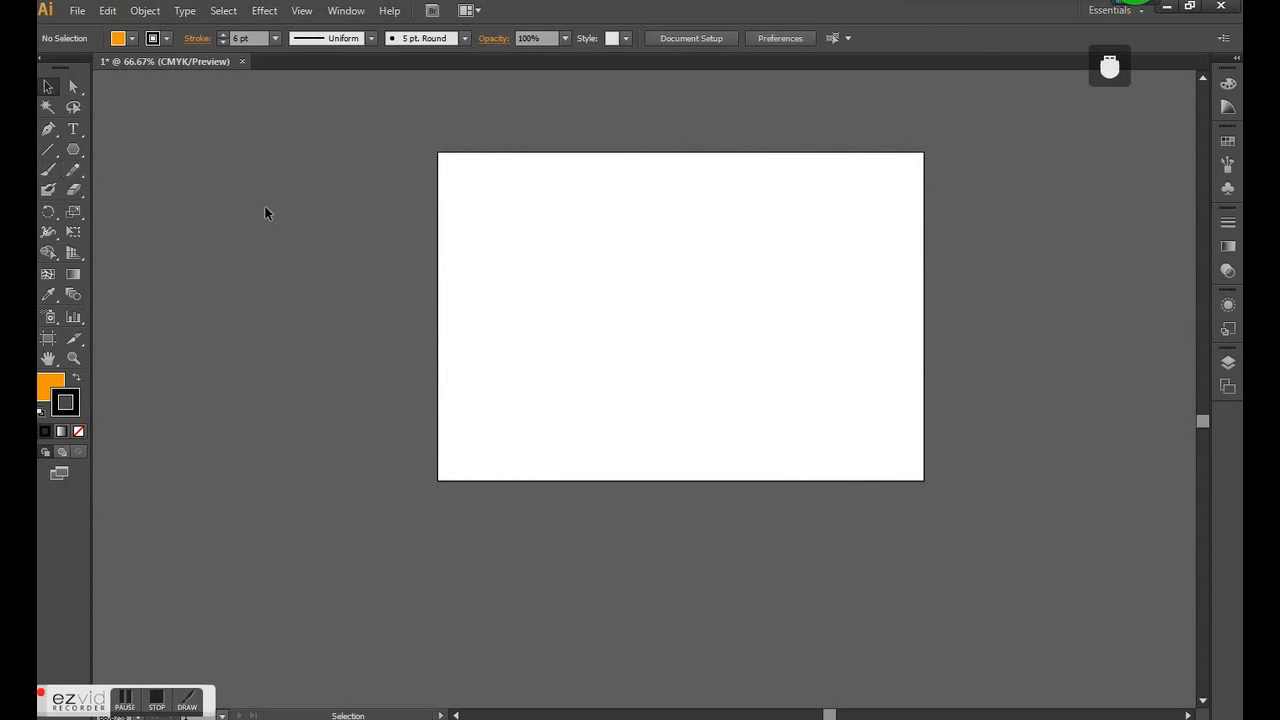
pyautogui.hotkey('ctrl', '1')
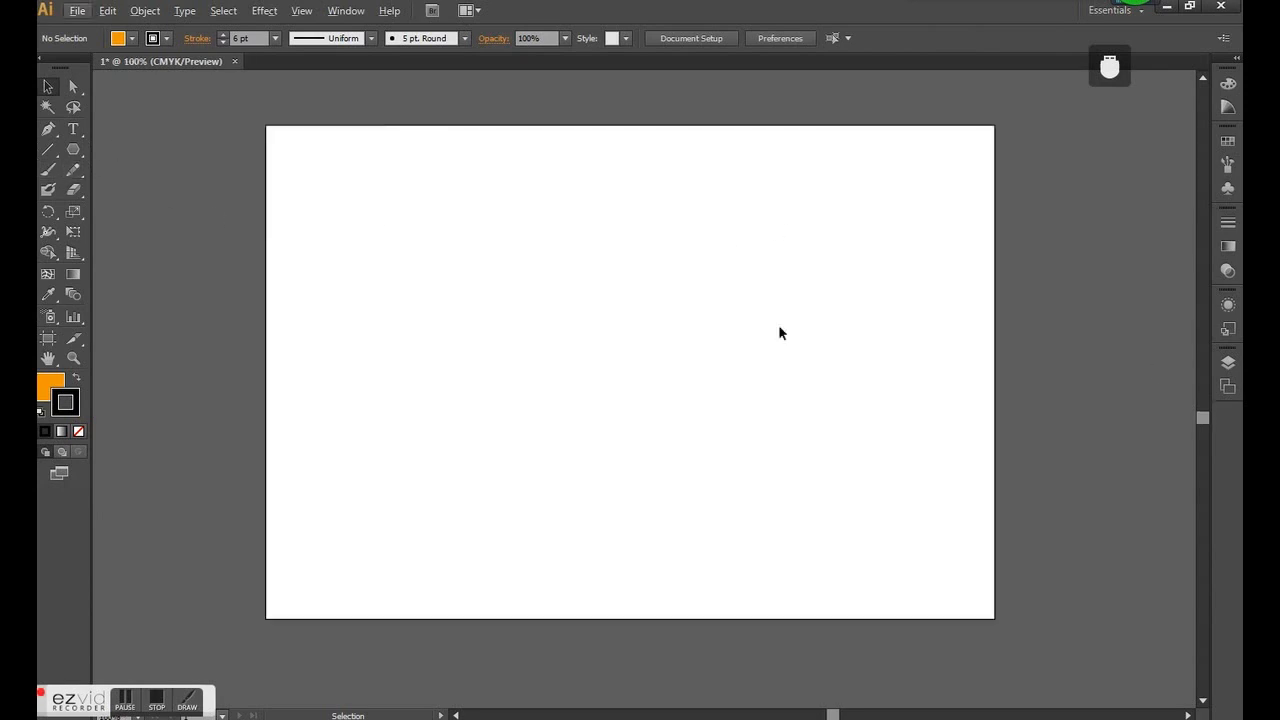
# - Show the document's layers and try drawing a tilted hexagon in the upper-left area of the artboard
pyautogui.click(1232, 366)
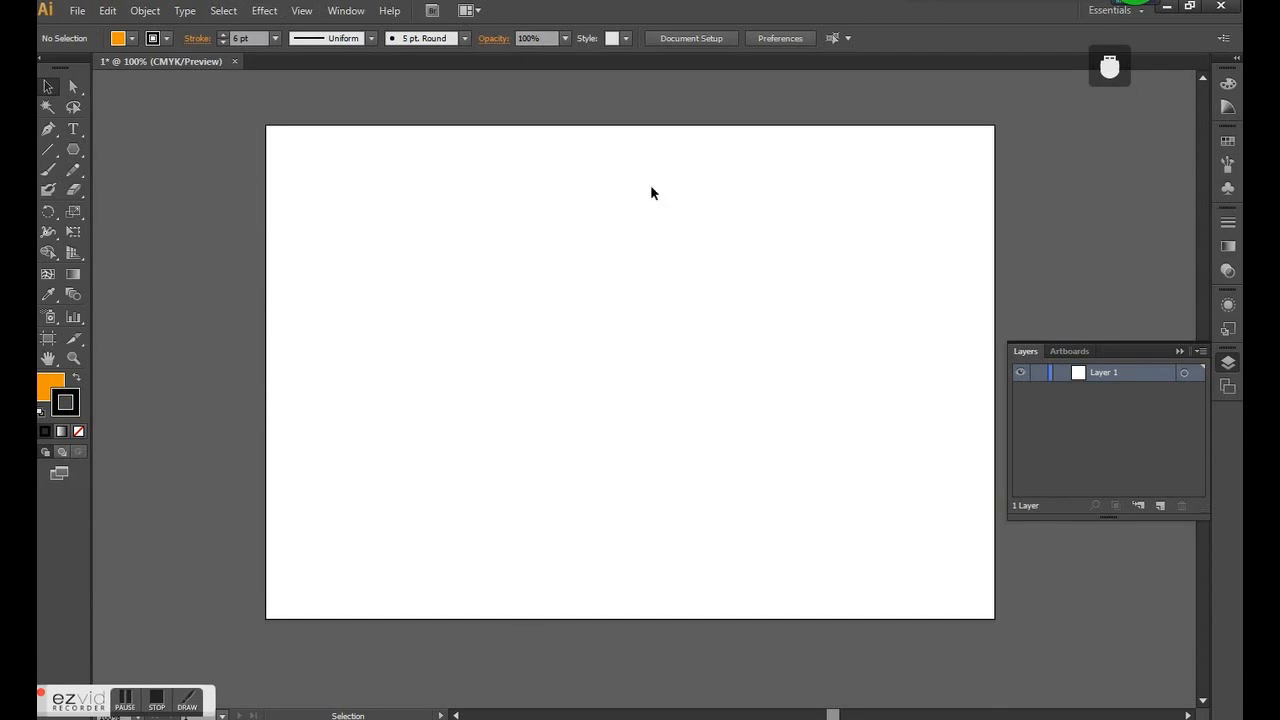
pyautogui.click(73, 149)
pyautogui.moveTo(448, 237); pyautogui.dragTo(509, 297)
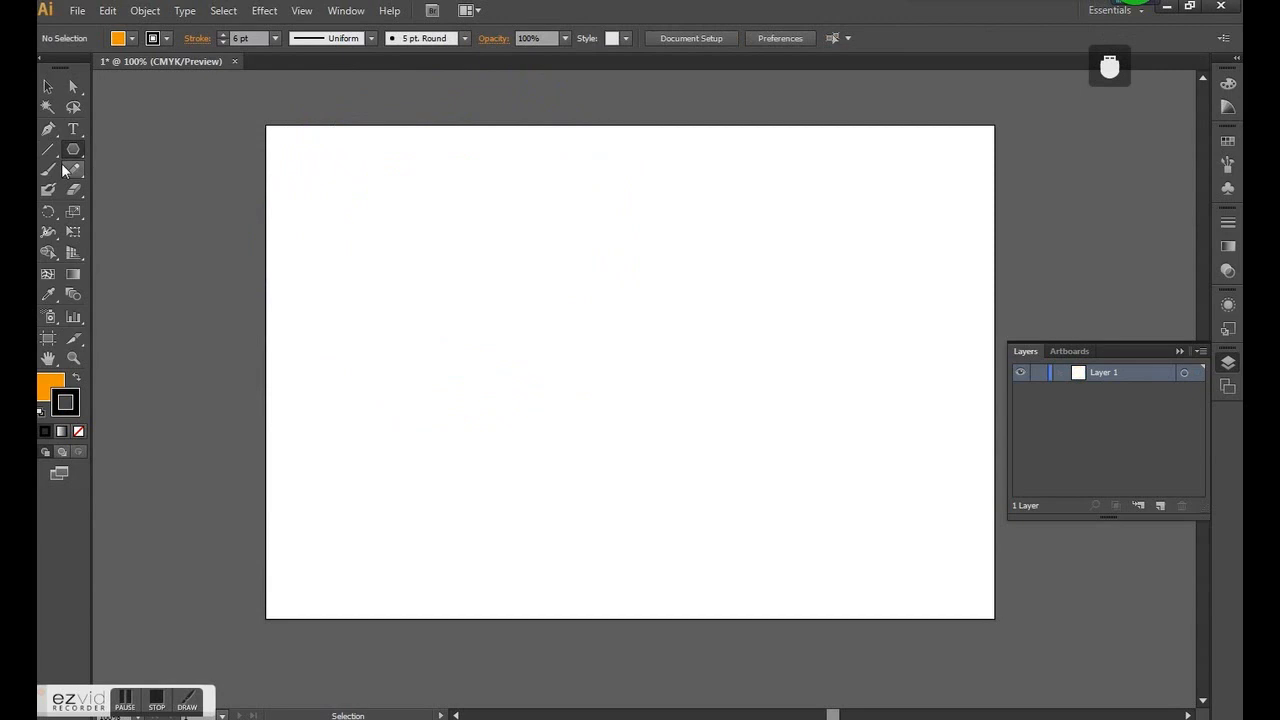
# - Draw an open four-point path with the Pen tool, sloping down from the upper-left area past the artboard's centre
pyautogui.click(48, 128)
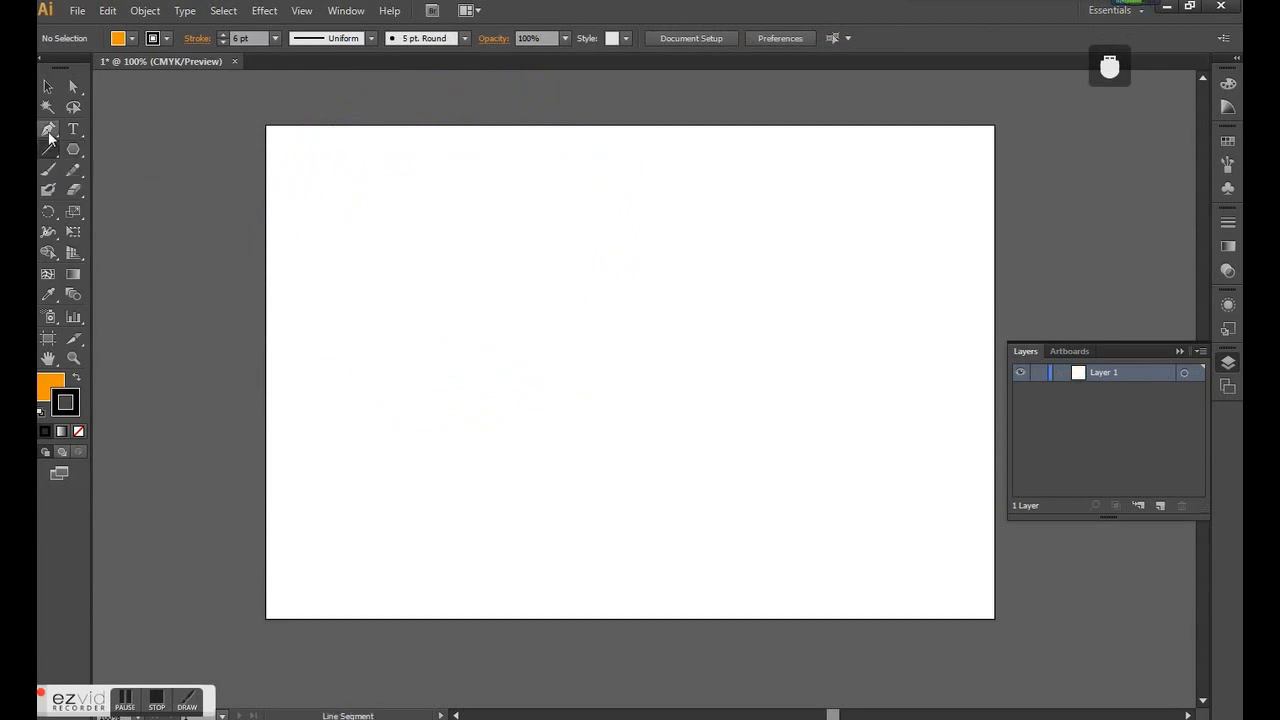
pyautogui.click(366, 262)
pyautogui.click(412, 293)
pyautogui.click(567, 390)
pyautogui.click(686, 436)
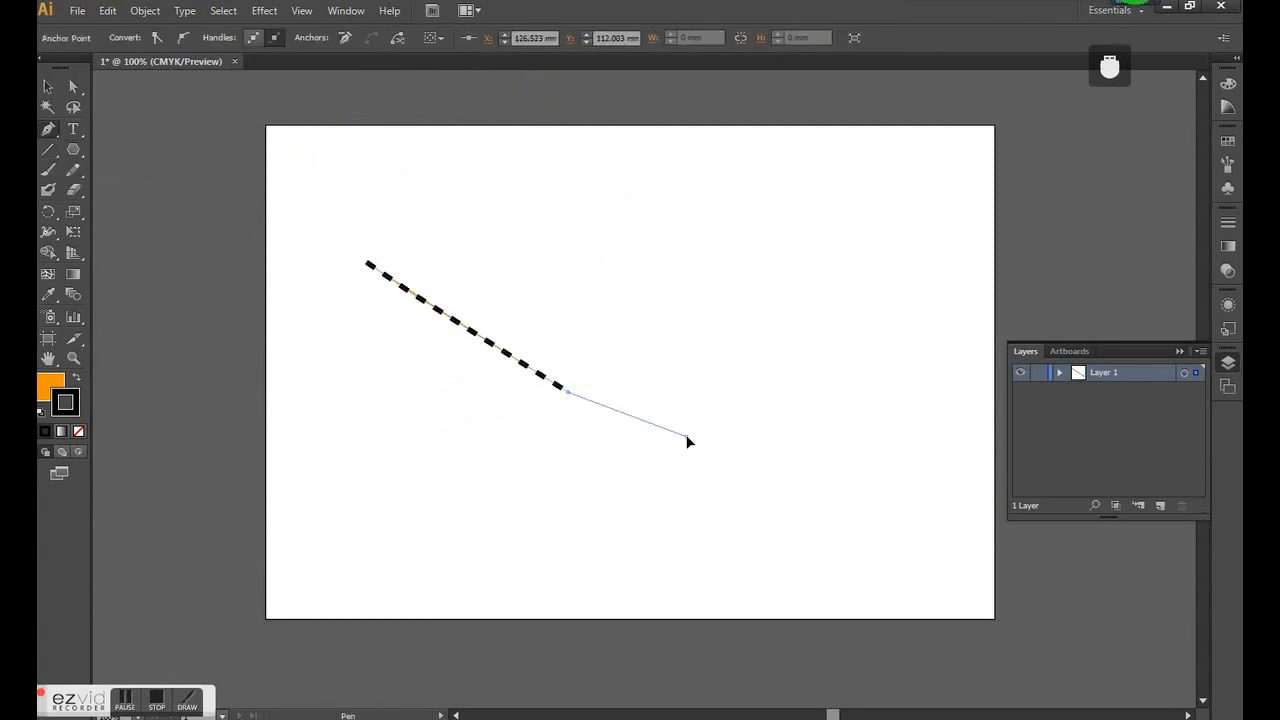
# - Remove the orange fill from the path, keeping only its dashed stroke, and deselect it
pyautogui.click(52, 386)
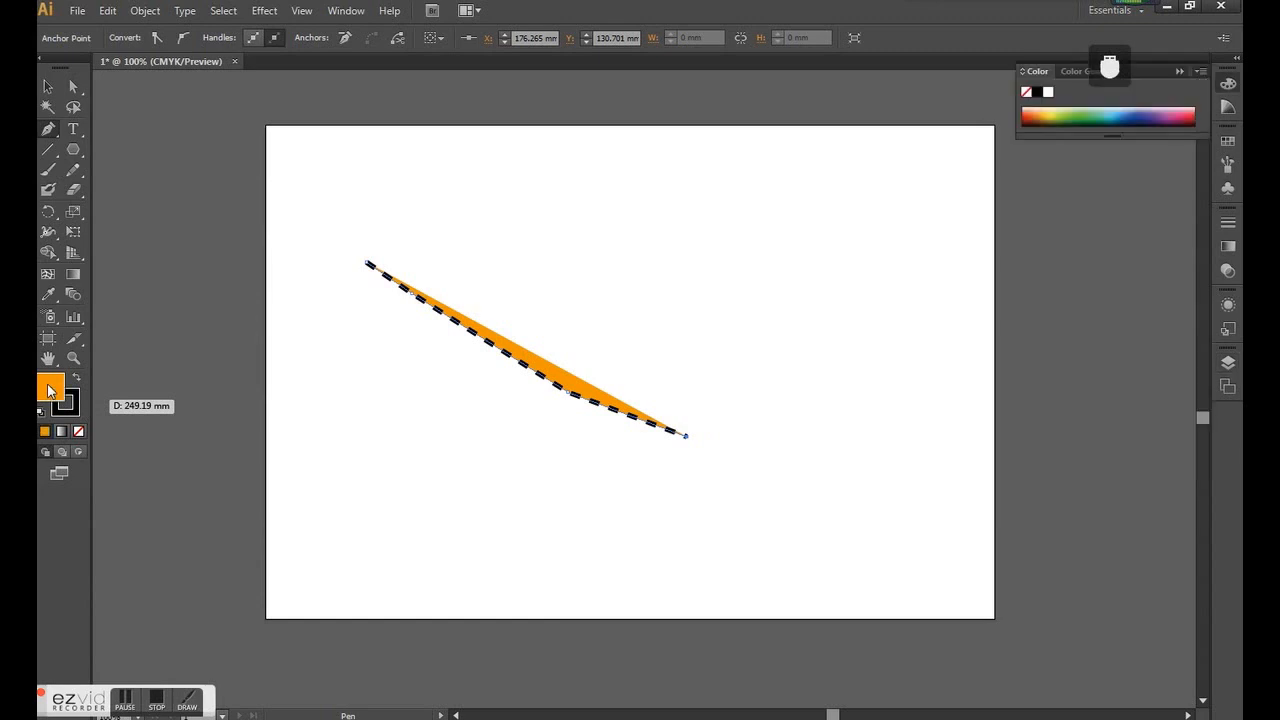
pyautogui.click(79, 431)
pyautogui.click(48, 87)
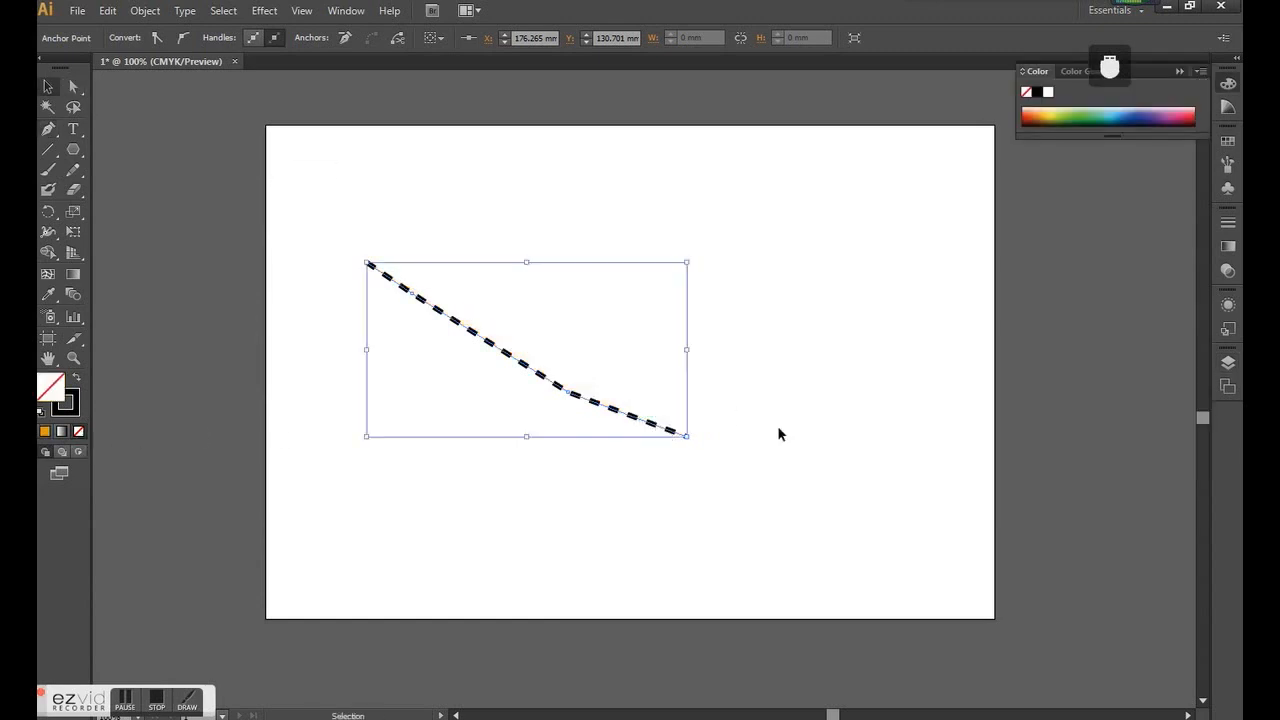
pyautogui.click(797, 438)
pyautogui.click(680, 432)
pyautogui.click(745, 452)
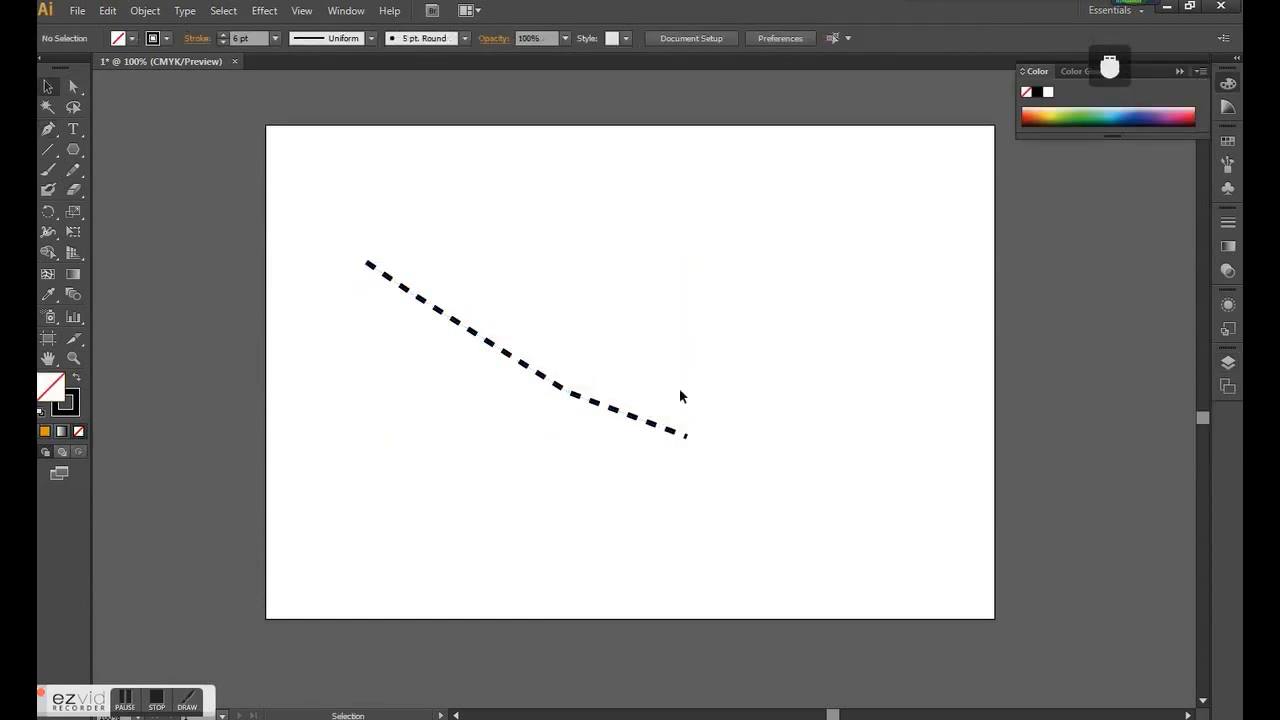
# - Lock Layer 1, which holds the dashed path, and try using the brush on the locked layer
pyautogui.click(1229, 362)
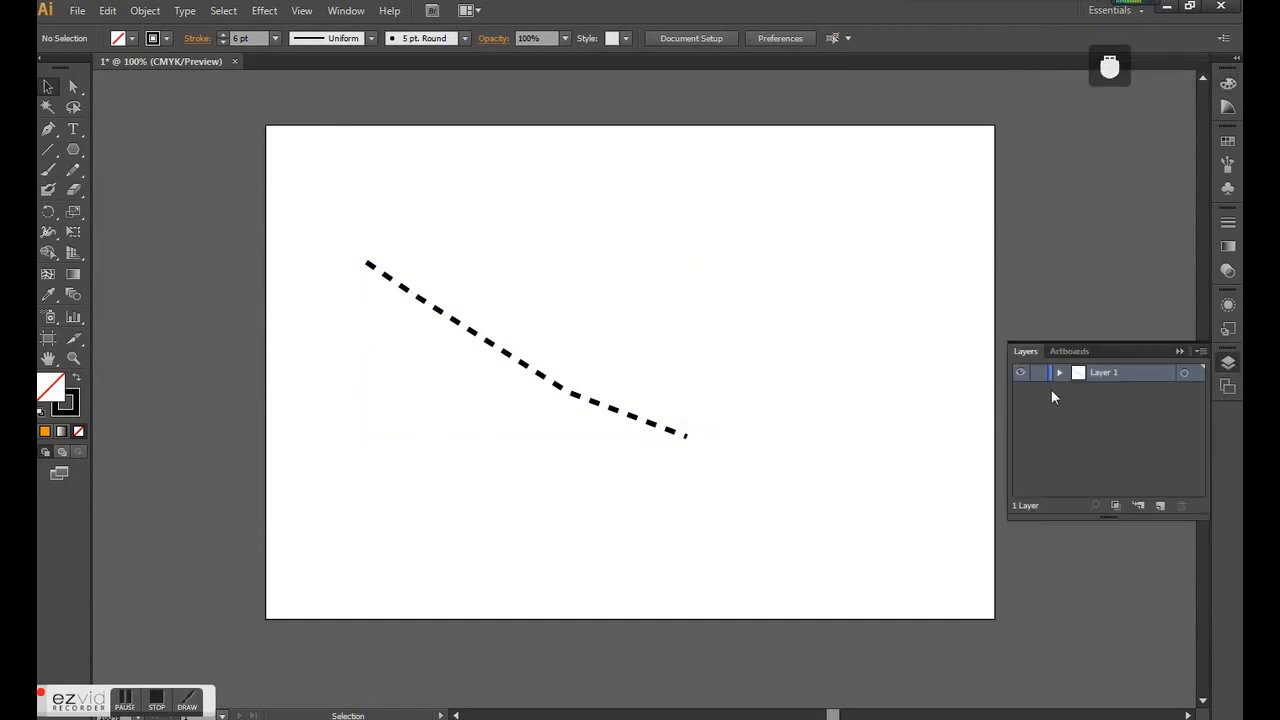
pyautogui.click(586, 400)
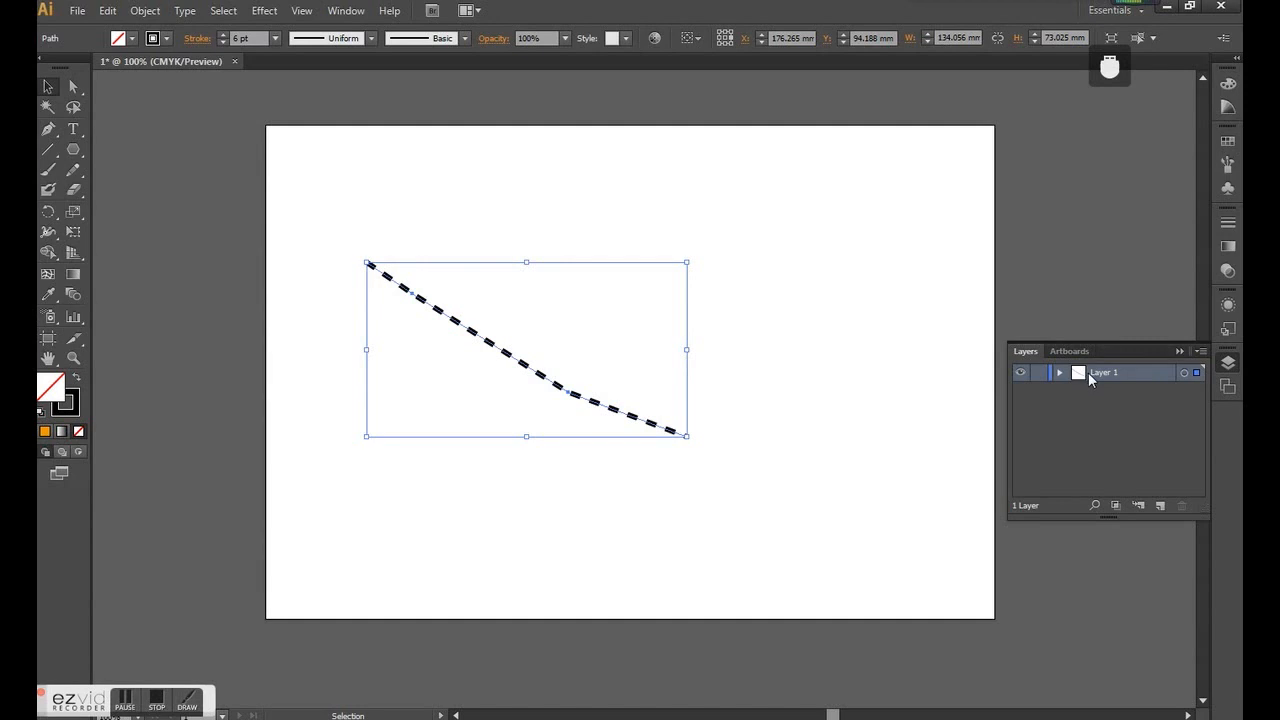
pyautogui.click(1039, 372)
pyautogui.press('b')
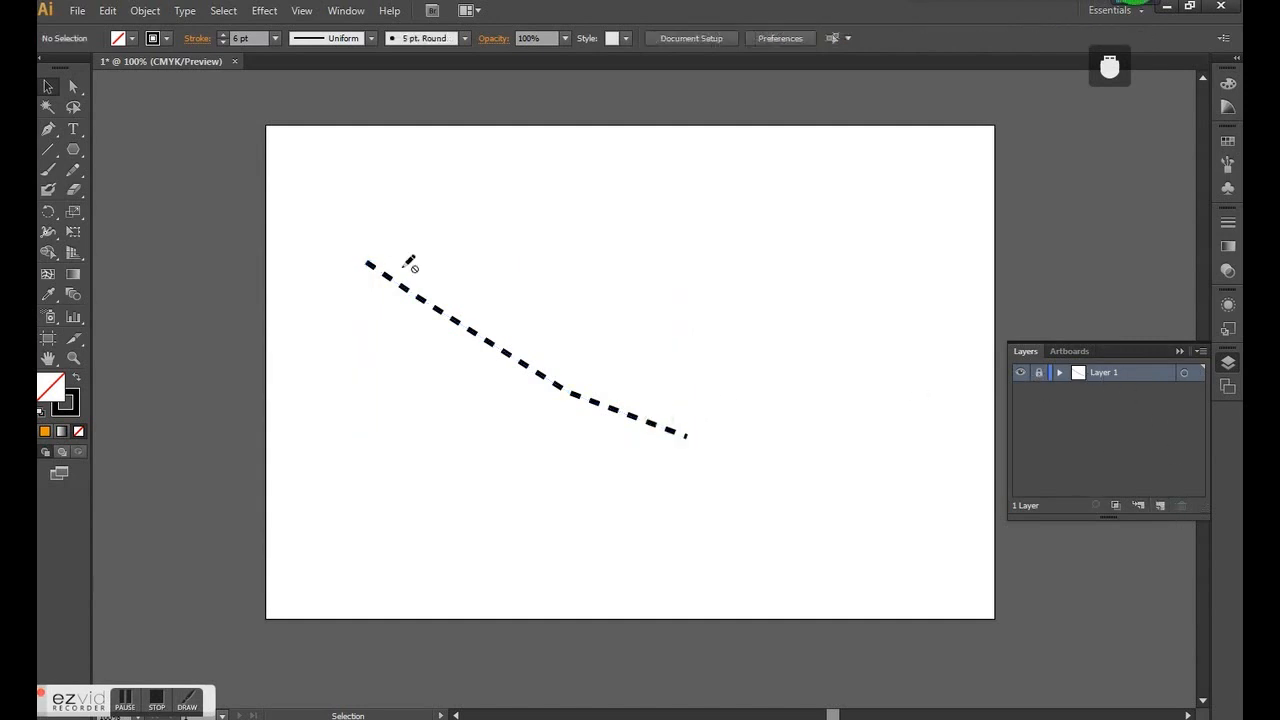
# - Add a new layer above Layer 1 and rename Layer 1 to "streets"
pyautogui.click(1162, 506)
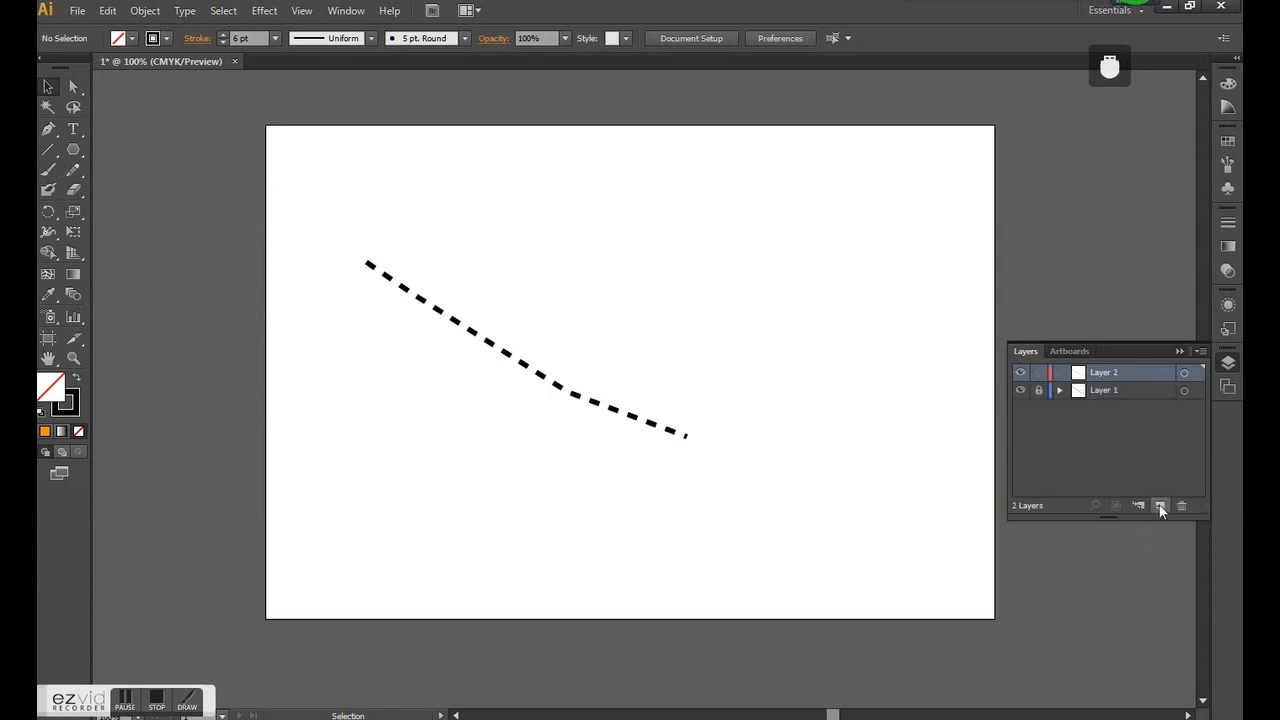
pyautogui.doubleClick(1112, 392)
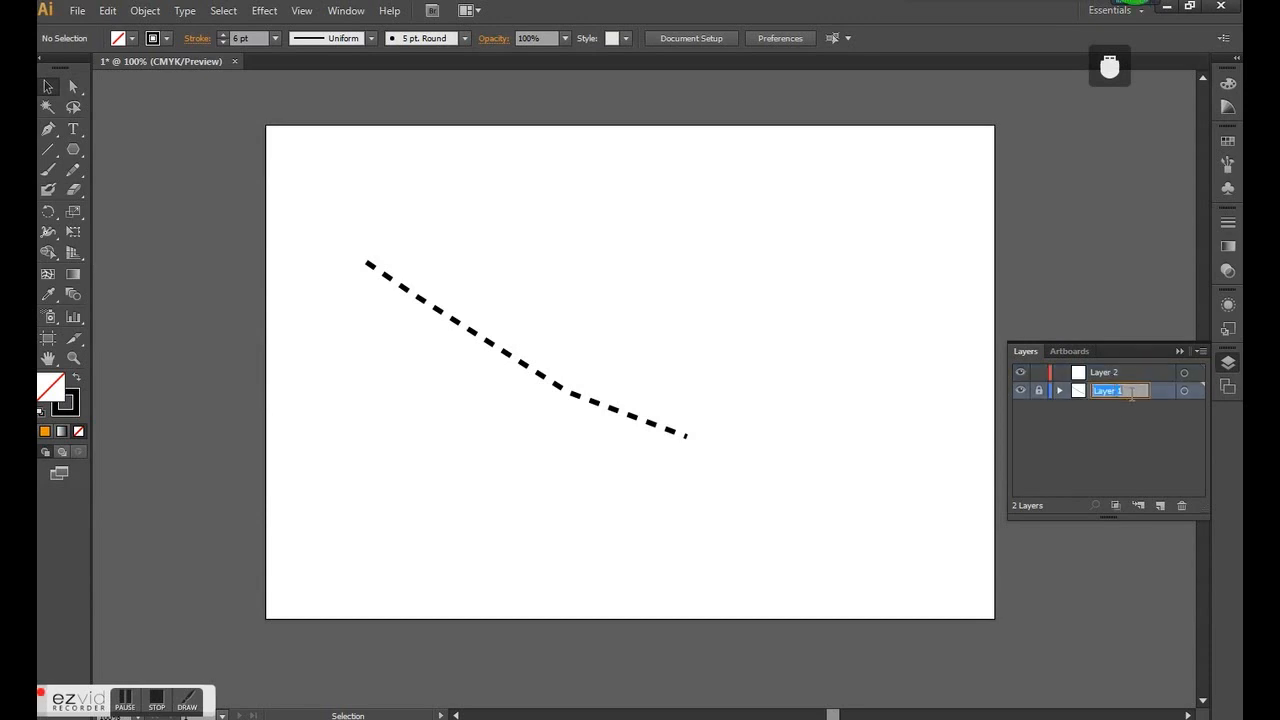
pyautogui.press('BackSpace')
pyautogui.write('streets')
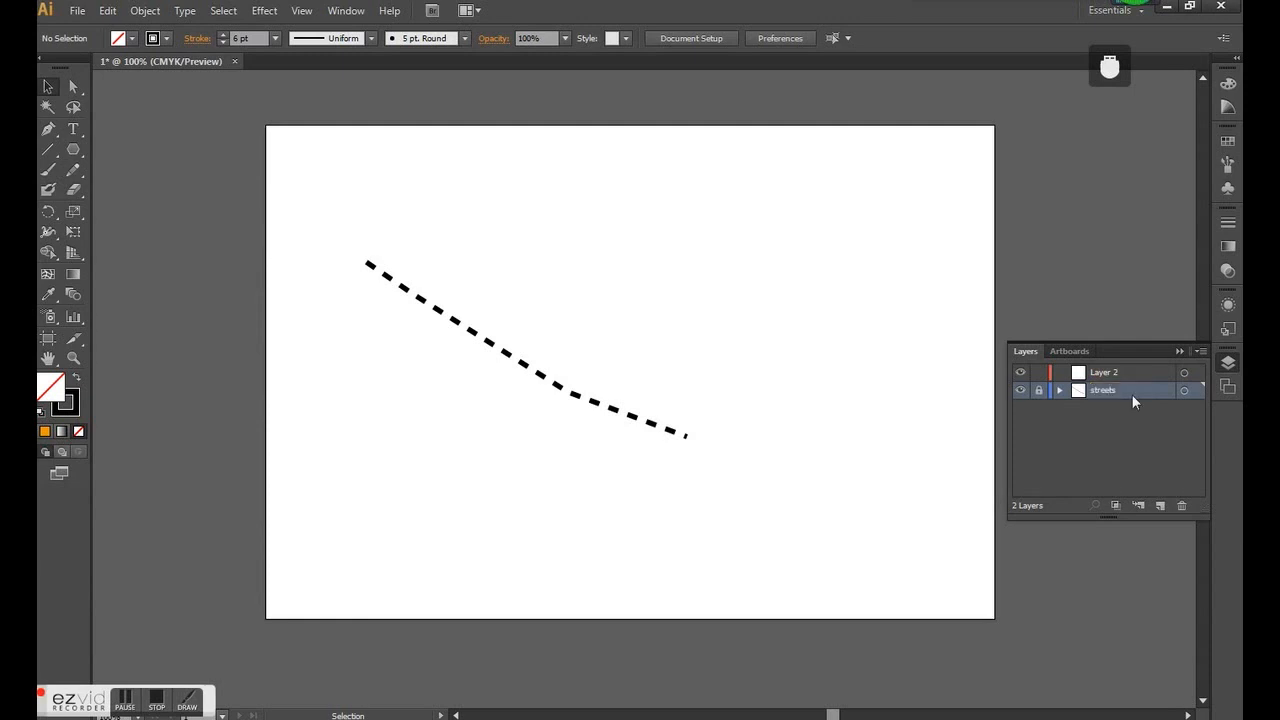
# - Rename Layer 2 to "building"
pyautogui.doubleClick(1120, 372)
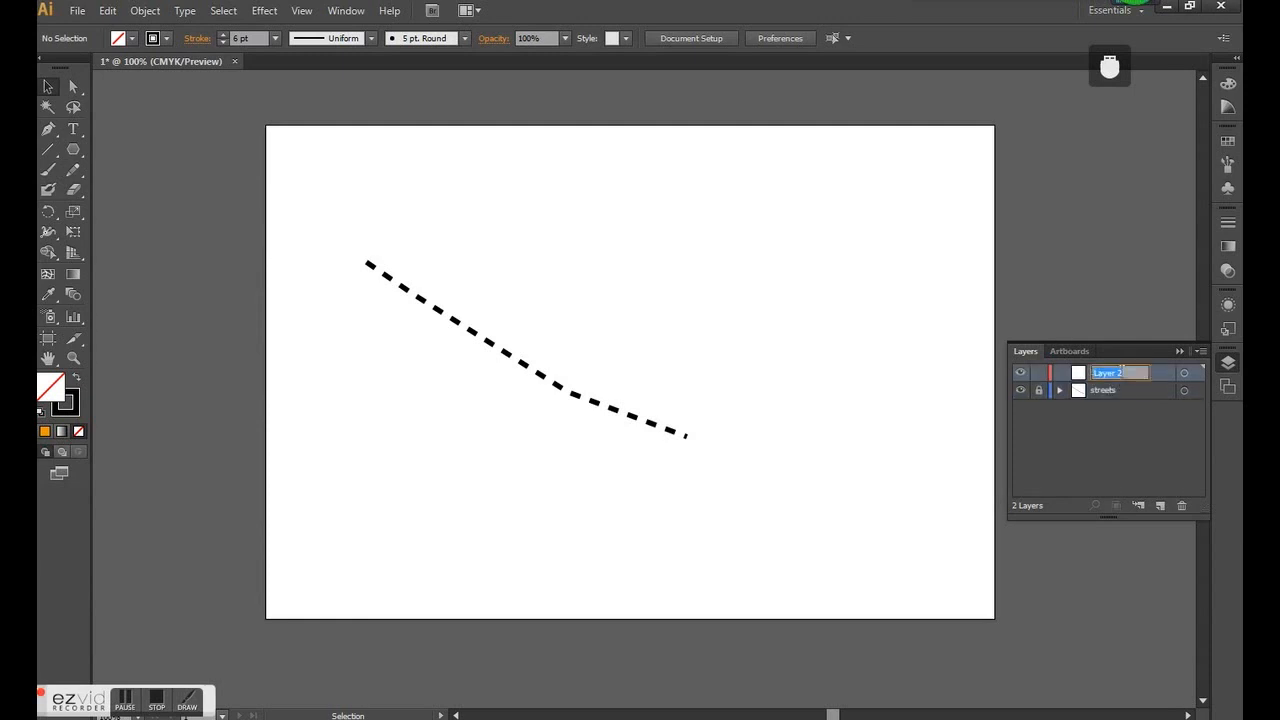
pyautogui.write('building')
pyautogui.press('Return')
# - Draw a rectangle about 11.5 × 12 mm above the start of the dashed path and give it a black fill without stroke
pyautogui.click(73, 150)
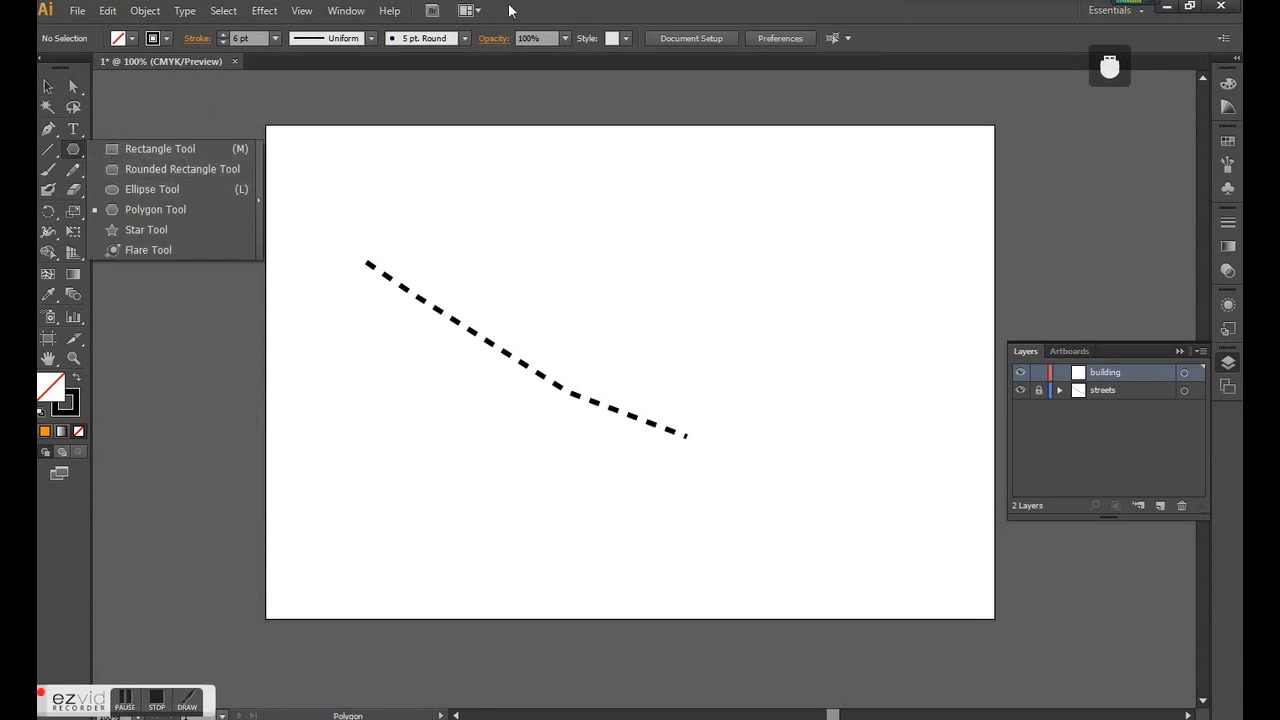
pyautogui.moveTo(78, 150); pyautogui.dragTo(106, 155)
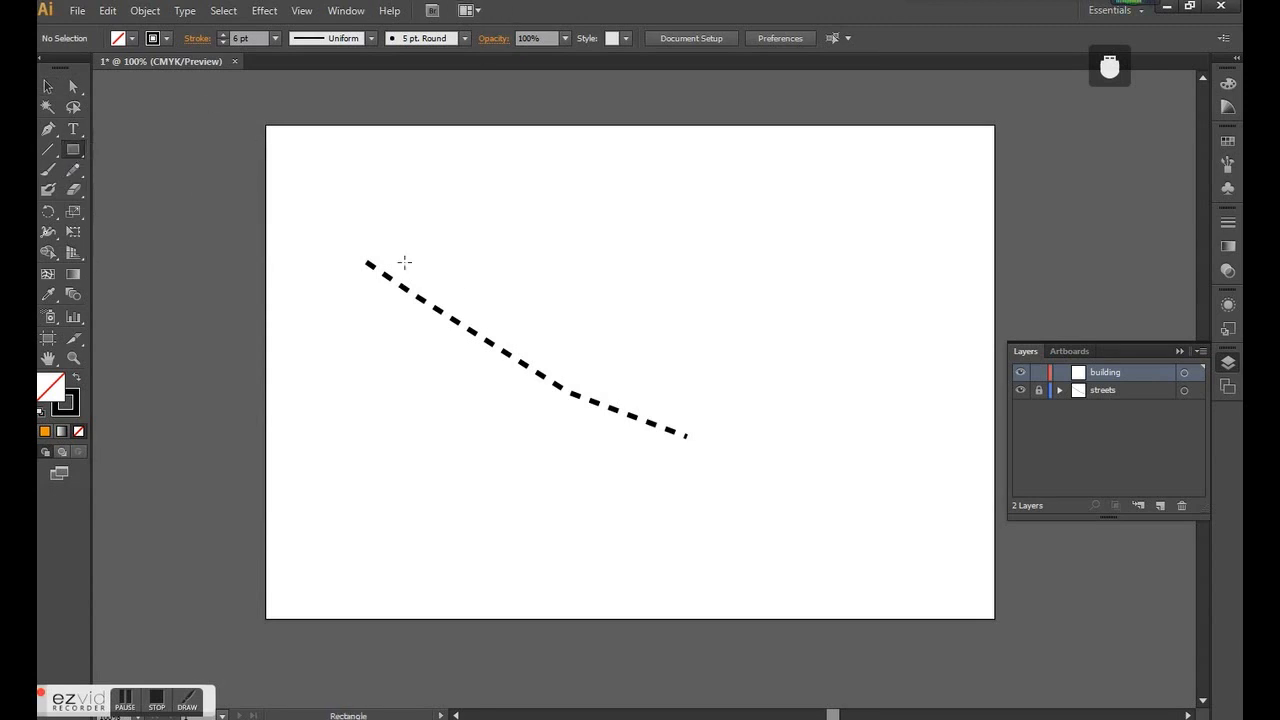
pyautogui.scroll(1, 400, 251)
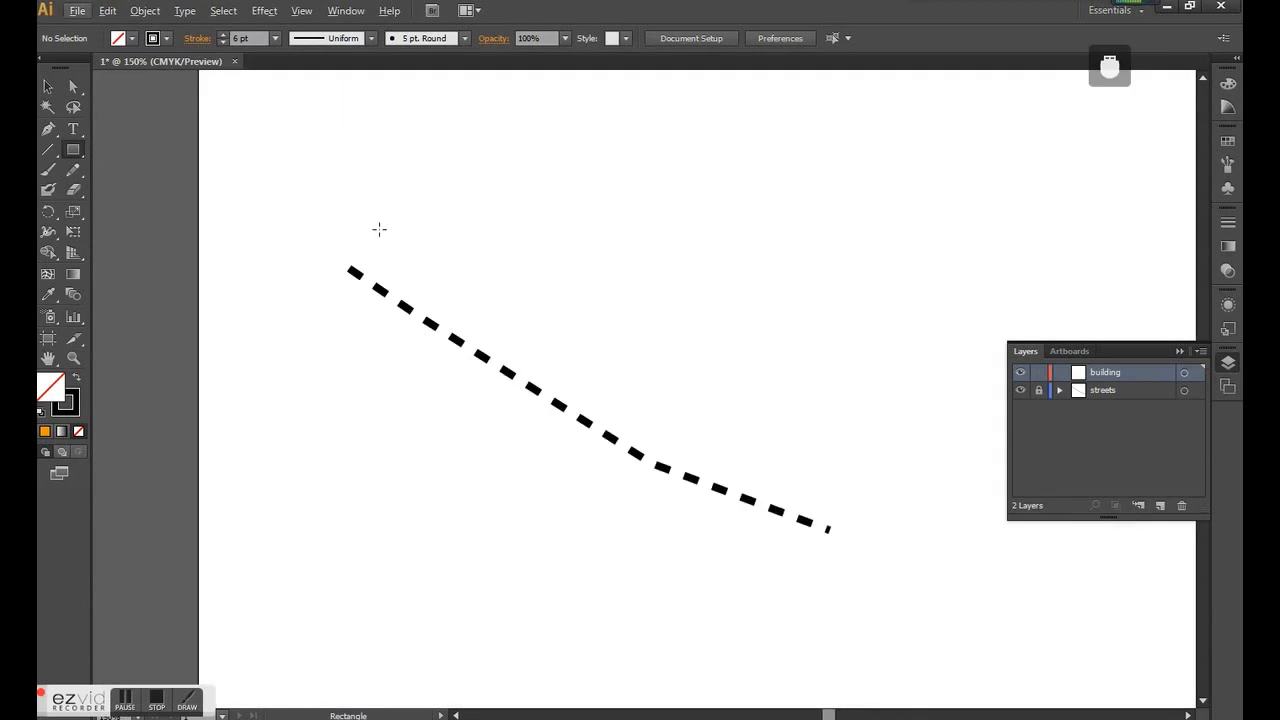
pyautogui.moveTo(380, 232); pyautogui.dragTo(421, 275)
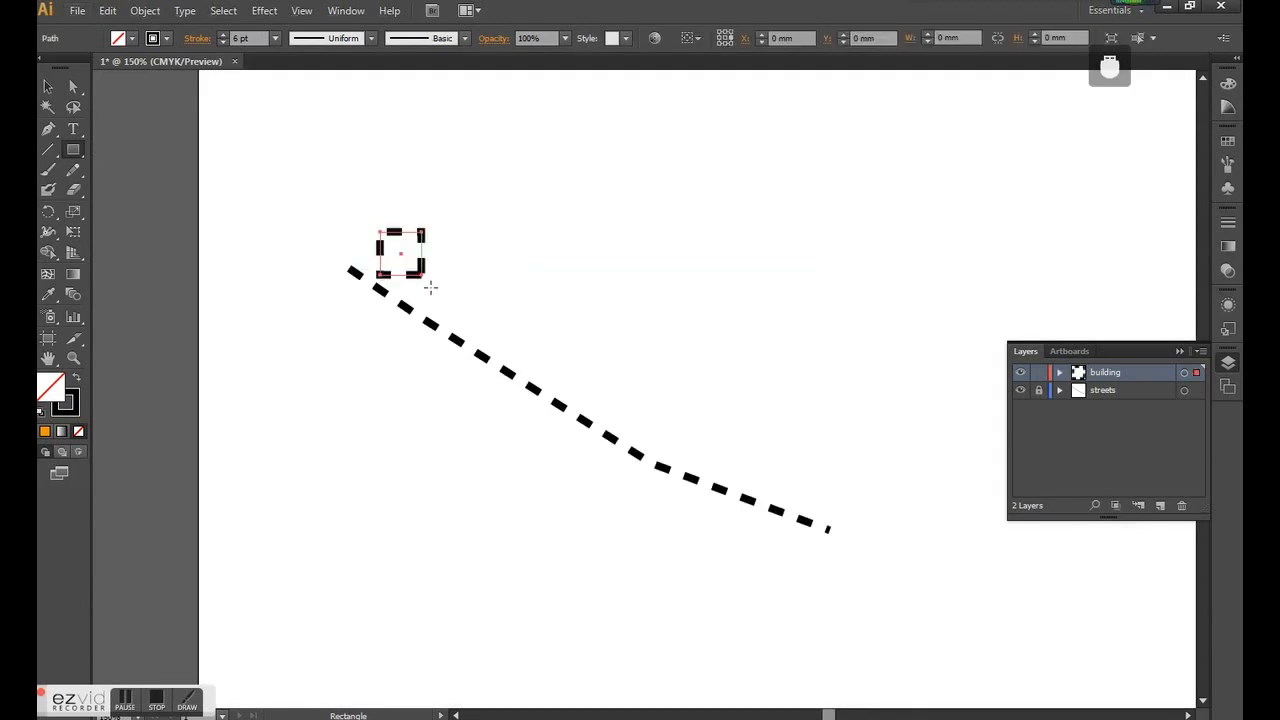
pyautogui.click(77, 379)
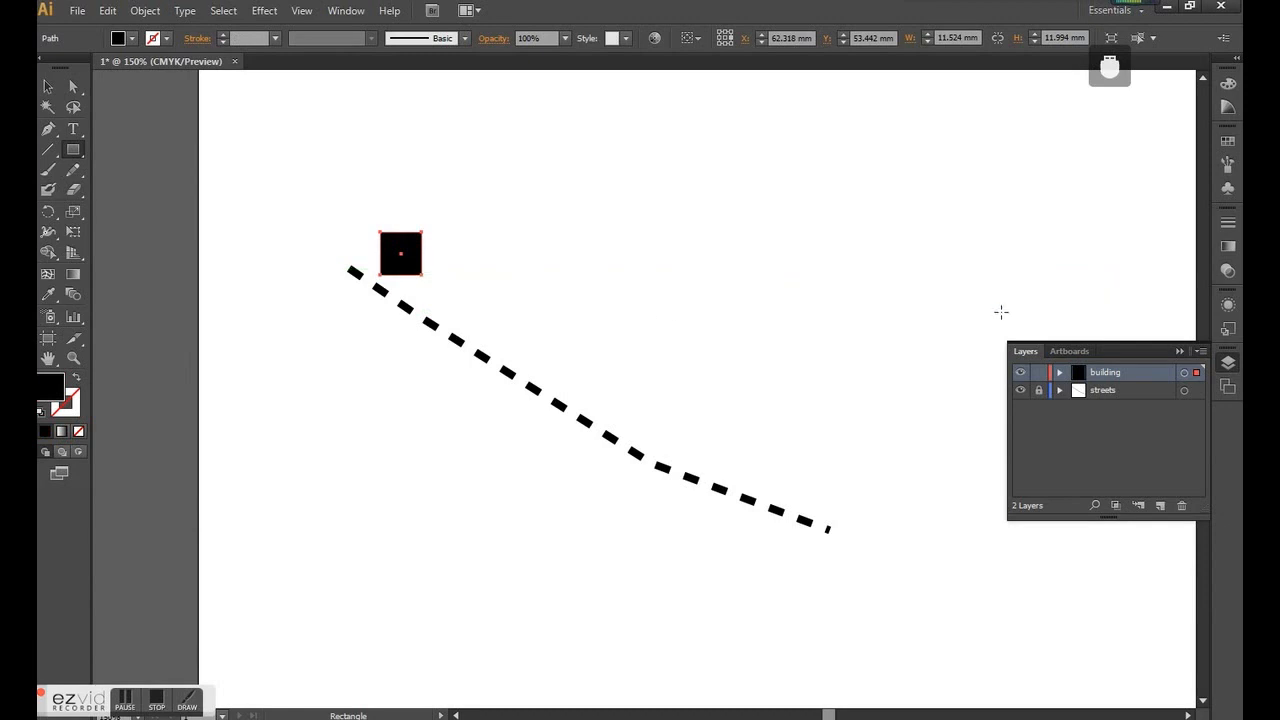
# - Rotate the black square parallel to the dashed path and copy it into a row of five along the upper side
pyautogui.click(50, 91)
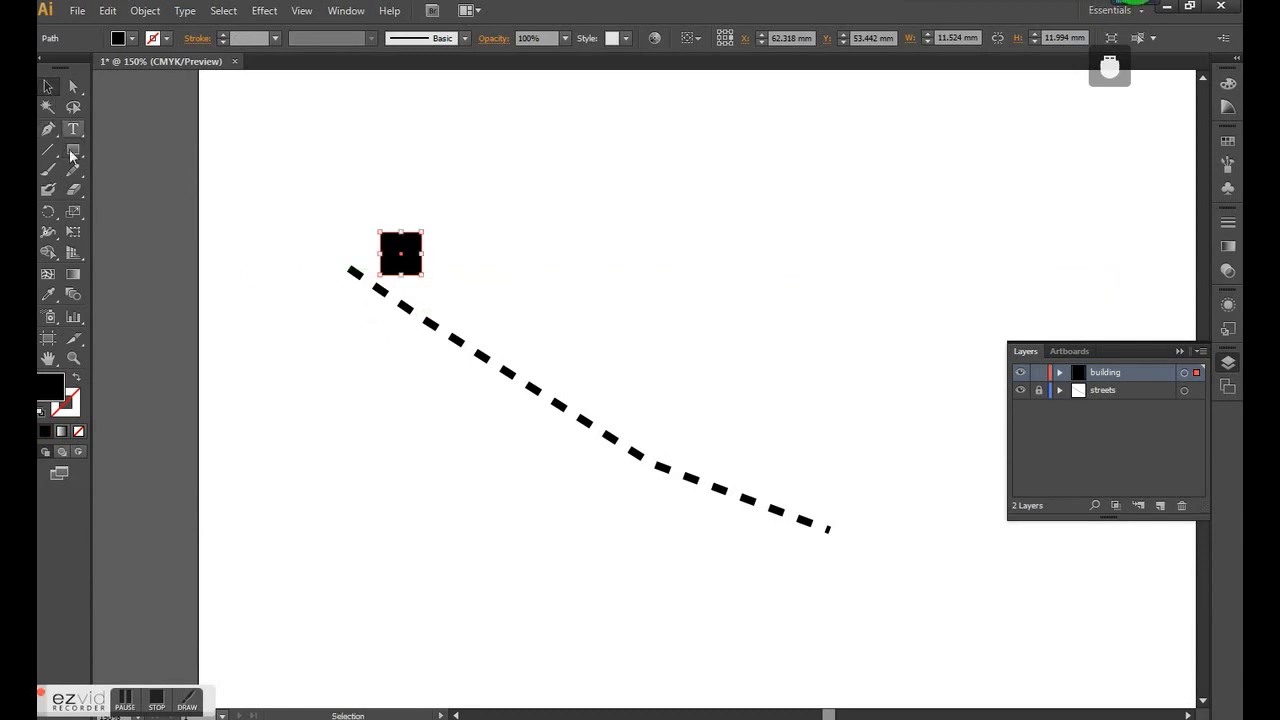
pyautogui.moveTo(428, 226); pyautogui.dragTo(601, 375)
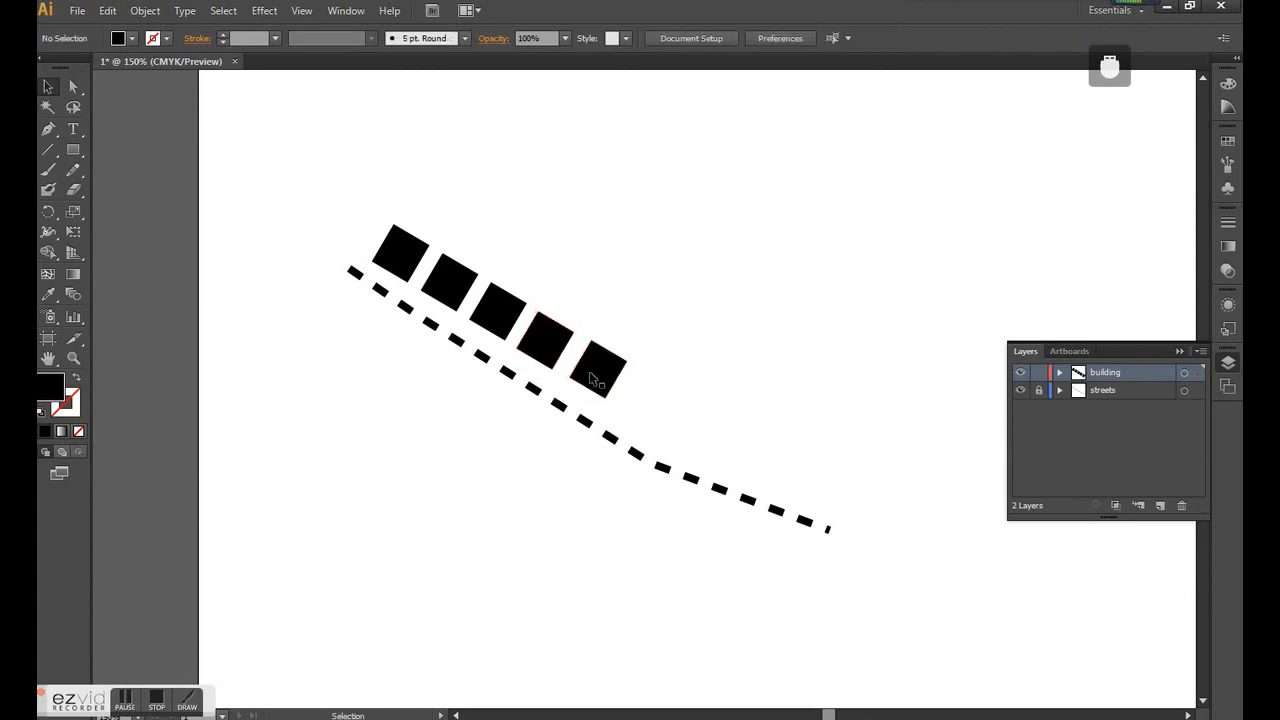
pyautogui.moveTo(660, 429); pyautogui.dragTo(246, 171)
pyautogui.moveTo(666, 422); pyautogui.dragTo(323, 220)
pyautogui.click(678, 430)
# - Draw another black square below the dashed path on the building layer
pyautogui.click(73, 149)
pyautogui.moveTo(405, 368); pyautogui.dragTo(454, 416)
pyautogui.press('v')
# - Copy the last square of the upper row along the path to add a sixth square
pyautogui.click(594, 364)
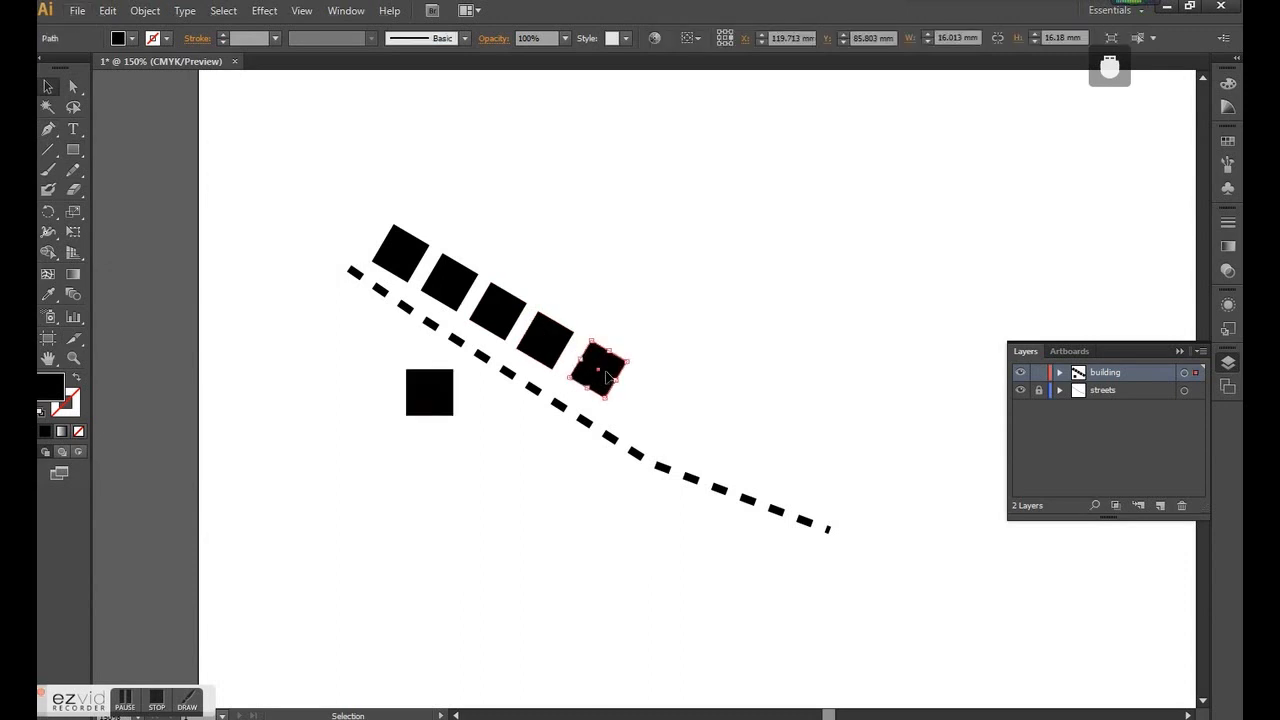
pyautogui.moveTo(606, 376); pyautogui.dragTo(658, 406)
pyautogui.click(553, 424)
# - Rotate the square below the path to align it with the dashed line and deselect it
pyautogui.click(445, 405)
pyautogui.moveTo(459, 368); pyautogui.dragTo(465, 390)
pyautogui.click(588, 321)
# - Hide and reshow the building and streets layers in turn, and try swapping their stacking order
pyautogui.scroll(-1, 503, 404)
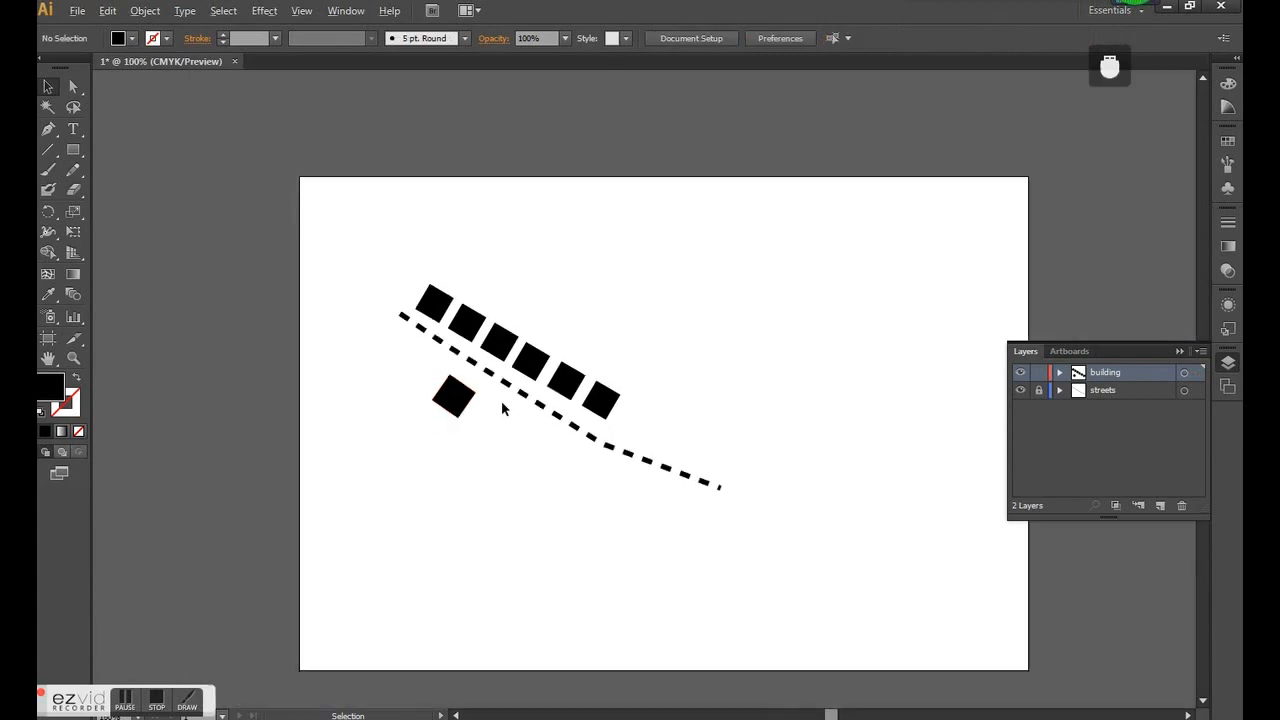
pyautogui.scroll(-1, 503, 404)
pyautogui.scroll(1, 565, 403)
pyautogui.scroll(1, 631, 472)
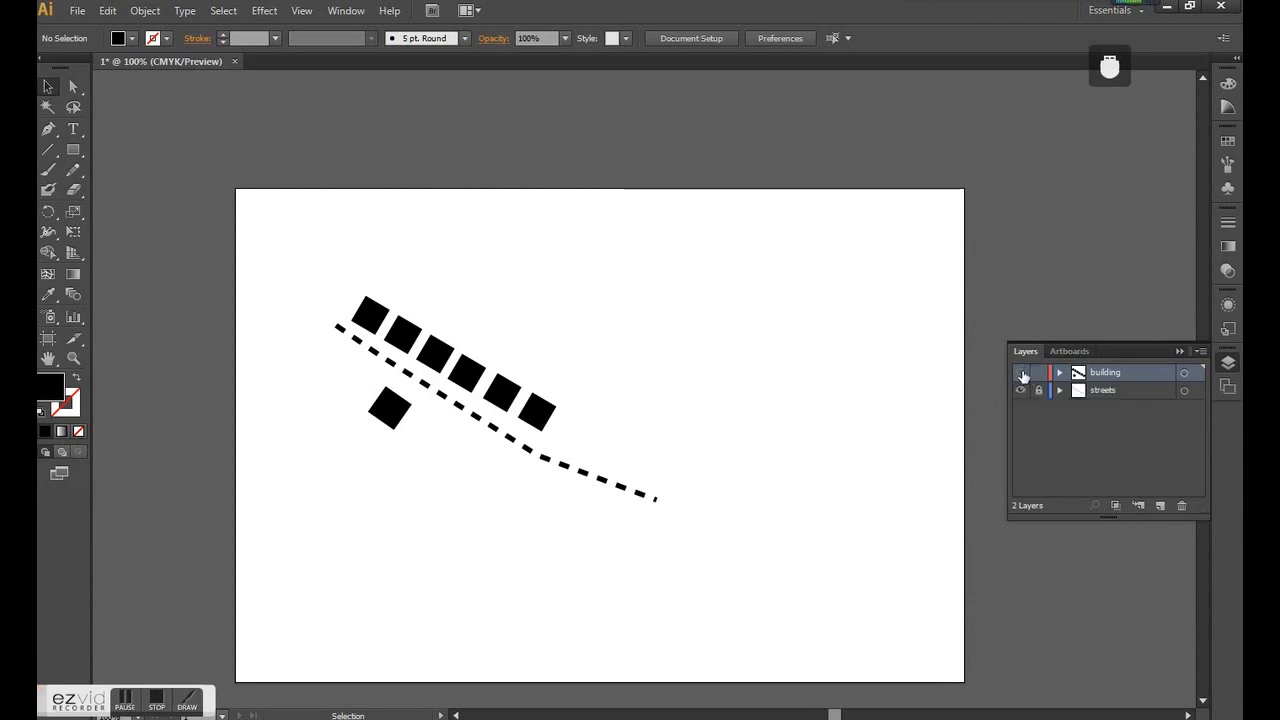
pyautogui.click(1021, 372)
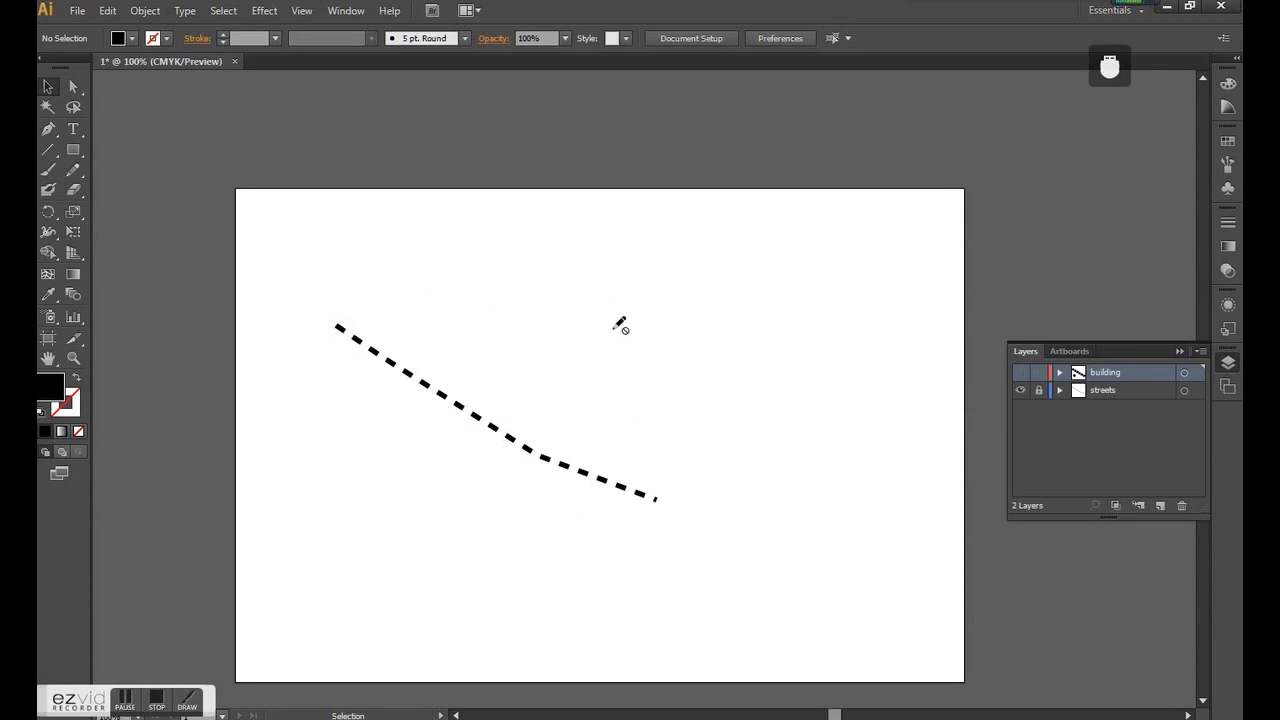
pyautogui.click(1021, 372)
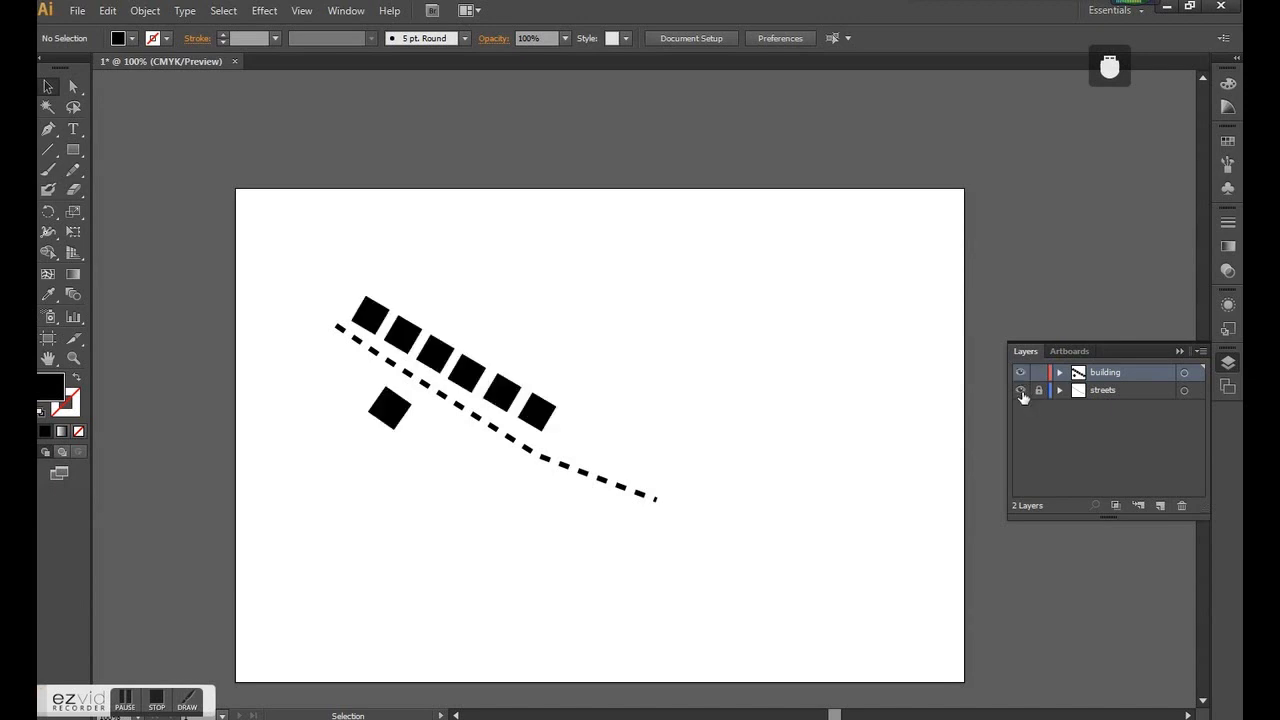
pyautogui.click(1021, 394)
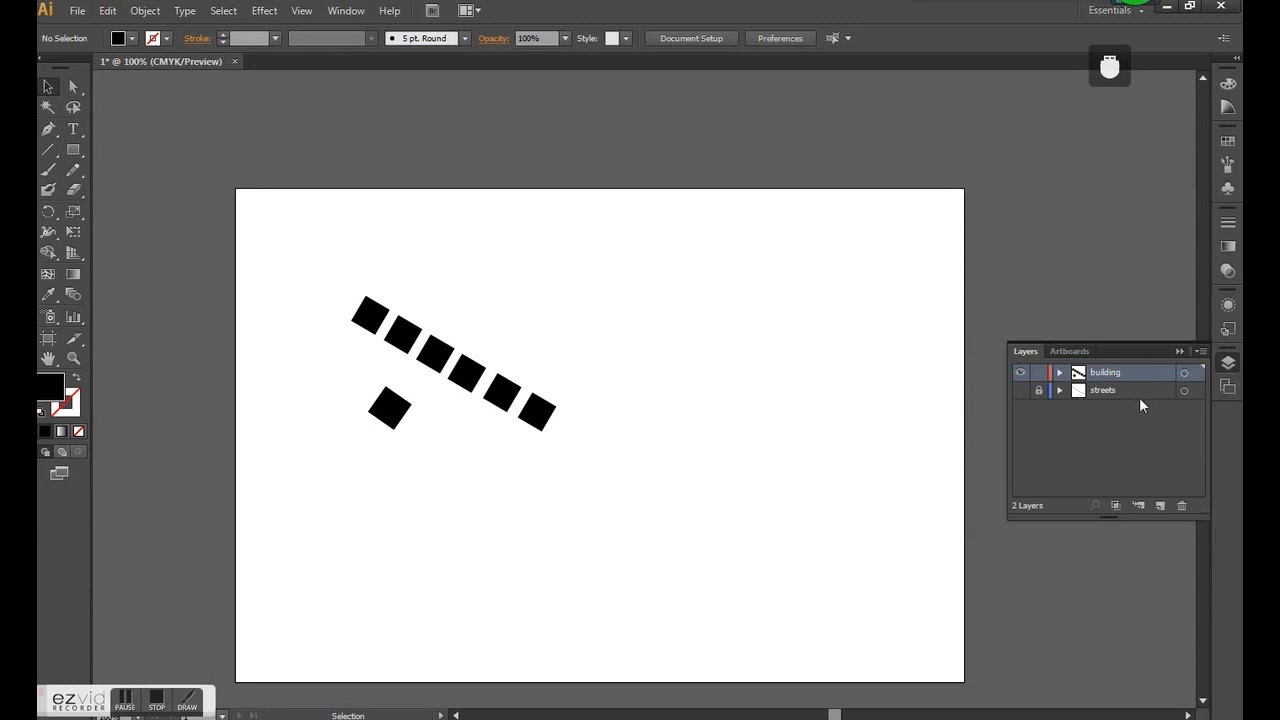
pyautogui.click(1021, 392)
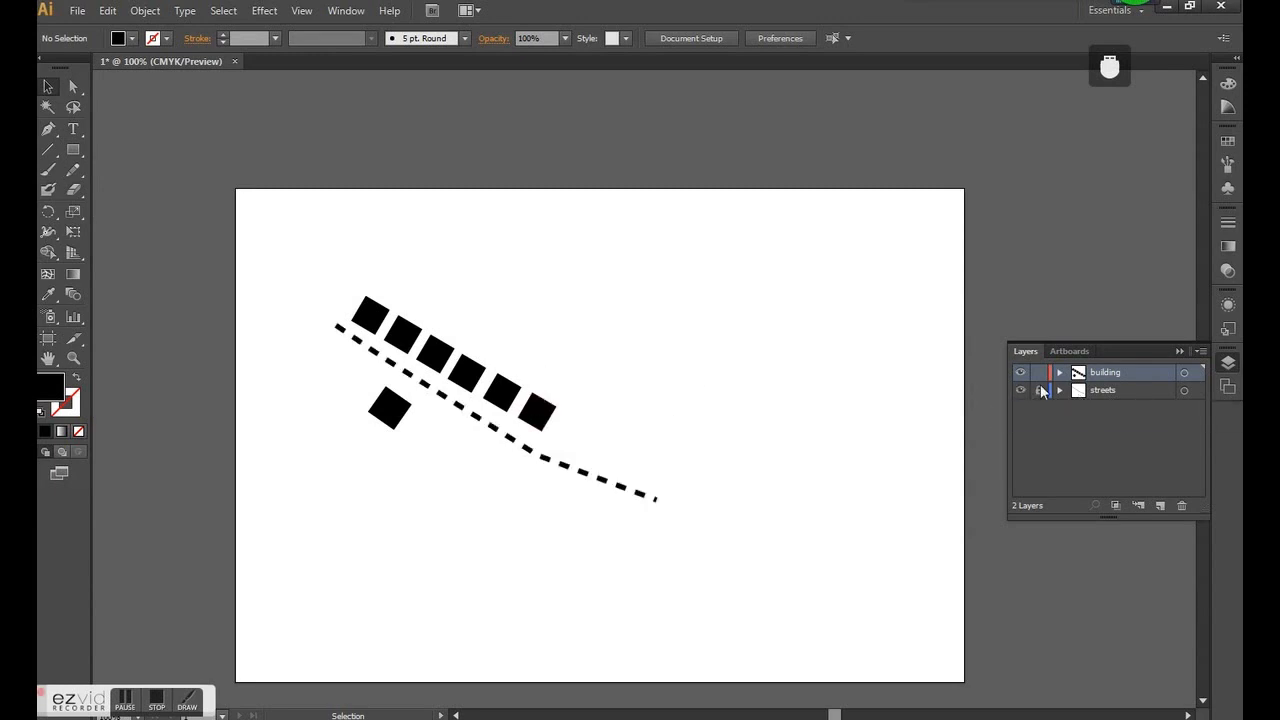
pyautogui.moveTo(1108, 384); pyautogui.dragTo(1115, 394)
pyautogui.moveTo(1114, 390); pyautogui.dragTo(1116, 372)
# - Unlock the streets layer and turn off the Dashed Line option for its path
pyautogui.click(468, 418)
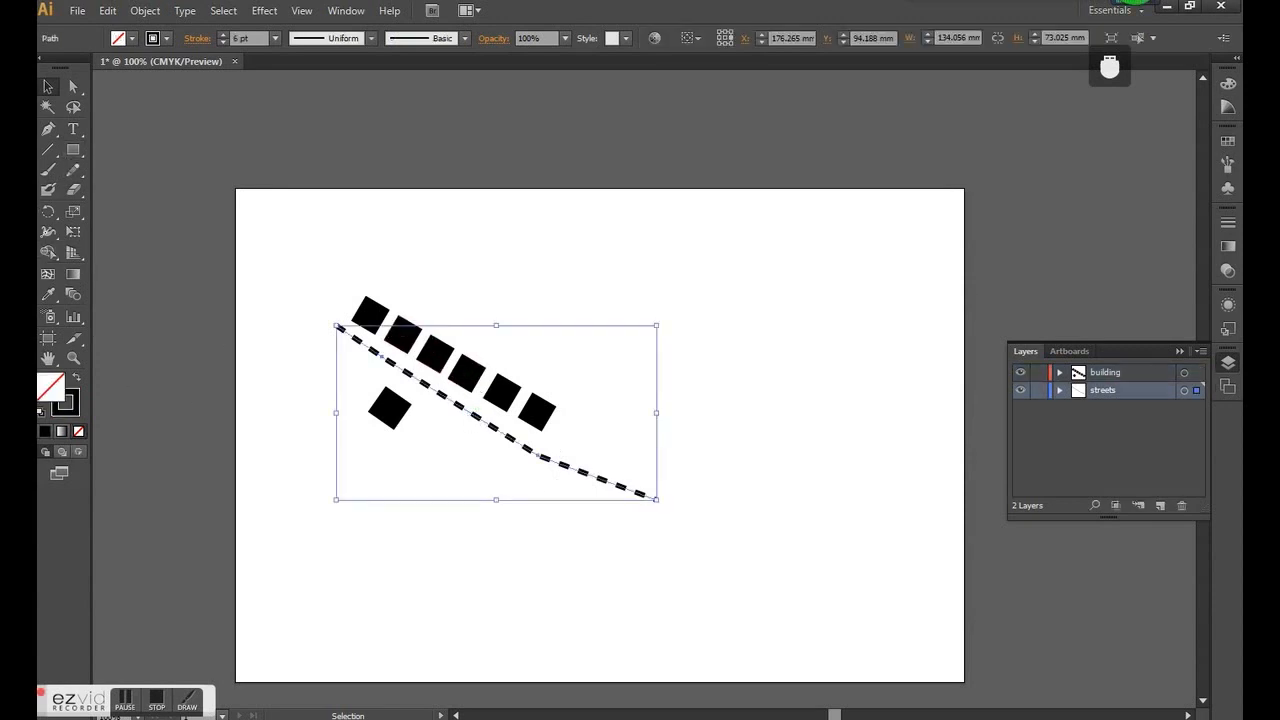
pyautogui.click(1228, 248)
pyautogui.click(1027, 326)
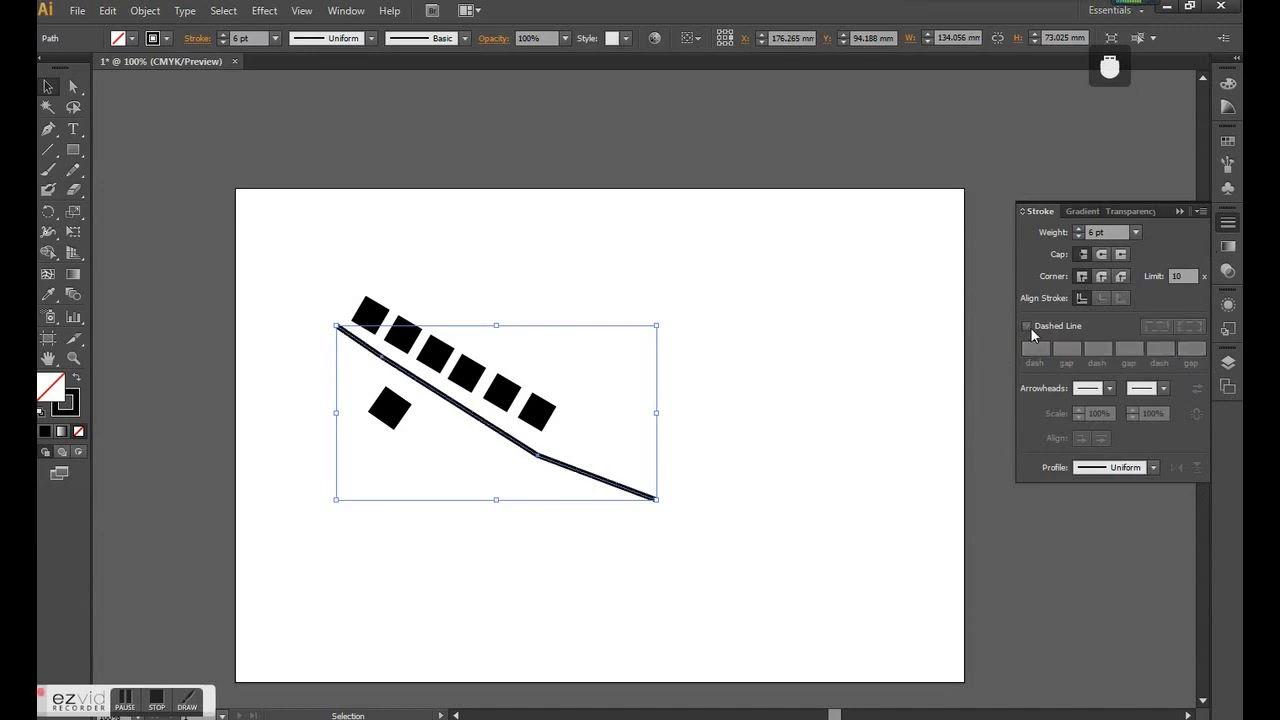
pyautogui.click(1228, 222)
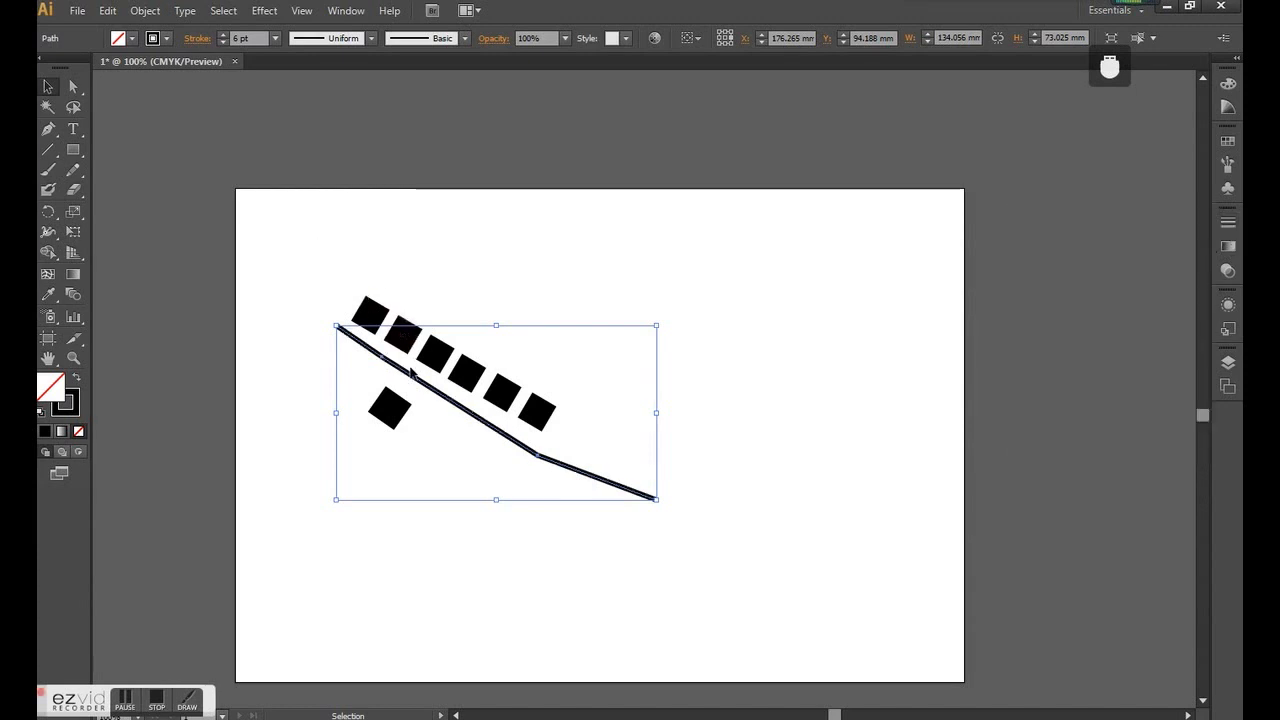
# - Copy the solid street line up across the row of six squares, deselect it and show the layer list
pyautogui.moveTo(428, 390); pyautogui.dragTo(456, 360)
pyautogui.click(611, 440)
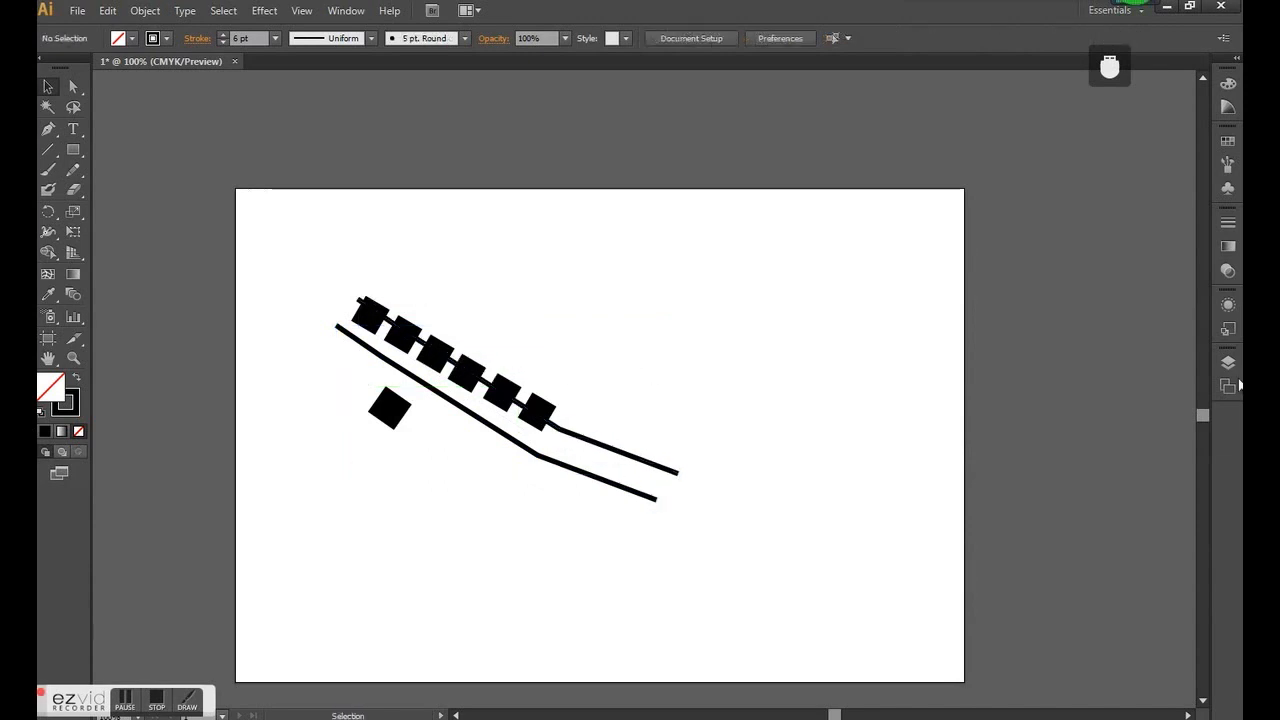
pyautogui.click(1228, 362)
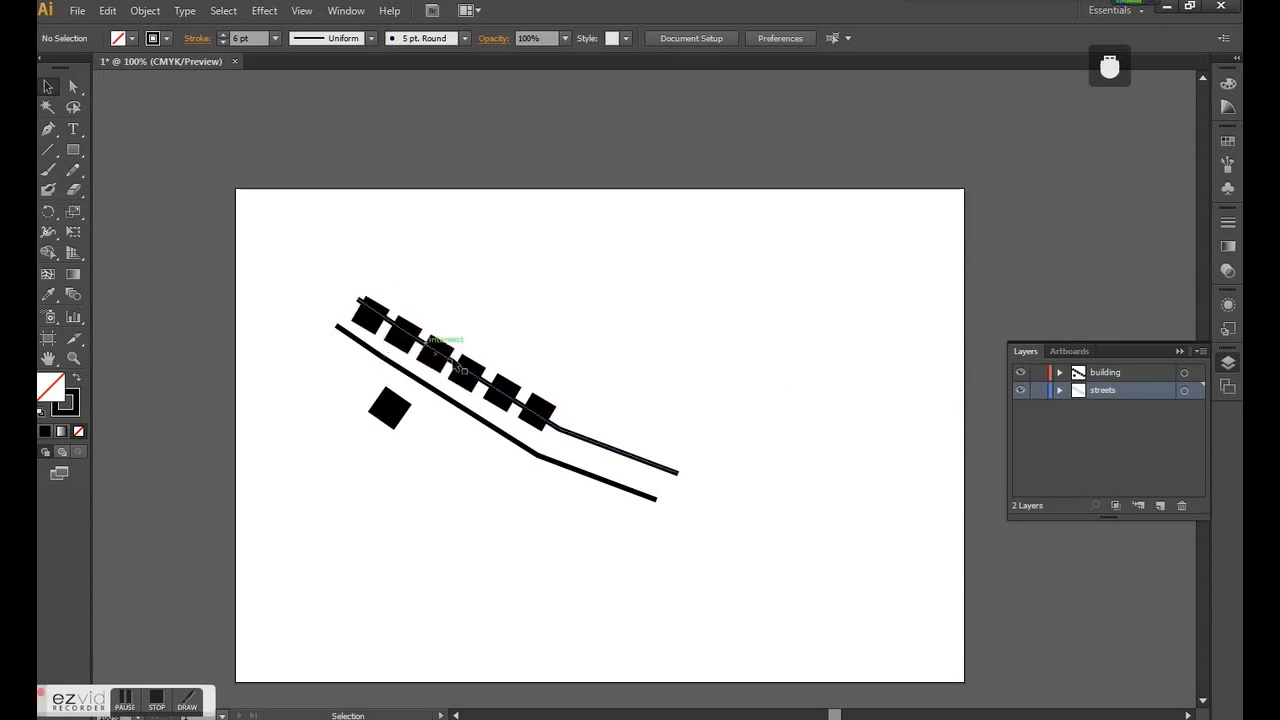
# - Fill all six squares of the upper row with yellow and deselect them
pyautogui.click(541, 418)
pyautogui.keyDown('shift'); pyautogui.click(497, 395); pyautogui.keyUp('shift')
pyautogui.keyDown('shift'); pyautogui.click(466, 373); pyautogui.keyUp('shift')
pyautogui.keyDown('shift'); pyautogui.click(436, 352); pyautogui.keyUp('shift')
pyautogui.keyDown('shift'); pyautogui.click(401, 340); pyautogui.keyUp('shift')
pyautogui.keyDown('shift'); pyautogui.click(369, 316); pyautogui.keyUp('shift')
pyautogui.click(131, 38)
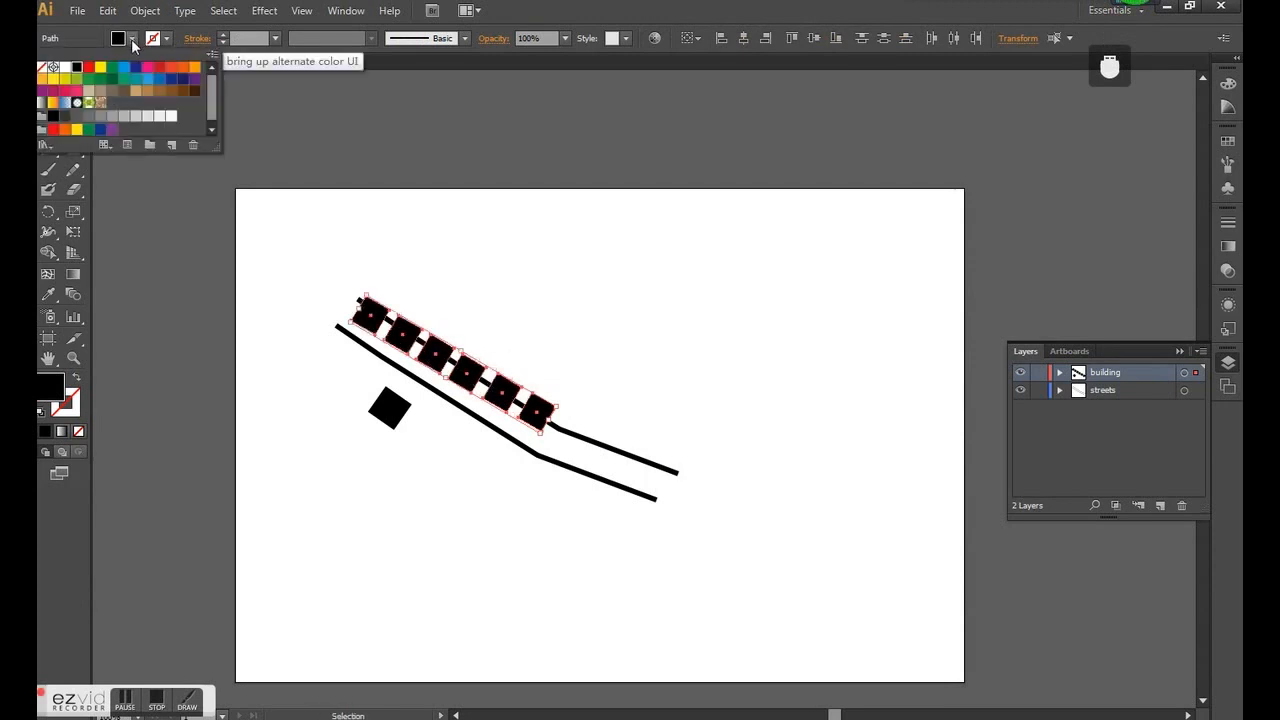
pyautogui.click(100, 67)
pyautogui.click(580, 363)
pyautogui.click(617, 403)
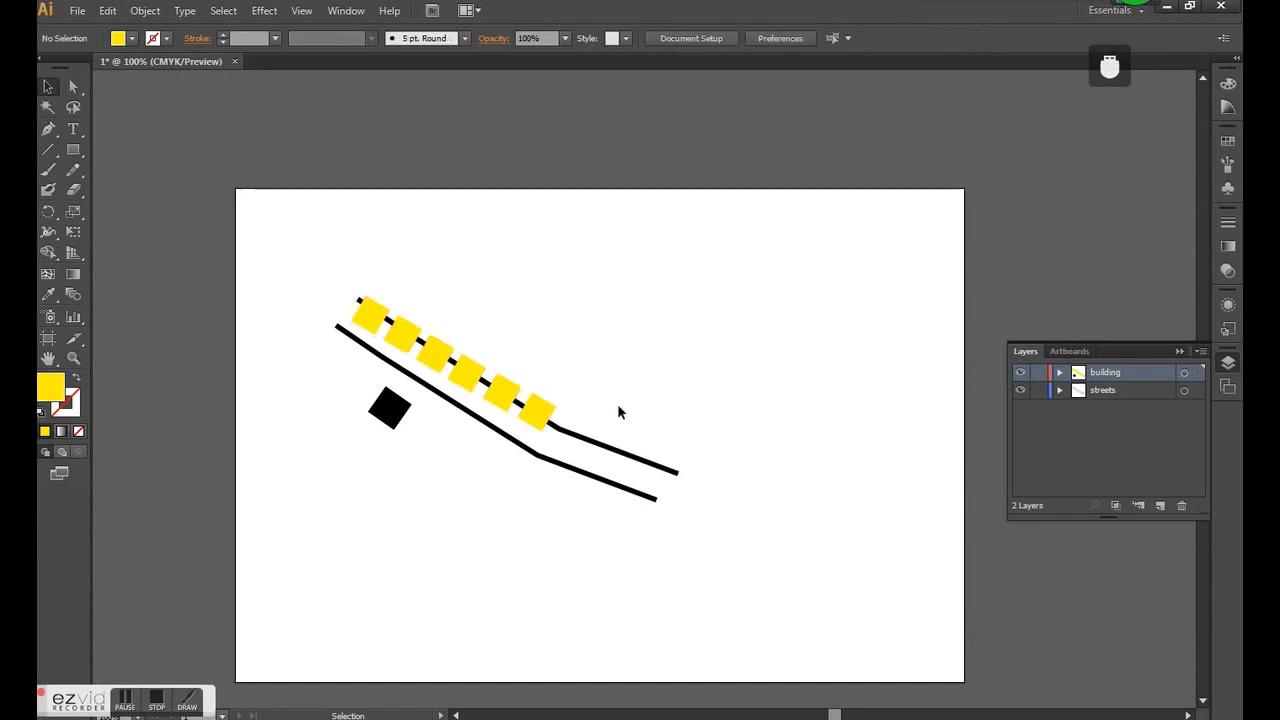
# - Place the building layer below the streets layer and move the upper street line closer to the lower one
pyautogui.moveTo(1099, 376); pyautogui.dragTo(1100, 391)
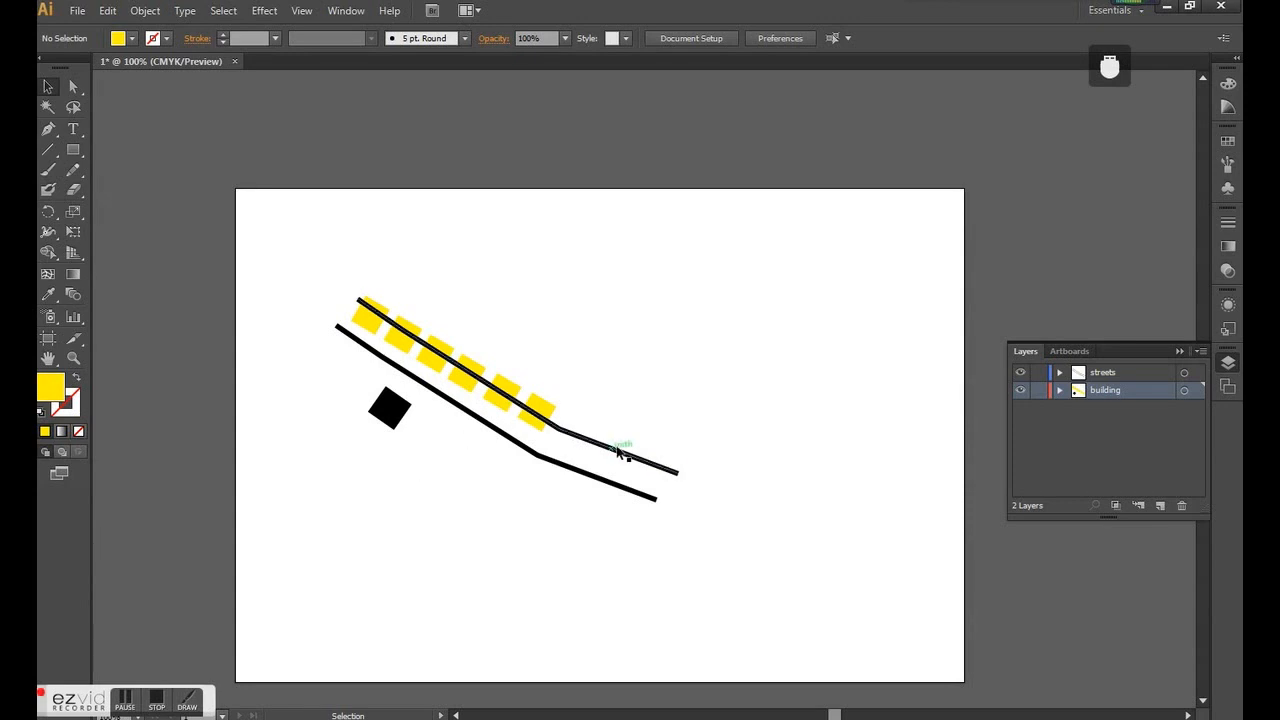
pyautogui.moveTo(615, 457); pyautogui.dragTo(608, 471)
pyautogui.click(687, 399)
# - Copy the black square into a row of five along the lower side of the street lines
pyautogui.moveTo(372, 402); pyautogui.dragTo(504, 470)
pyautogui.click(646, 324)
pyautogui.click(709, 402)
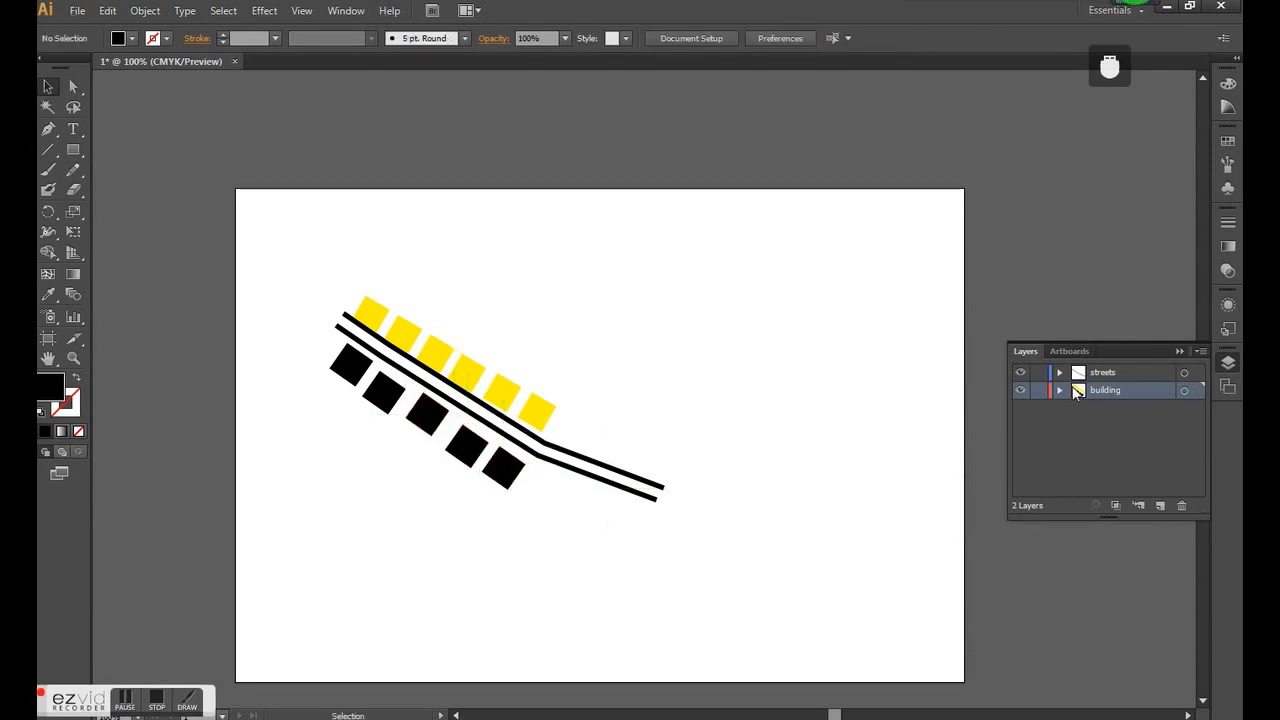
# - Add a new layer above streets and lock the building and streets layers
pyautogui.click(1104, 376)
pyautogui.click(1159, 503)
pyautogui.click(1039, 408)
pyautogui.click(1040, 391)
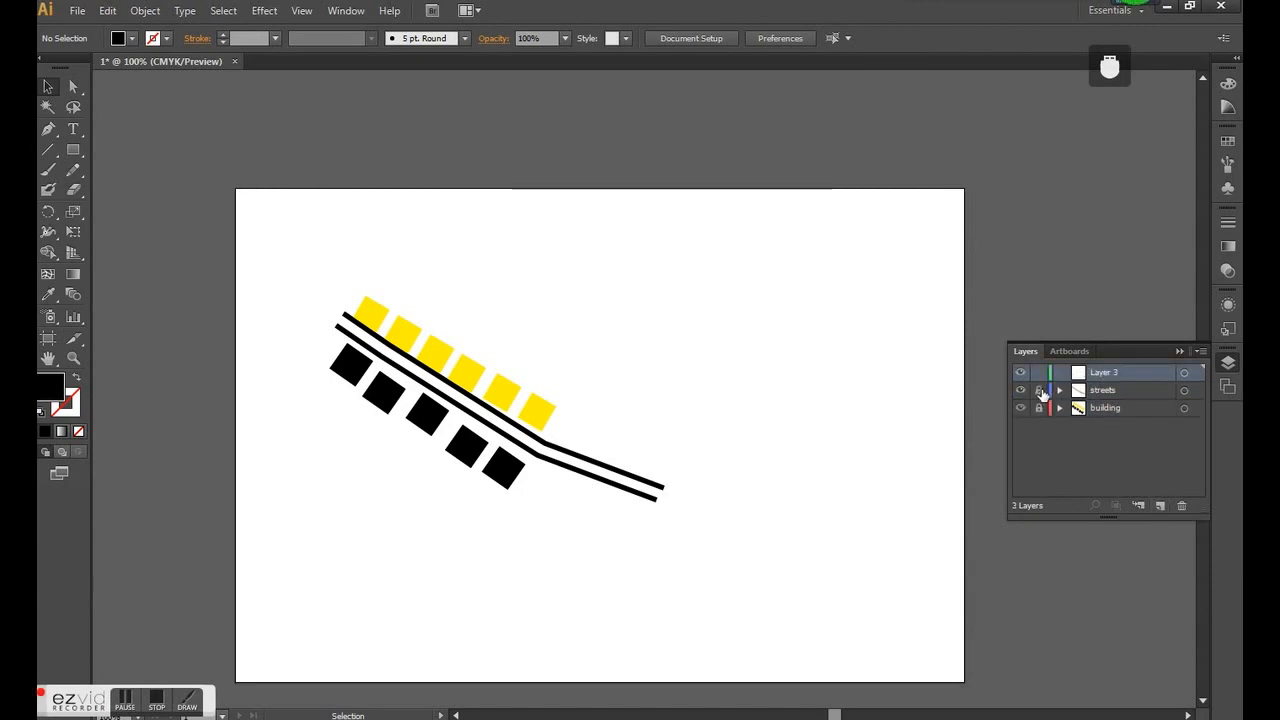
# - Draw a circle about 17 mm in diameter near the bend of the street on Layer 3 and fill it orange
pyautogui.moveTo(73, 150); pyautogui.dragTo(140, 189)
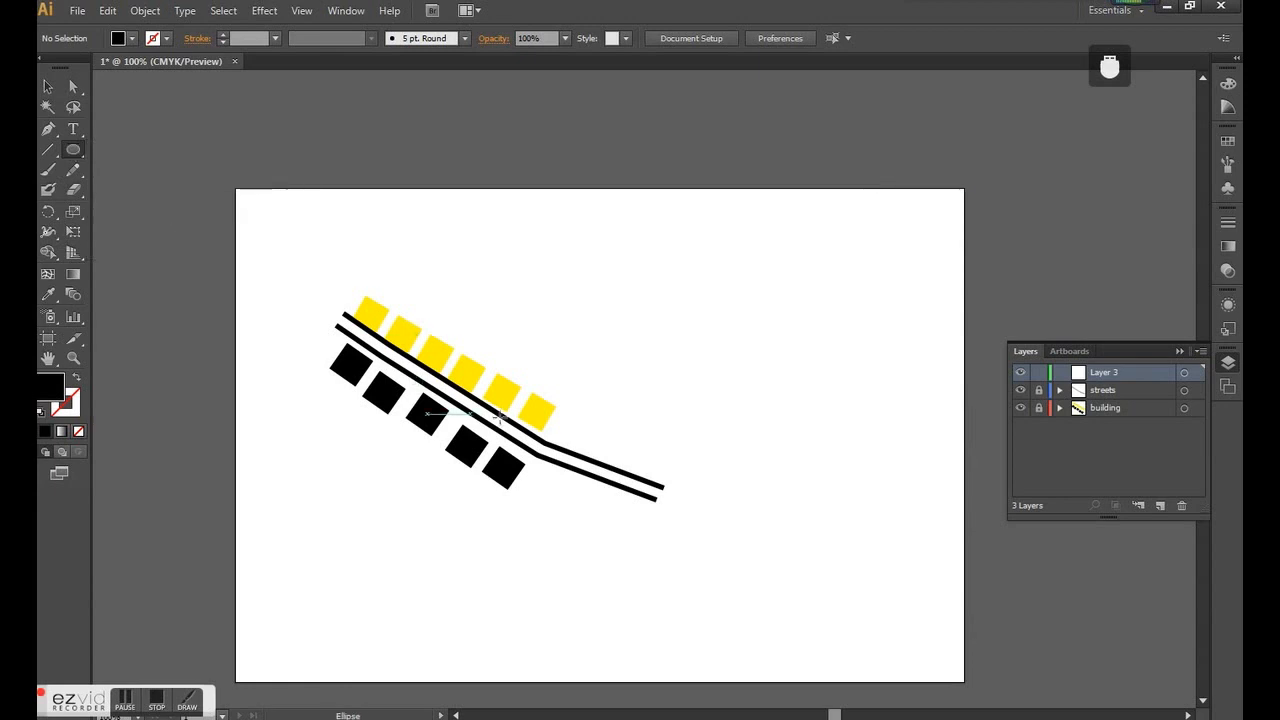
pyautogui.scroll(2, 568, 435)
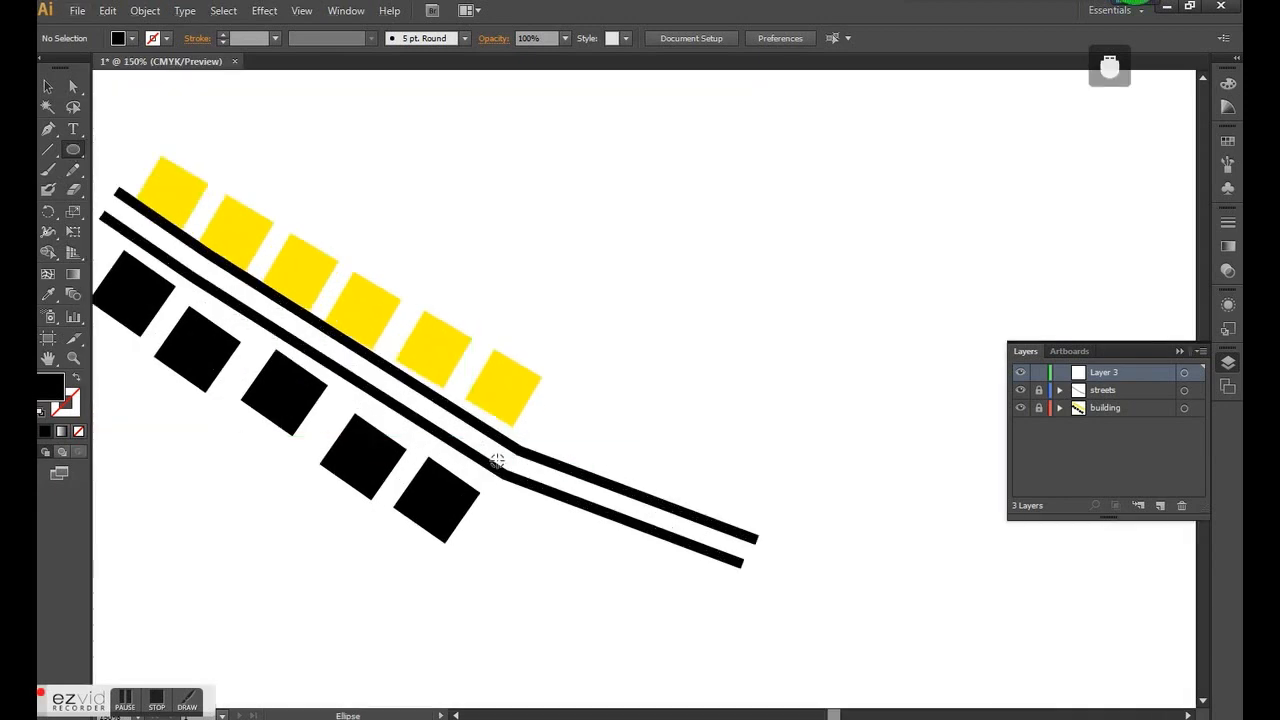
pyautogui.scroll(-1, 497, 460)
pyautogui.moveTo(563, 425); pyautogui.dragTo(623, 486)
pyautogui.click(131, 38)
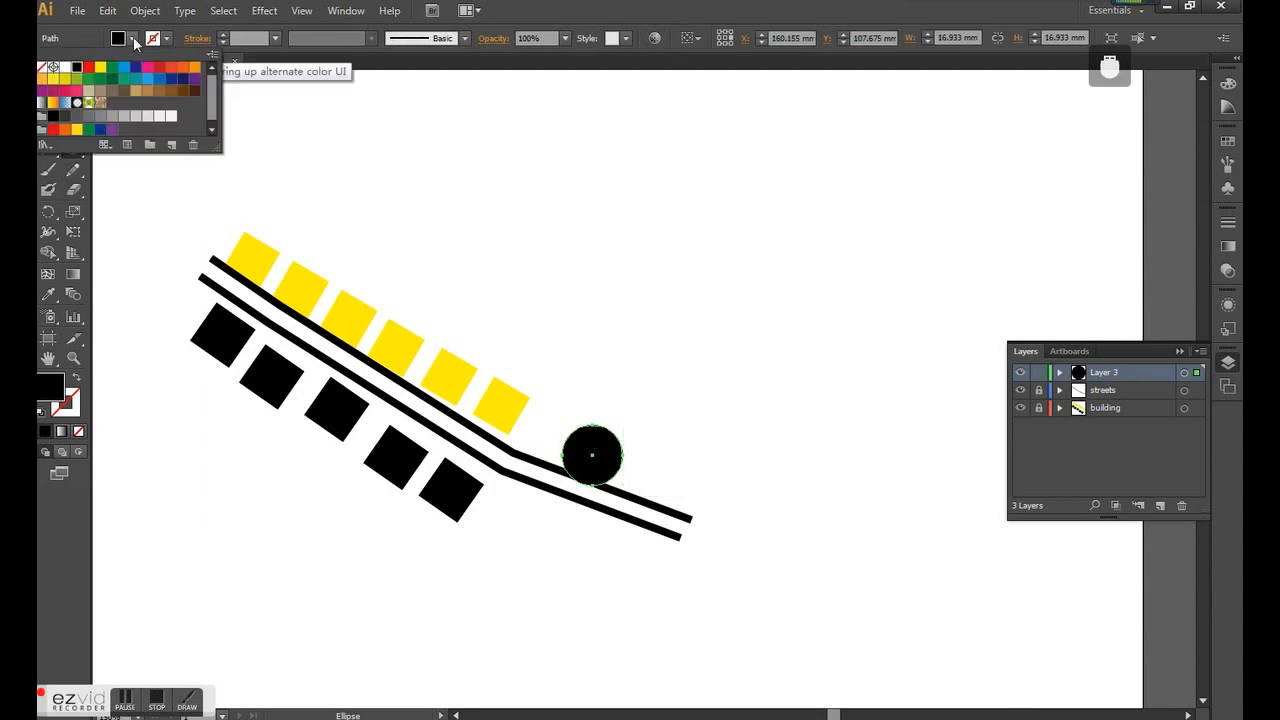
pyautogui.click(100, 67)
pyautogui.click(195, 67)
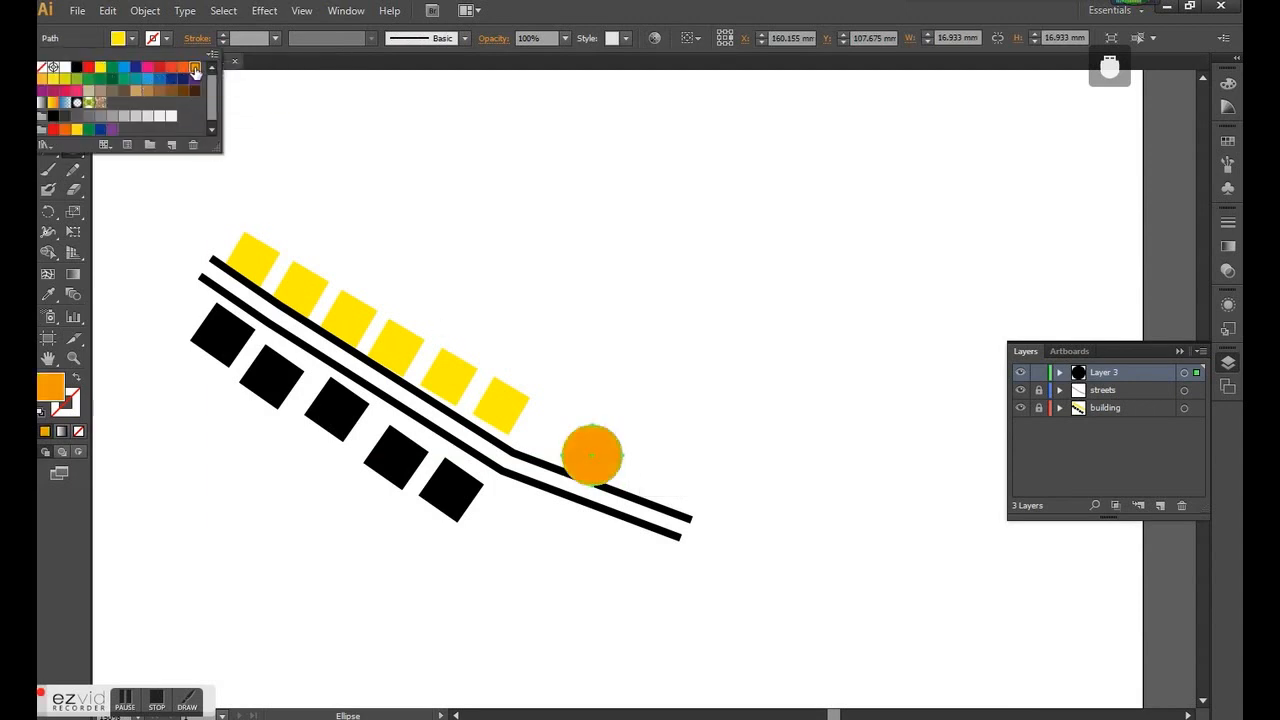
pyautogui.press('Escape')
# - Reposition the orange circle and copy it to make four scattered circles above the street's end
pyautogui.click(73, 87)
pyautogui.moveTo(598, 458); pyautogui.dragTo(655, 355)
pyautogui.click(663, 423)
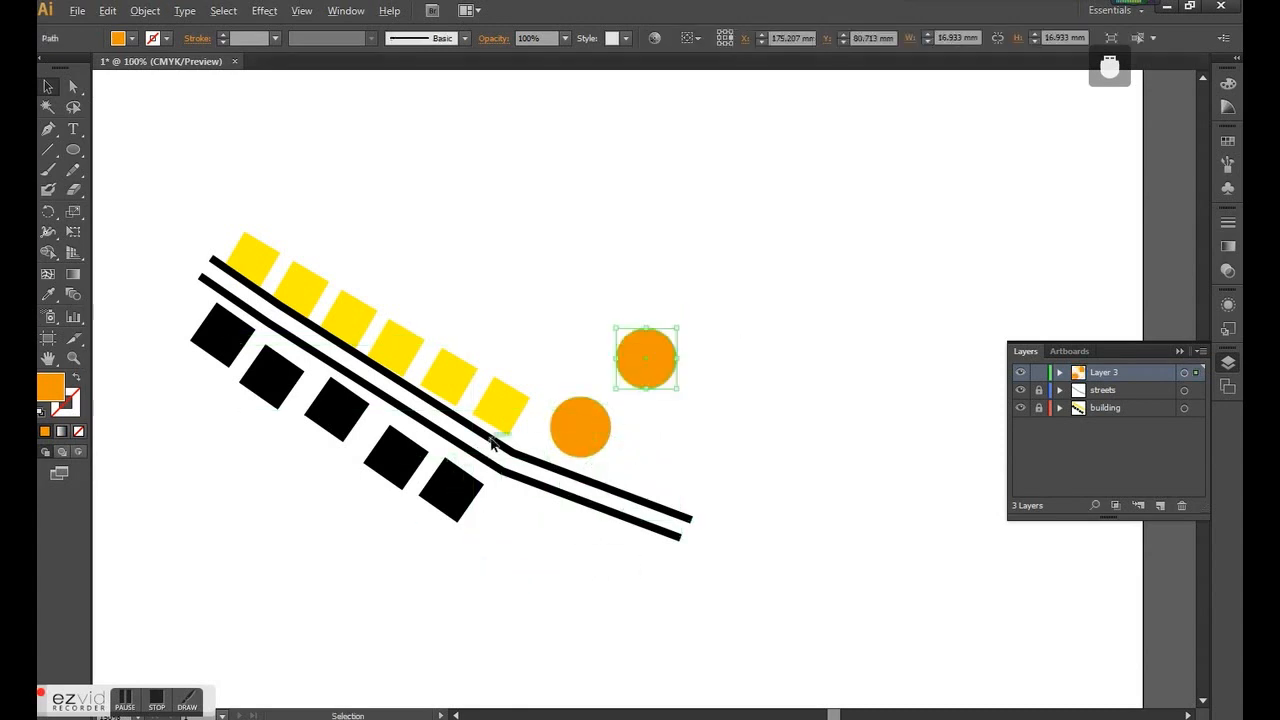
pyautogui.scroll(-2, 493, 441)
pyautogui.scroll(2, 566, 415)
pyautogui.moveTo(565, 390); pyautogui.dragTo(627, 453)
pyautogui.moveTo(626, 441); pyautogui.dragTo(648, 342)
pyautogui.click(551, 434)
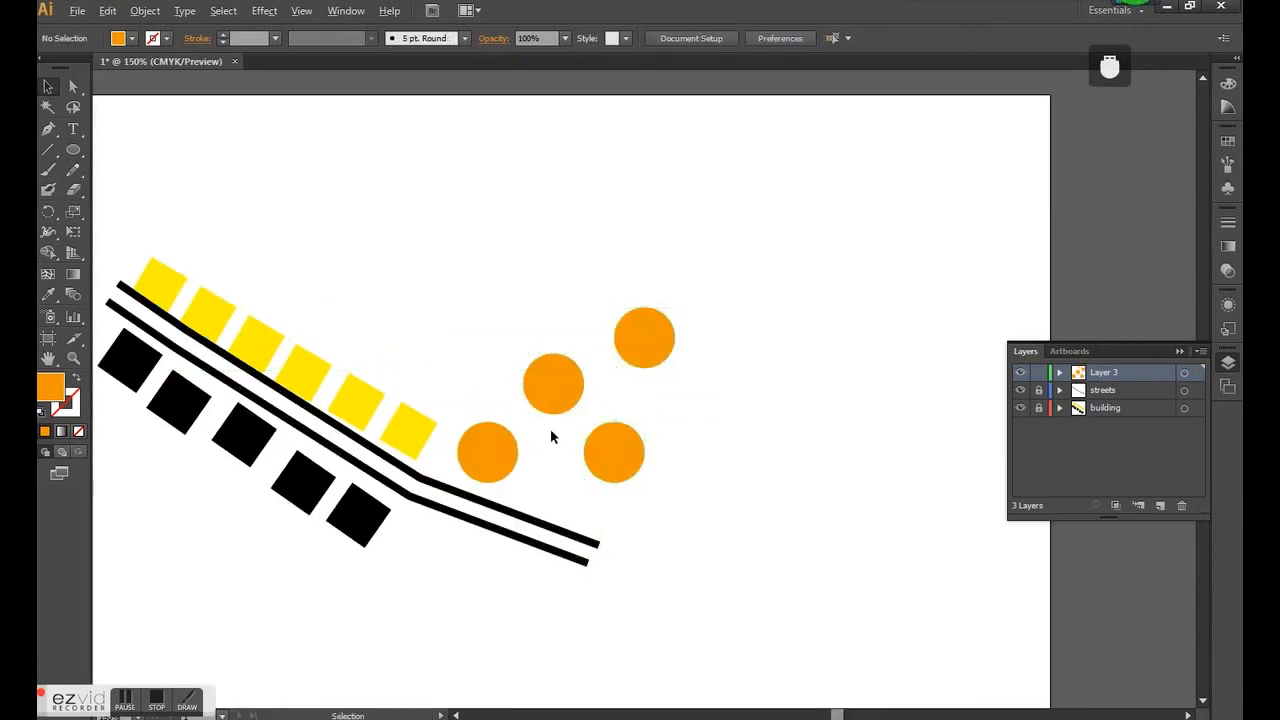
# - Add a fifth, smaller orange circle beside the other four and lock Layer 3
pyautogui.scroll(-2, 466, 446)
pyautogui.scroll(1, 556, 459)
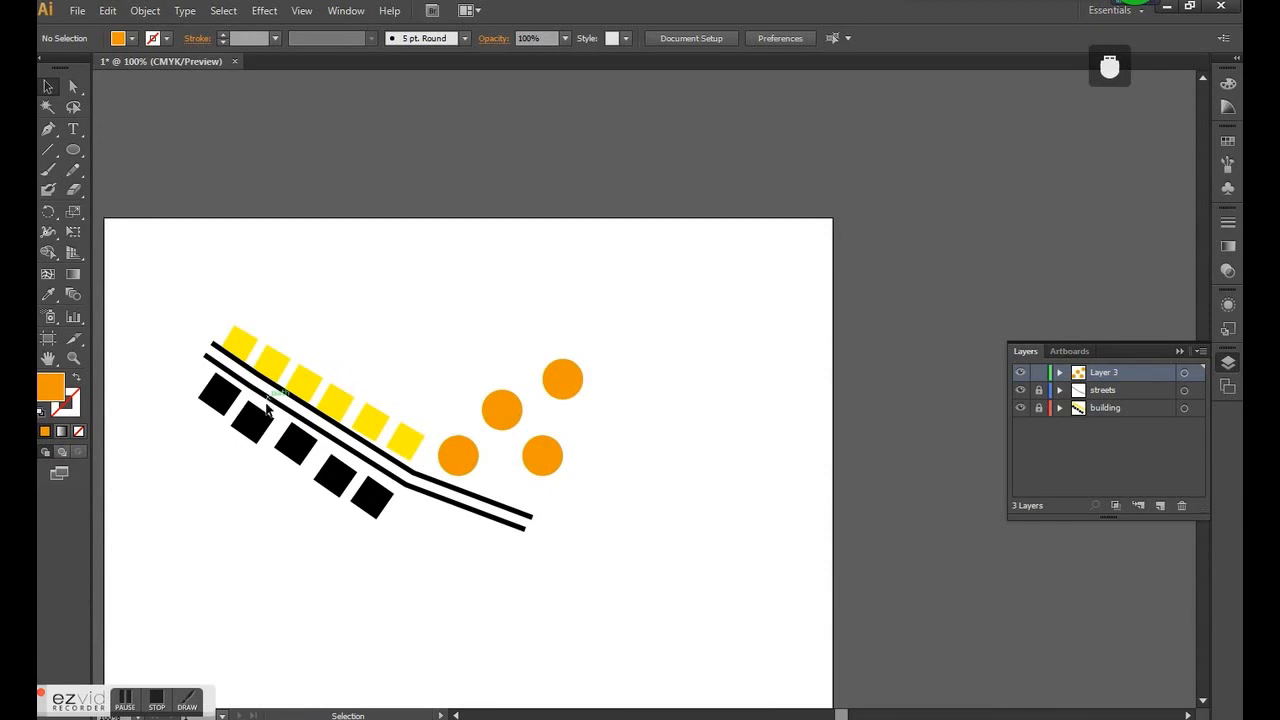
pyautogui.moveTo(549, 449); pyautogui.dragTo(602, 424)
pyautogui.click(660, 429)
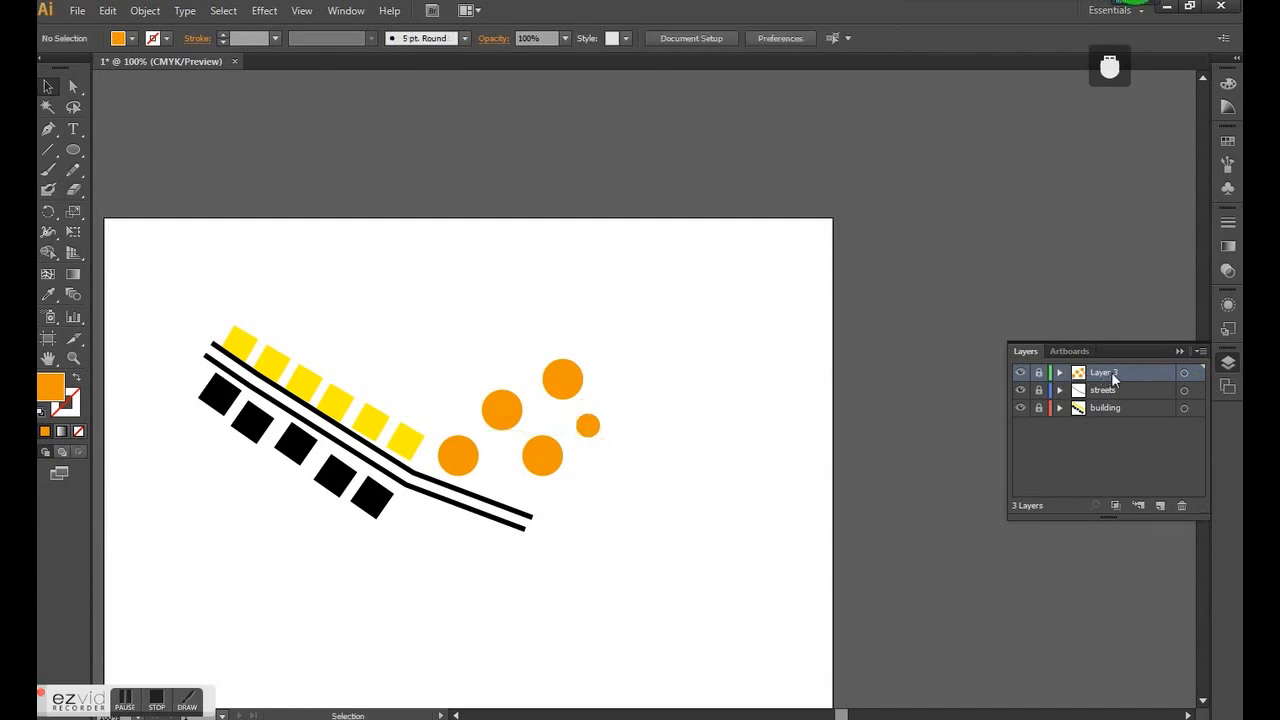
# - Rename Layer 3 to "new form" and move the streets layer below the building layer
pyautogui.doubleClick(1114, 376)
pyautogui.write('ne')
pyautogui.write('new')
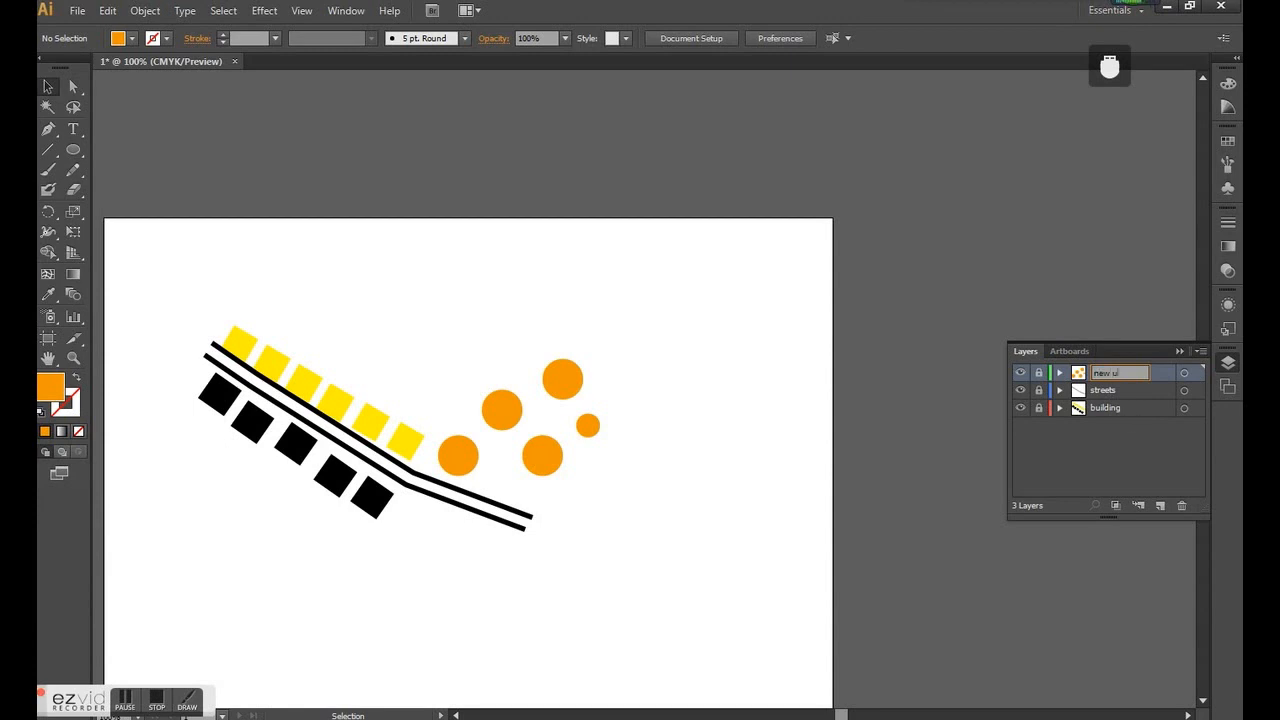
pyautogui.press('Return')
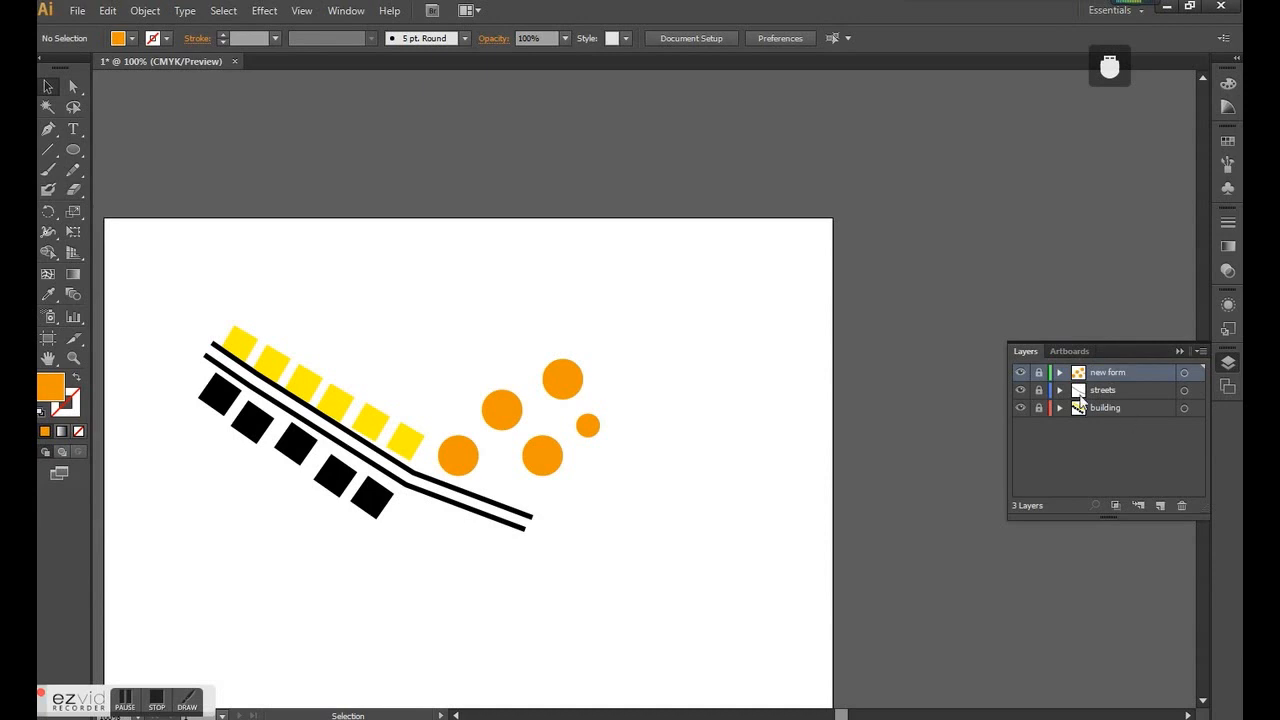
pyautogui.moveTo(1105, 375); pyautogui.dragTo(1114, 411)
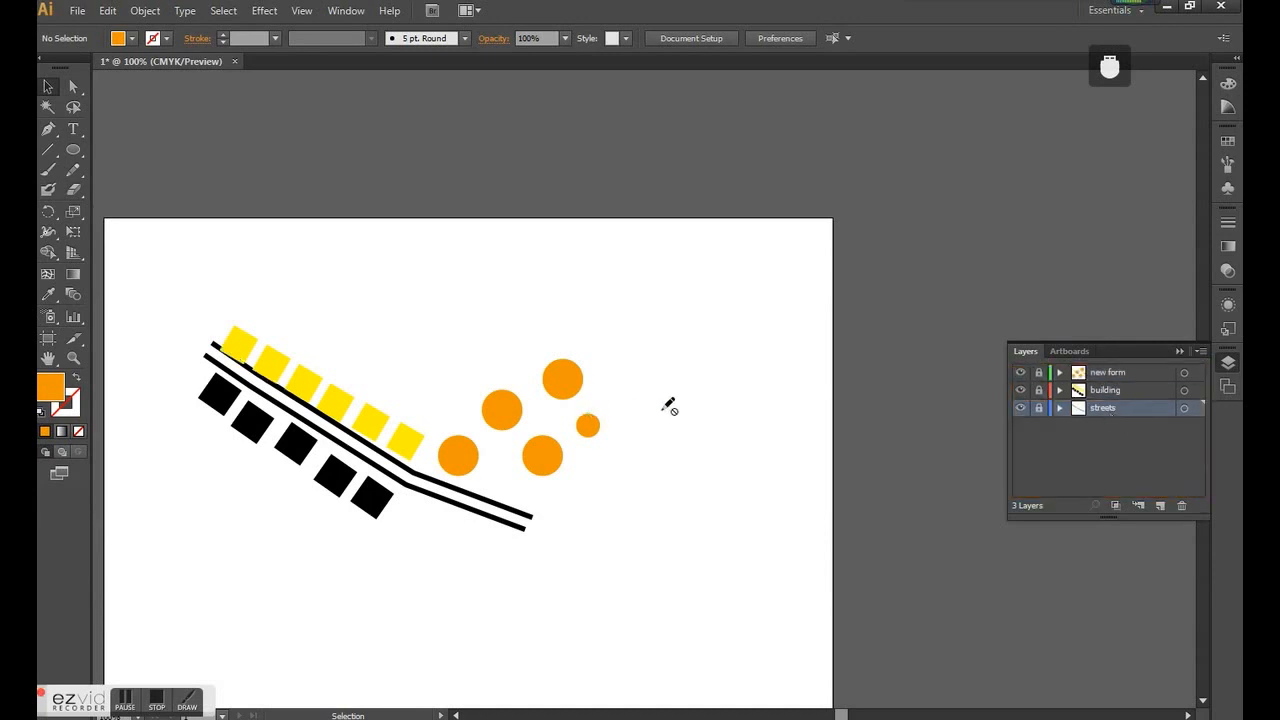
pyautogui.scroll(-1, 797, 391)
pyautogui.scroll(2, 503, 366)
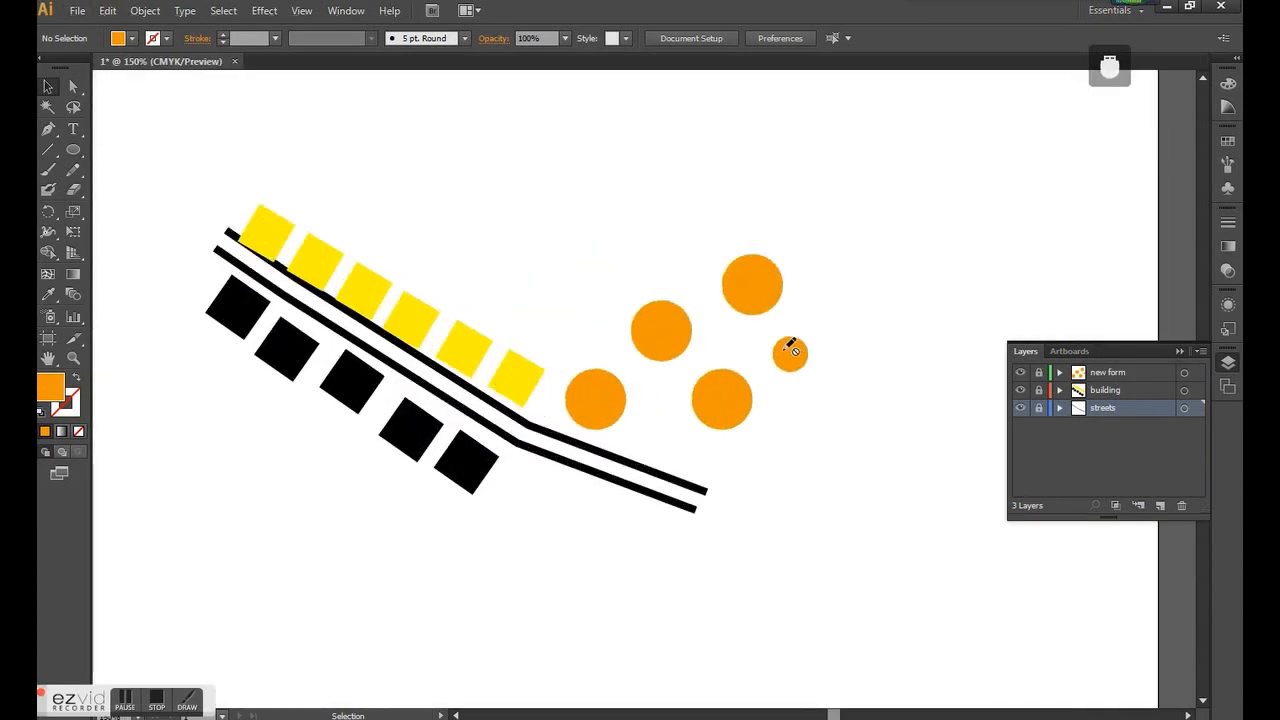
pyautogui.scroll(-1, 786, 348)
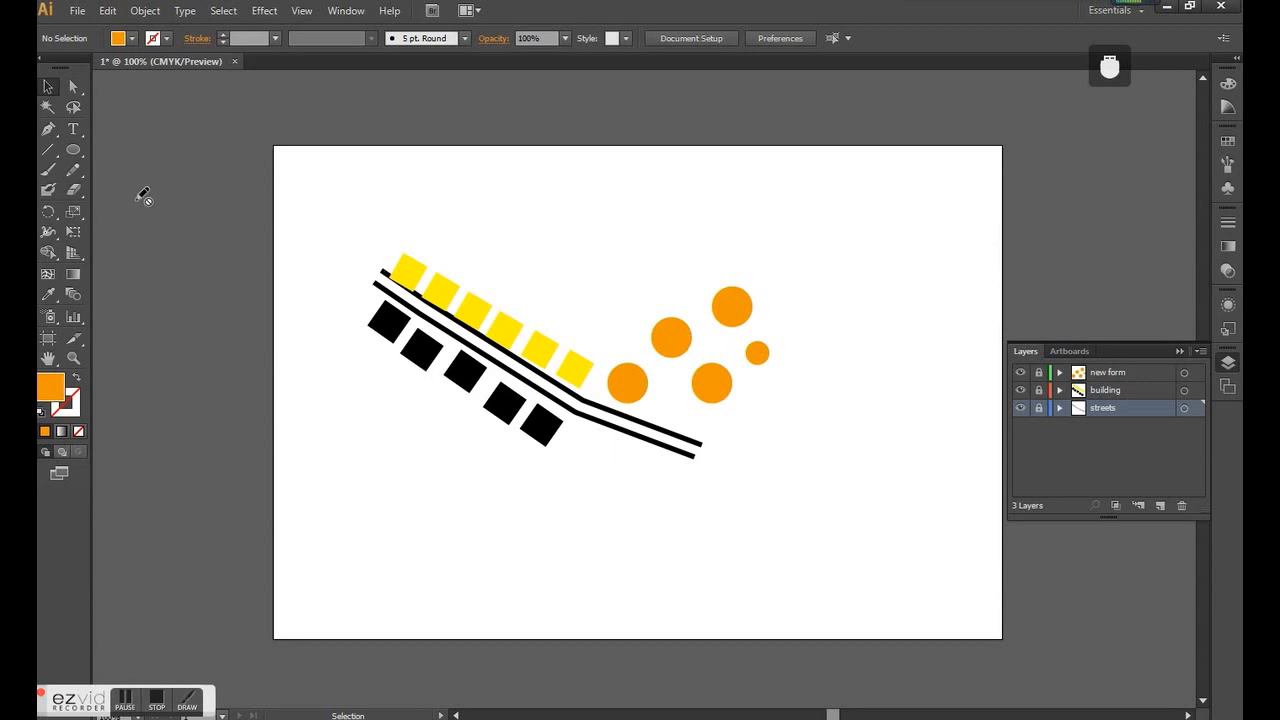
pyautogui.click(74, 193)
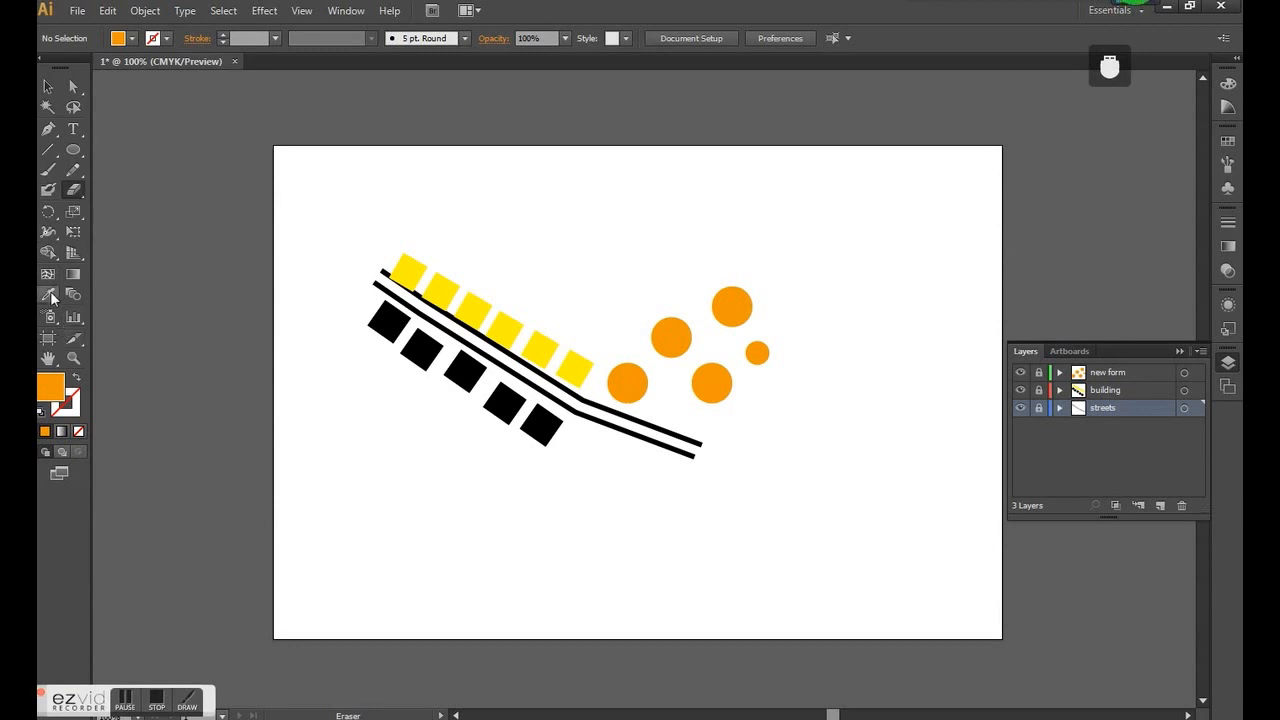
pyautogui.click(48, 358)
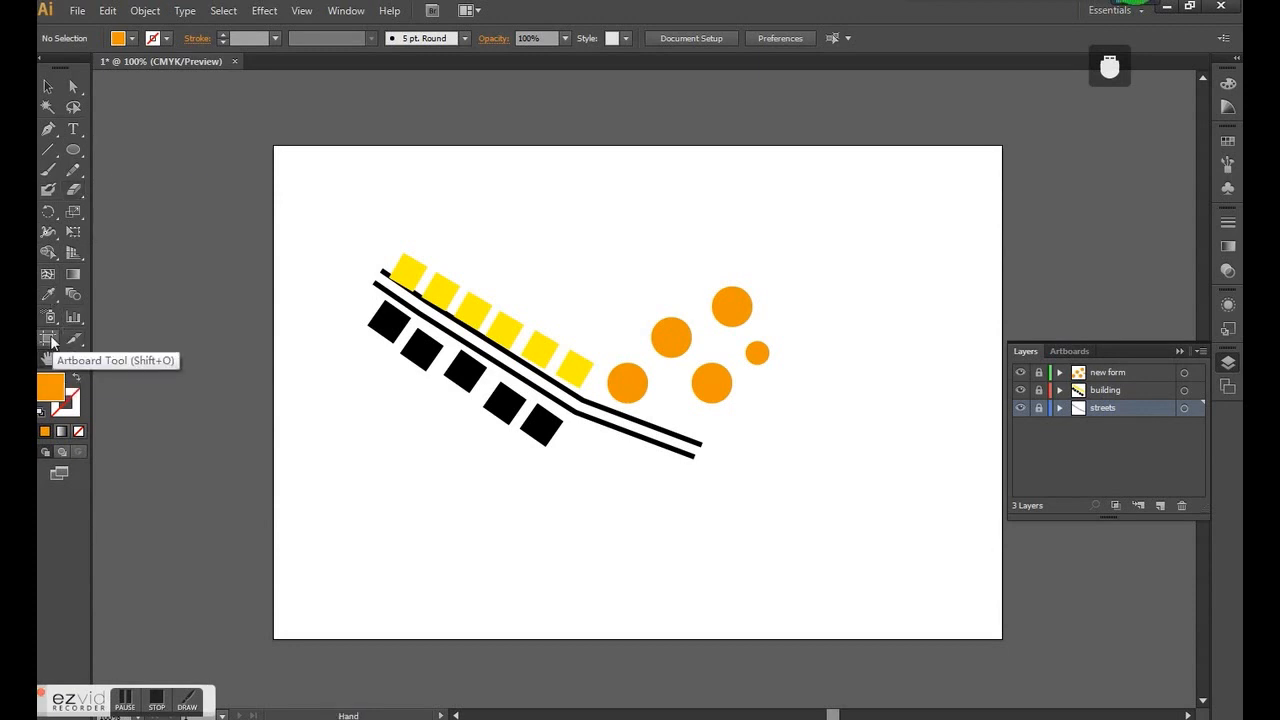
pyautogui.click(73, 87)
pyautogui.click(48, 88)
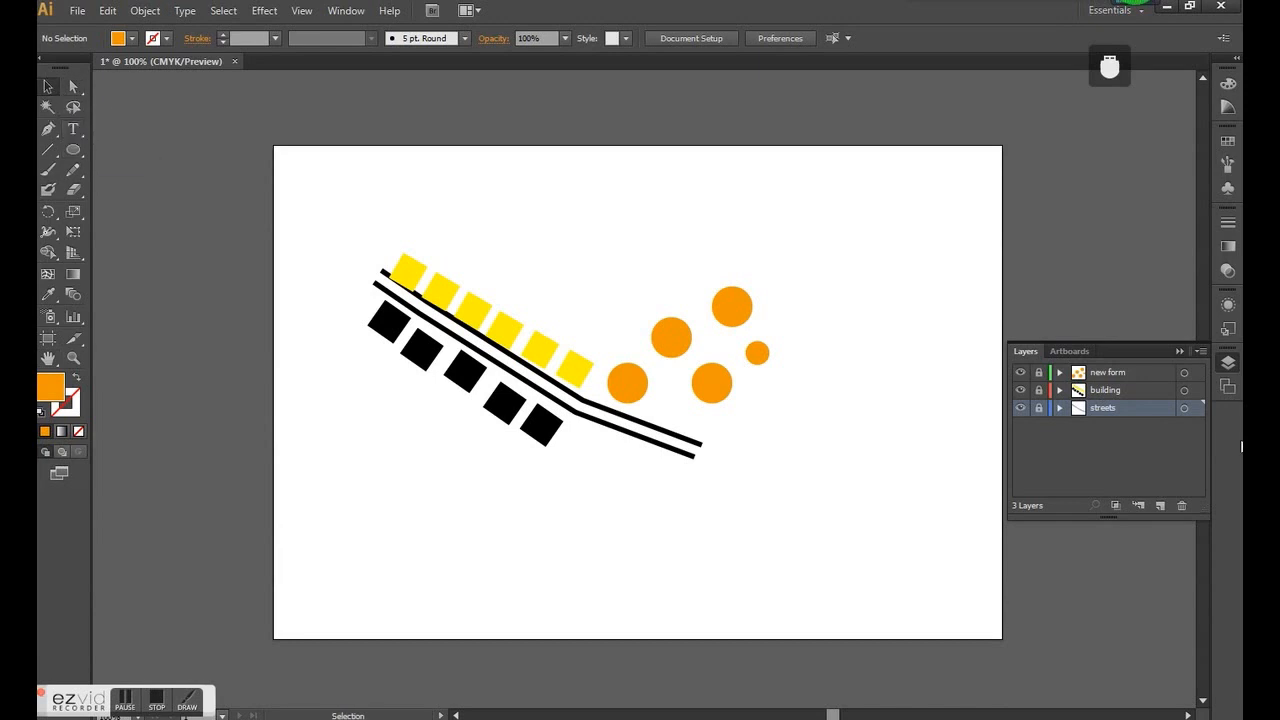
pyautogui.click(1229, 363)
pyautogui.scroll(1, 652, 349)
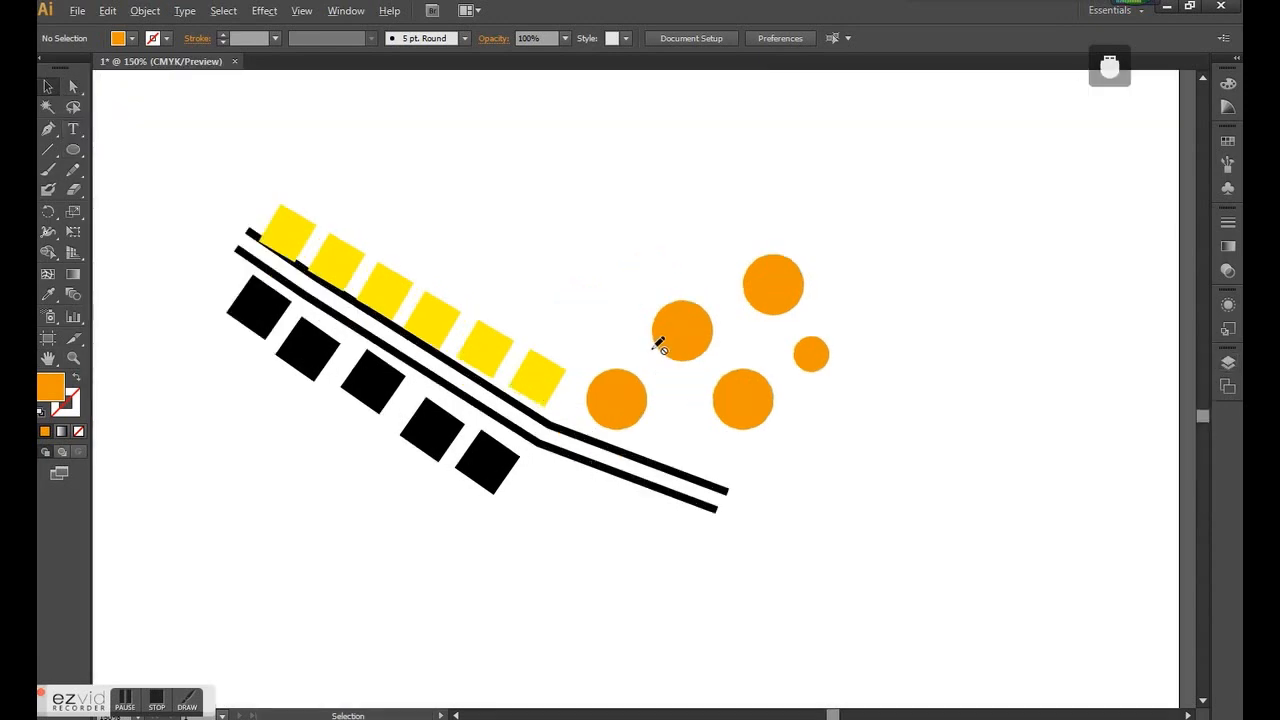
pyautogui.scroll(-2, 660, 344)
pyautogui.scroll(1, 660, 344)
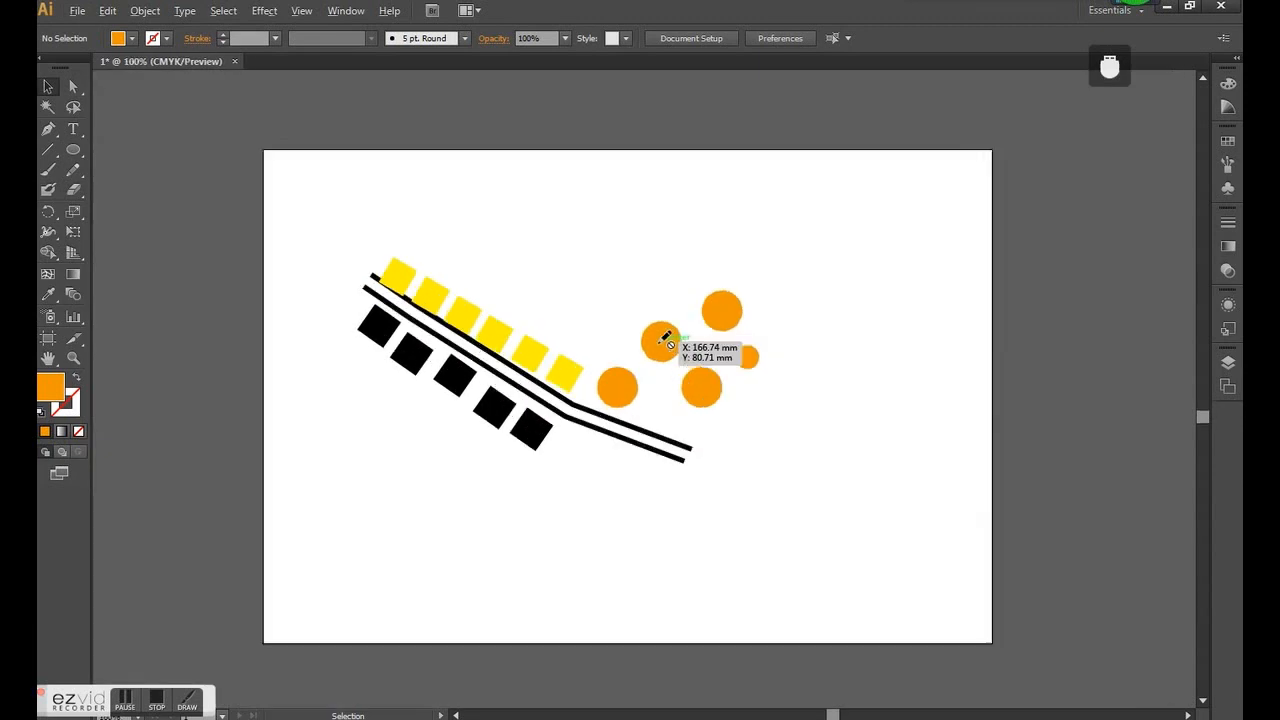
# - Create a new layer named "text" above the new form layer
pyautogui.click(75, 132)
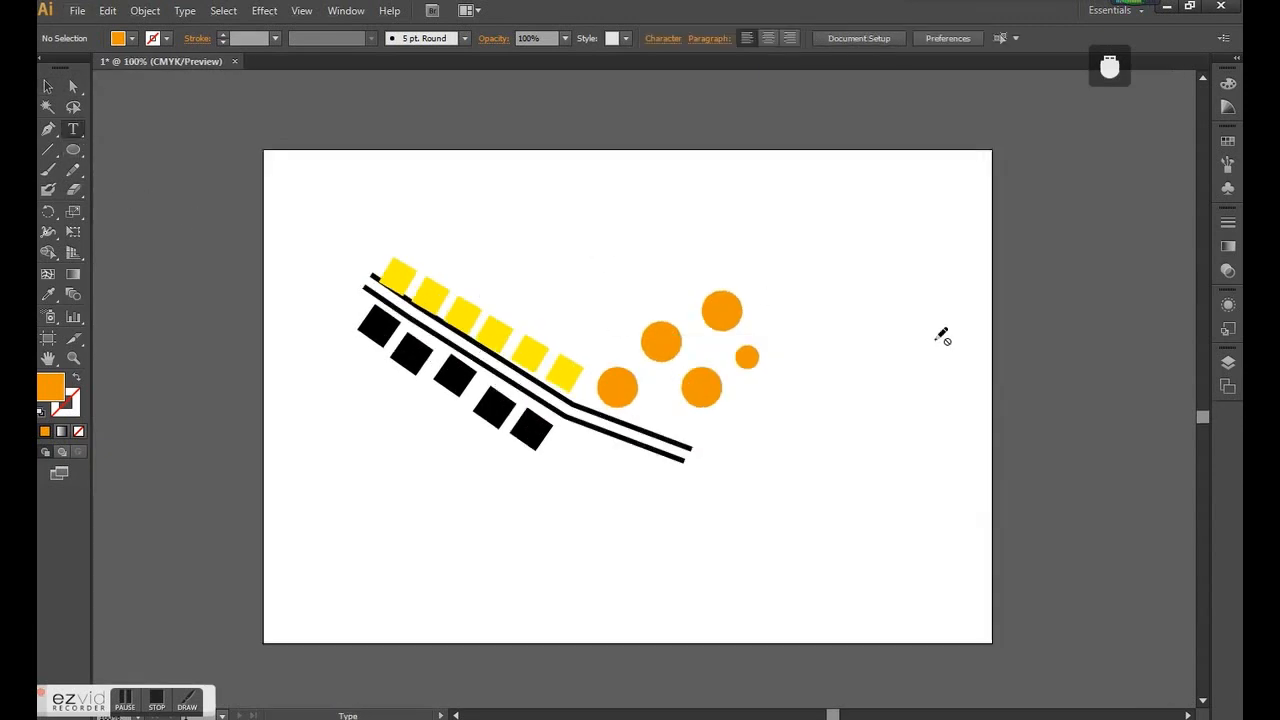
pyautogui.click(1229, 363)
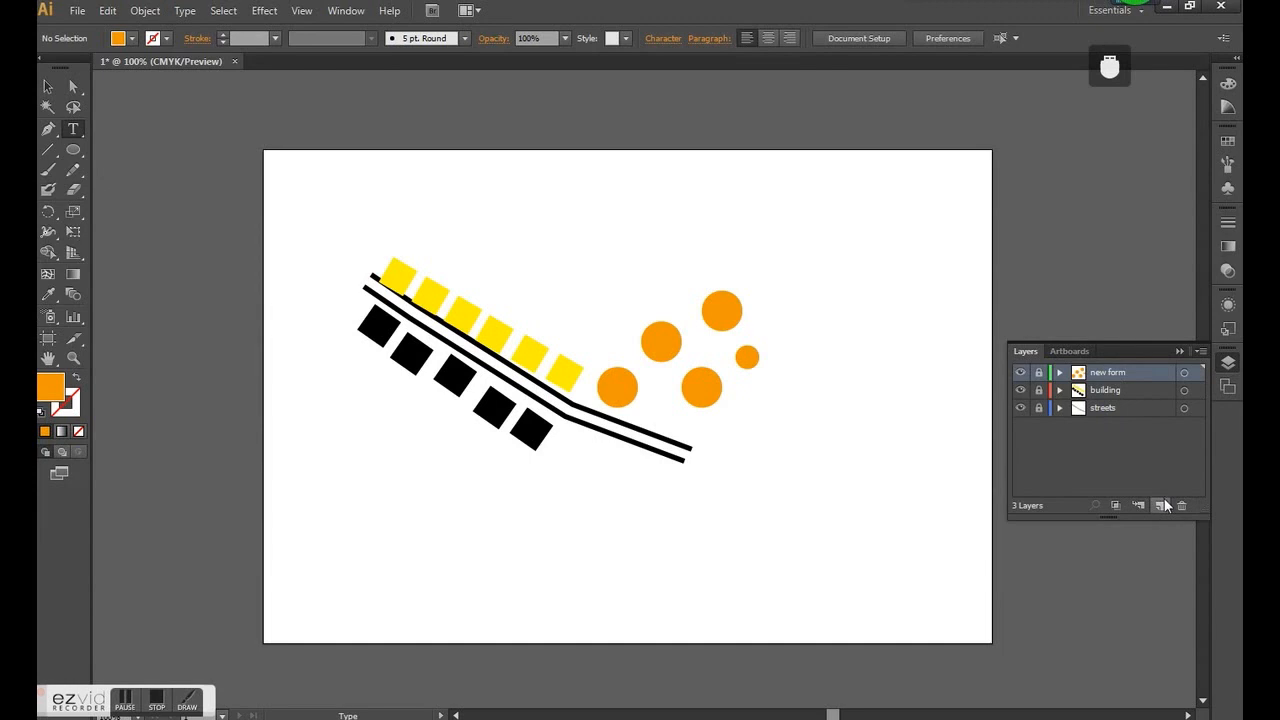
pyautogui.click(1162, 503)
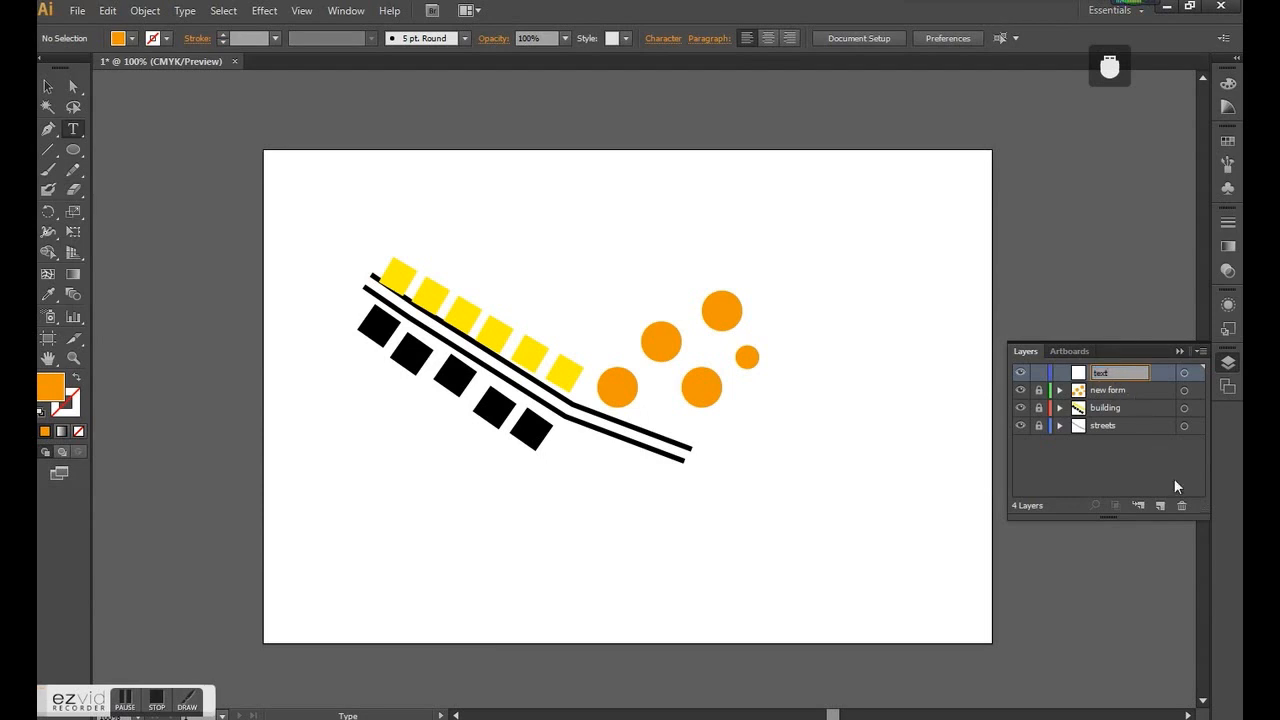
pyautogui.press('Return')
# - Add a text box above the yellow squares near the artboard's upper-left corner reading "Urban Morphology:"
pyautogui.click(70, 150)
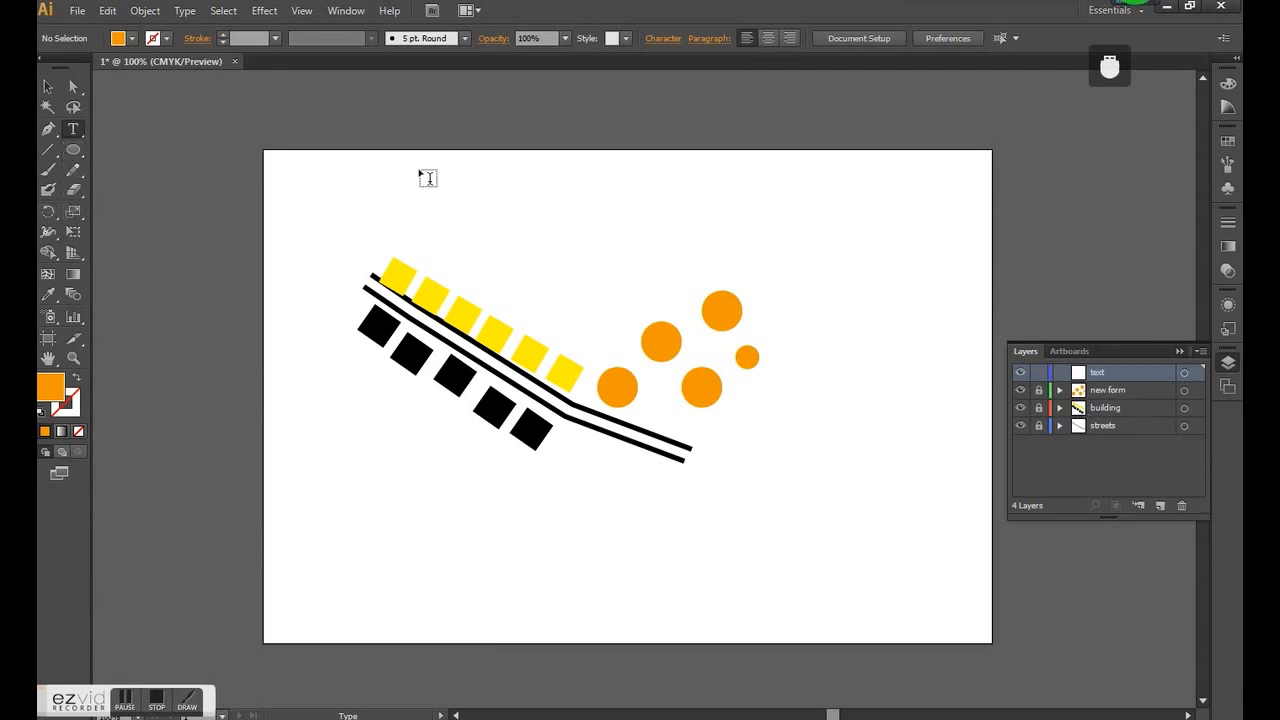
pyautogui.moveTo(74, 132); pyautogui.dragTo(154, 126)
pyautogui.moveTo(308, 170); pyautogui.dragTo(532, 258)
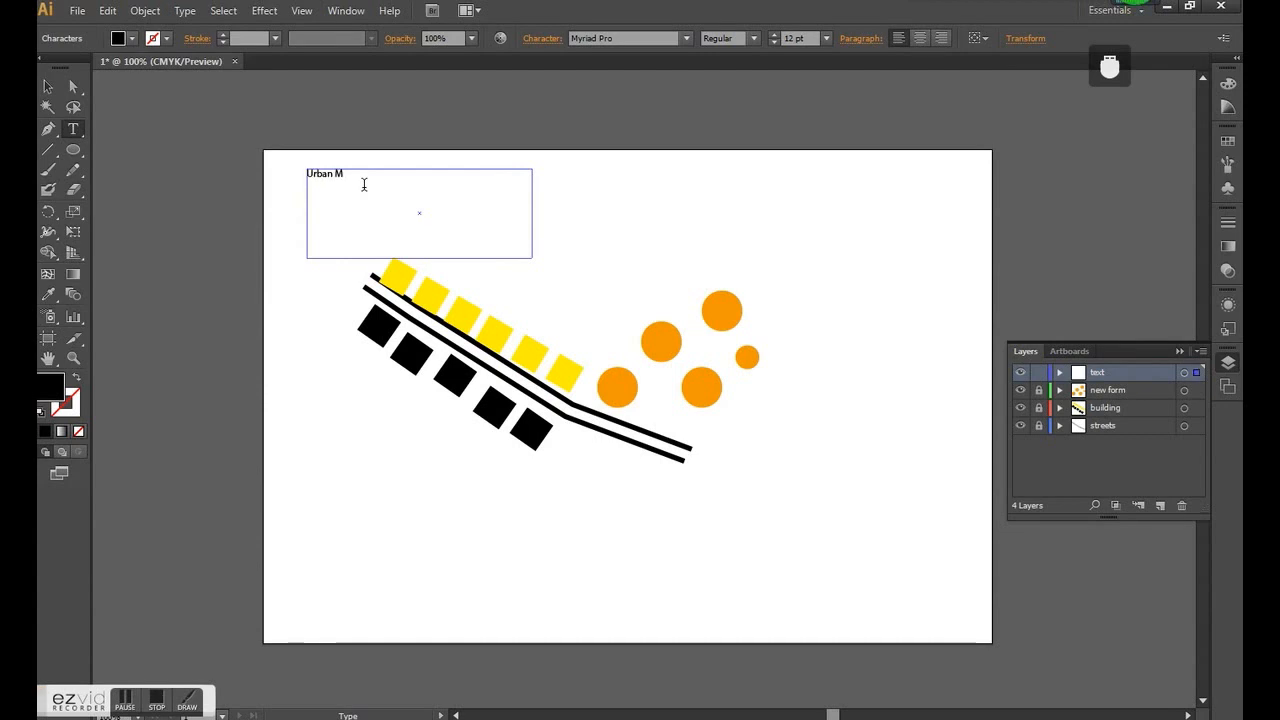
pyautogui.write('phology:')
pyautogui.press('Escape')
pyautogui.click(424, 186)
pyautogui.click(350, 170)
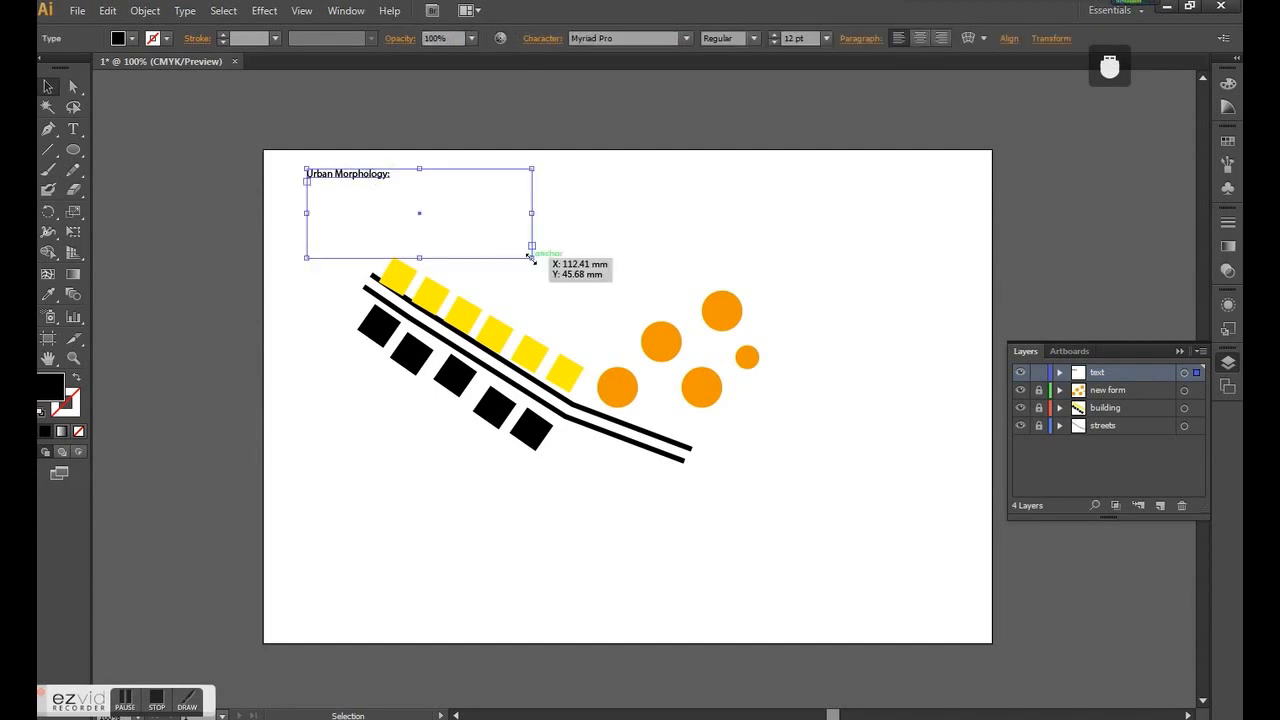
# - Shrink the title's text frame to fit its single line of text and lock the text layer
pyautogui.moveTo(531, 259); pyautogui.dragTo(401, 180)
pyautogui.click(419, 186)
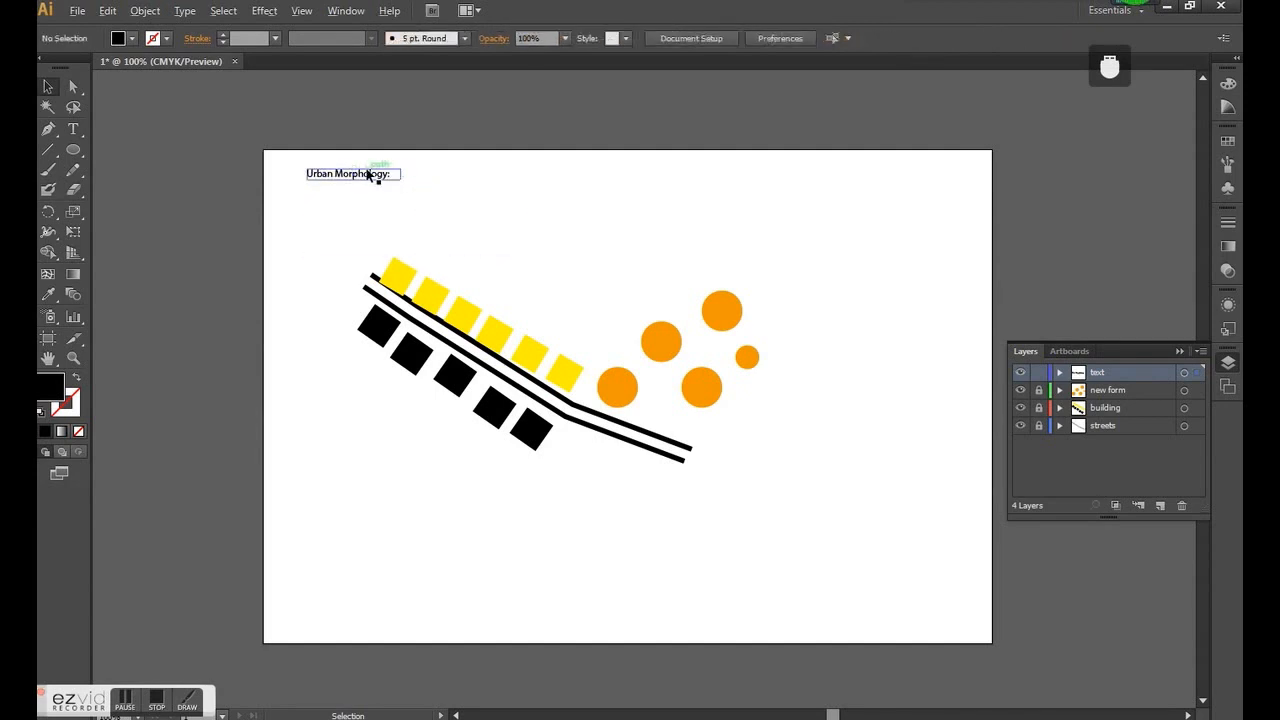
pyautogui.keyDown('alt'); pyautogui.scroll(2, 368, 175); pyautogui.keyUp('alt')
pyautogui.keyDown('alt'); pyautogui.scroll(-3, 457, 320); pyautogui.keyUp('alt')
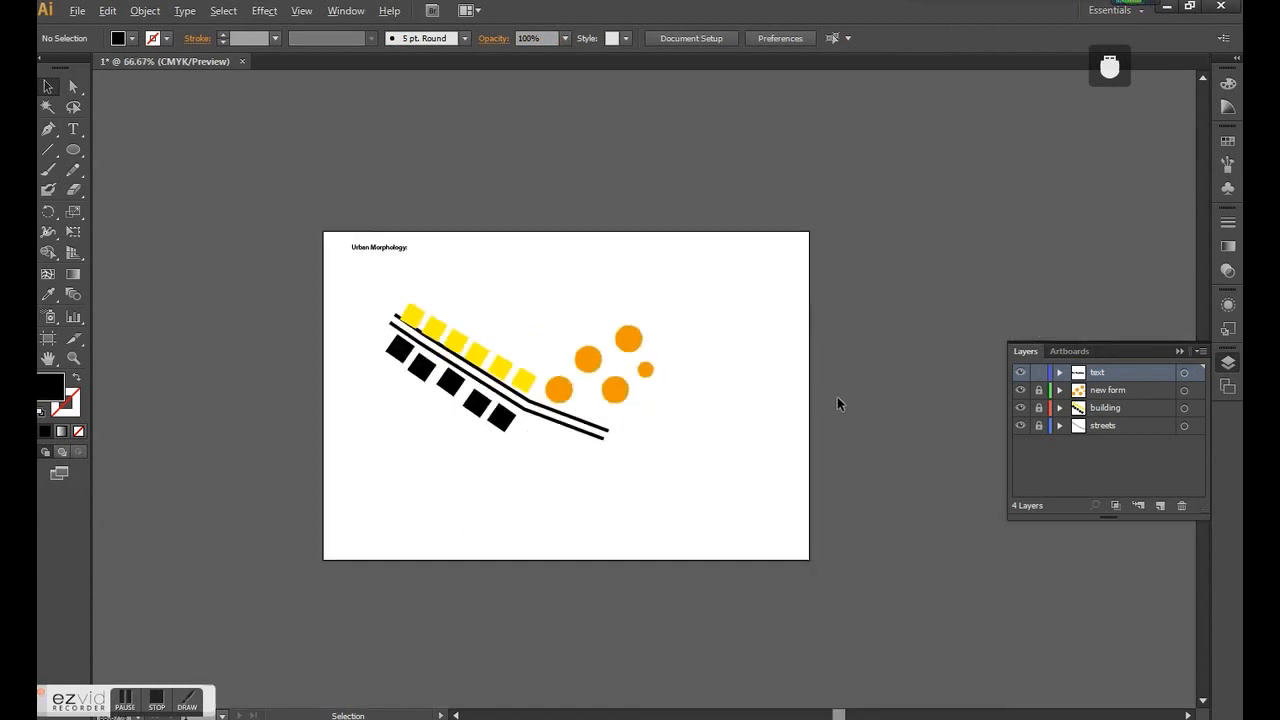
pyautogui.keyDown('alt'); pyautogui.scroll(1, 837, 400); pyautogui.keyUp('alt')
pyautogui.click(1038, 372)
# - Create a new layer and move it below the streets layer
pyautogui.keyDown('alt'); pyautogui.scroll(-1, 645, 318); pyautogui.keyUp('alt')
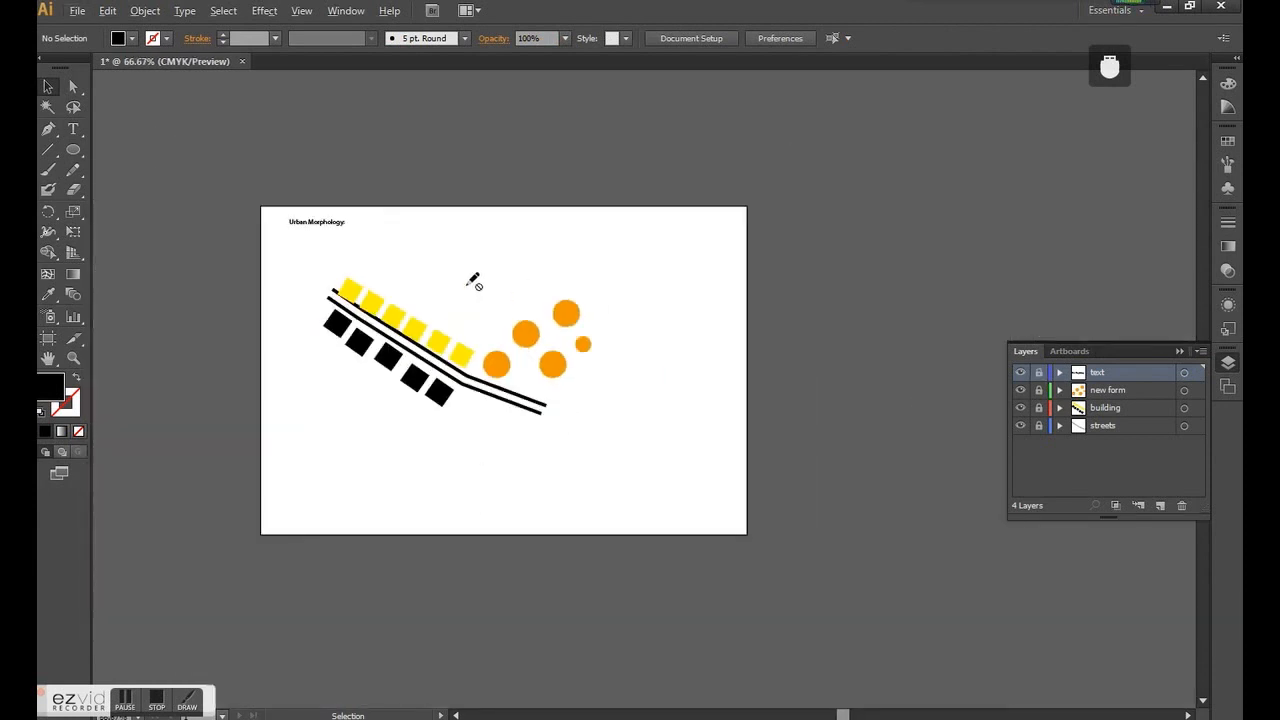
pyautogui.keyDown('alt'); pyautogui.scroll(1, 474, 277); pyautogui.keyUp('alt')
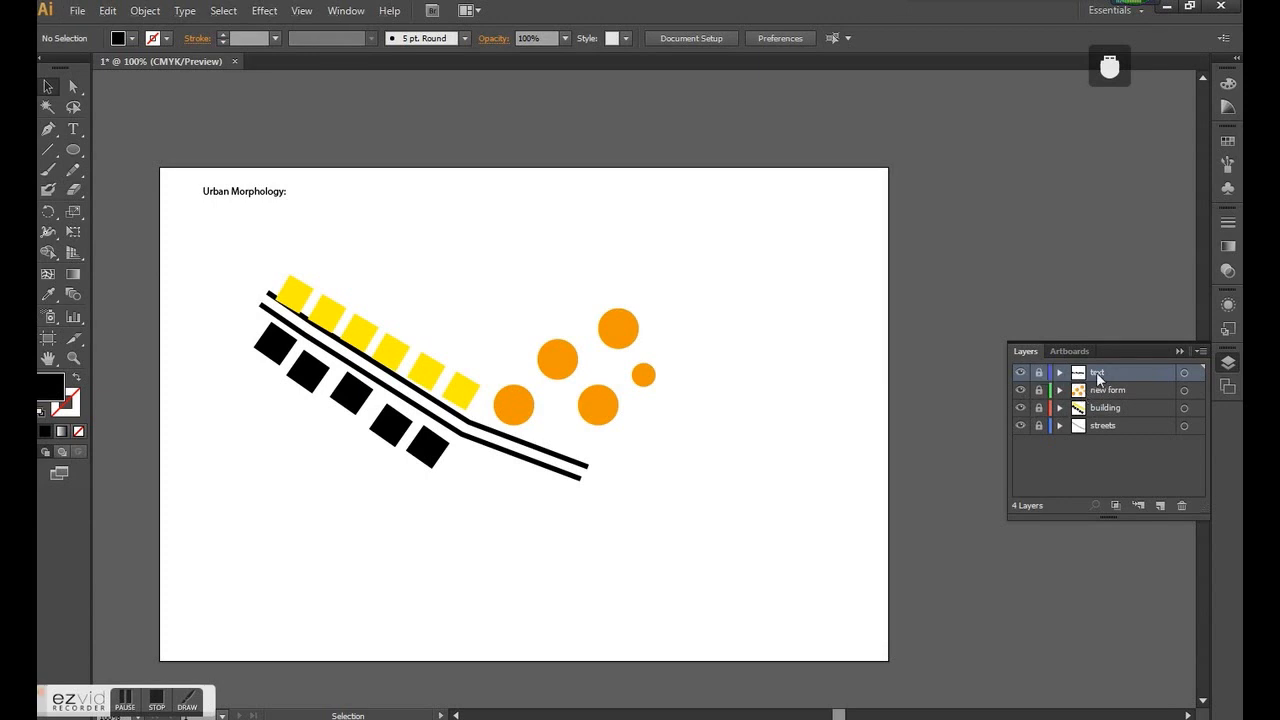
pyautogui.click(1148, 427)
pyautogui.click(1160, 505)
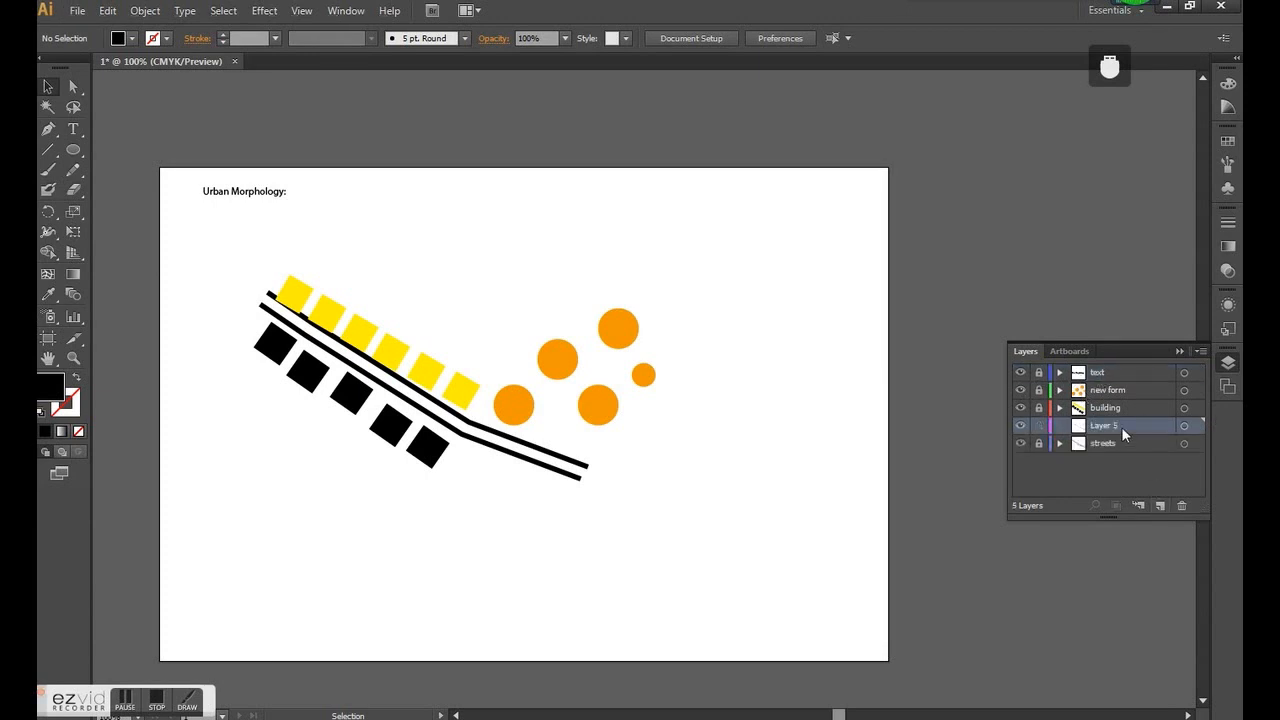
pyautogui.moveTo(1121, 426); pyautogui.dragTo(1120, 456)
# - Draw an open scale-bar bracket about 42 mm wide with short upright ends below the street's end on Layer 5
pyautogui.click(48, 128)
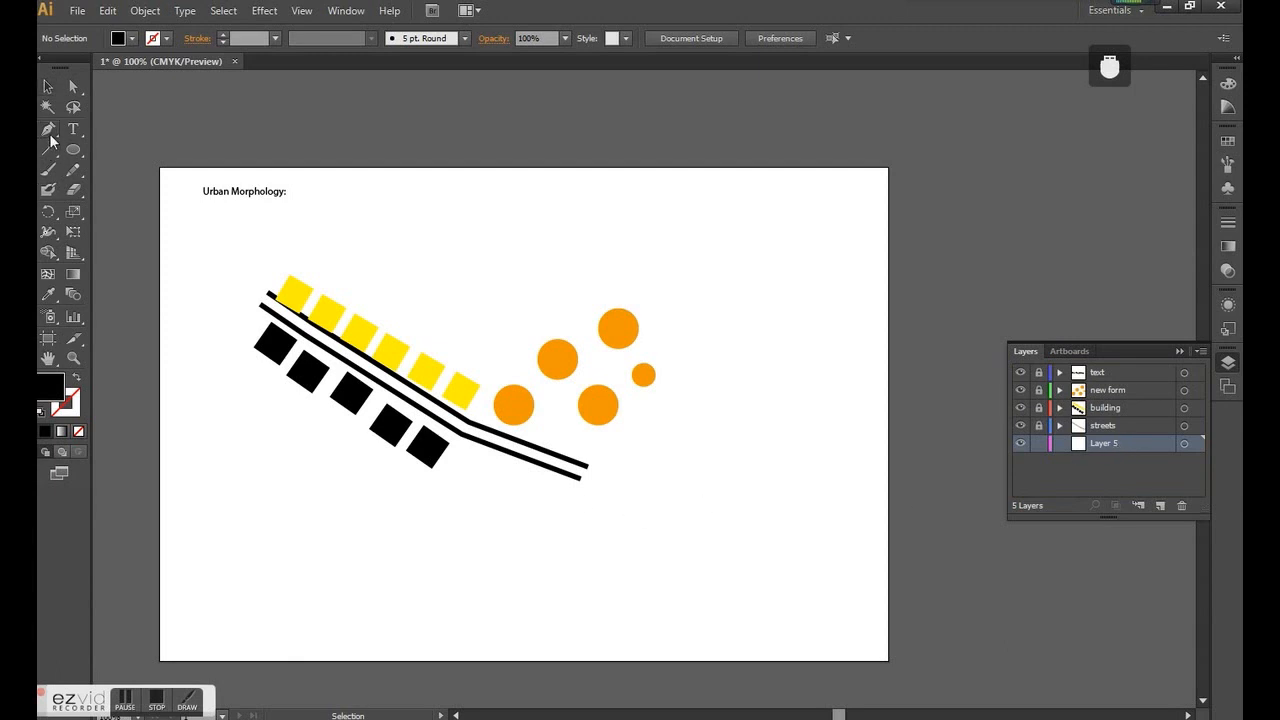
pyautogui.click(578, 537)
pyautogui.click(679, 538)
pyautogui.click(679, 528)
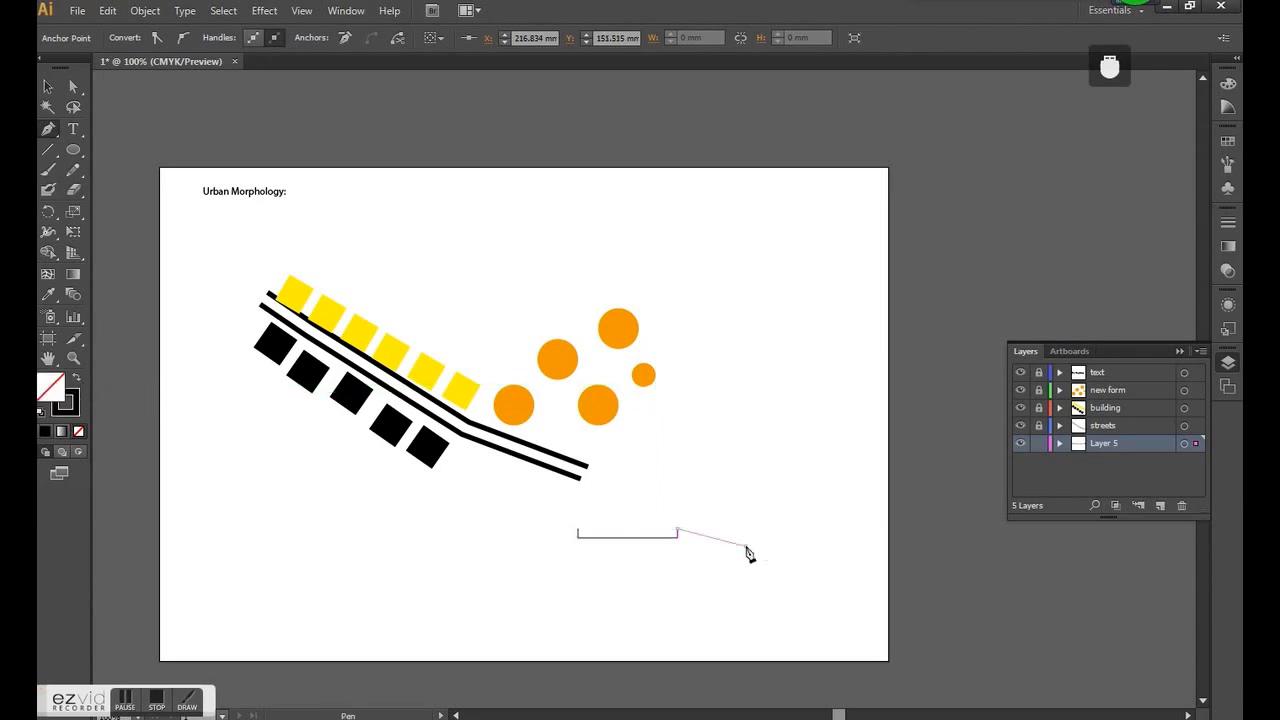
pyautogui.keyDown('ctrl'); pyautogui.click(729, 573); pyautogui.keyUp('ctrl')
# - Draw a north symbol beside the scale bar: a circle about 12 mm in diameter with a solid black triangle inside
pyautogui.click(73, 149)
pyautogui.moveTo(700, 522); pyautogui.dragTo(729, 551)
pyautogui.scroll(2, 737, 556)
pyautogui.click(48, 129)
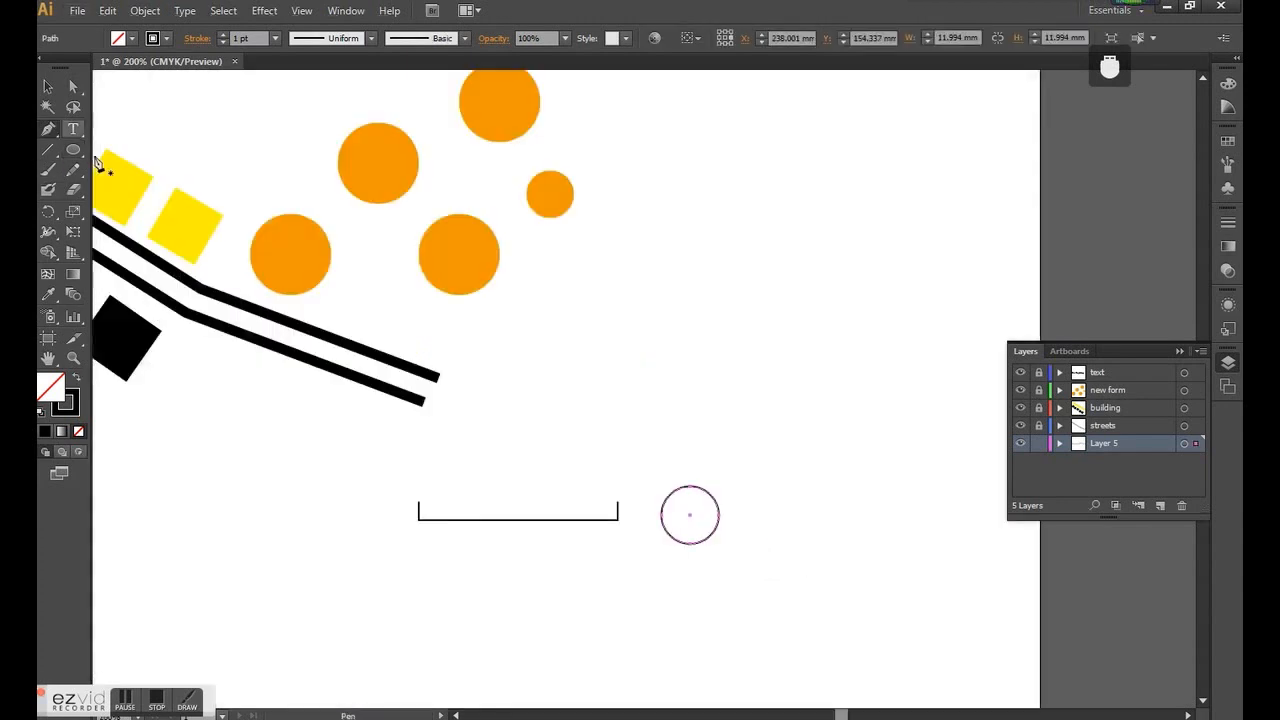
pyautogui.click(679, 540)
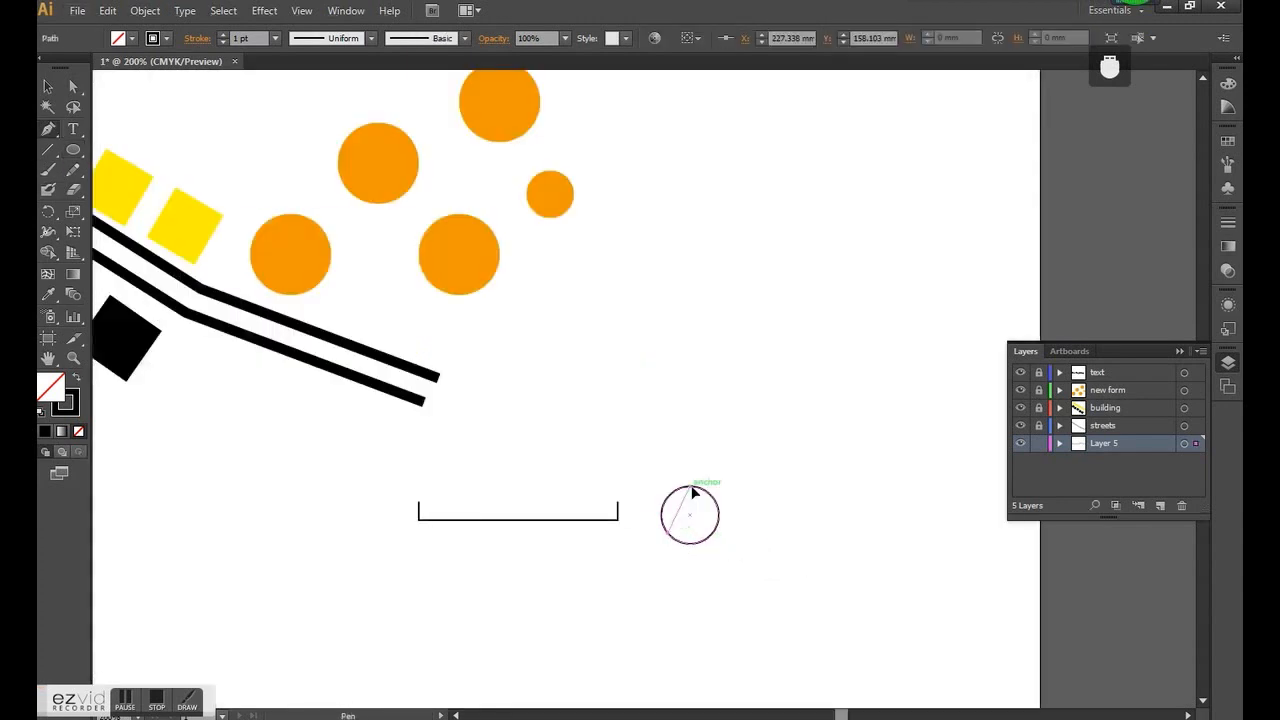
pyautogui.click(690, 489)
pyautogui.click(712, 534)
pyautogui.click(671, 534)
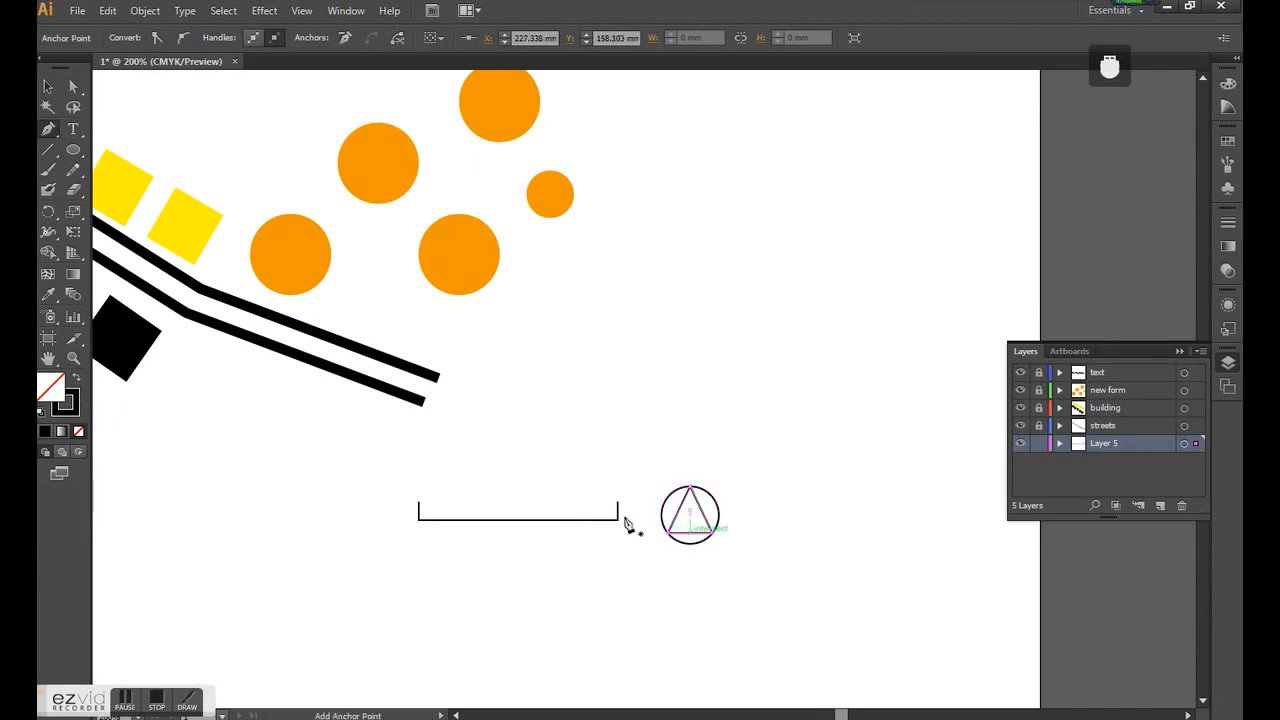
pyautogui.click(77, 374)
pyautogui.click(50, 83)
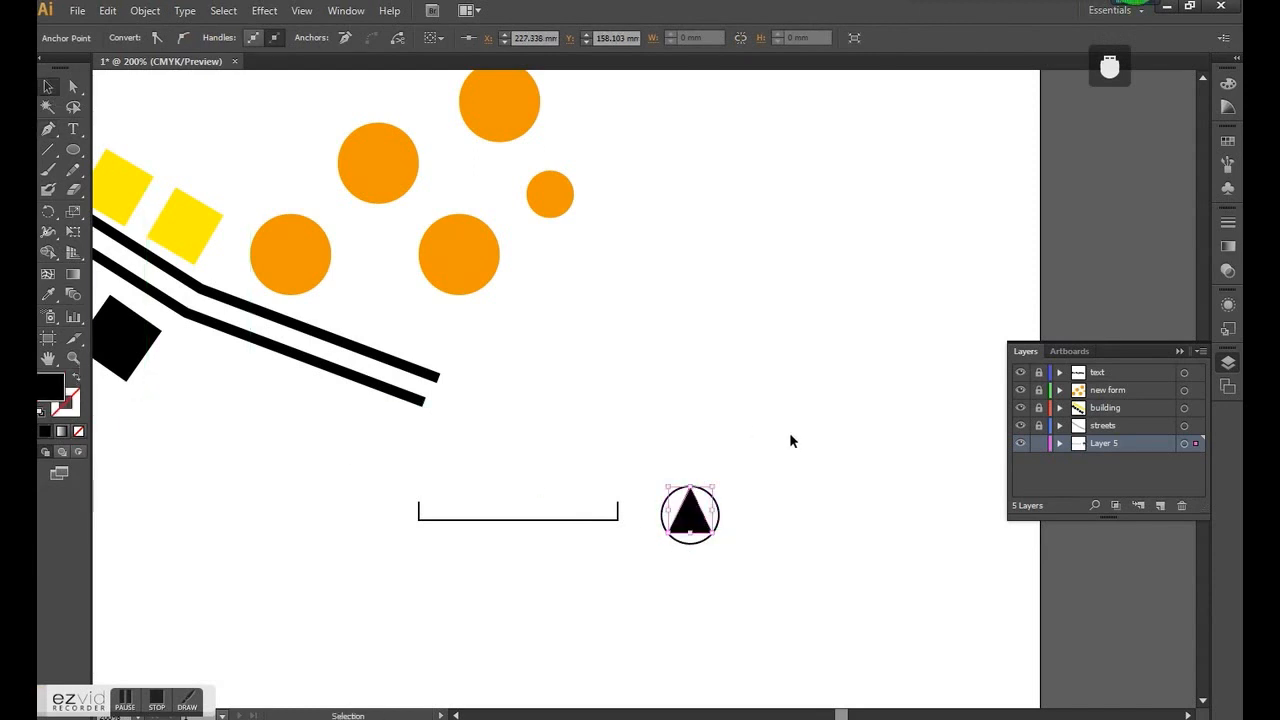
# - Move the scale bar and north symbol together towards the artboard's lower-right corner
pyautogui.scroll(-2, 810, 512)
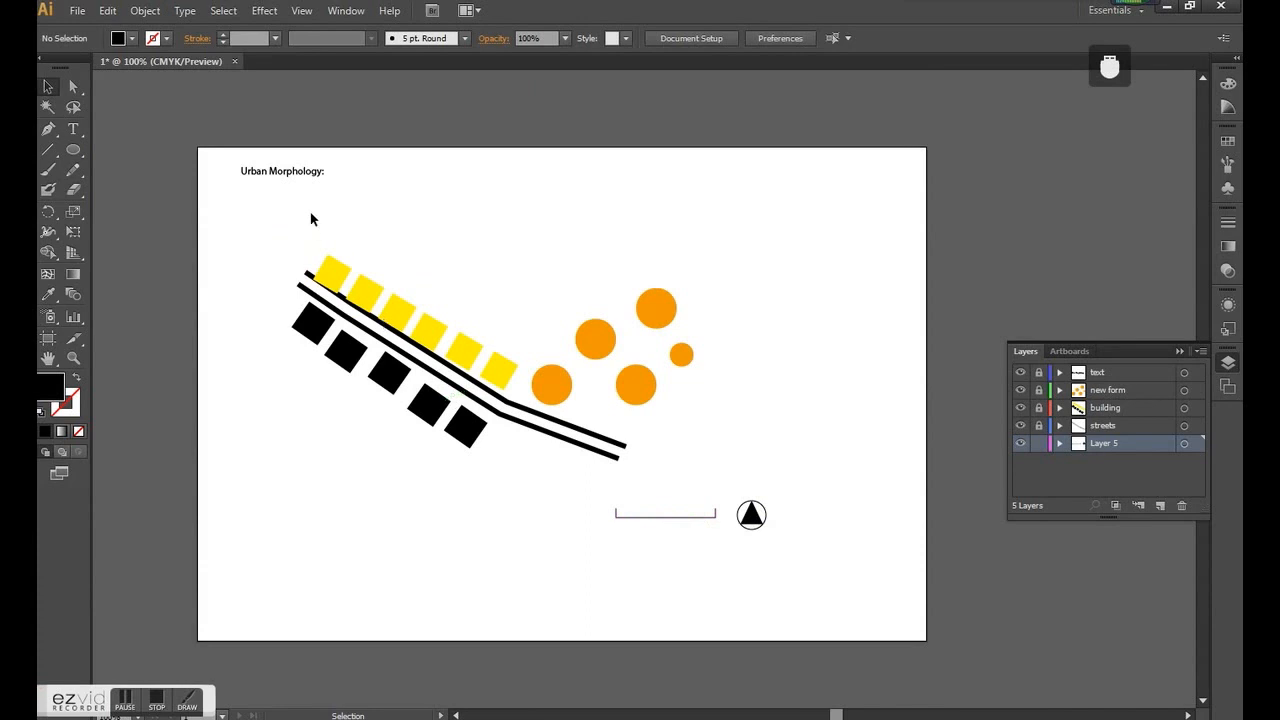
pyautogui.moveTo(838, 578); pyautogui.dragTo(679, 511)
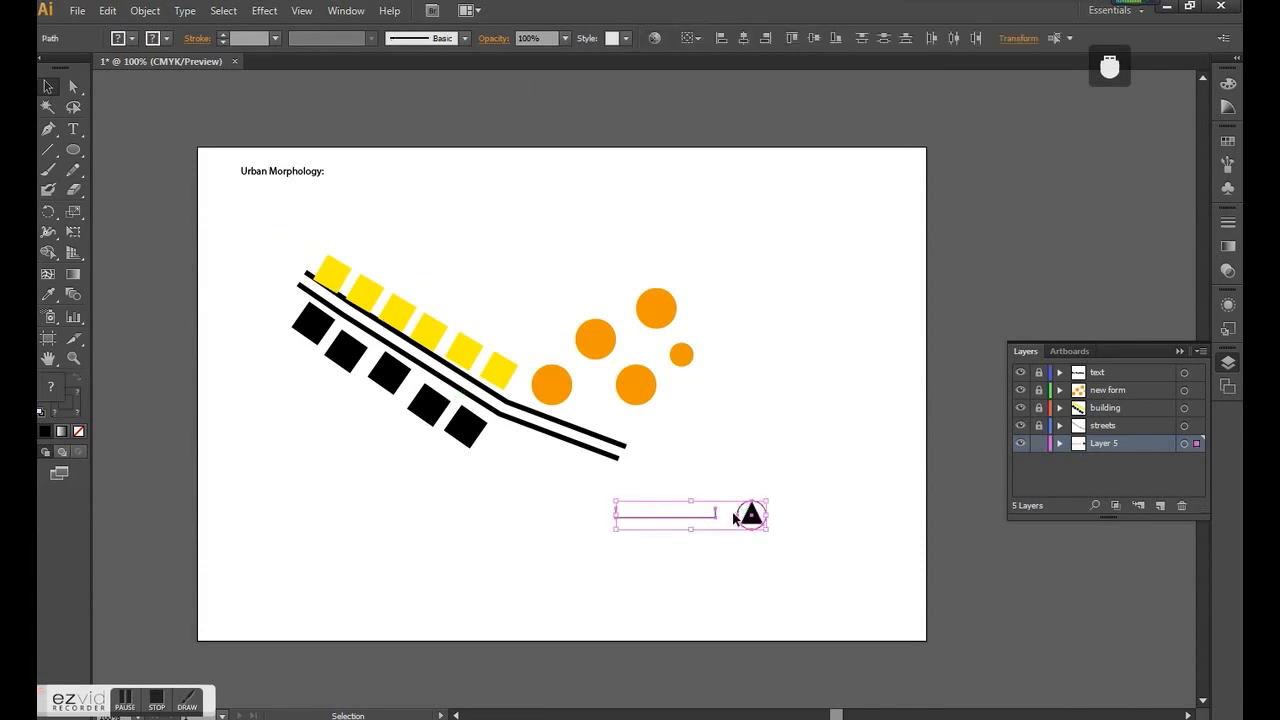
pyautogui.moveTo(756, 528); pyautogui.dragTo(818, 590)
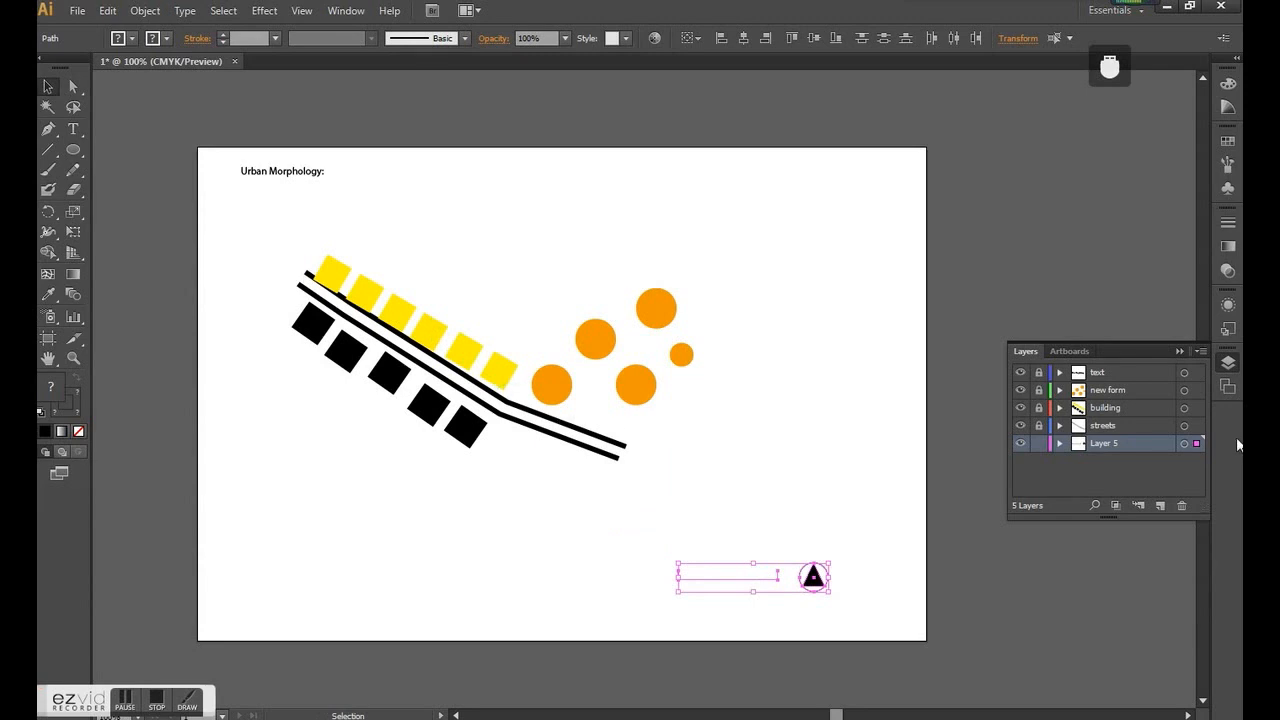
pyautogui.click(822, 404)
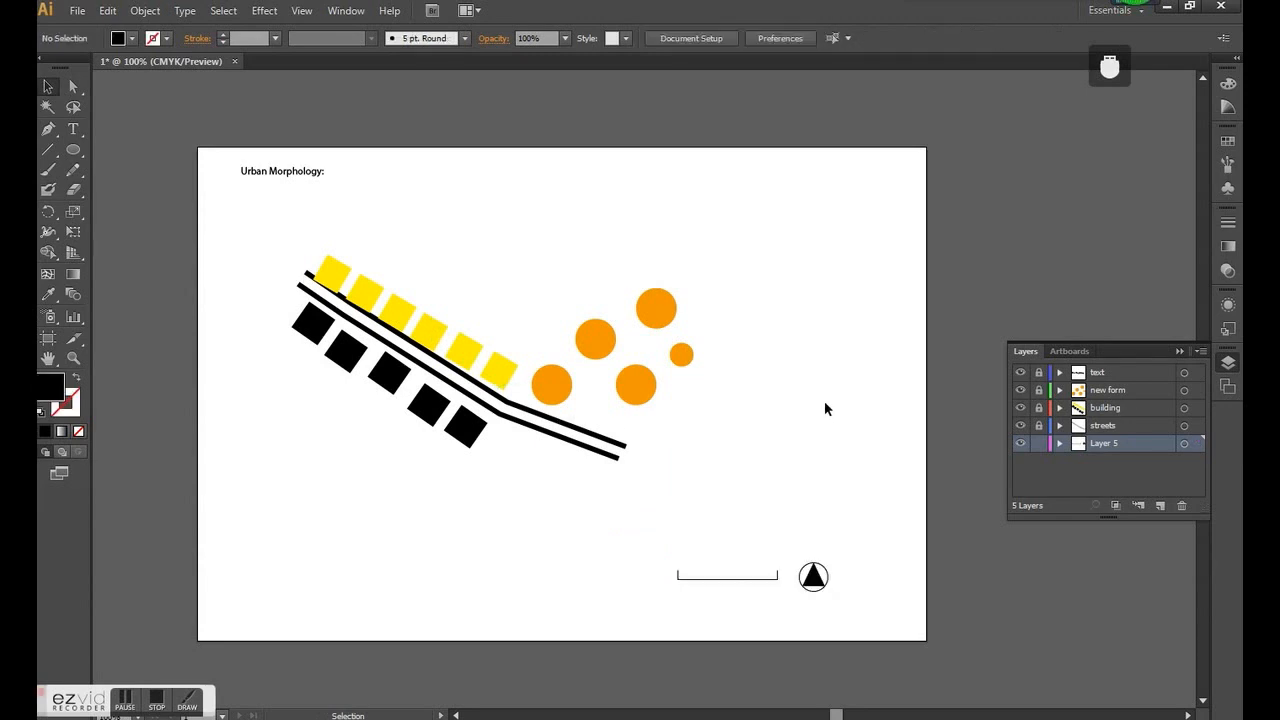
# - Lock Layer 5 and rename it "legend"
pyautogui.click(1038, 443)
pyautogui.moveTo(1135, 440)
pyautogui.mouseDown()
pyautogui.moveTo(1136, 389)
pyautogui.moveTo(1131, 447)
pyautogui.mouseUp()
pyautogui.doubleClick(1131, 446)
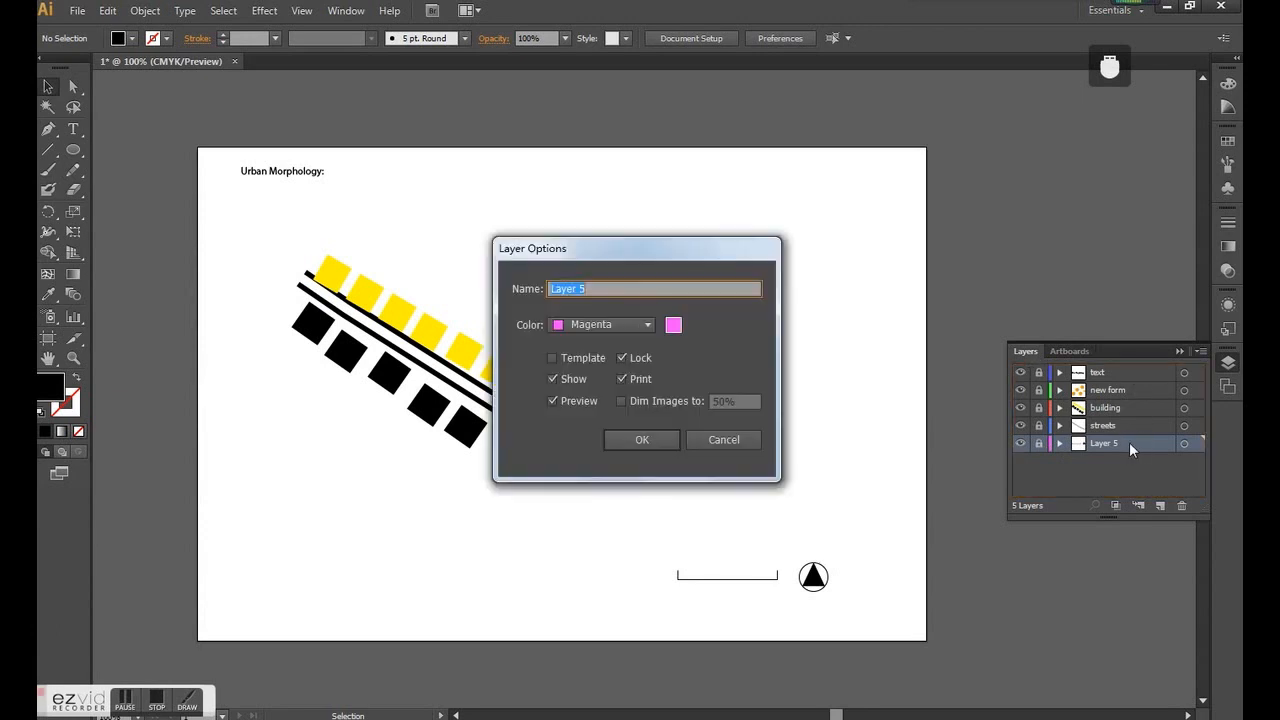
pyautogui.write('legend')
pyautogui.press('Return')
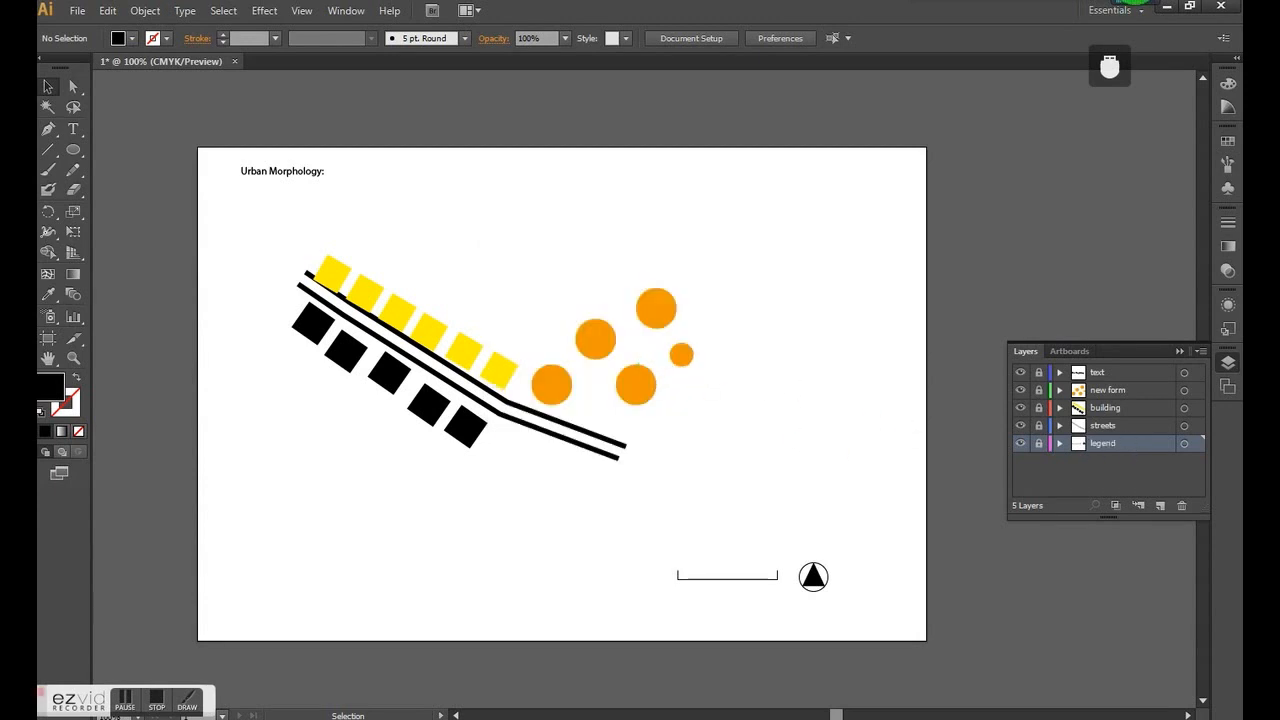
pyautogui.click(1228, 364)
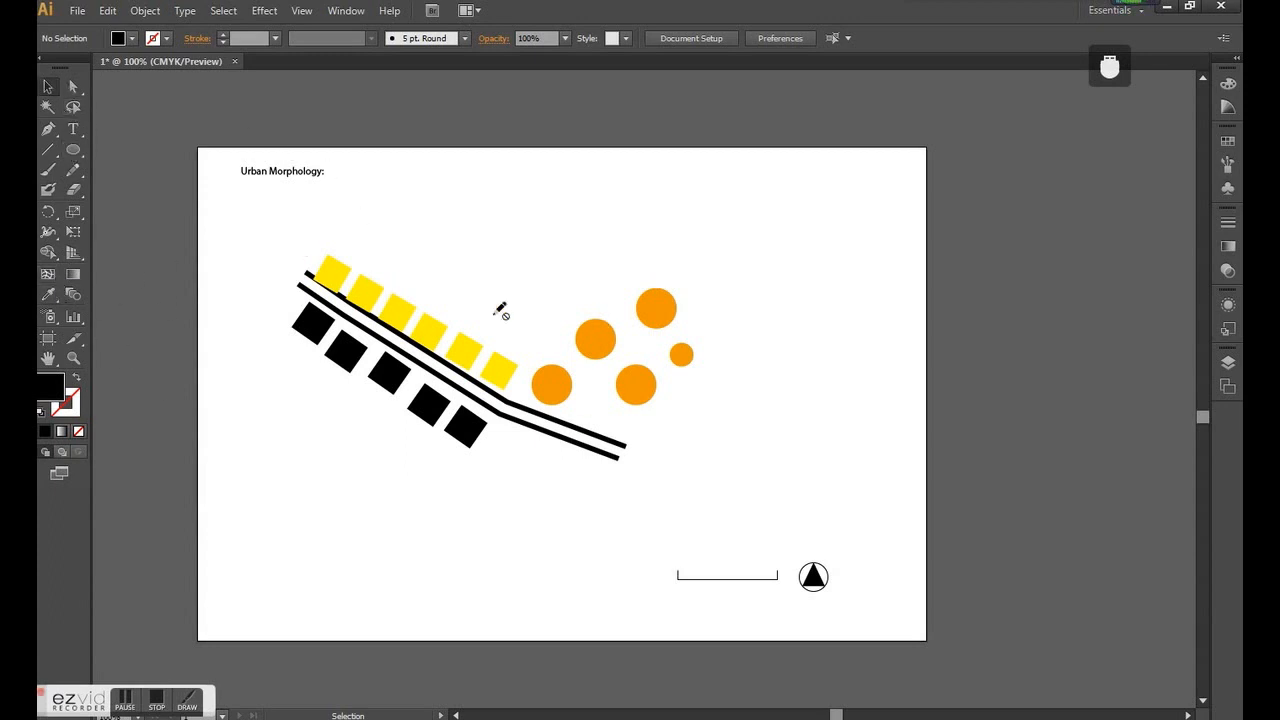
pyautogui.click(81, 16)
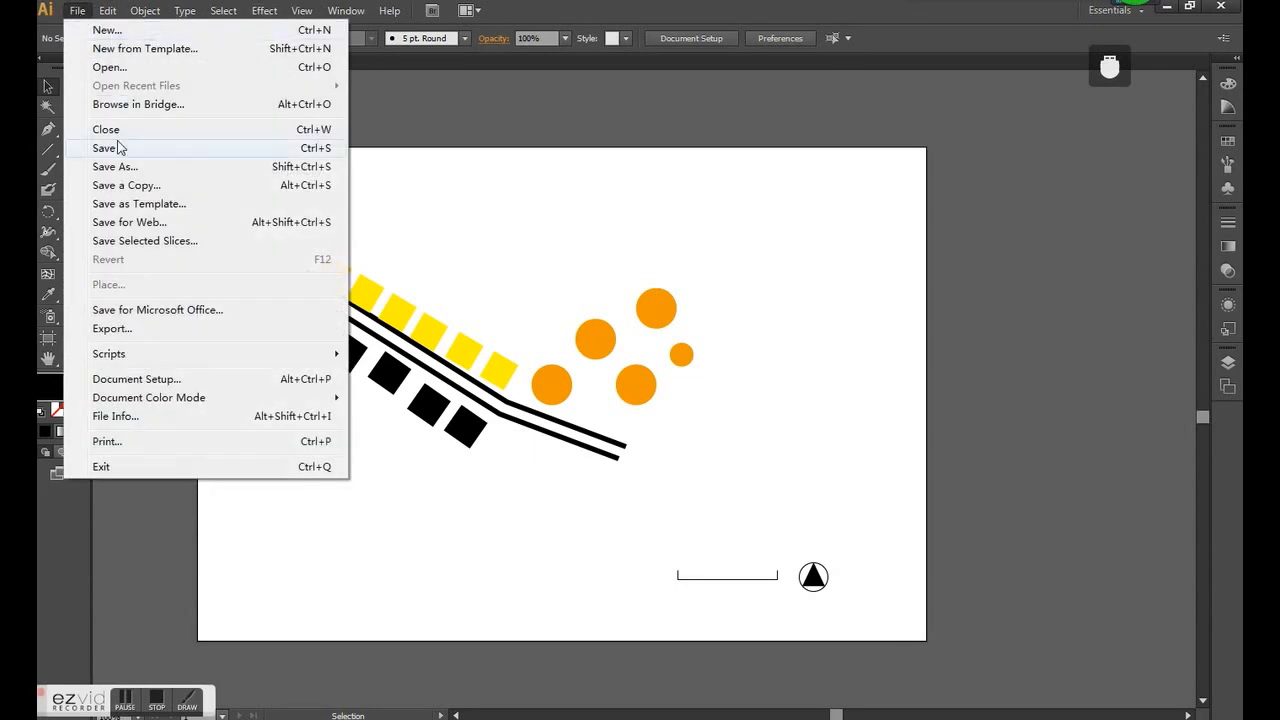
pyautogui.click(129, 70)
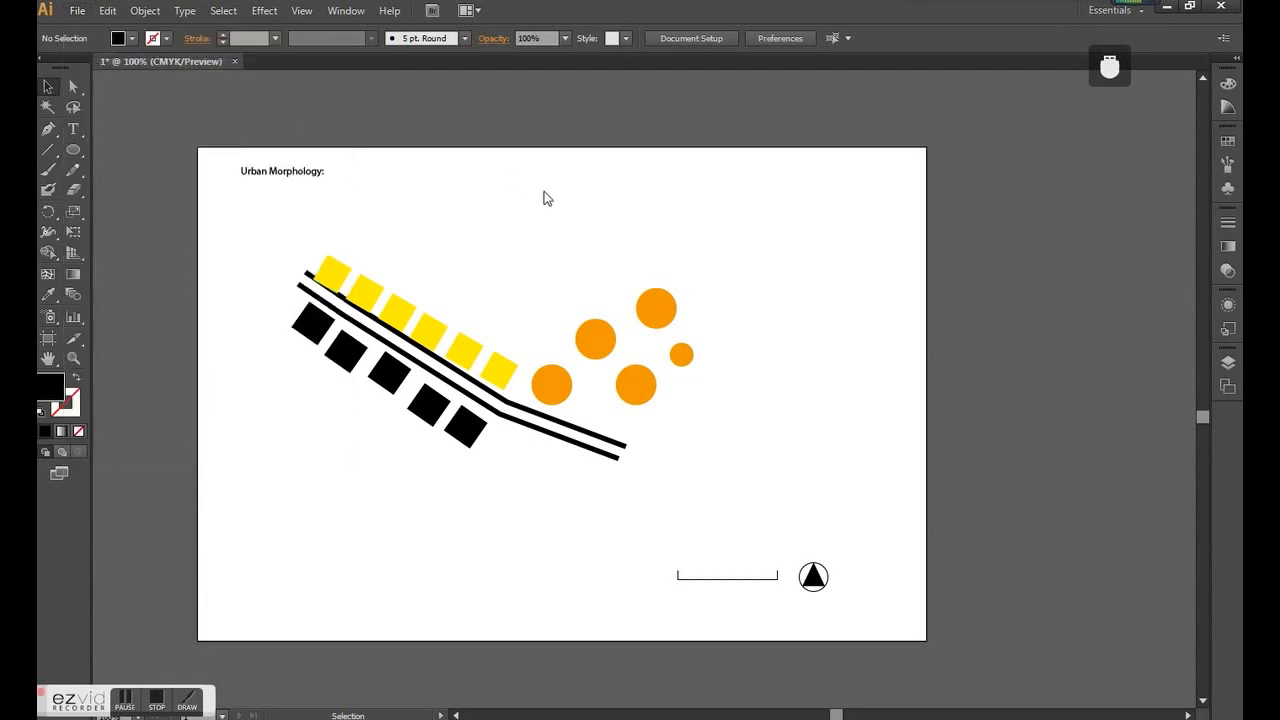
pyautogui.click(112, 146)
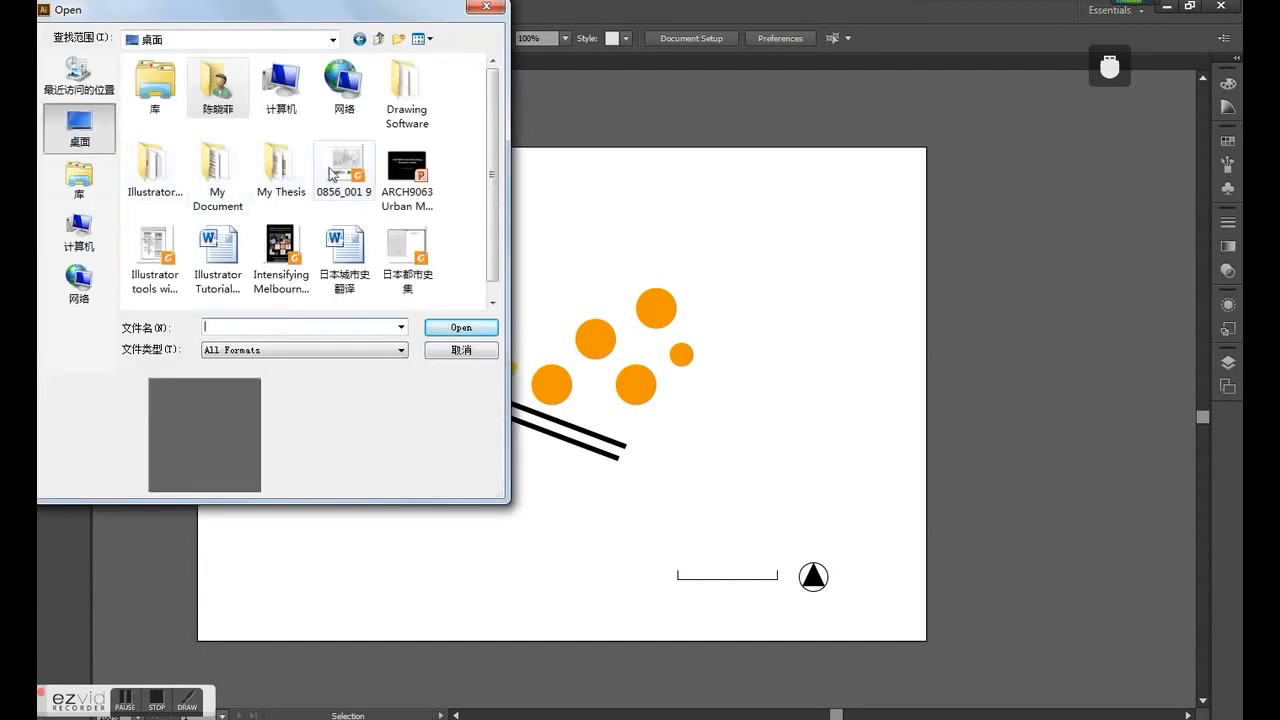
pyautogui.click(262, 174)
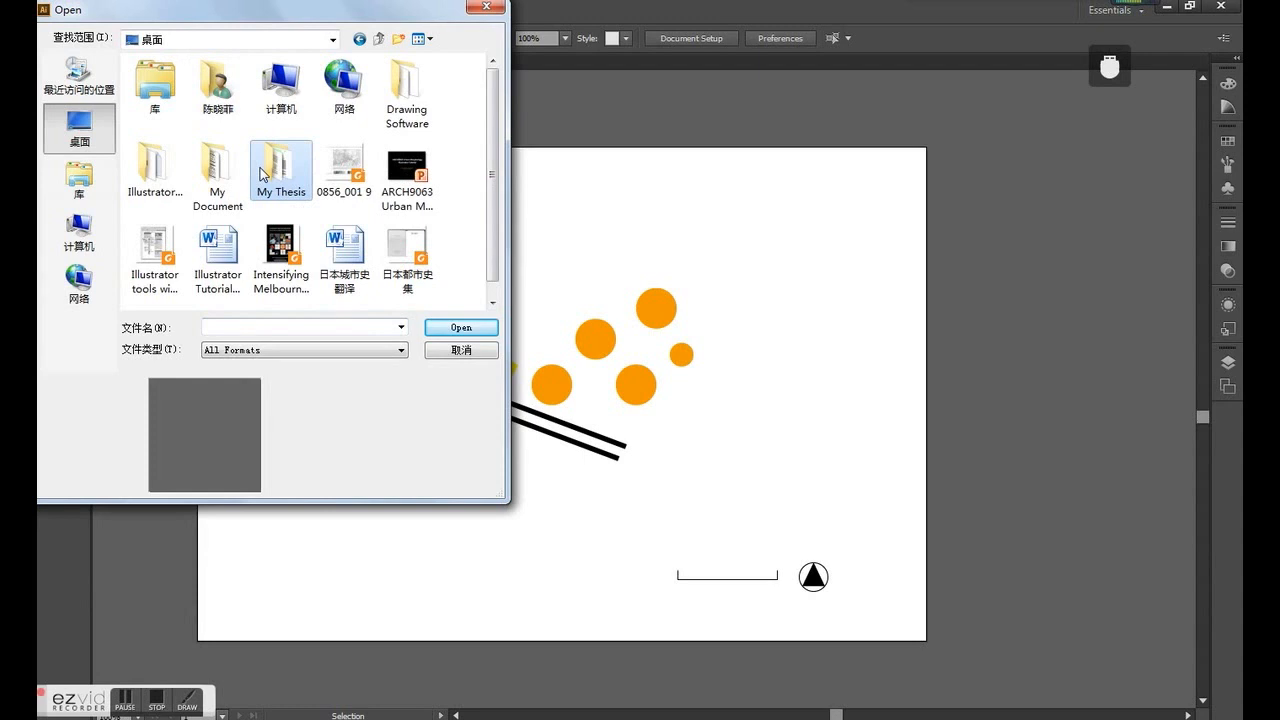
pyautogui.doubleClick(262, 174)
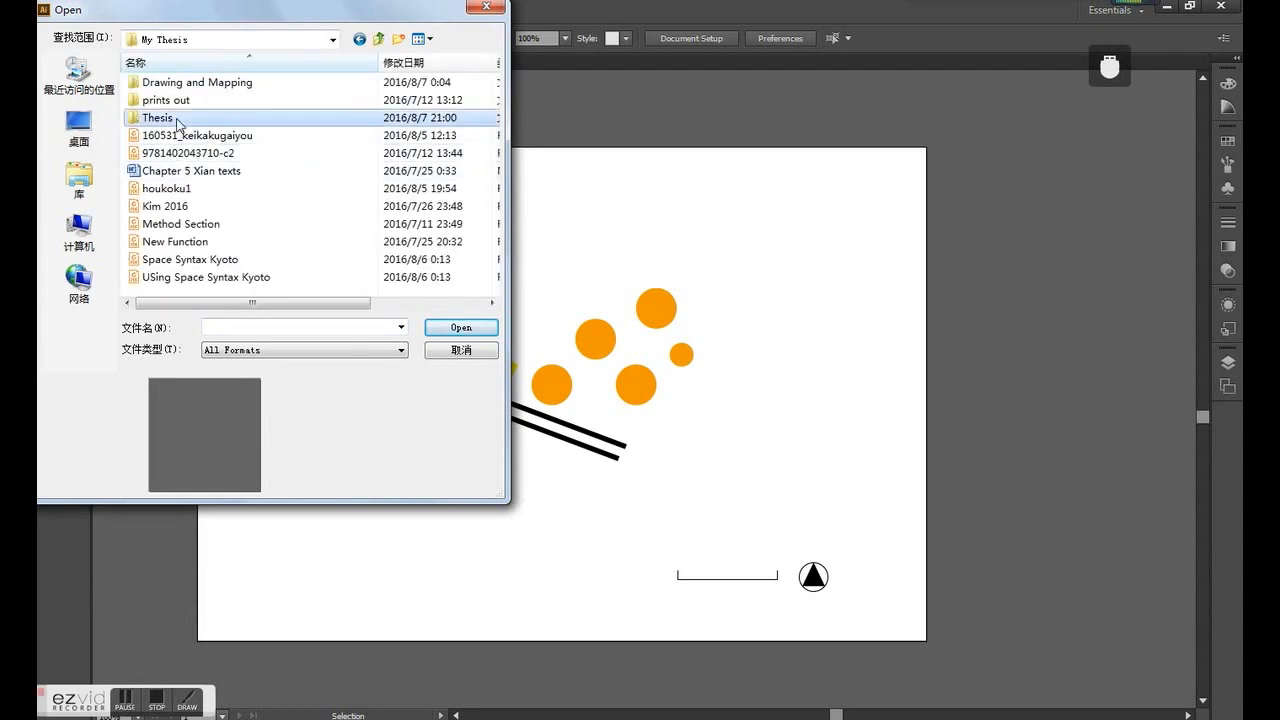
pyautogui.doubleClick(178, 118)
pyautogui.click(380, 39)
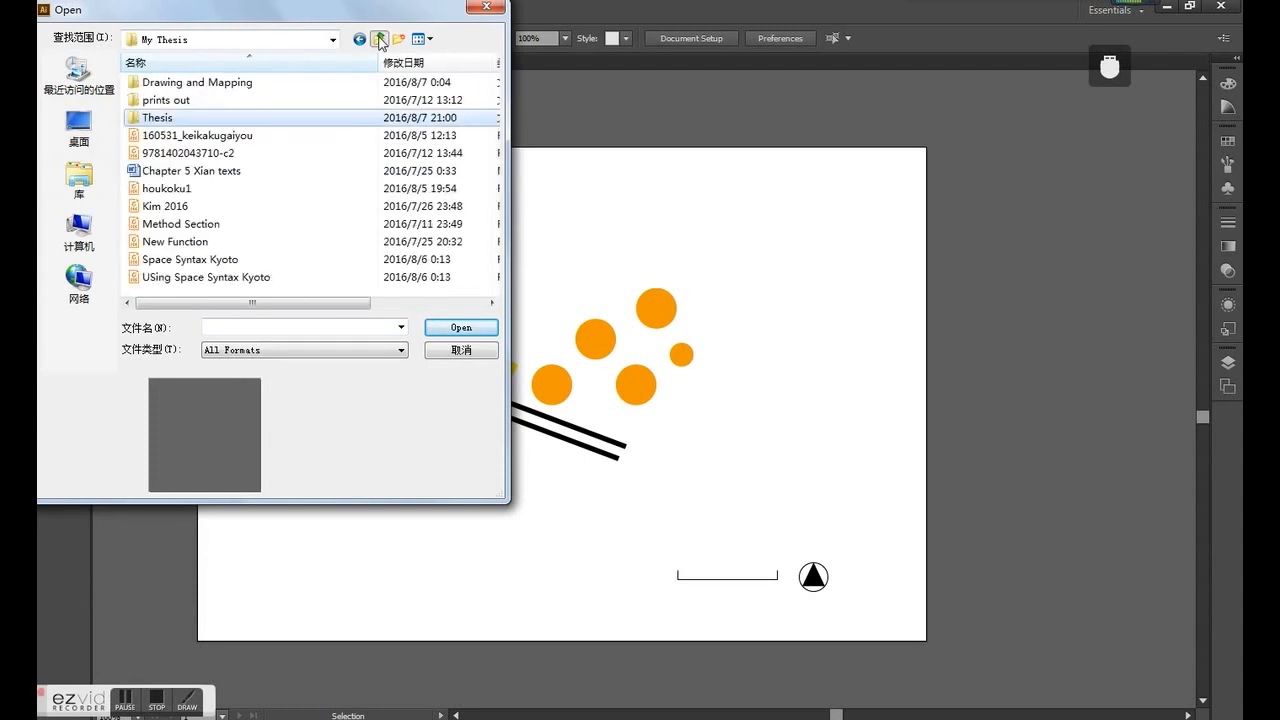
pyautogui.click(380, 39)
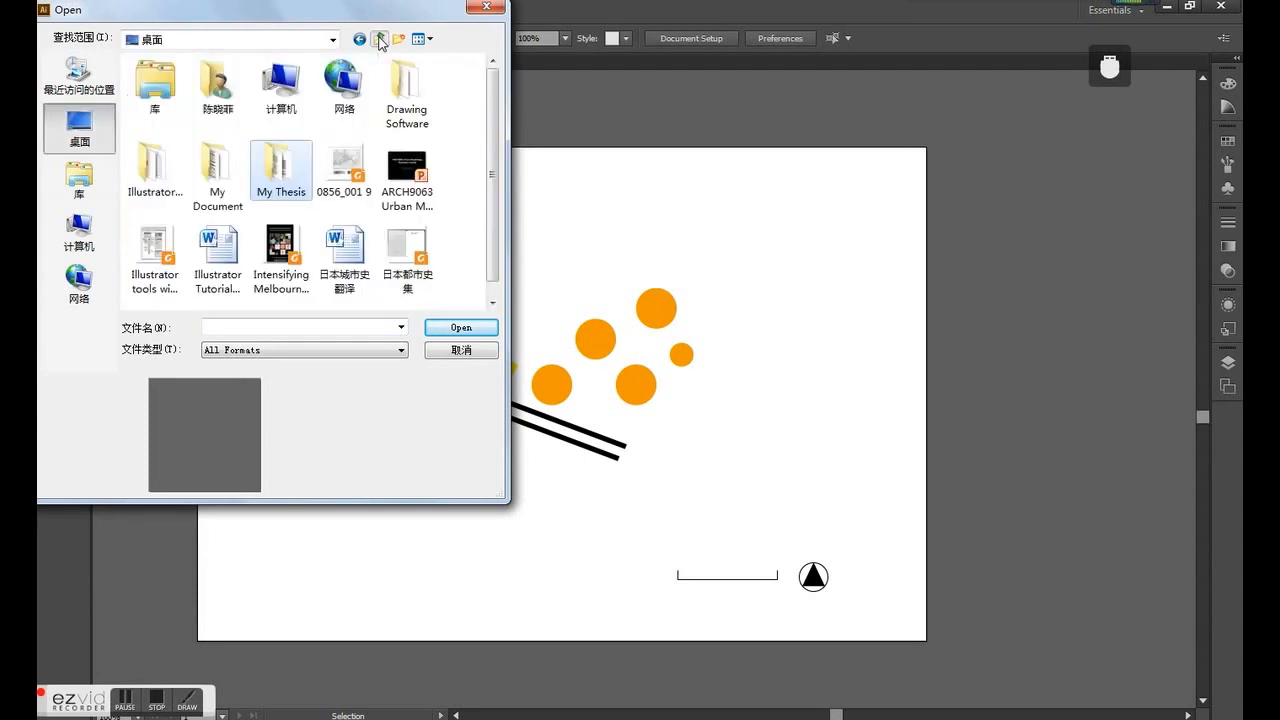
pyautogui.click(466, 352)
# - Switch to the web browser and search Google for "urban morphology" in a new tab
pyautogui.click(328, 717)
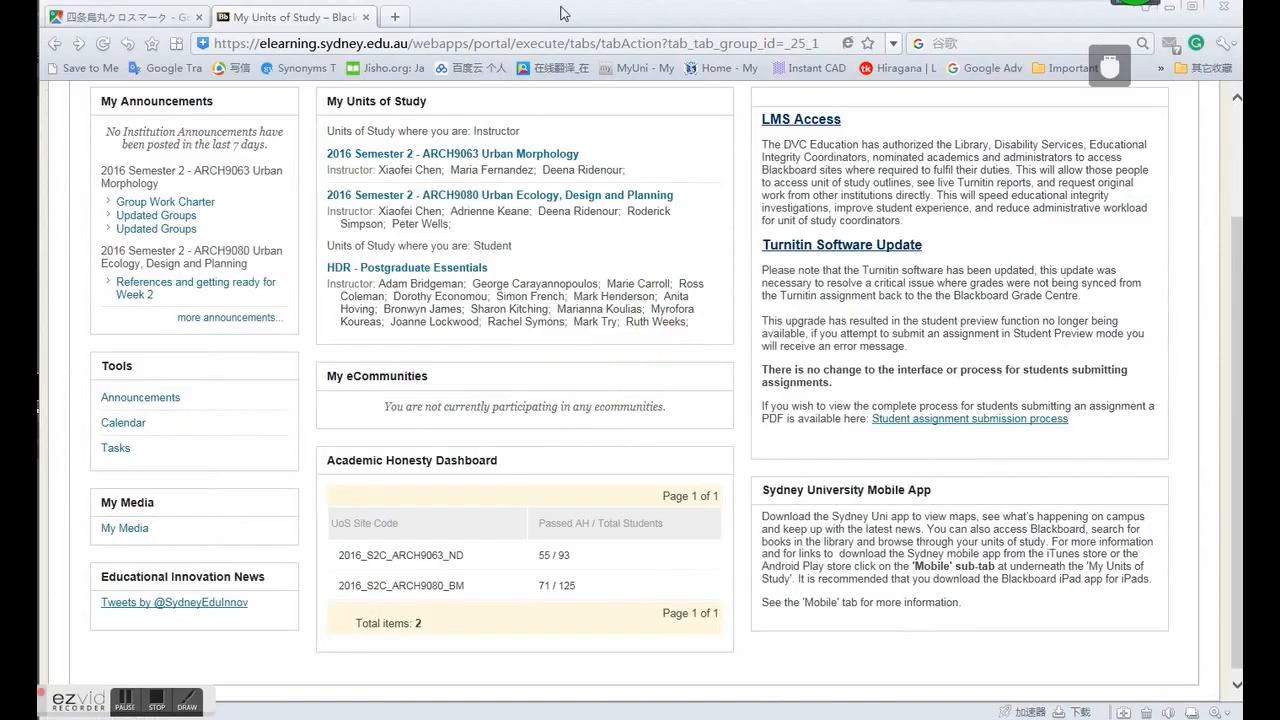
pyautogui.click(395, 17)
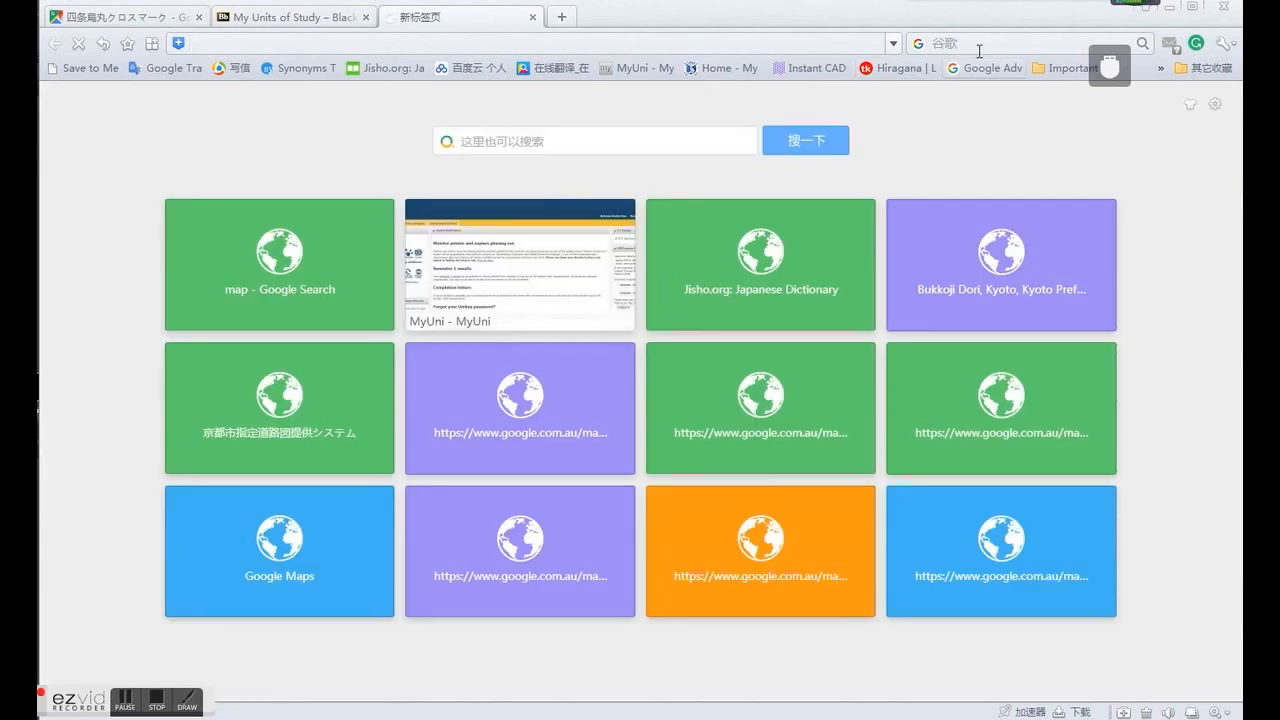
pyautogui.click(976, 40)
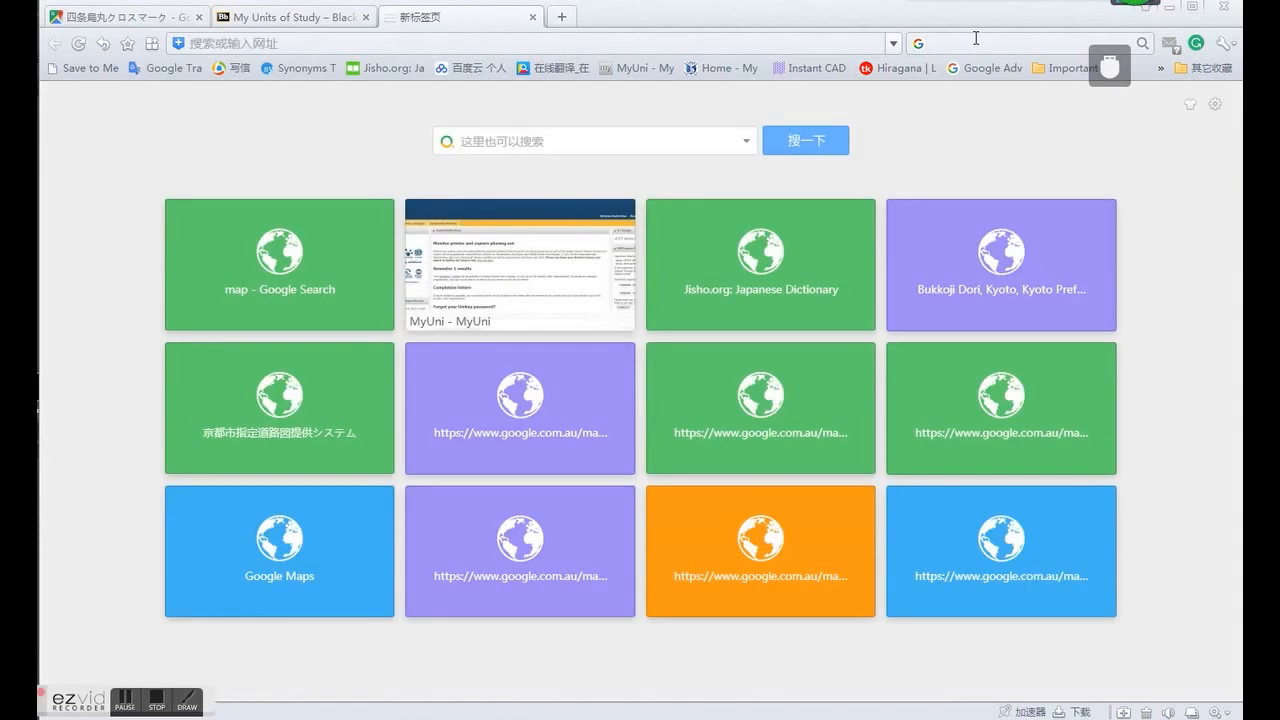
pyautogui.write('ur')
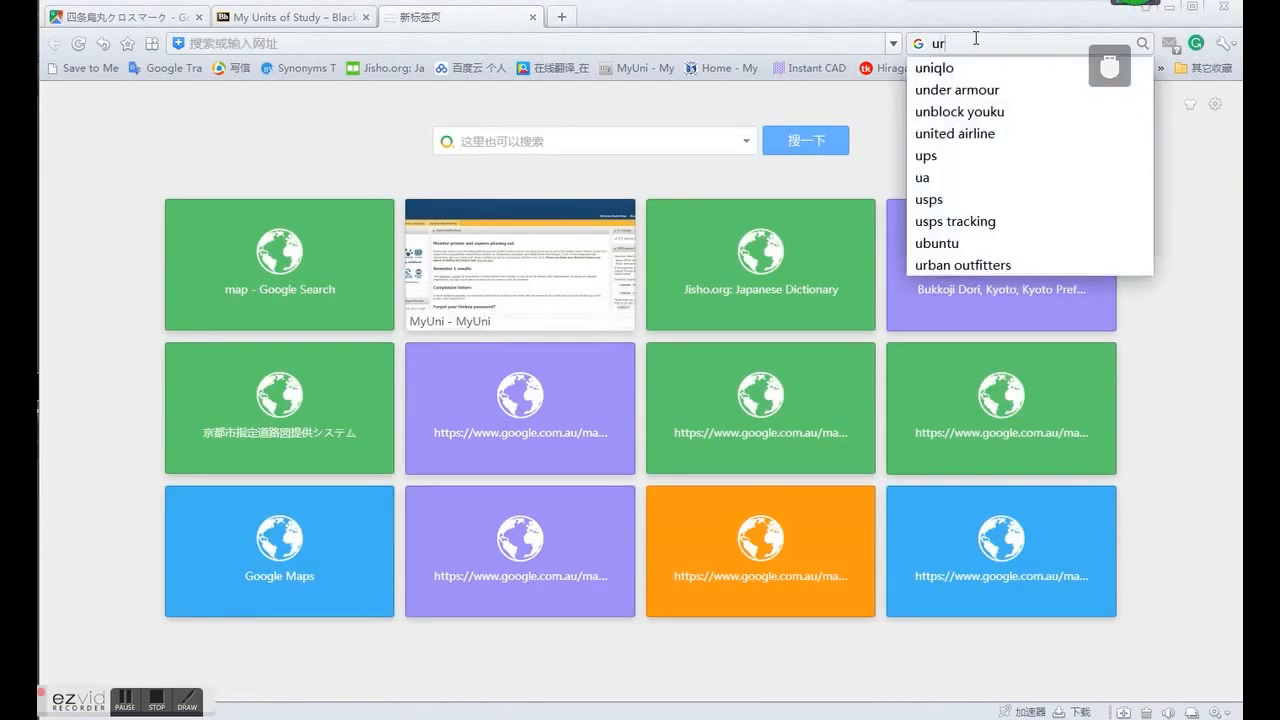
pyautogui.write('ban m')
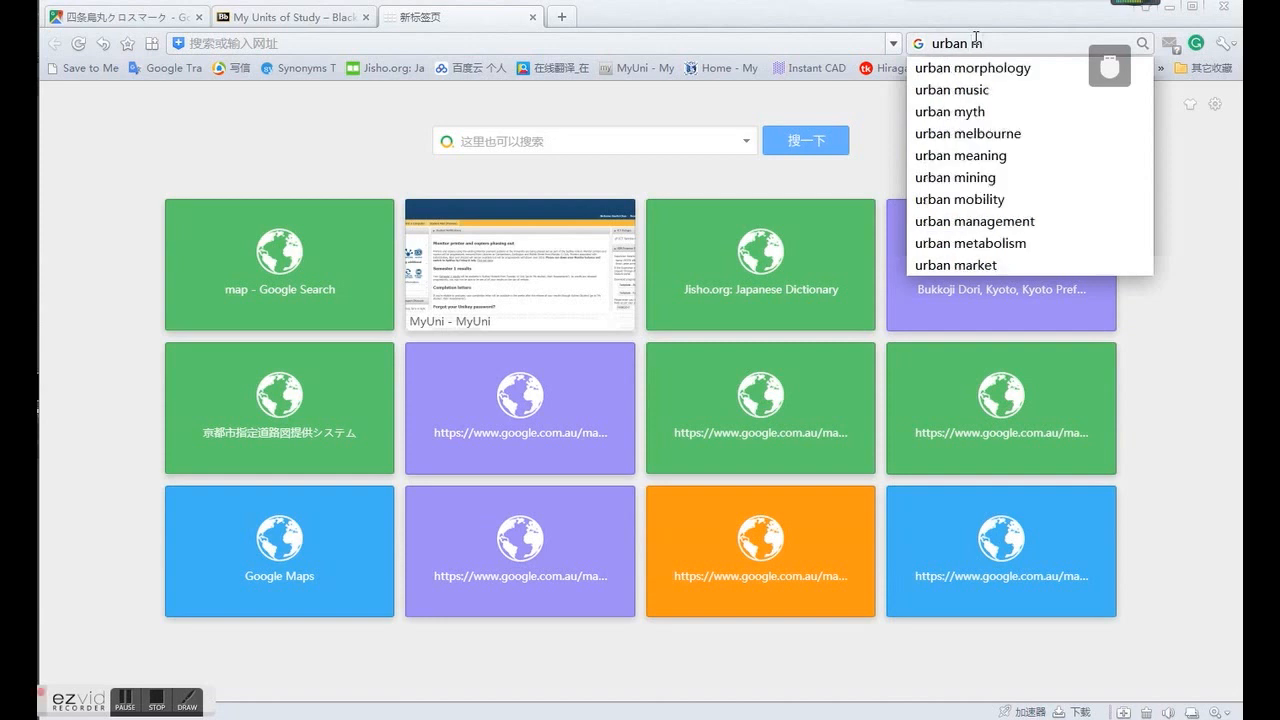
pyautogui.press('BackSpace')
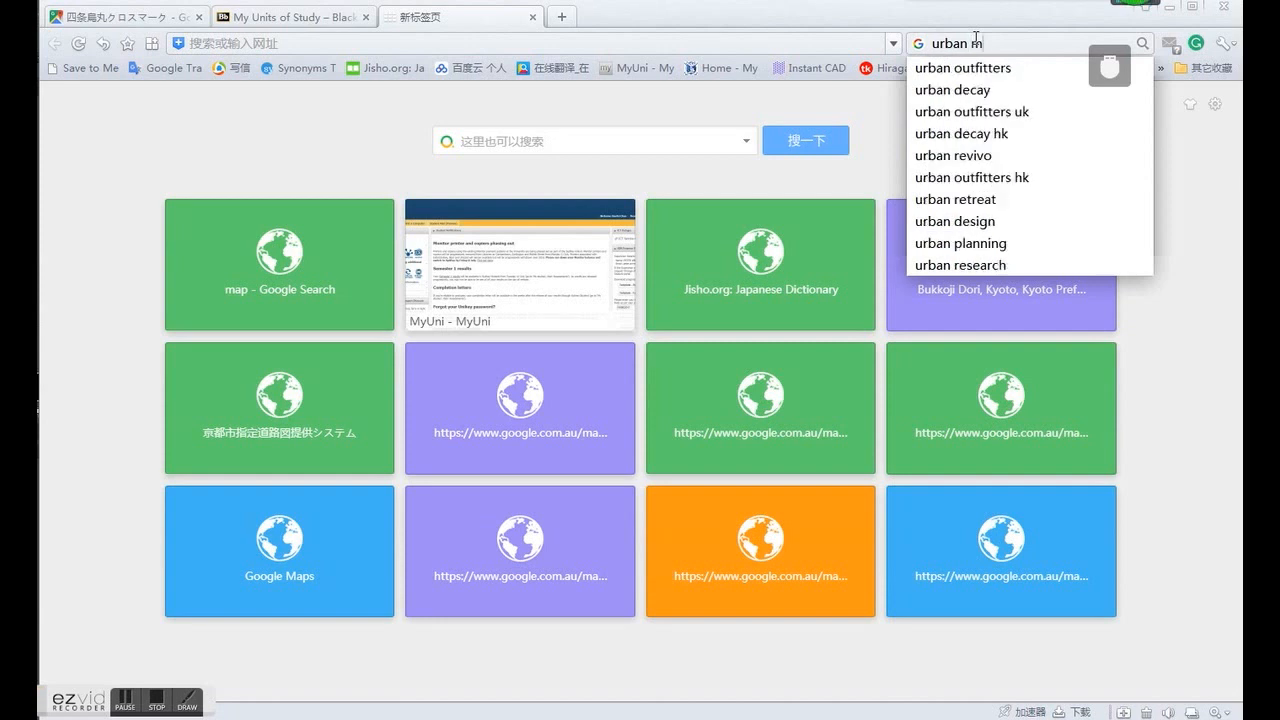
pyautogui.click(988, 66)
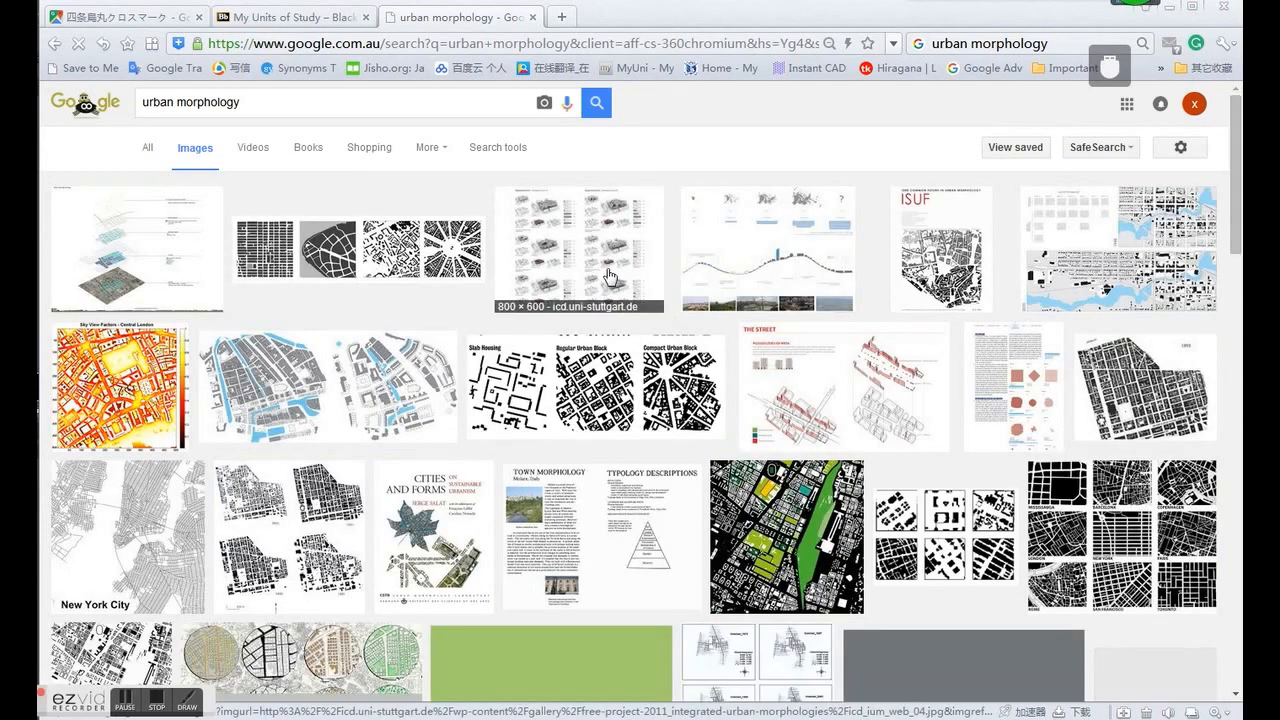
# - Save the image comparing Slab Housing, Regular Urban Block and Compact Urban Block to the desktop as a PNG named 1
pyautogui.scroll(-2, 803, 410)
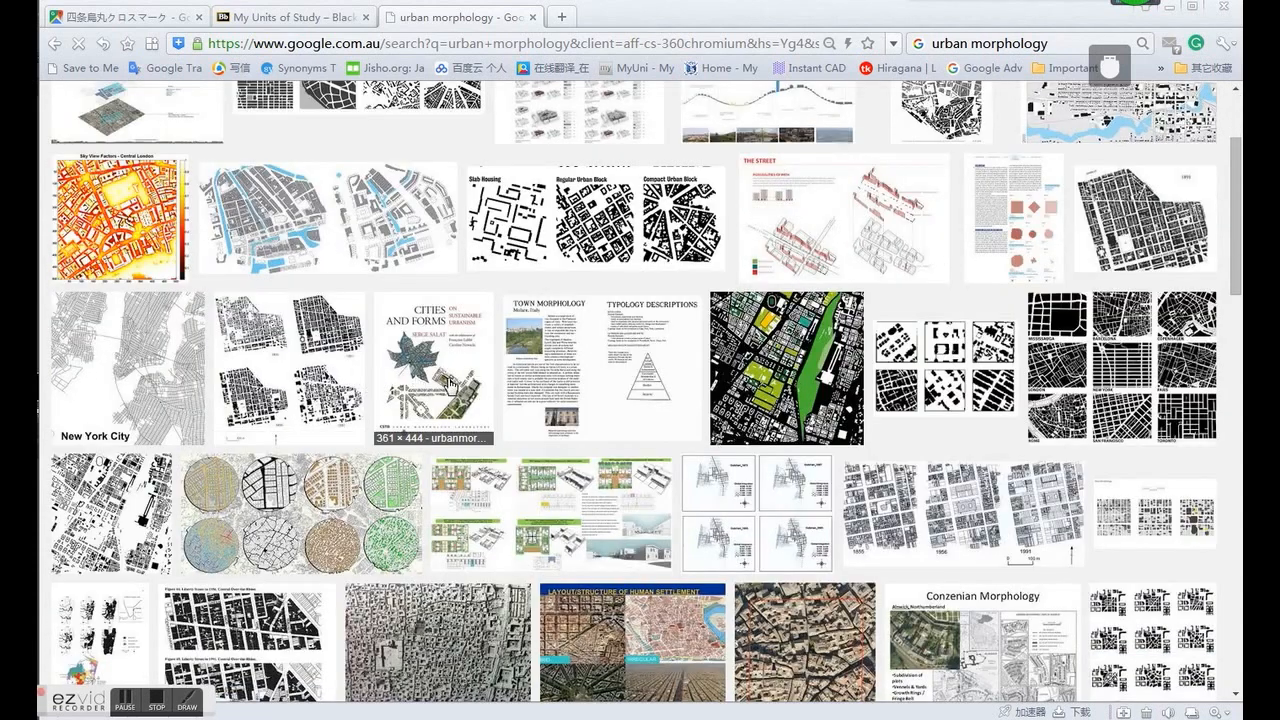
pyautogui.scroll(2, 255, 252)
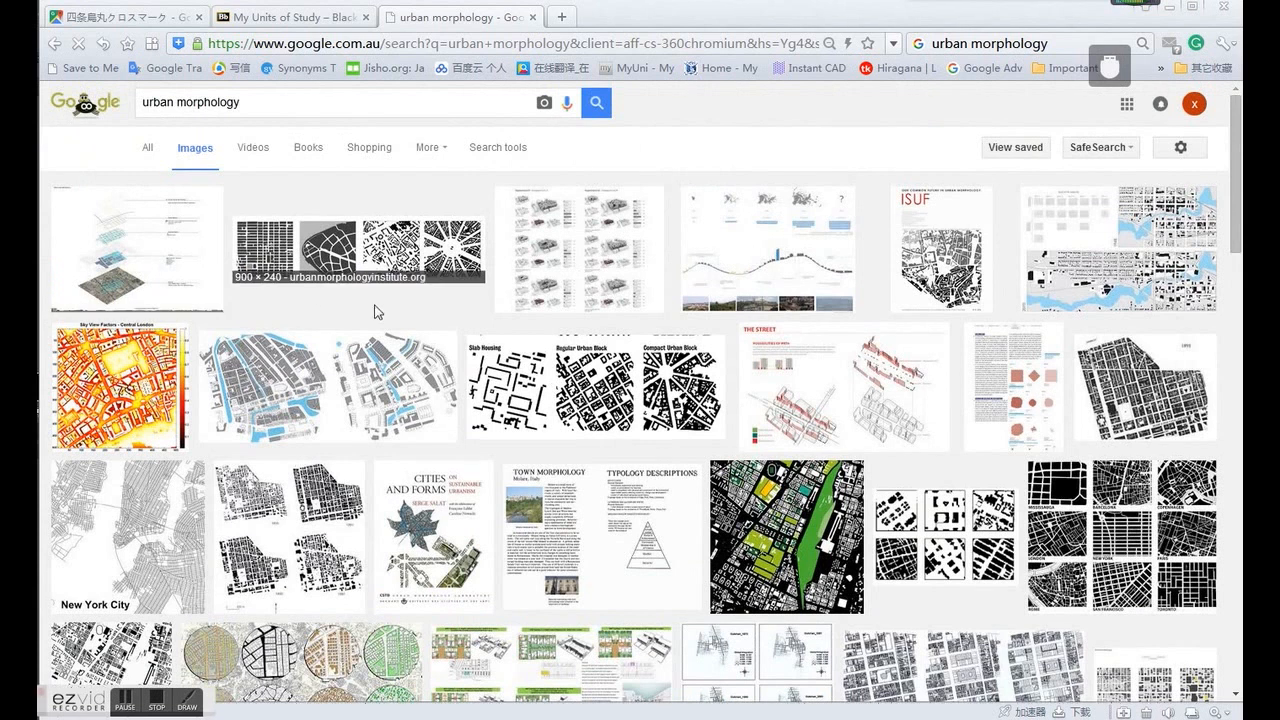
pyautogui.moveTo(380, 718)
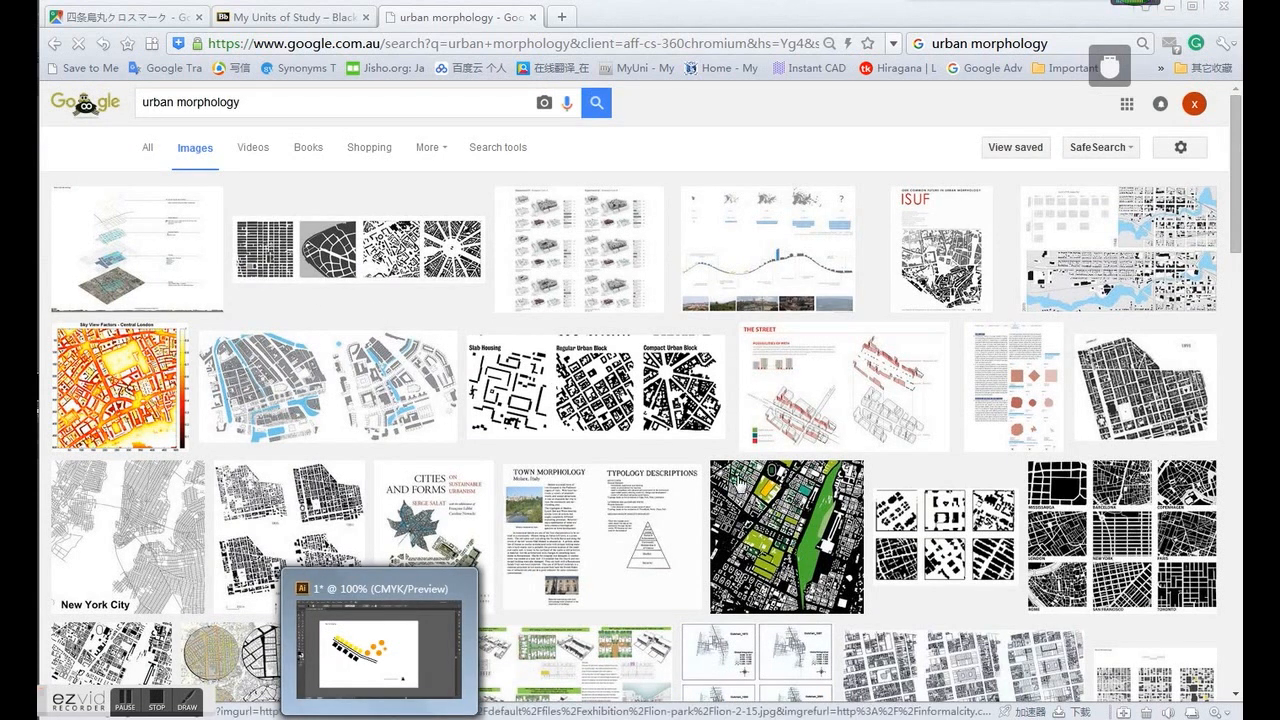
pyautogui.click(688, 400)
pyautogui.rightClick(607, 356)
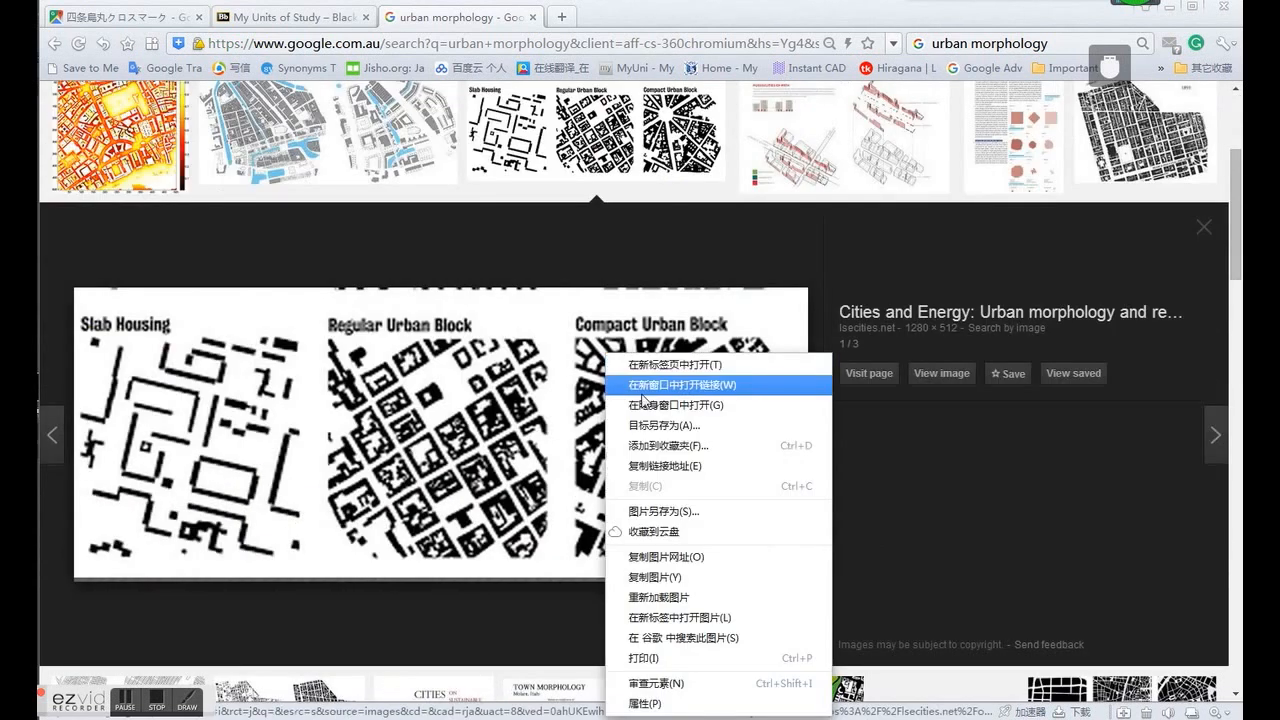
pyautogui.click(666, 511)
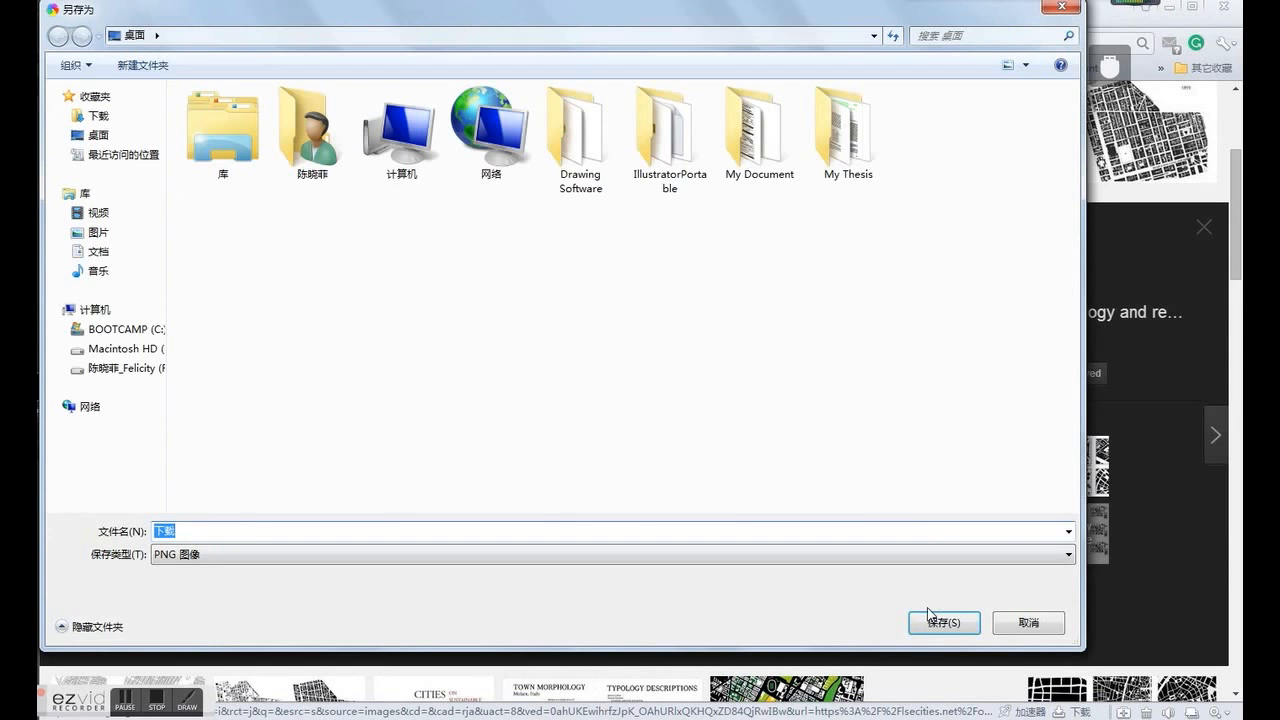
pyautogui.write('1')
pyautogui.click(943, 622)
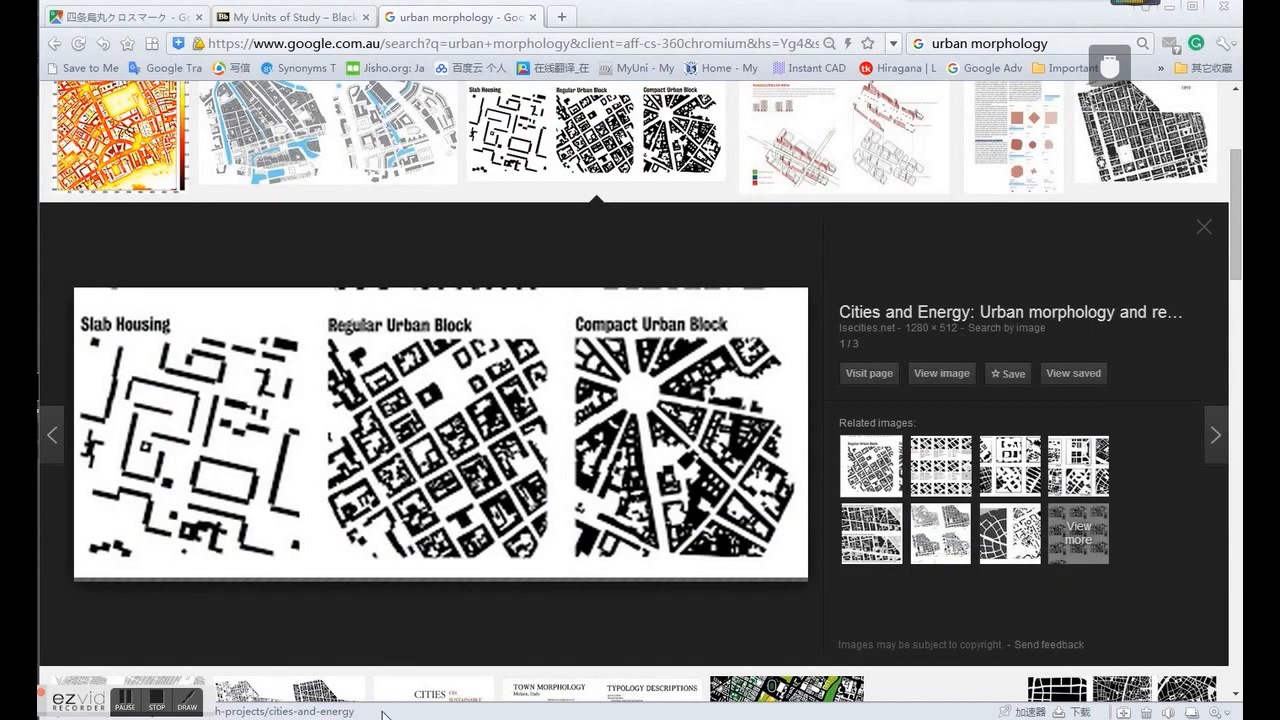
# - Switch back to Illustrator and open the saved image 1 from the desktop
pyautogui.click(470, 717)
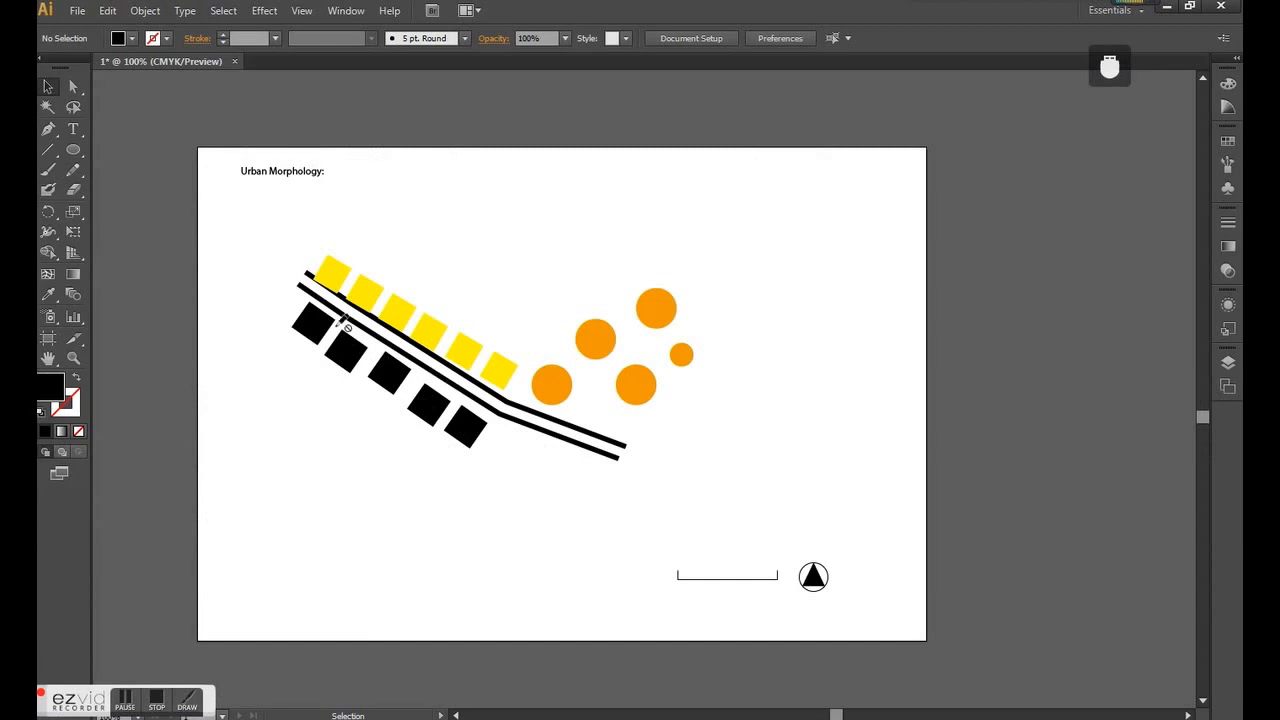
pyautogui.click(77, 11)
pyautogui.click(124, 66)
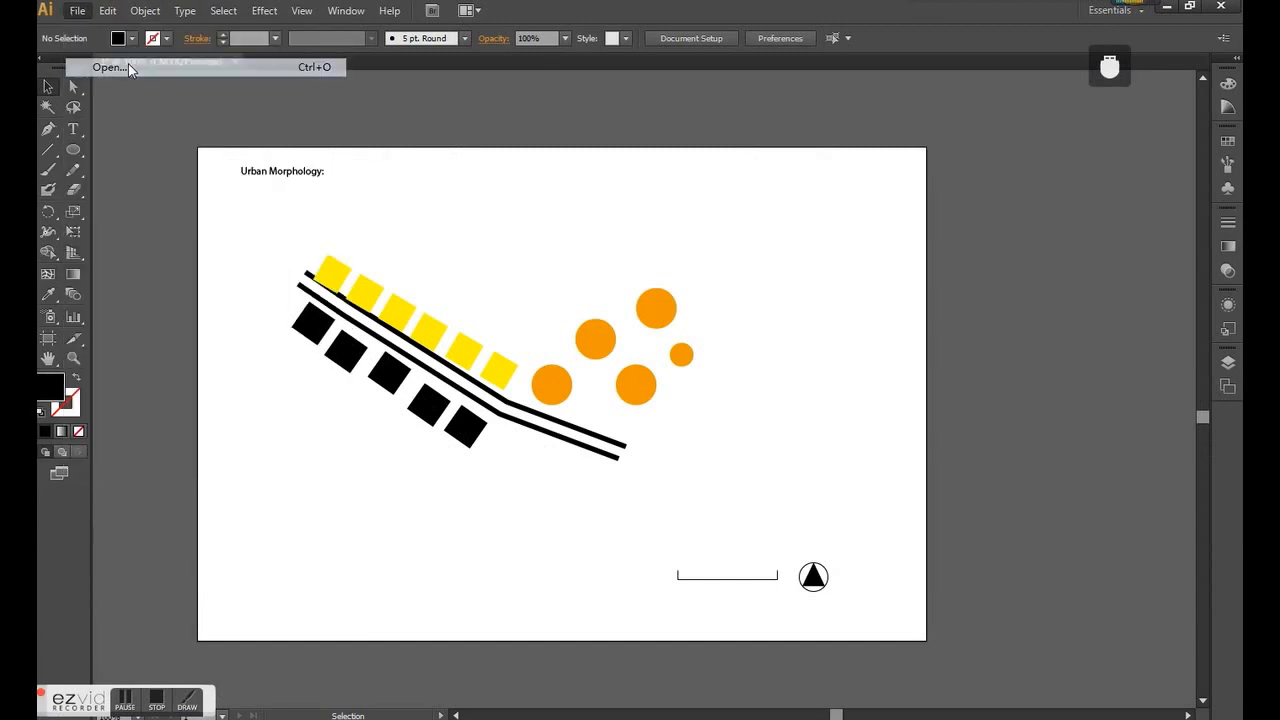
pyautogui.click(80, 128)
pyautogui.moveTo(488, 196); pyautogui.dragTo(497, 258)
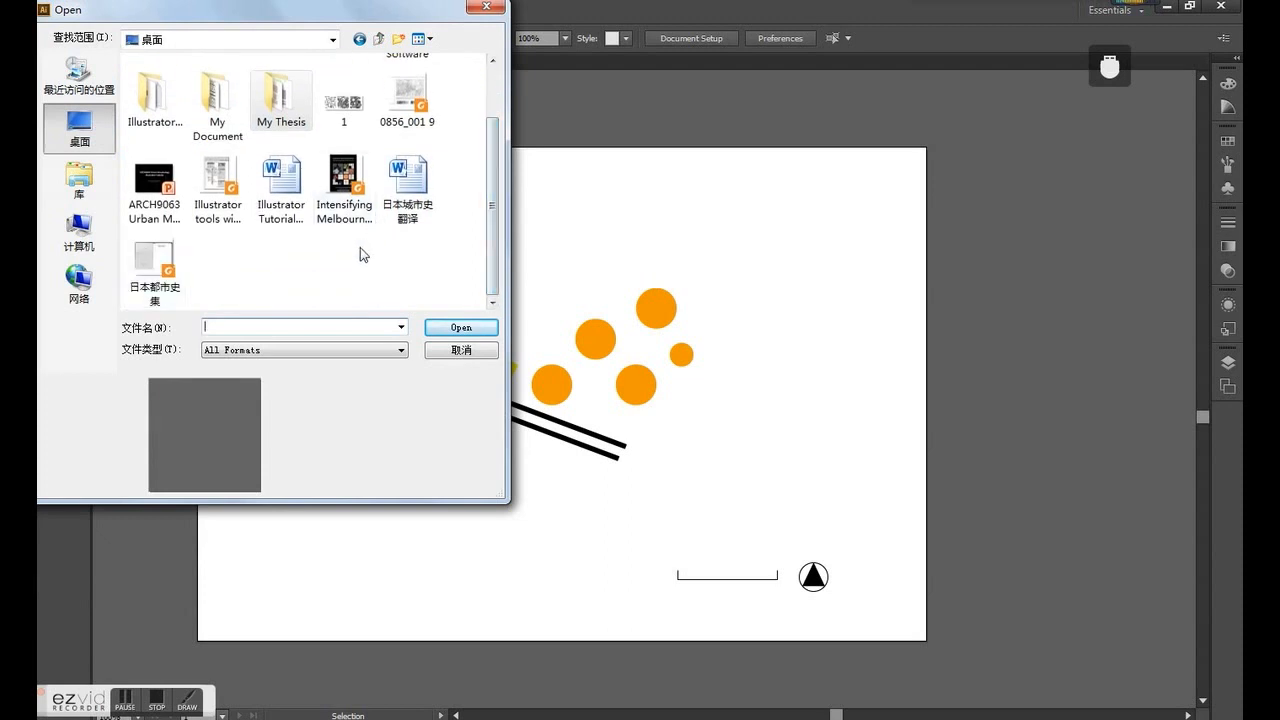
pyautogui.click(344, 98)
pyautogui.click(458, 330)
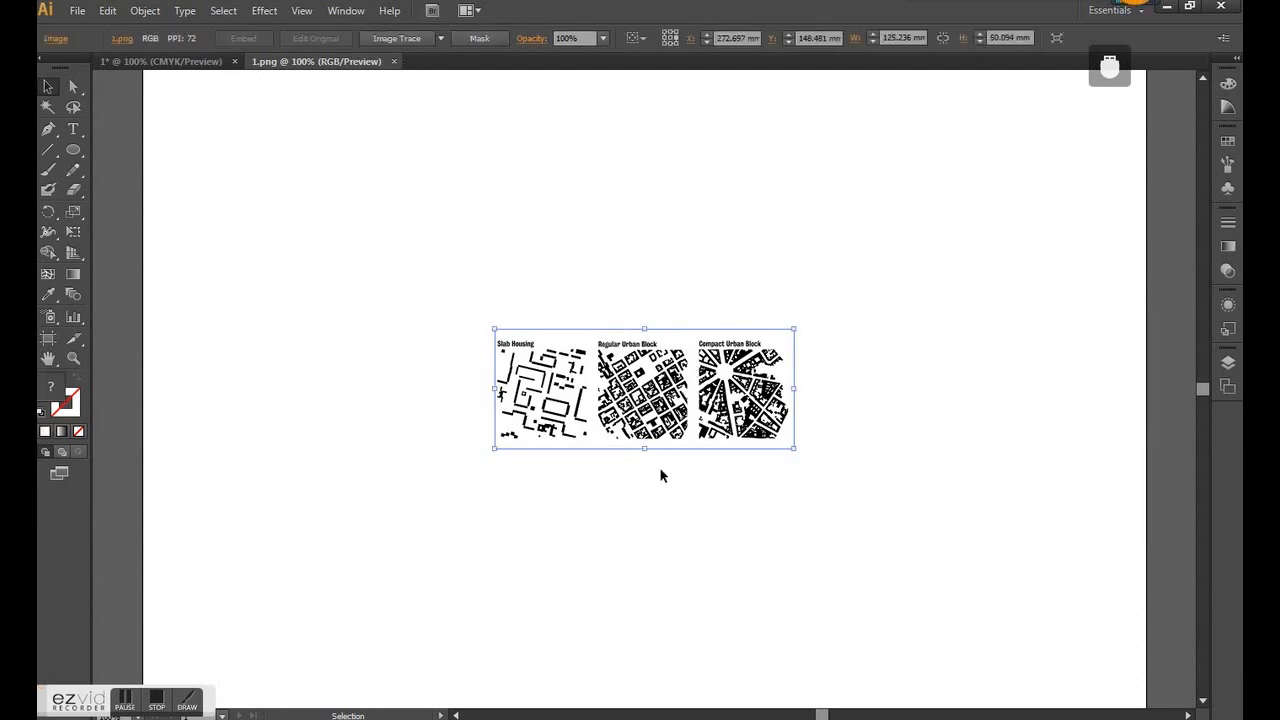
# - Copy the opened map image and return to the urban morphology drawing
pyautogui.press('a')
pyautogui.press('v')
pyautogui.click(160, 61)
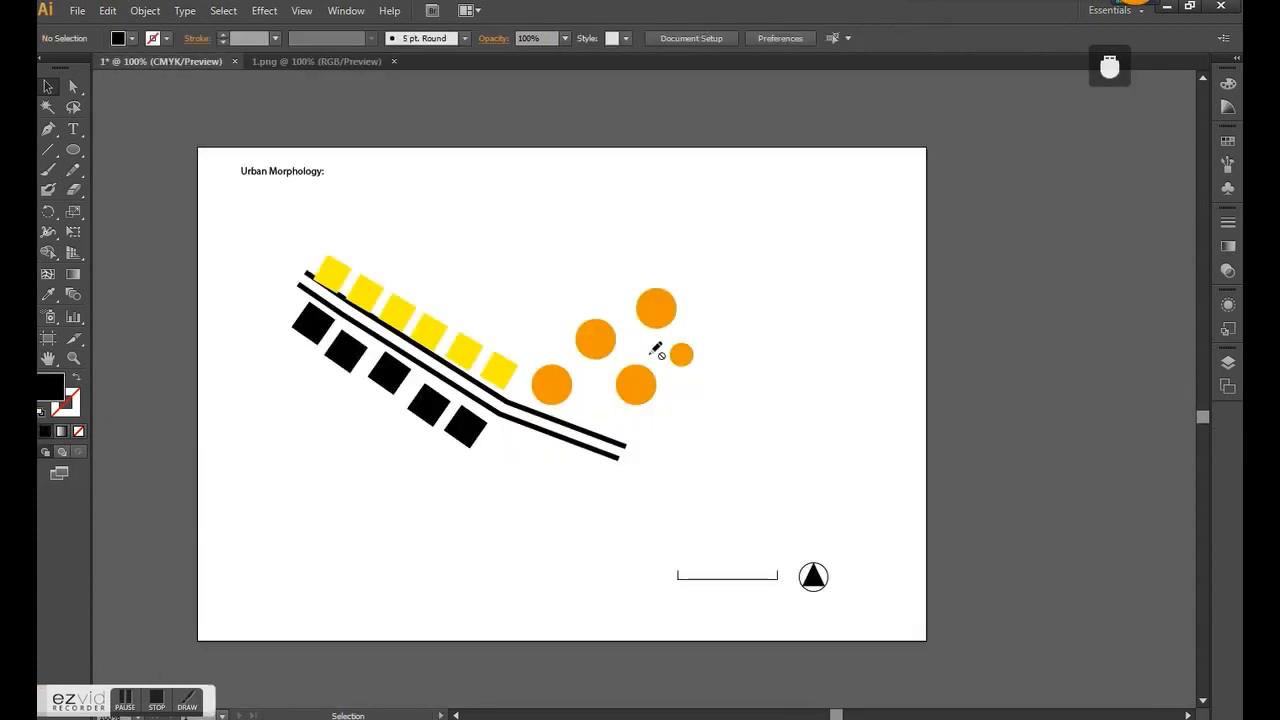
# - Add a new layer to the drawing and move it below the legend layer
pyautogui.click(1229, 384)
pyautogui.click(1160, 506)
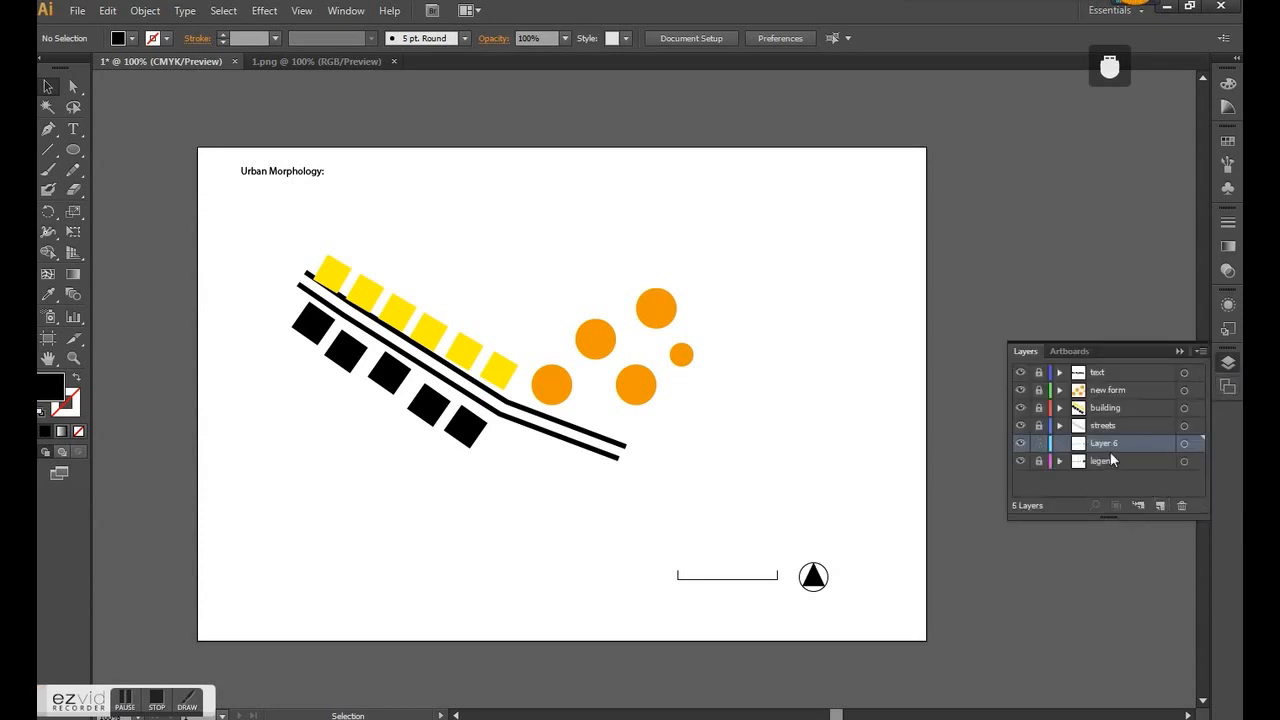
pyautogui.moveTo(1110, 452); pyautogui.dragTo(1113, 461)
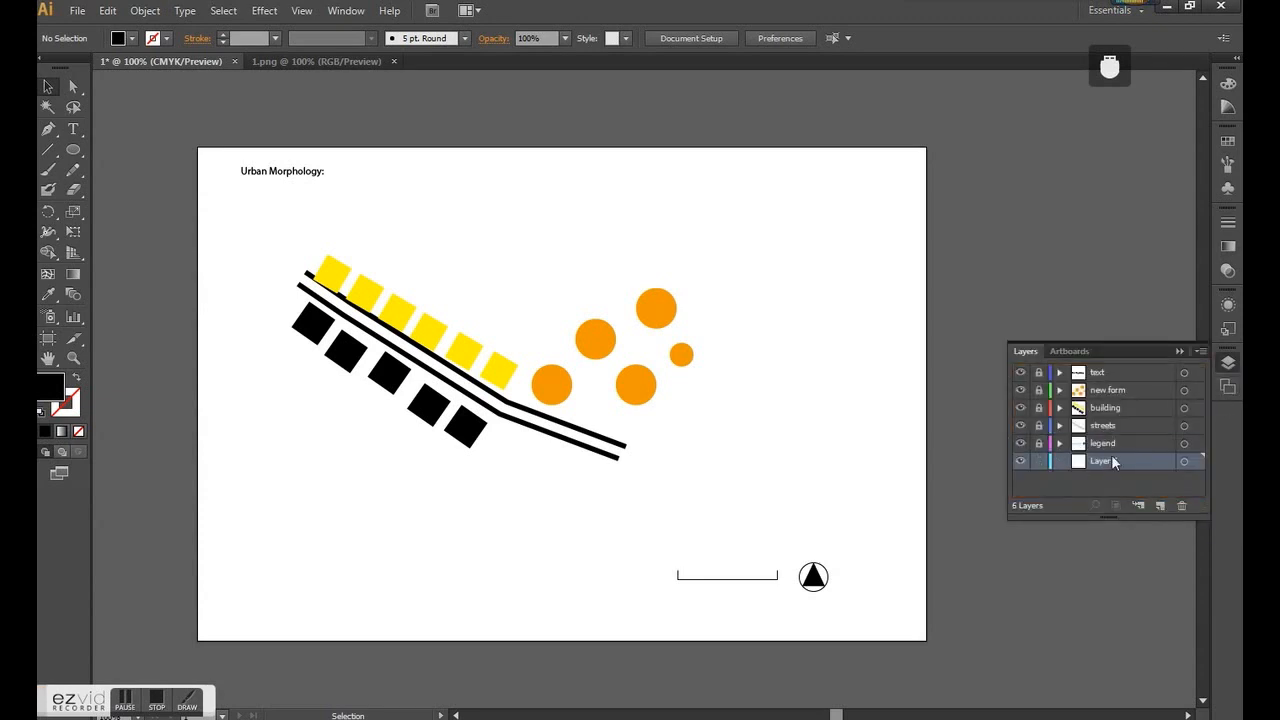
# - Paste the copied map image onto Layer 6, place it near the artboard's lower-left corner and lock the layer
pyautogui.press('a')
pyautogui.hotkey('ctrl', 'v')
pyautogui.moveTo(728, 376); pyautogui.dragTo(825, 221)
pyautogui.moveTo(750, 245); pyautogui.dragTo(460, 555)
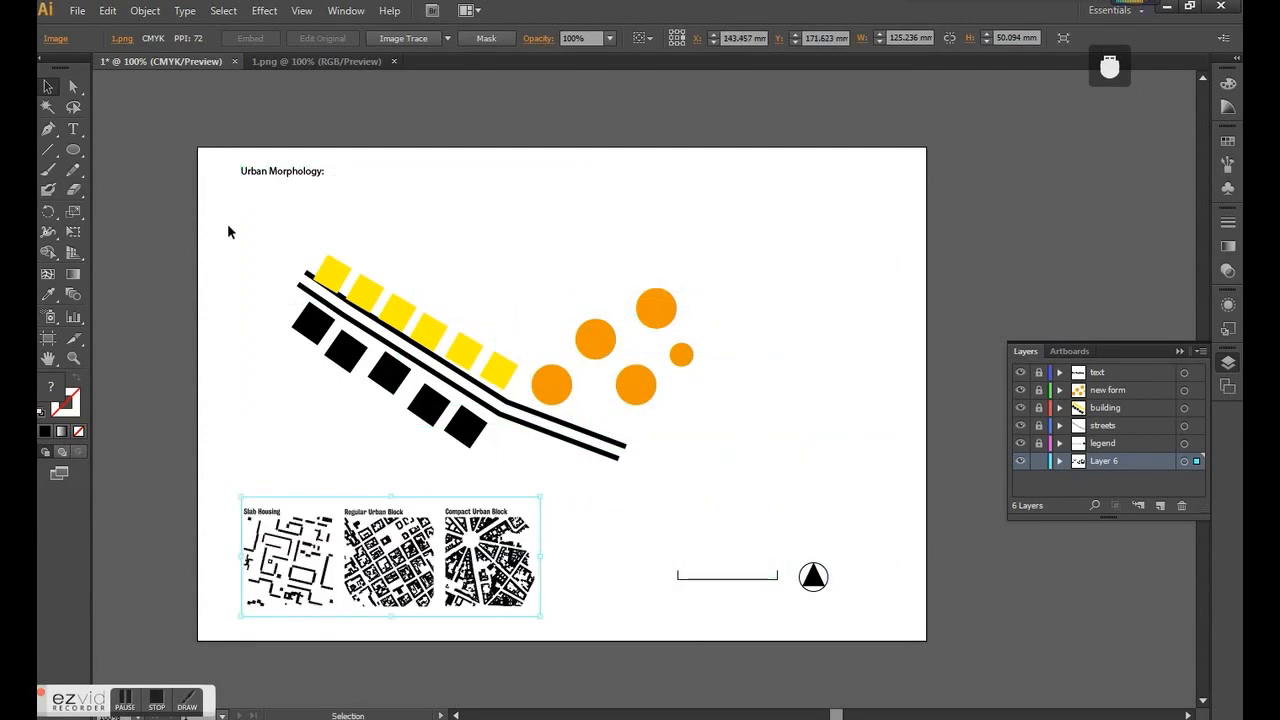
pyautogui.click(567, 584)
pyautogui.click(1039, 461)
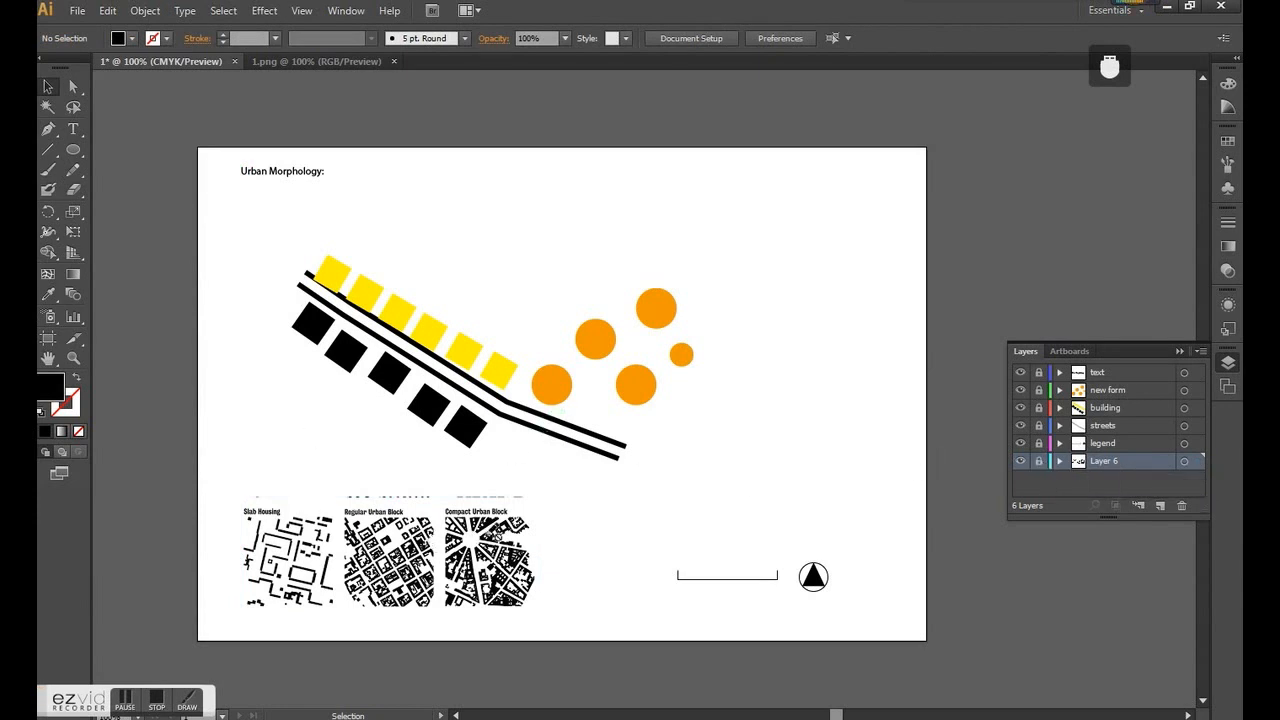
# - Return to the 1.png document and close it
pyautogui.click(307, 582)
pyautogui.hotkey('ctrl', '-')
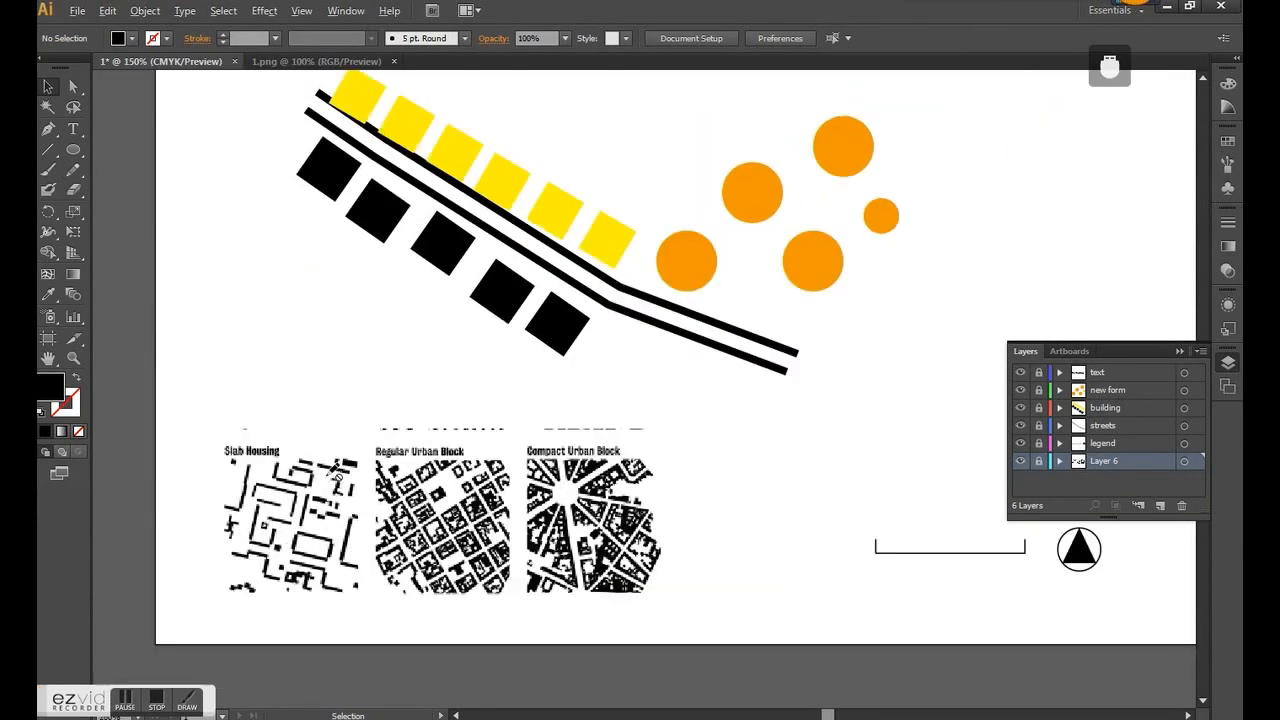
pyautogui.hotkey('ctrl', '-')
pyautogui.click(288, 63)
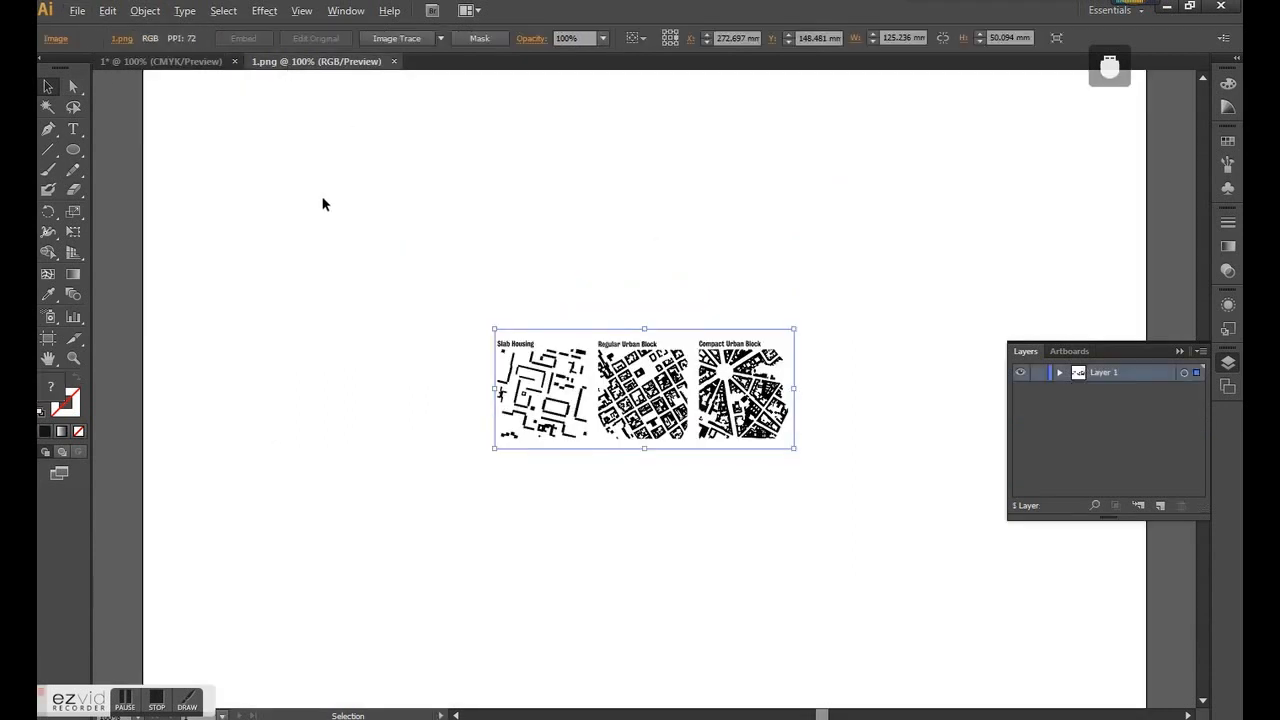
pyautogui.scroll(1, 486, 257)
pyautogui.click(484, 251)
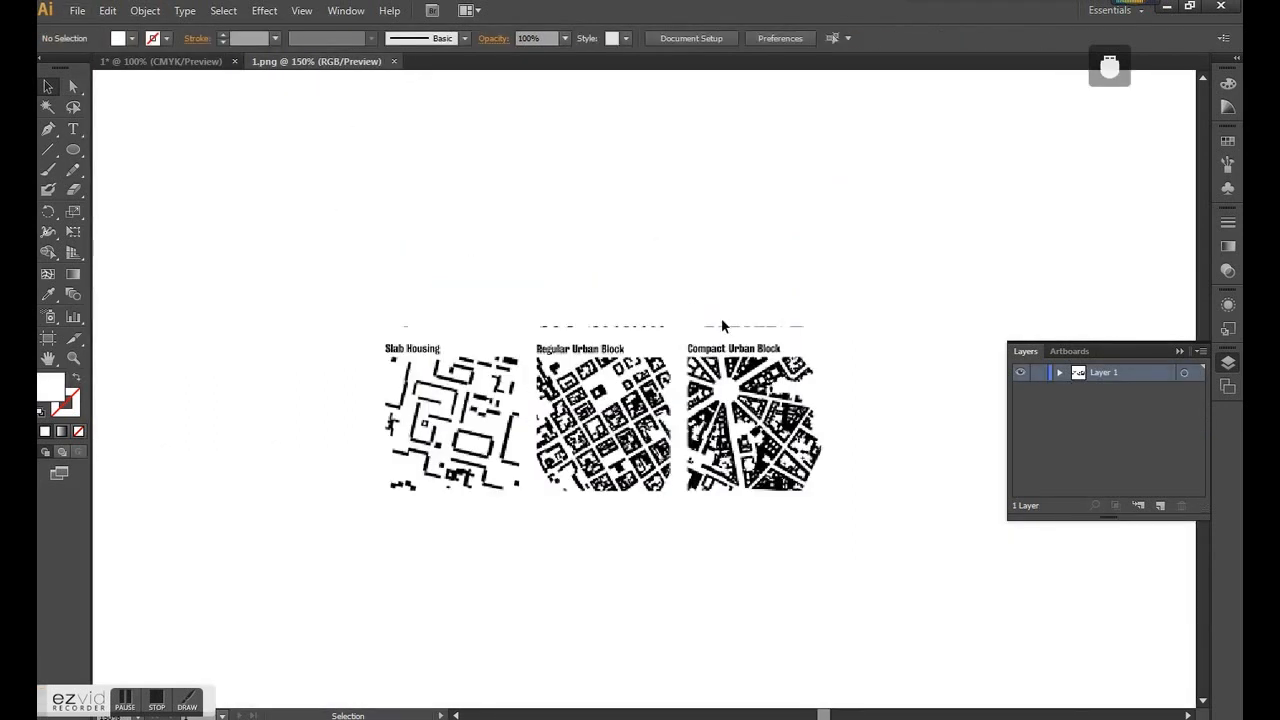
pyautogui.click(394, 61)
# - Try to open the Street Section of all sites drawing from the Drawing and Mapping folder in My Thesis
pyautogui.click(77, 10)
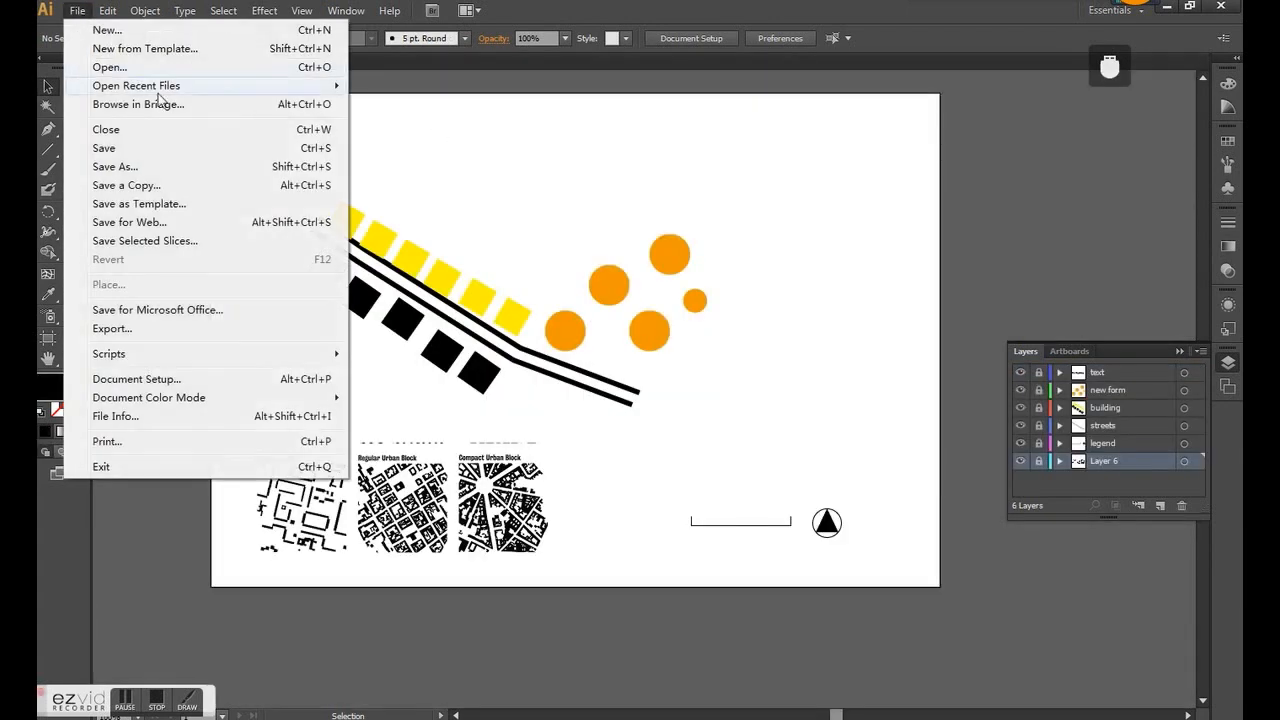
pyautogui.moveTo(175, 90)
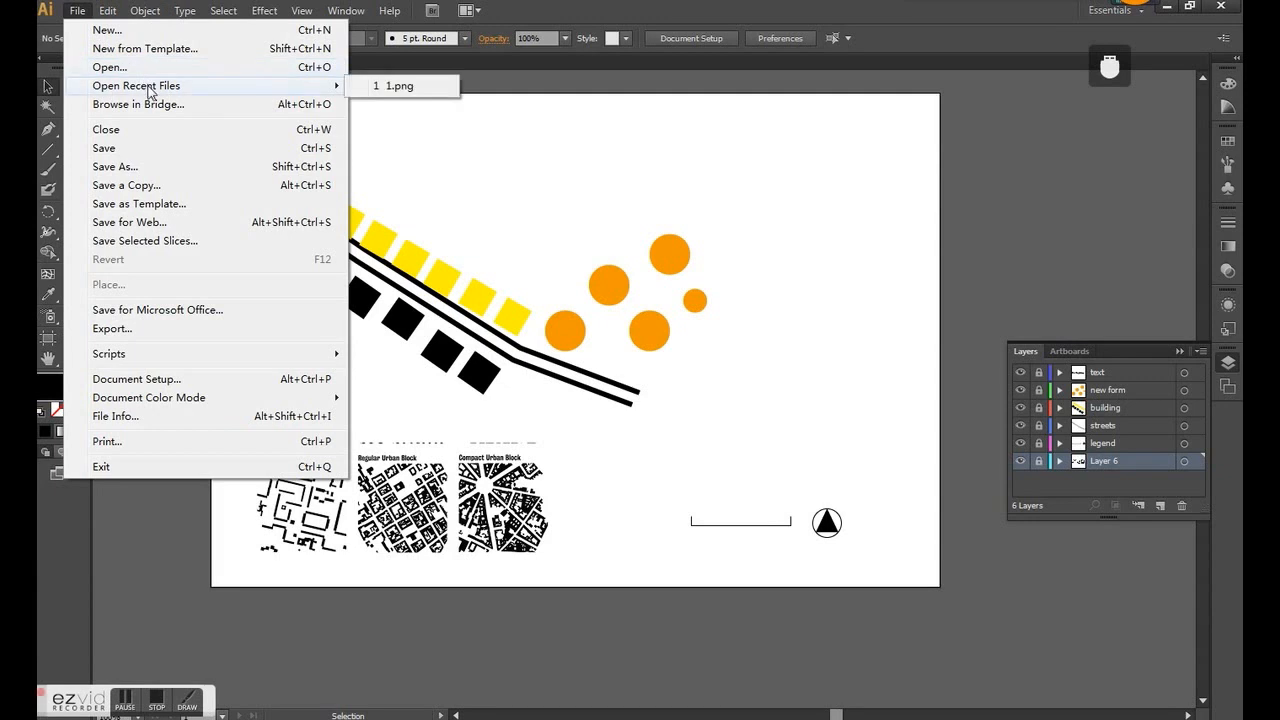
pyautogui.click(125, 67)
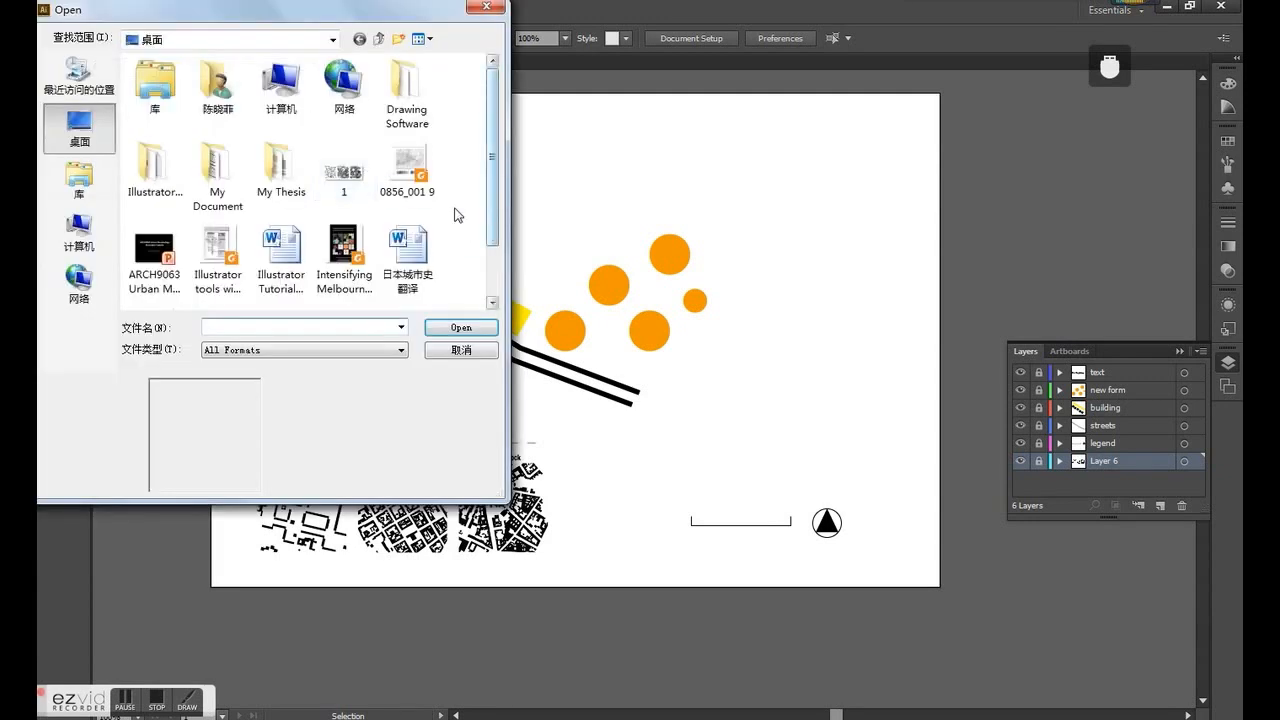
pyautogui.doubleClick(278, 168)
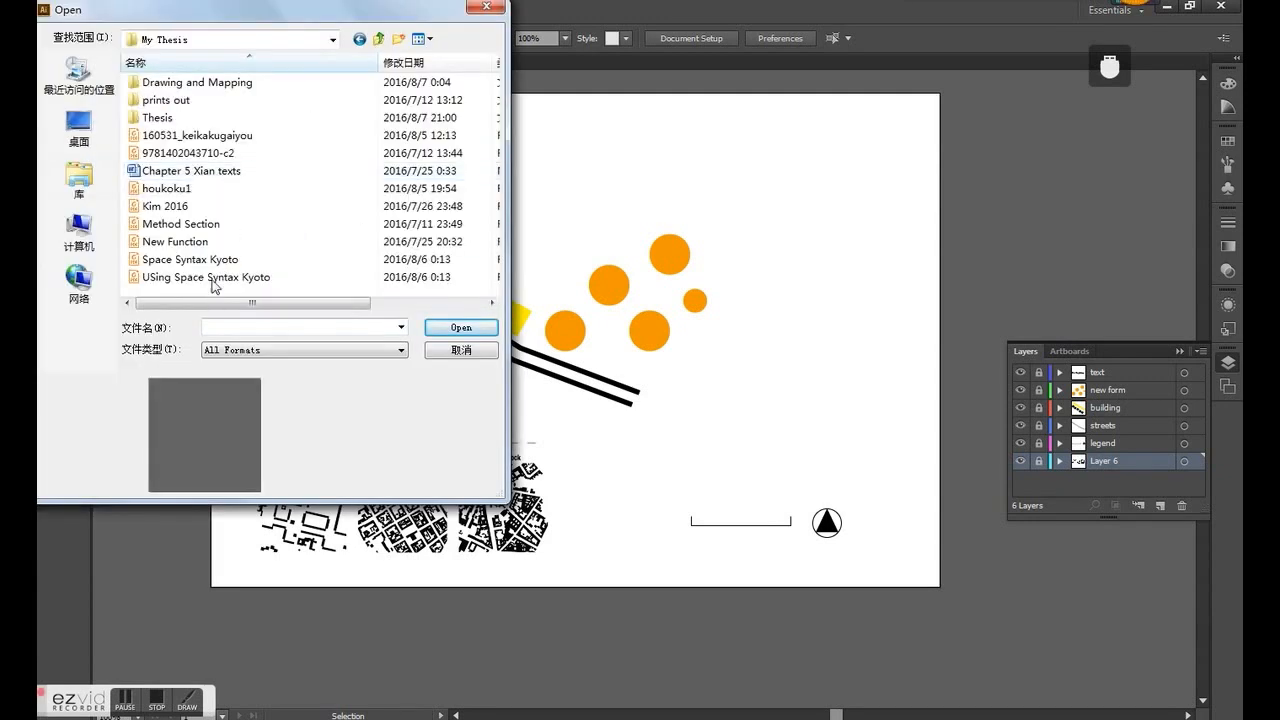
pyautogui.doubleClick(197, 83)
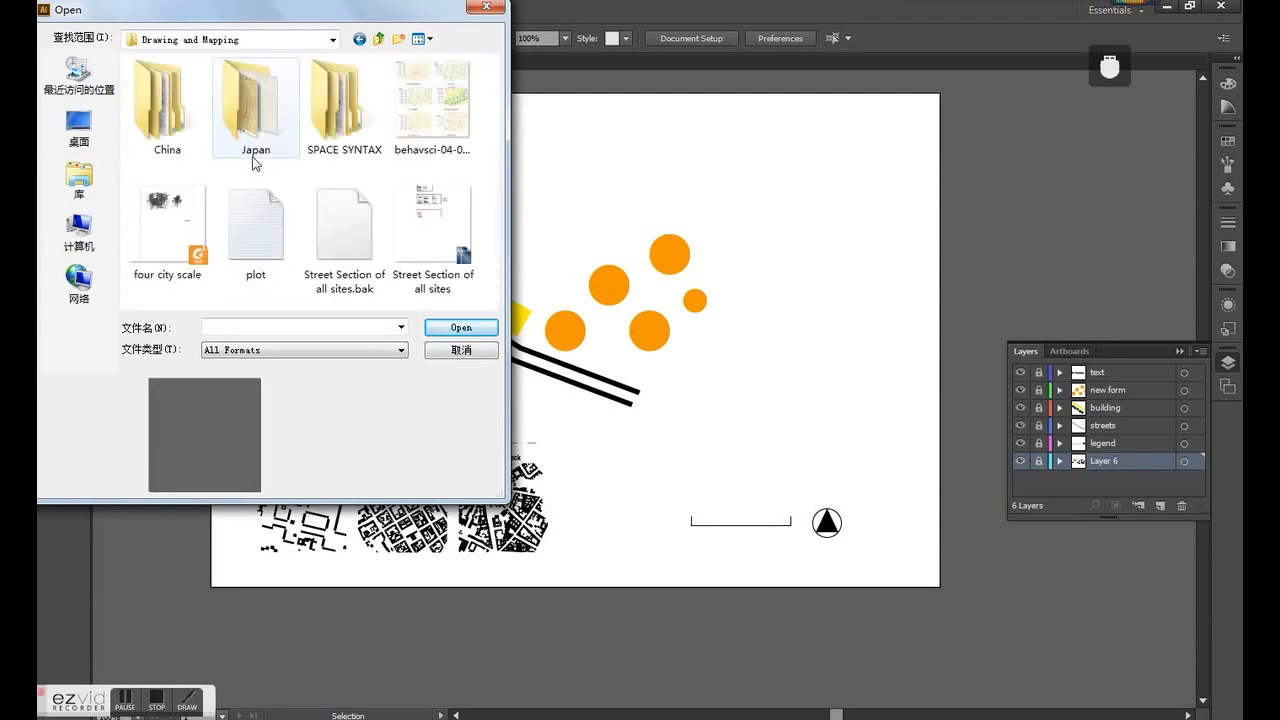
pyautogui.click(424, 235)
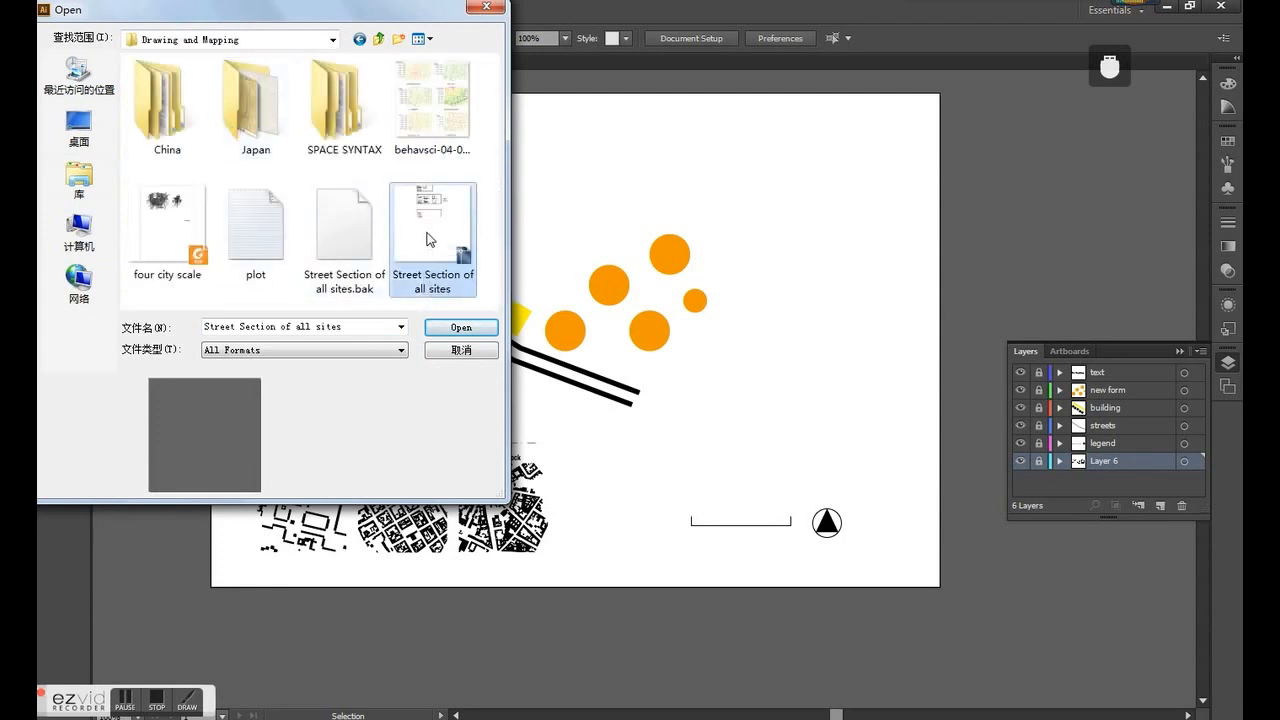
pyautogui.click(461, 328)
pyautogui.click(765, 395)
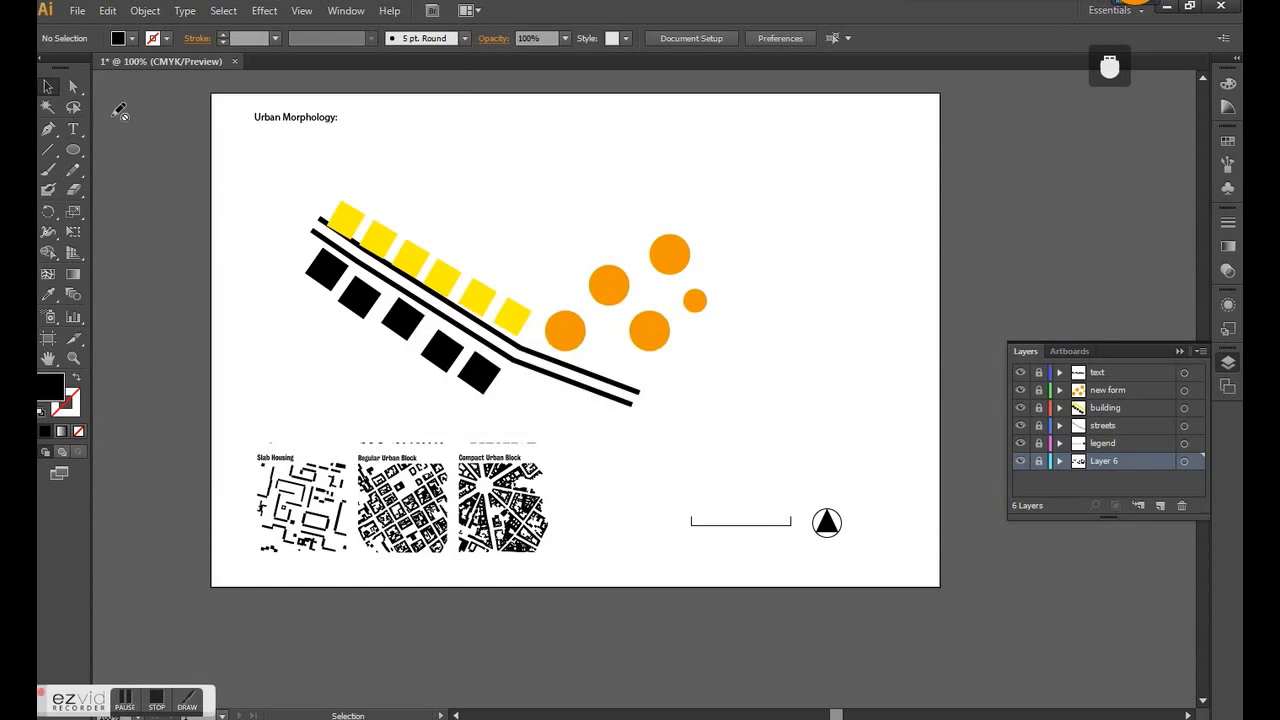
# - Open the image behavsci-04-00154-g002-1024 from the Drawing and Mapping folder, then close its document
pyautogui.click(66, 12)
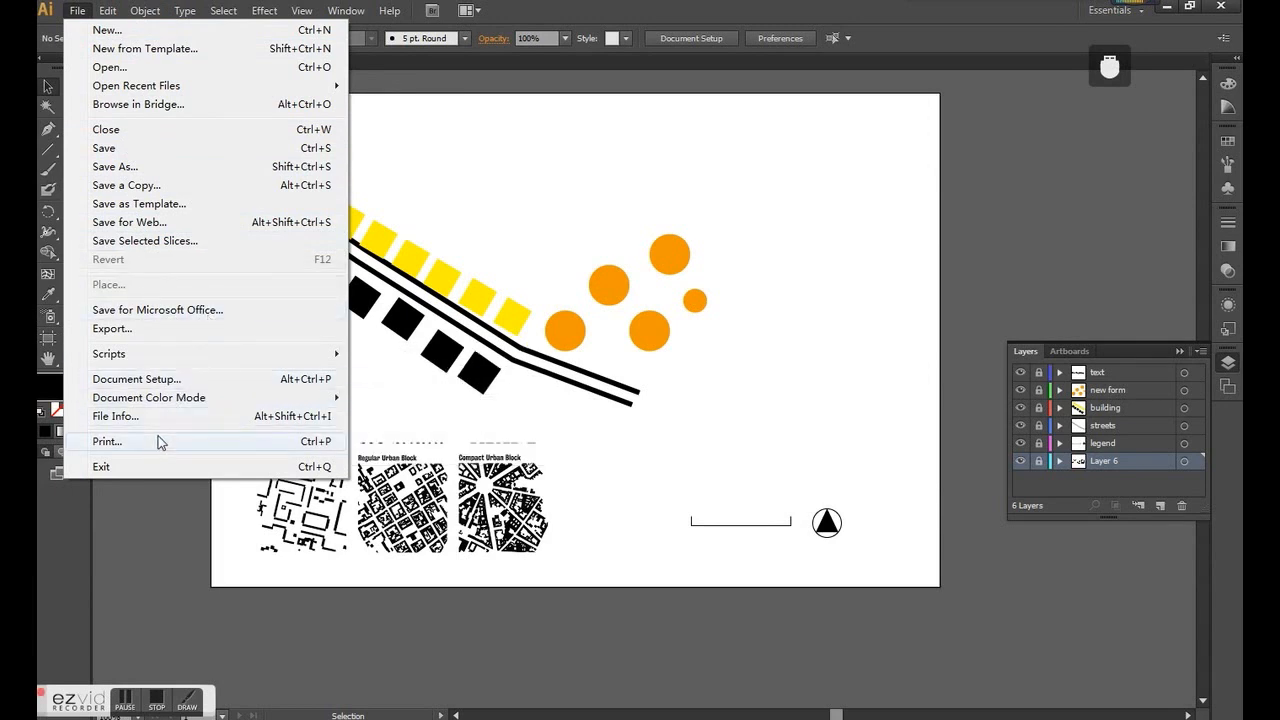
pyautogui.click(110, 11)
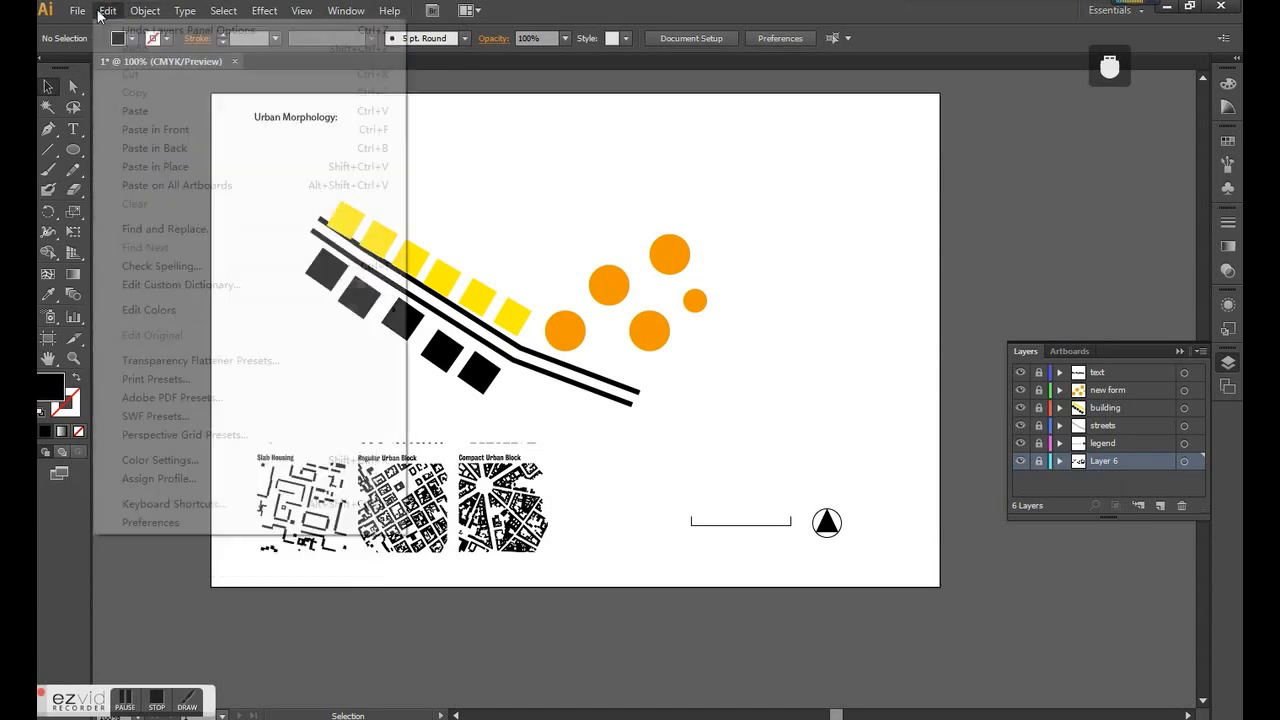
pyautogui.moveTo(77, 10)
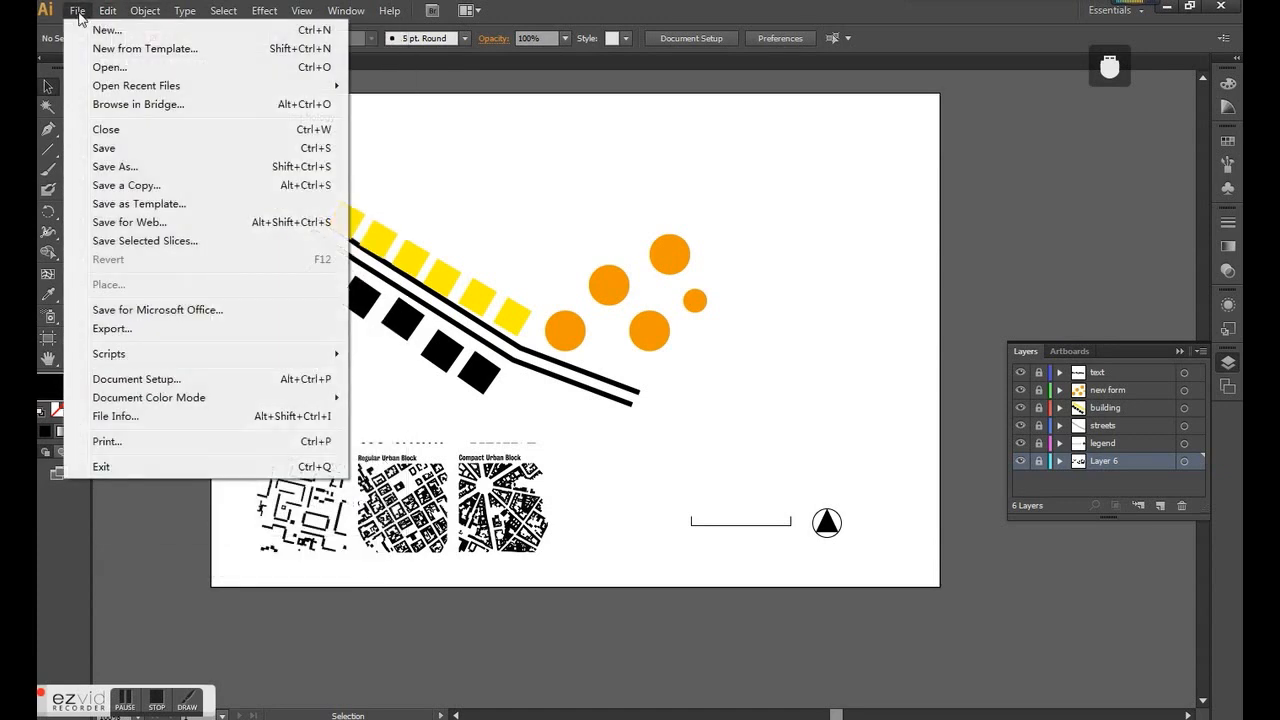
pyautogui.click(112, 66)
pyautogui.click(432, 148)
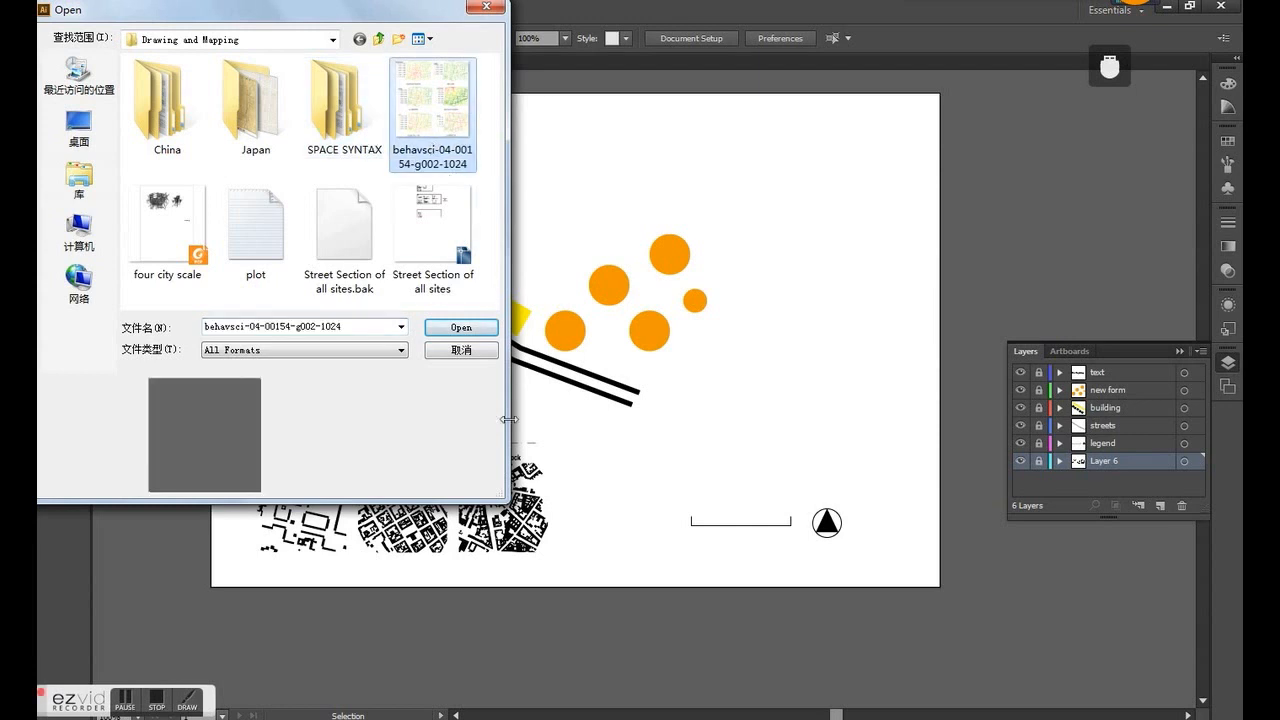
pyautogui.click(460, 327)
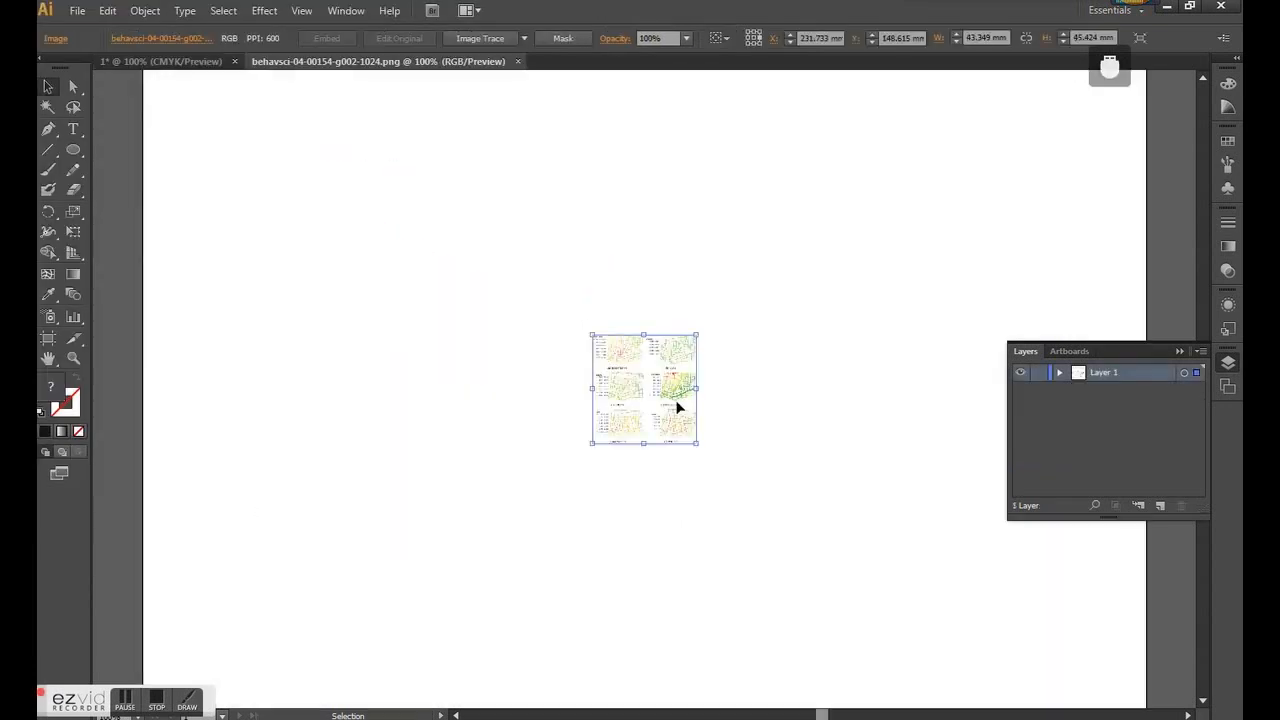
pyautogui.click(518, 62)
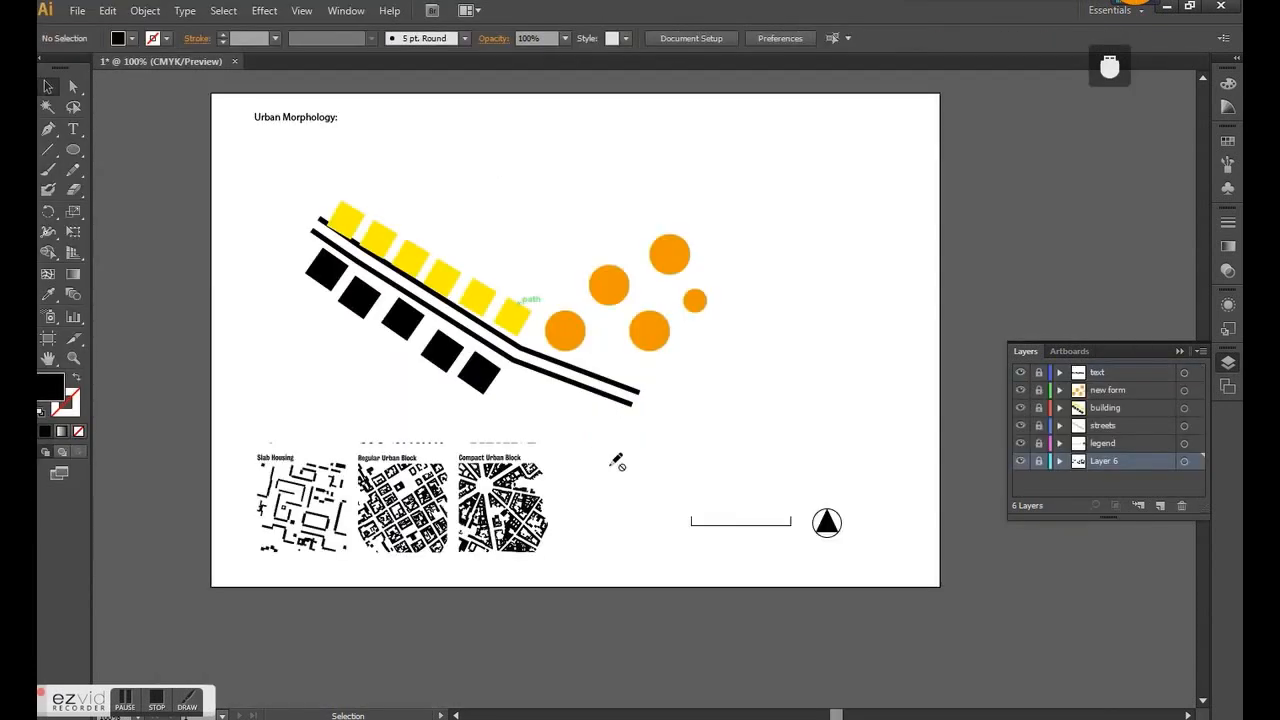
pyautogui.click(74, 11)
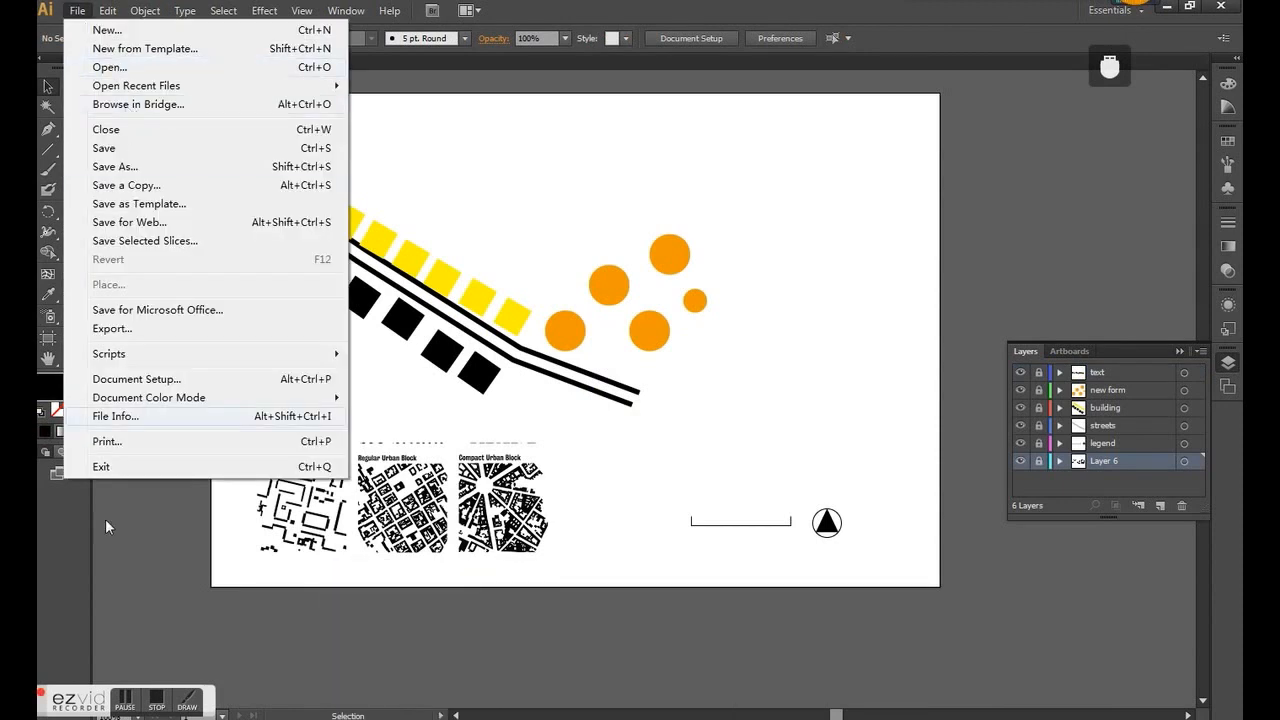
pyautogui.click(121, 704)
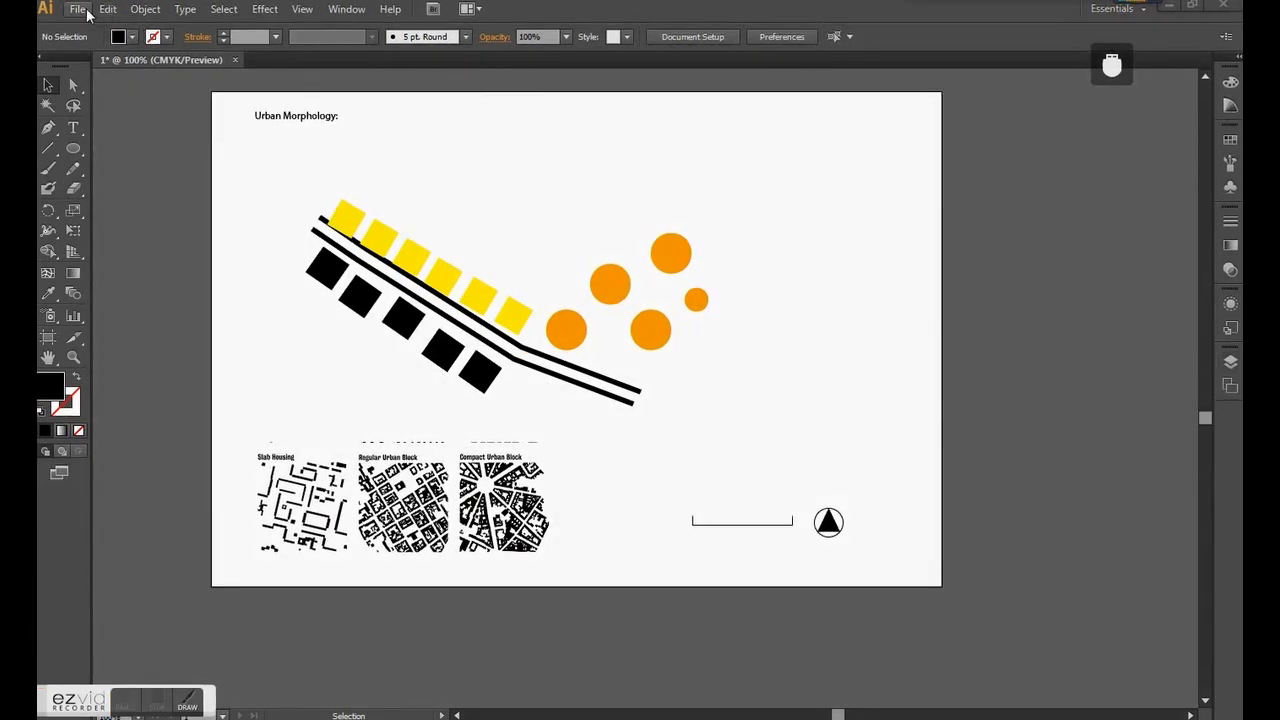
# - Try to open the Drawing1 DWG file from the desktop
pyautogui.click(86, 12)
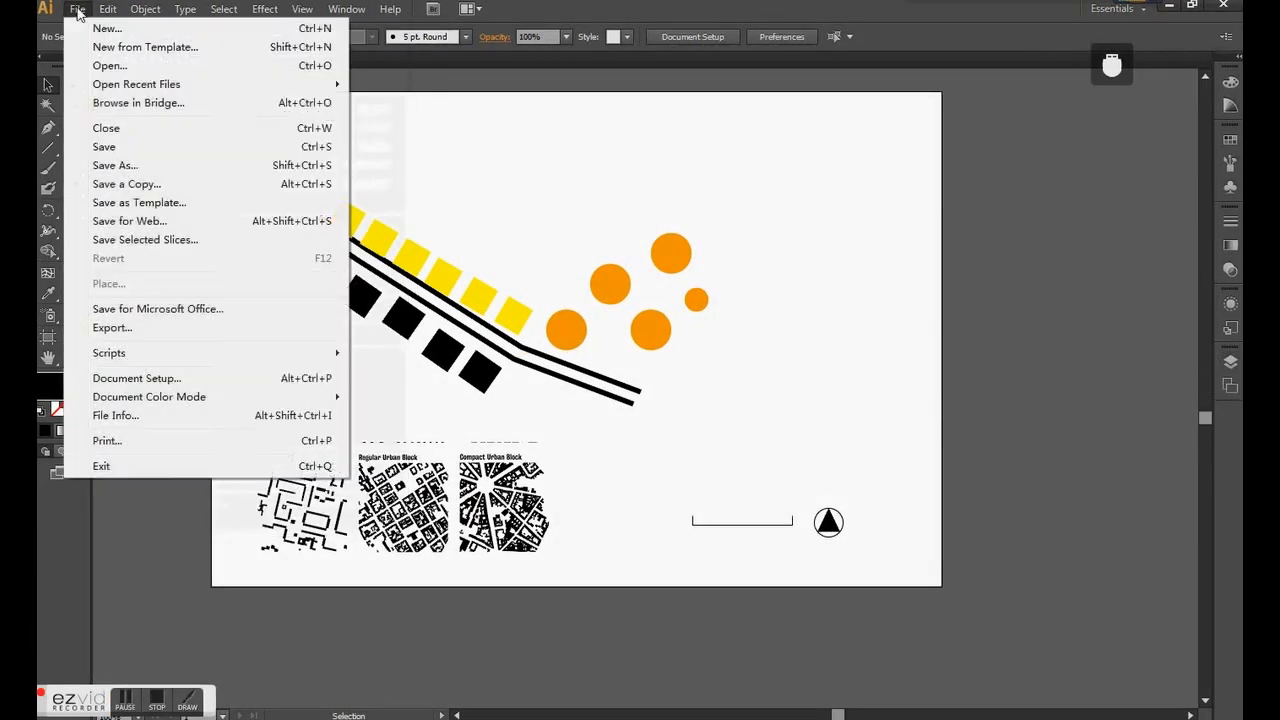
pyautogui.moveTo(169, 88)
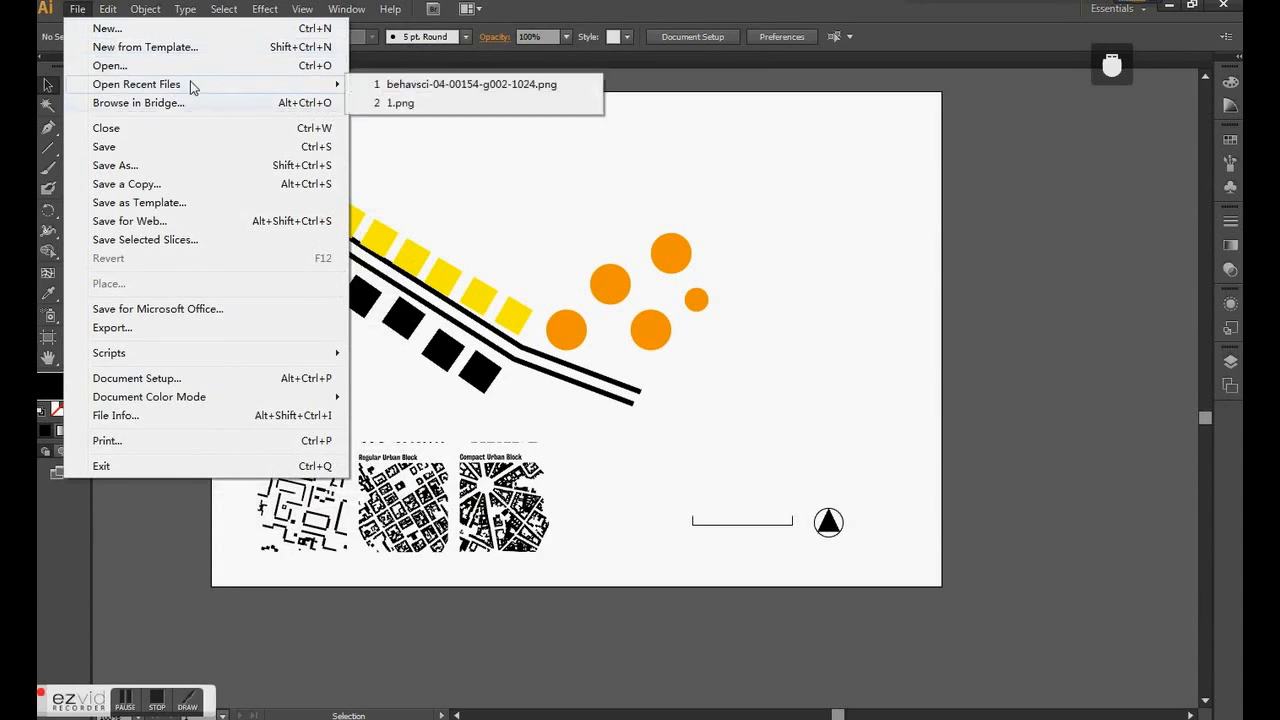
pyautogui.click(150, 66)
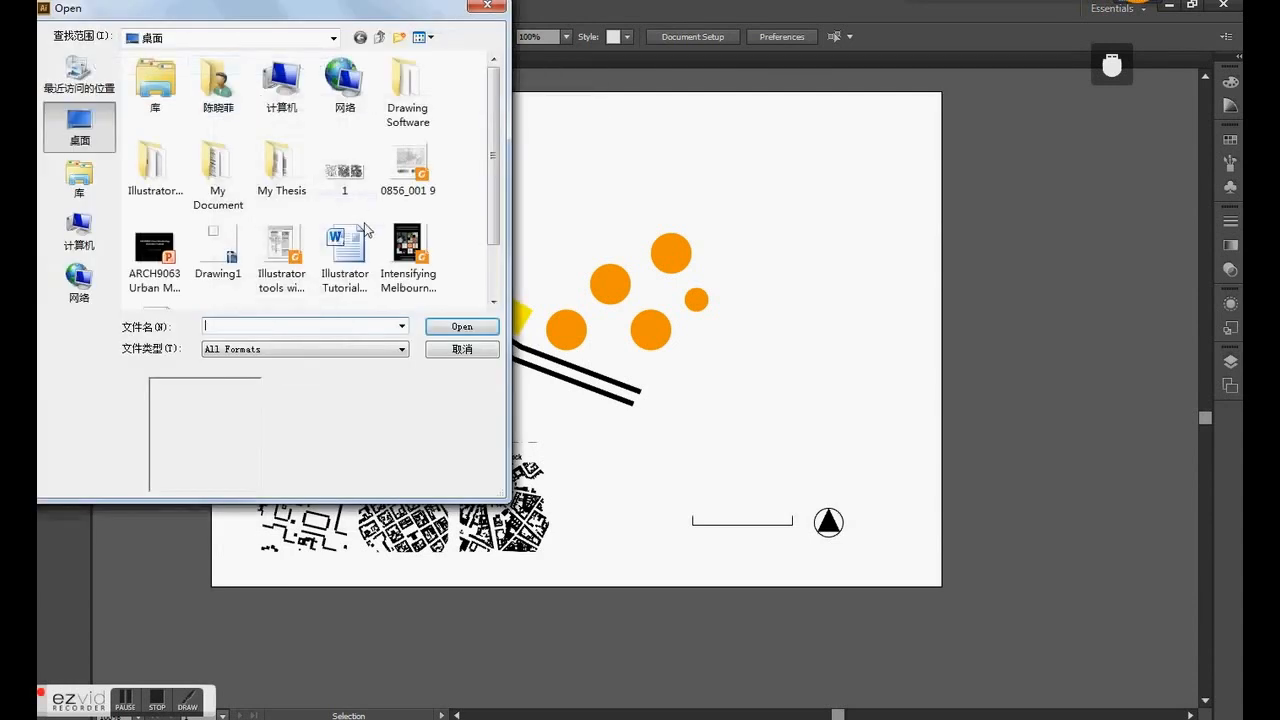
pyautogui.click(217, 255)
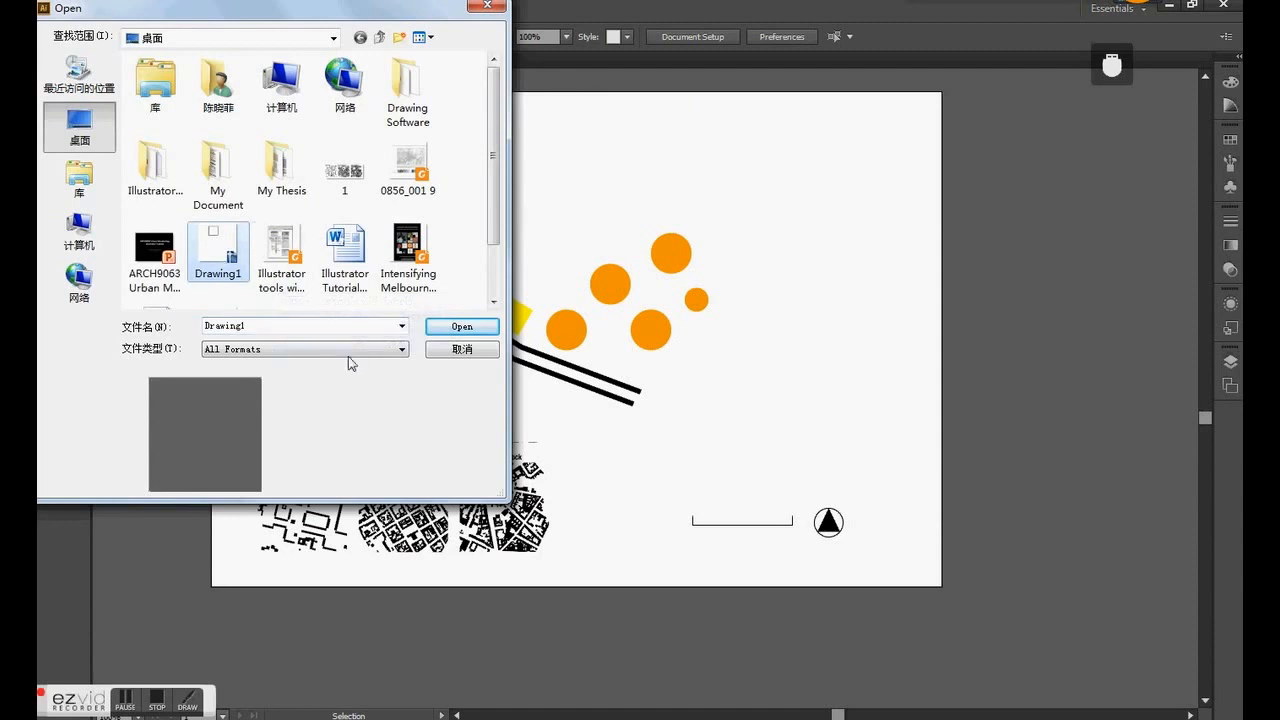
pyautogui.click(462, 329)
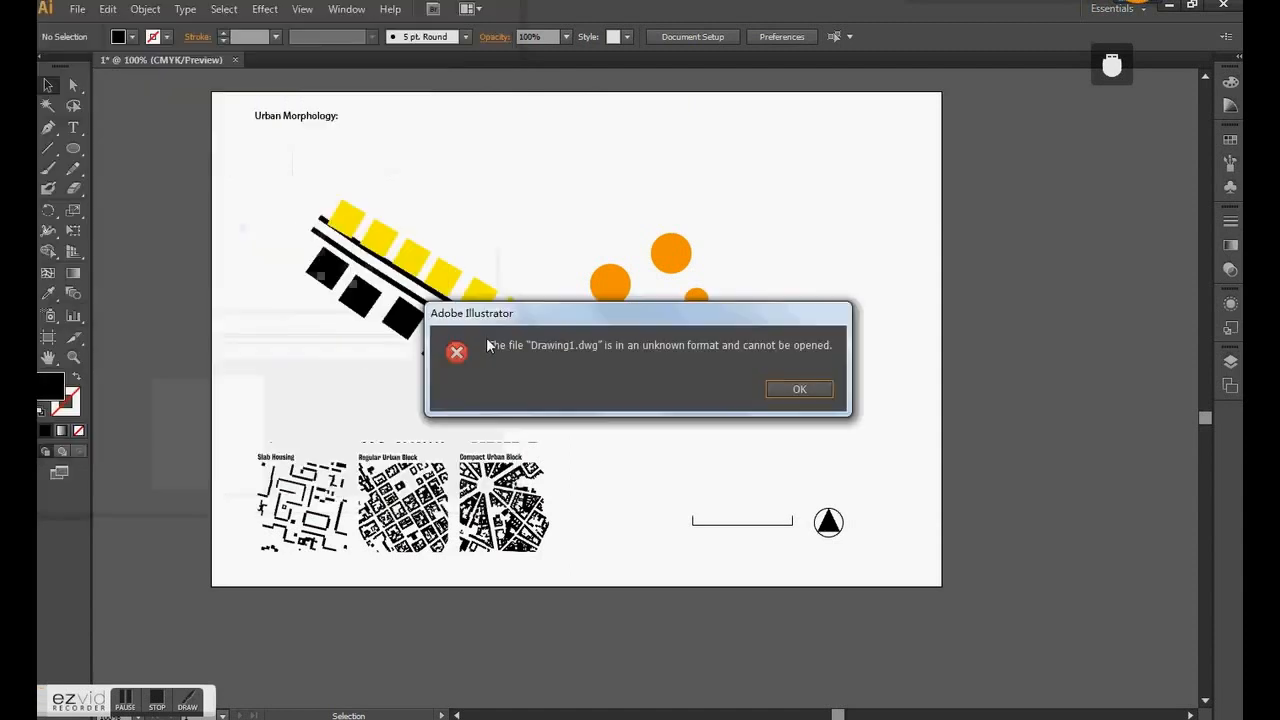
pyautogui.click(799, 390)
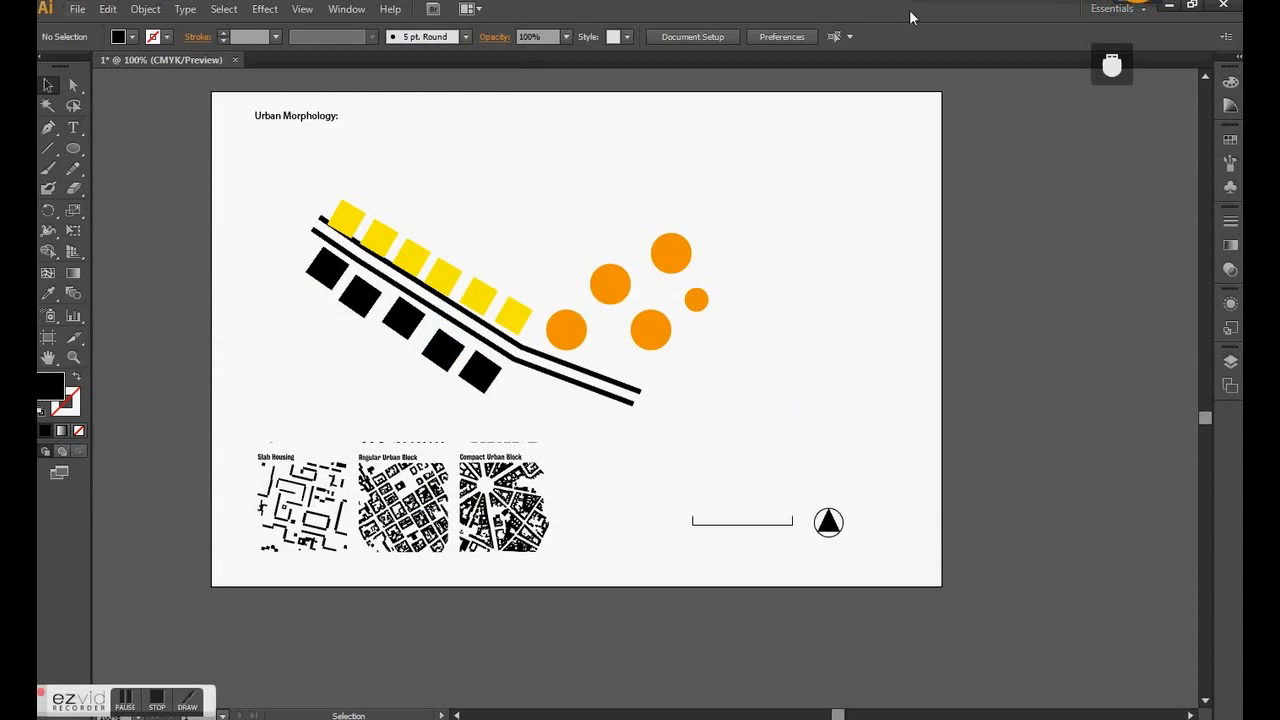
pyautogui.click(1111, 12)
pyautogui.click(1110, 12)
# - Unlock the streets layer and select the upper street line
pyautogui.moveTo(948, 2)
pyautogui.click(1230, 364)
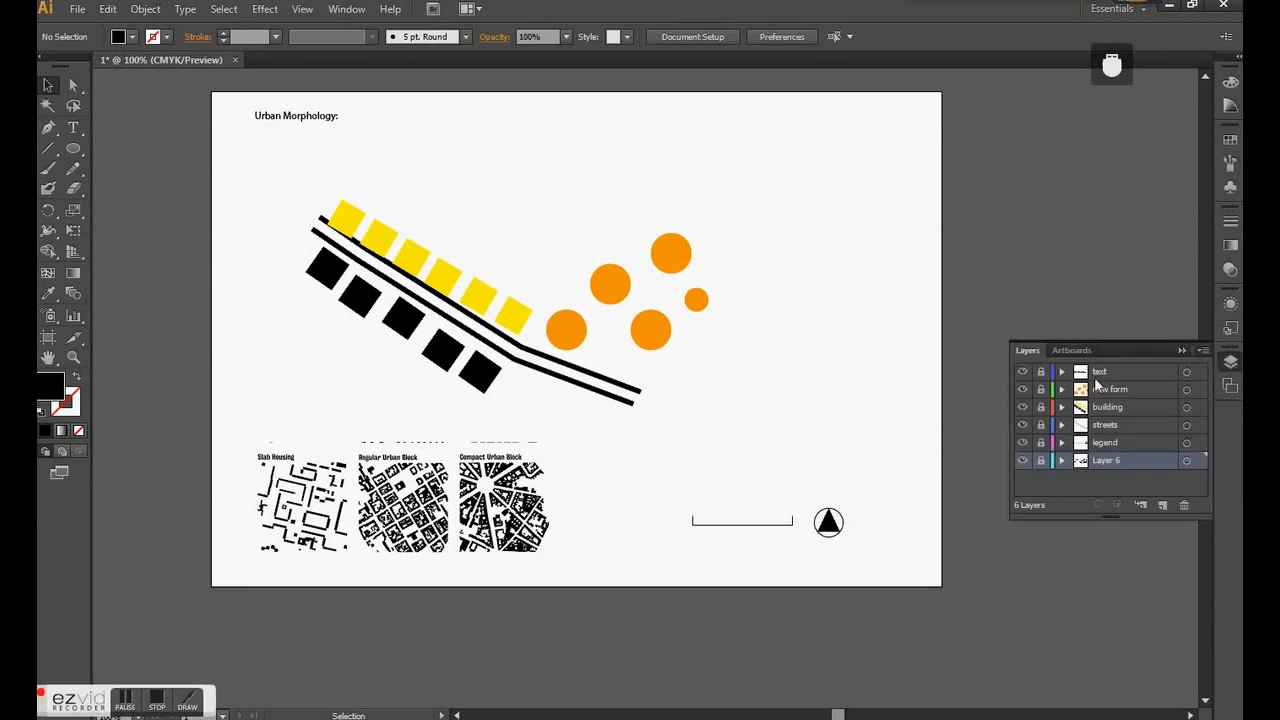
pyautogui.click(1121, 424)
pyautogui.click(1041, 425)
pyautogui.click(547, 356)
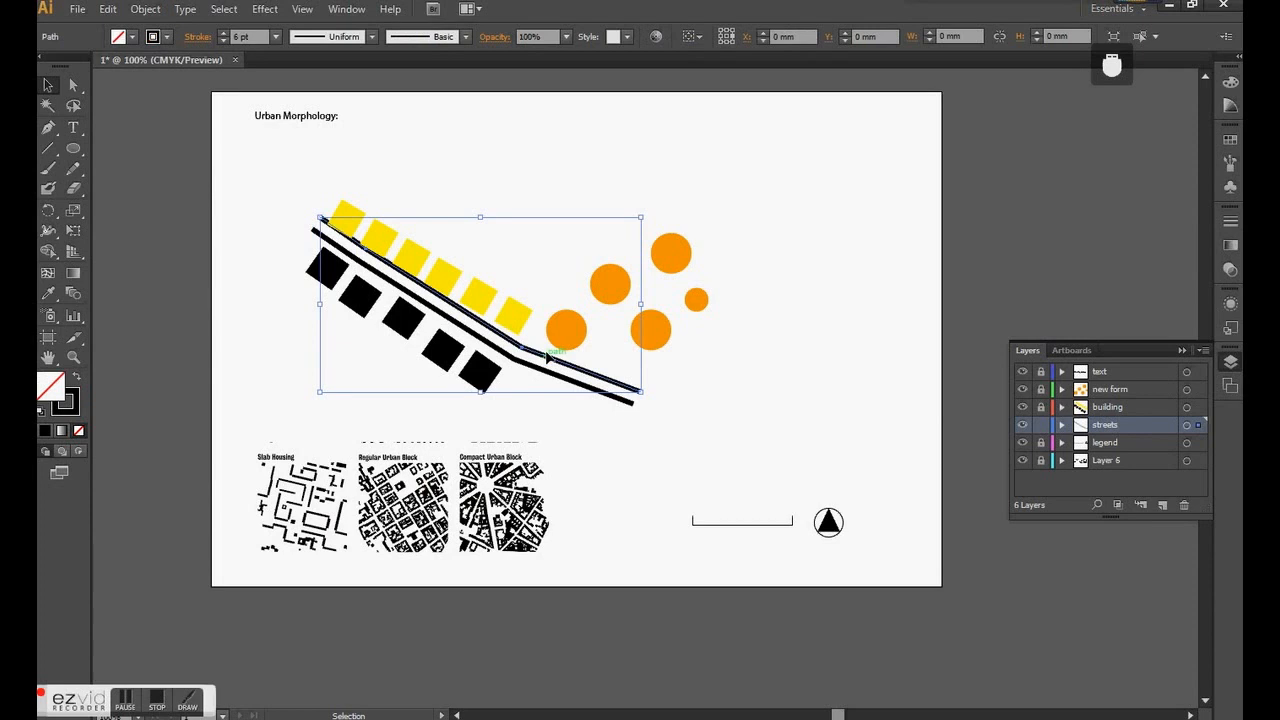
# - Add two anchor points to the upper street line between its bend and its lower-right end
pyautogui.click(49, 128)
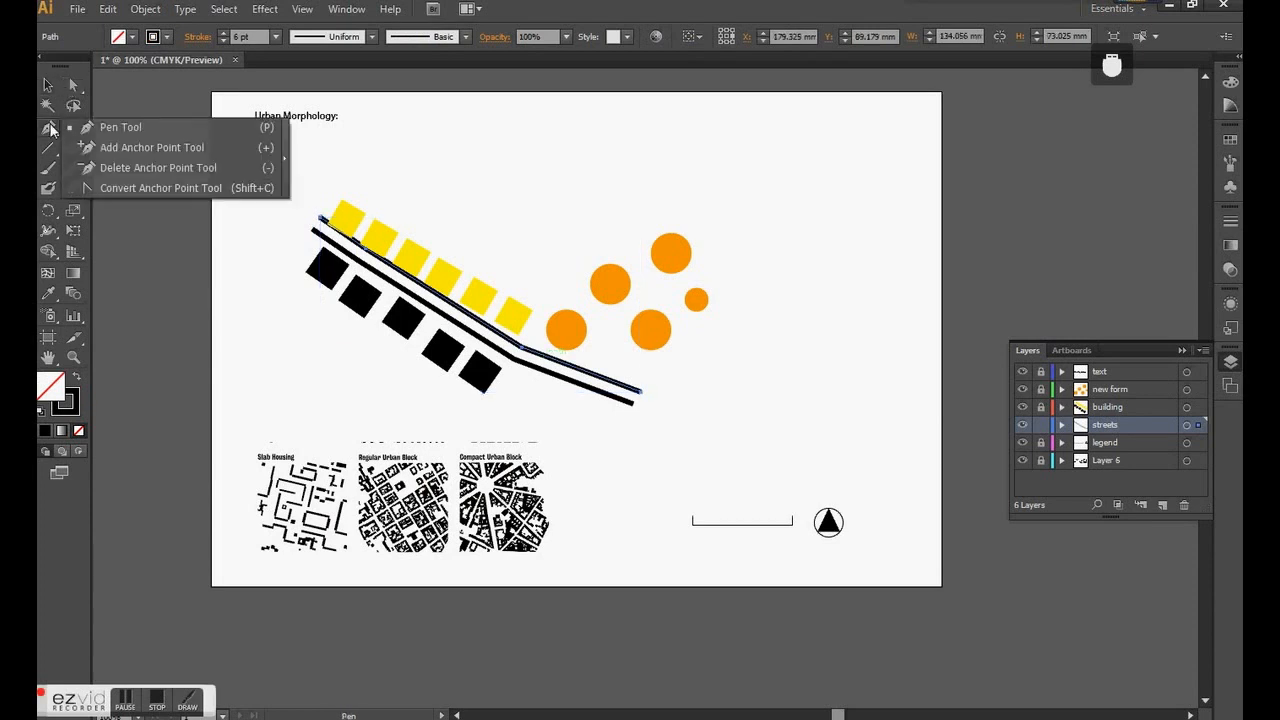
pyautogui.click(148, 149)
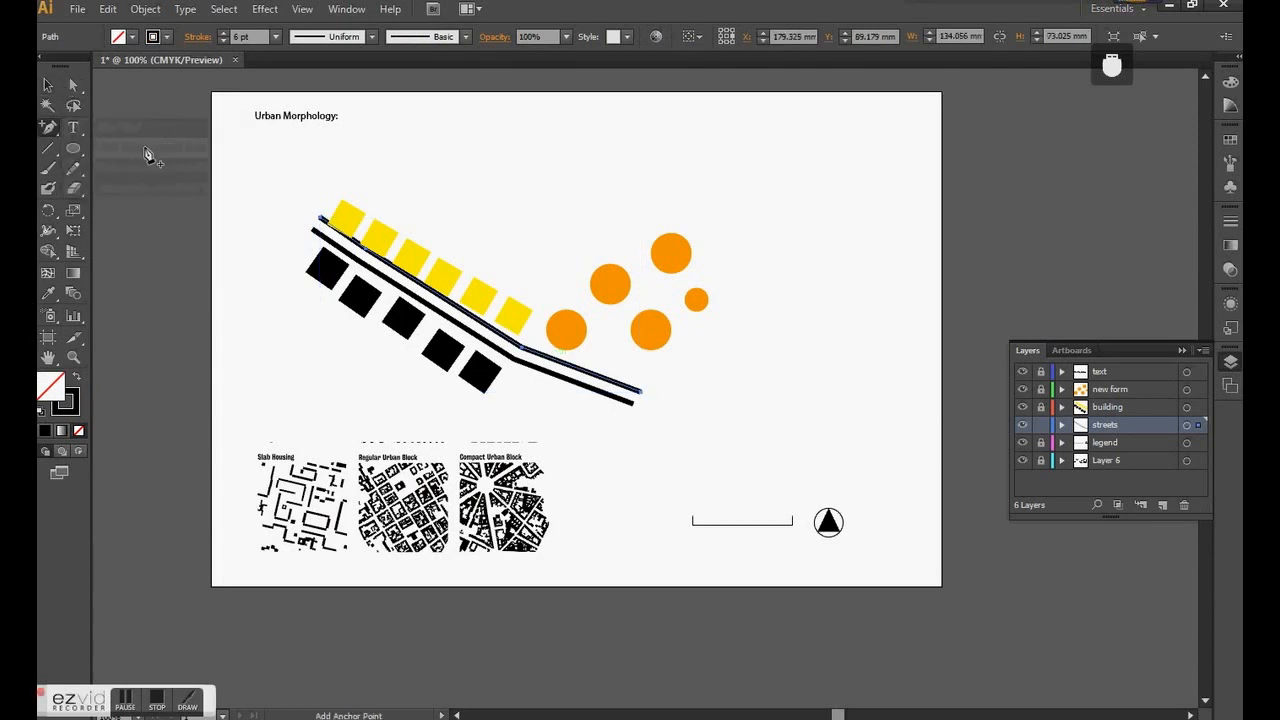
pyautogui.click(582, 370)
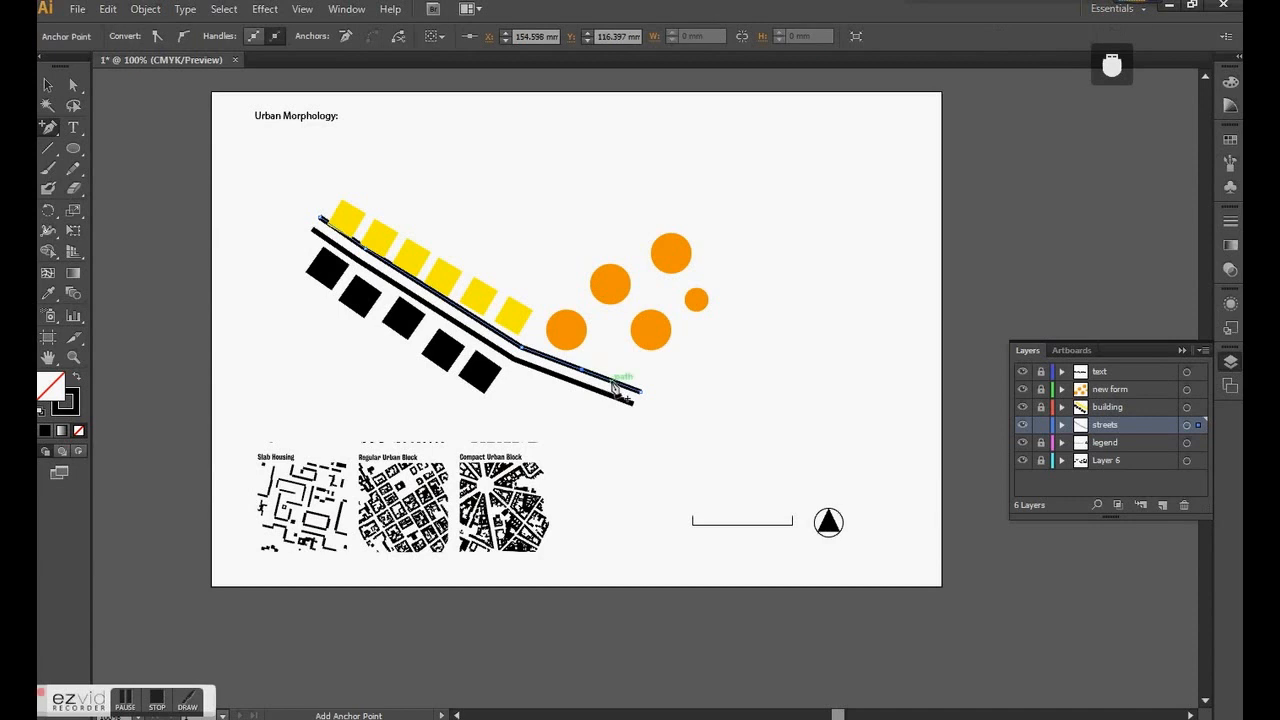
pyautogui.scroll(3, 632, 388)
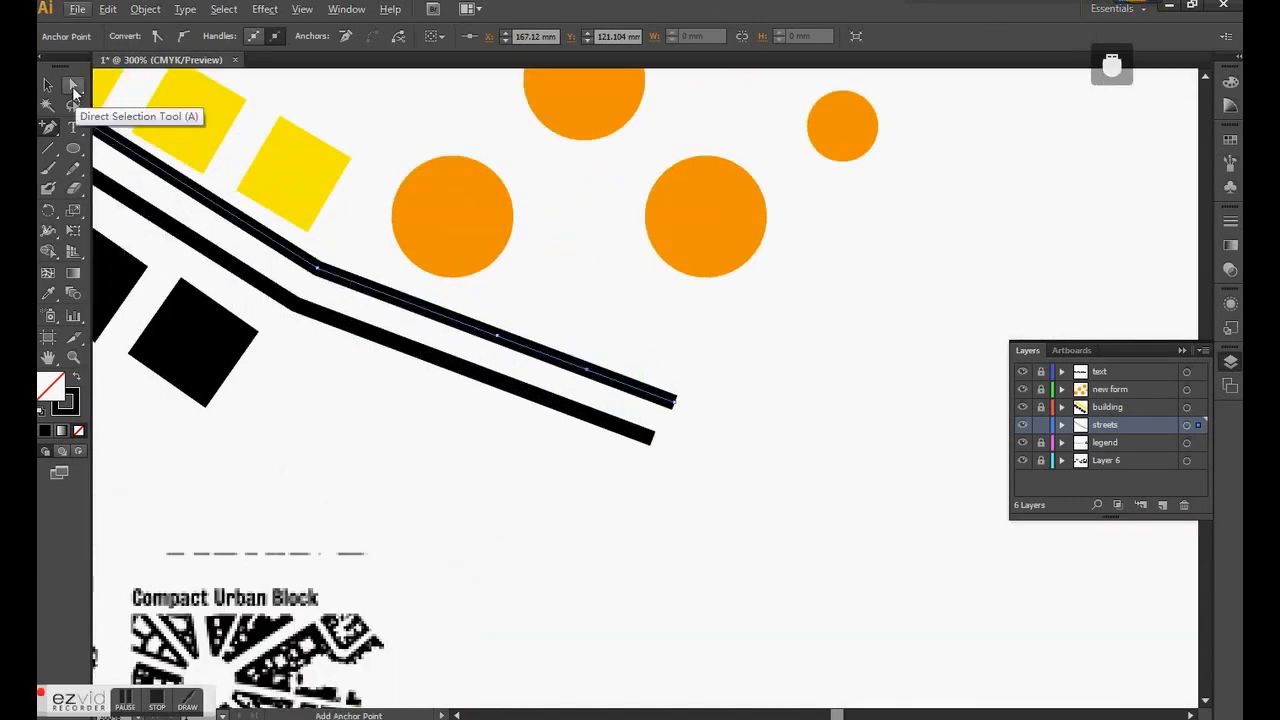
# - Bend the upper street line with Direct Selection by moving its two added anchor points and stretching its lower-right end outward
pyautogui.click(72, 86)
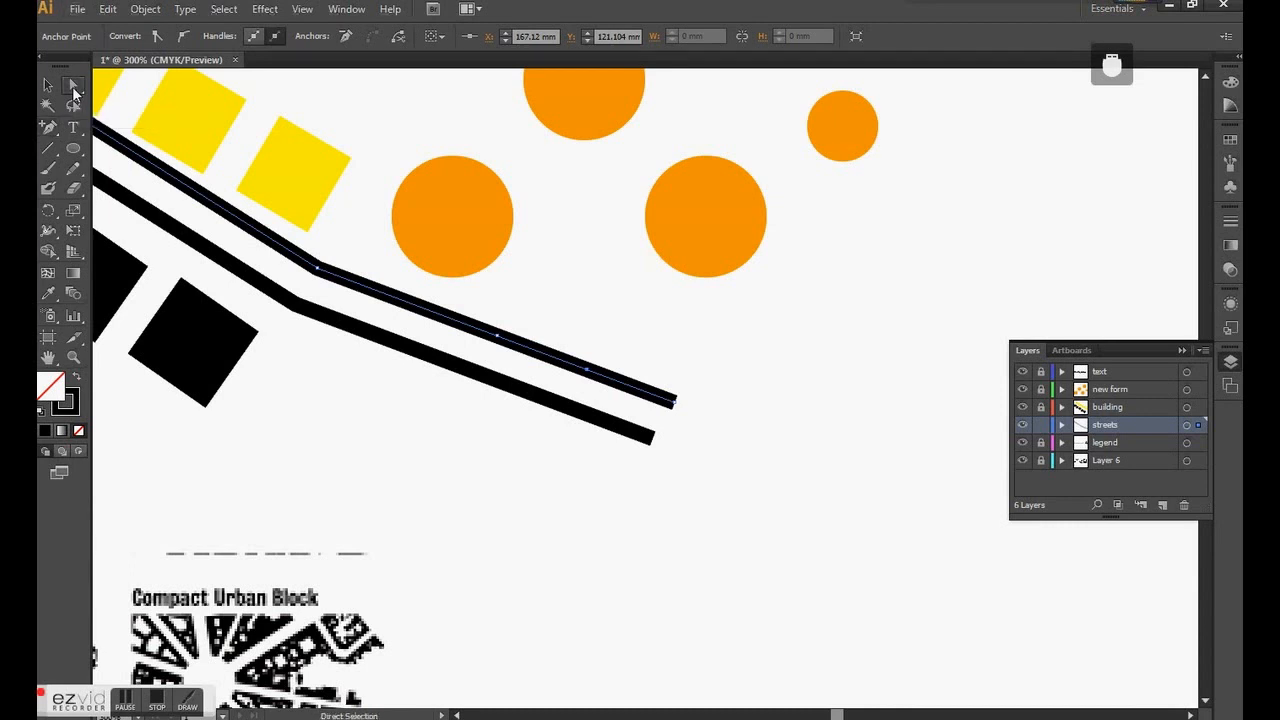
pyautogui.moveTo(497, 333); pyautogui.dragTo(566, 292)
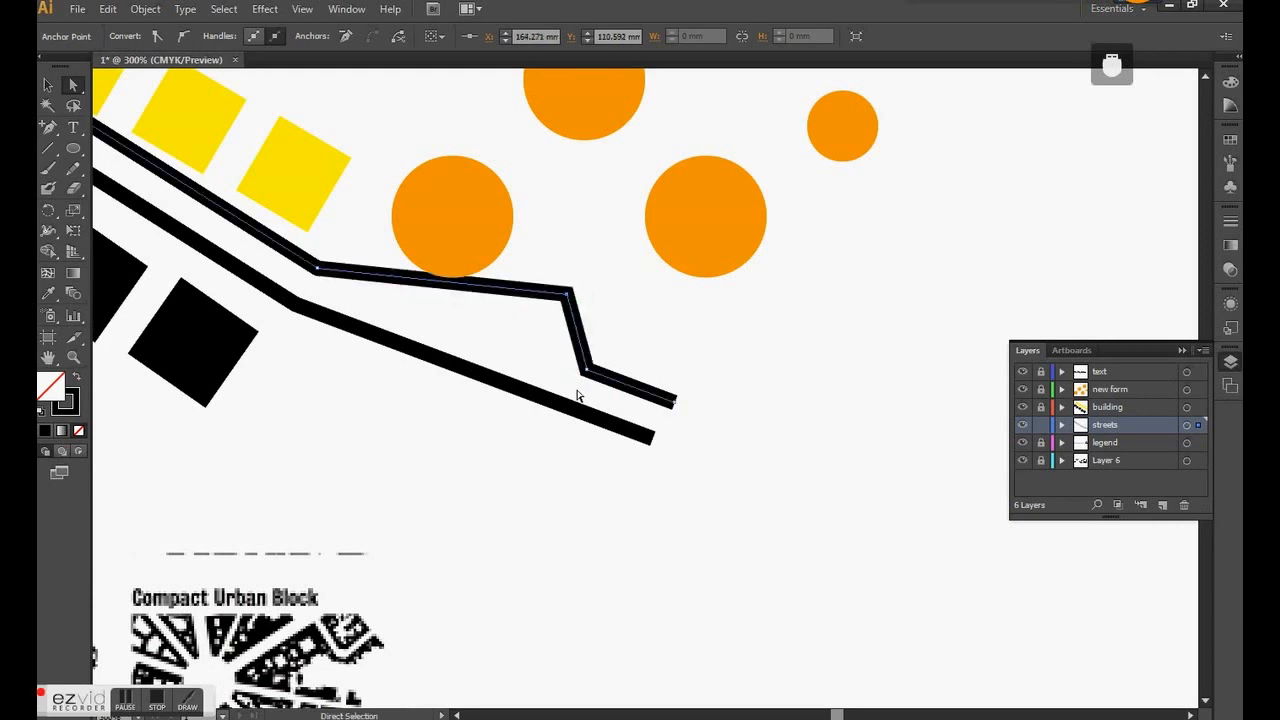
pyautogui.moveTo(586, 370); pyautogui.dragTo(618, 370)
pyautogui.moveTo(677, 405); pyautogui.dragTo(910, 446)
pyautogui.click(591, 414)
pyautogui.scroll(-2, 591, 414)
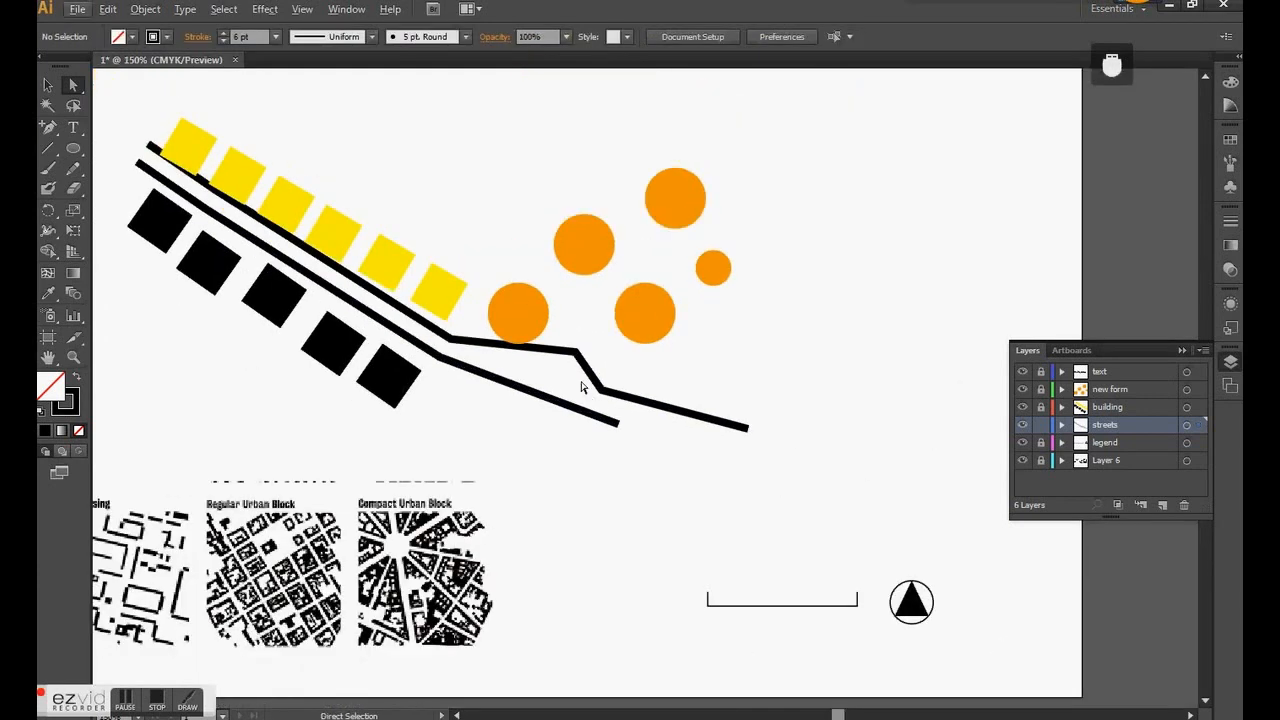
pyautogui.moveTo(578, 351); pyautogui.dragTo(566, 363)
# - Extend the lower street line's lower-right end slightly and delete the two extra anchor points from the upper street line
pyautogui.moveTo(619, 427); pyautogui.dragTo(640, 445)
pyautogui.moveTo(48, 127); pyautogui.dragTo(120, 170)
pyautogui.click(612, 395)
pyautogui.moveTo(48, 128); pyautogui.dragTo(105, 168)
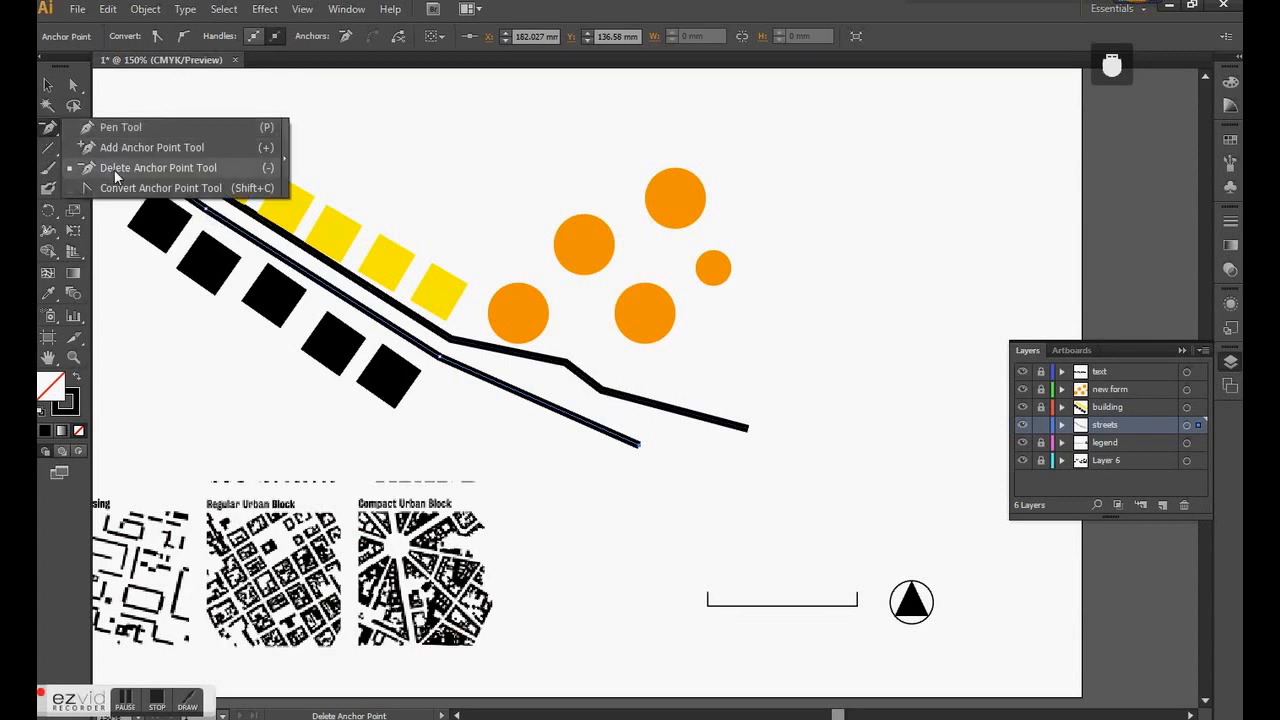
pyautogui.moveTo(116, 176); pyautogui.dragTo(116, 176)
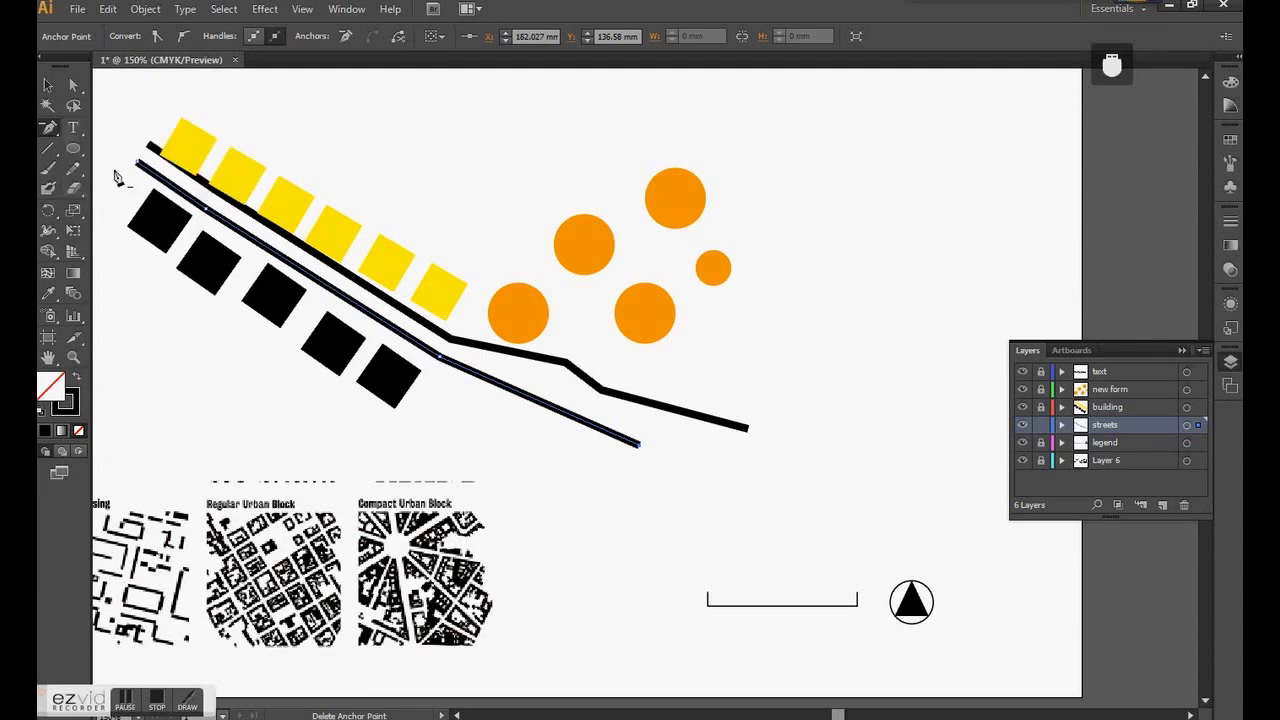
pyautogui.click(569, 366)
pyautogui.click(603, 390)
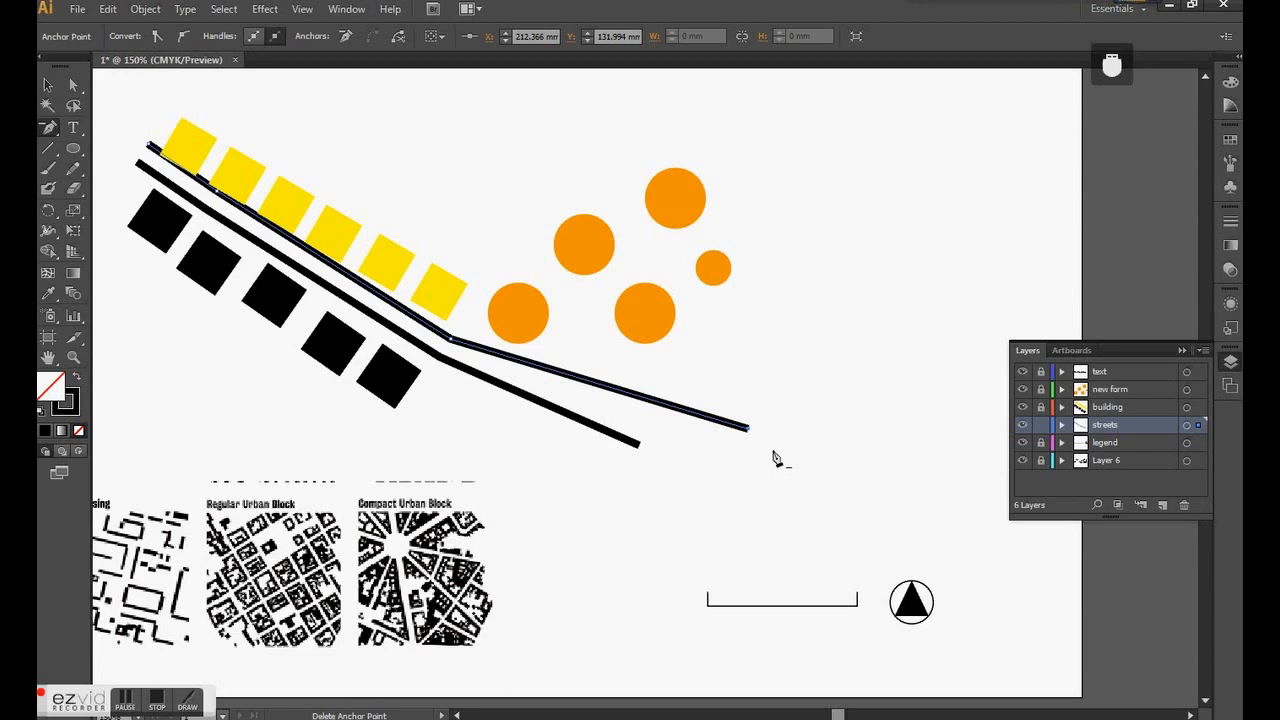
# - Move the upper street line's lower-right end back beside the lower line's end so both run parallel, and deselect it
pyautogui.press('a')
pyautogui.moveTo(752, 433); pyautogui.dragTo(651, 430)
pyautogui.click(736, 440)
pyautogui.moveTo(48, 127); pyautogui.dragTo(93, 128)
pyautogui.click(47, 86)
pyautogui.scroll(-1, 758, 390)
pyautogui.scroll(-1, 755, 395)
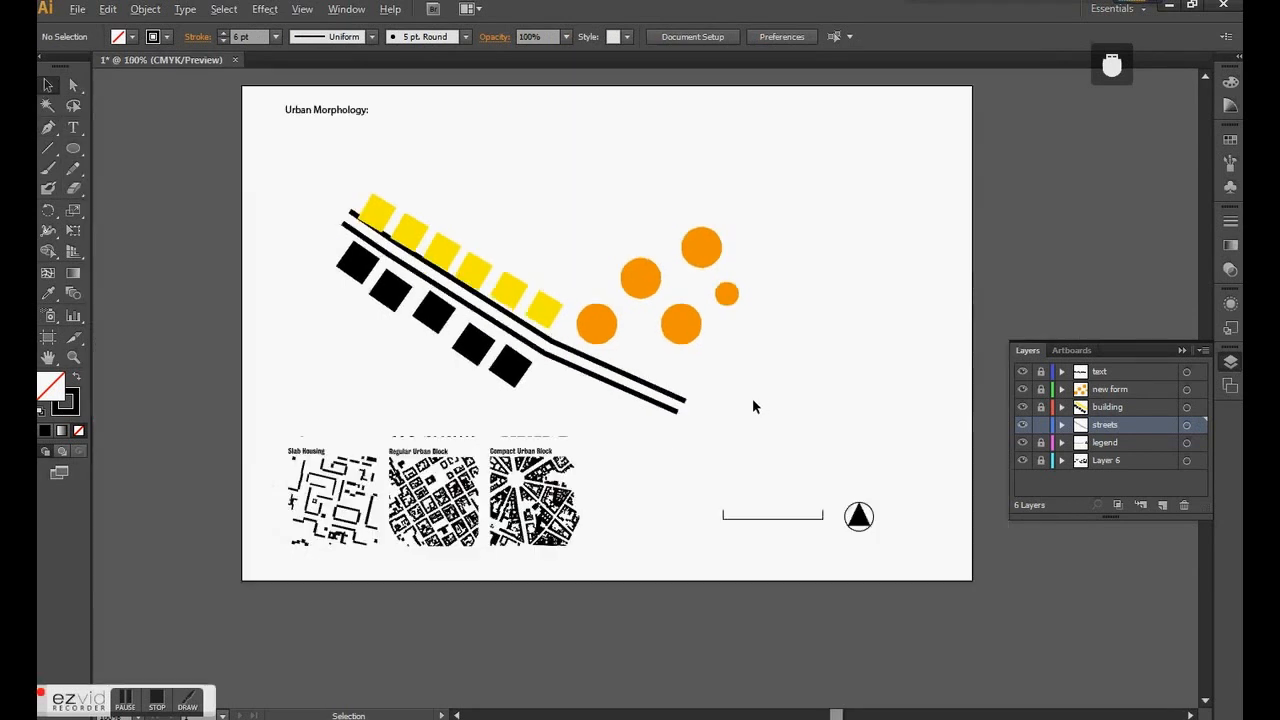
pyautogui.scroll(1, 637, 297)
pyautogui.scroll(-1, 586, 372)
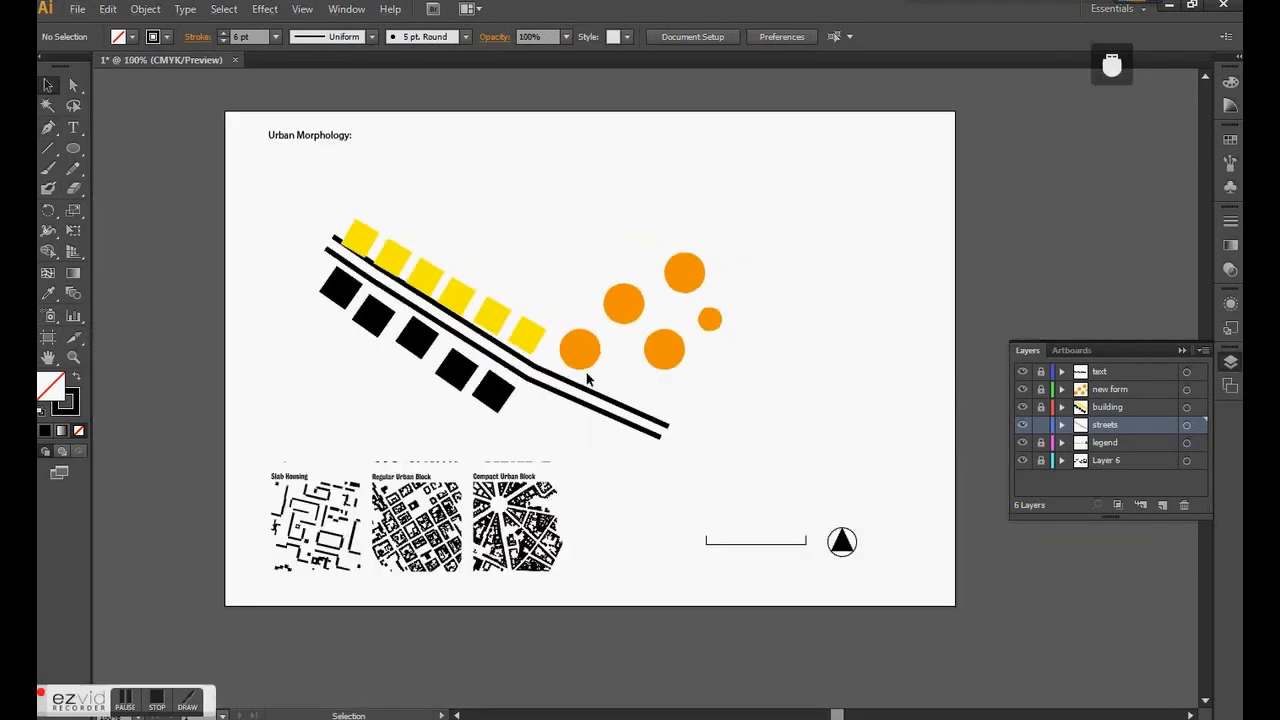
pyautogui.scroll(1, 577, 342)
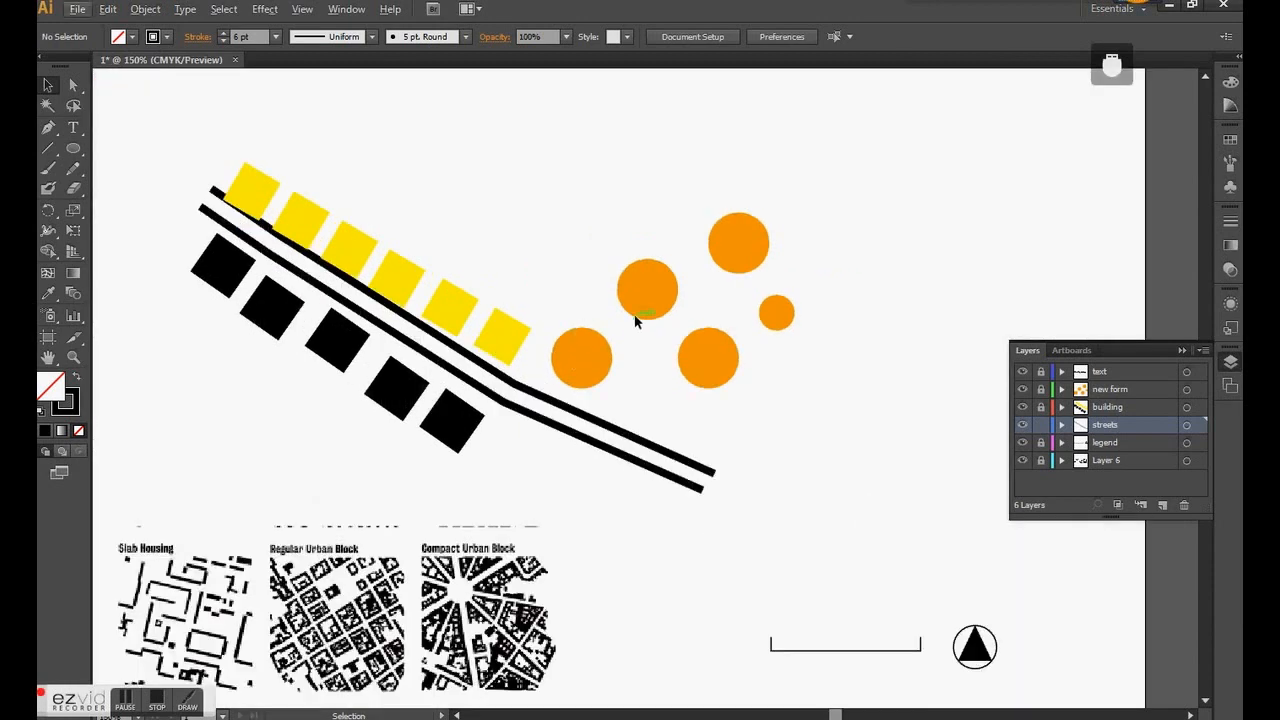
pyautogui.scroll(-1, 633, 314)
pyautogui.scroll(1, 632, 313)
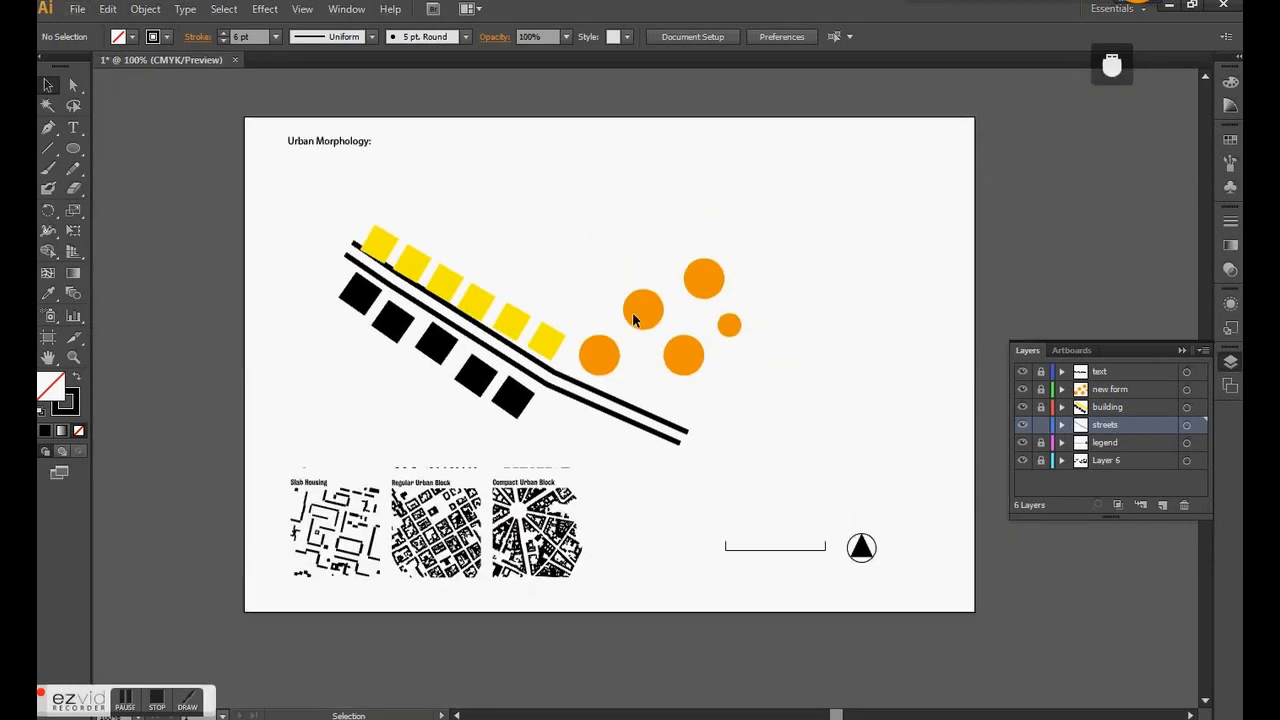
pyautogui.scroll(1, 632, 312)
pyautogui.scroll(-1, 632, 312)
pyautogui.scroll(1, 640, 352)
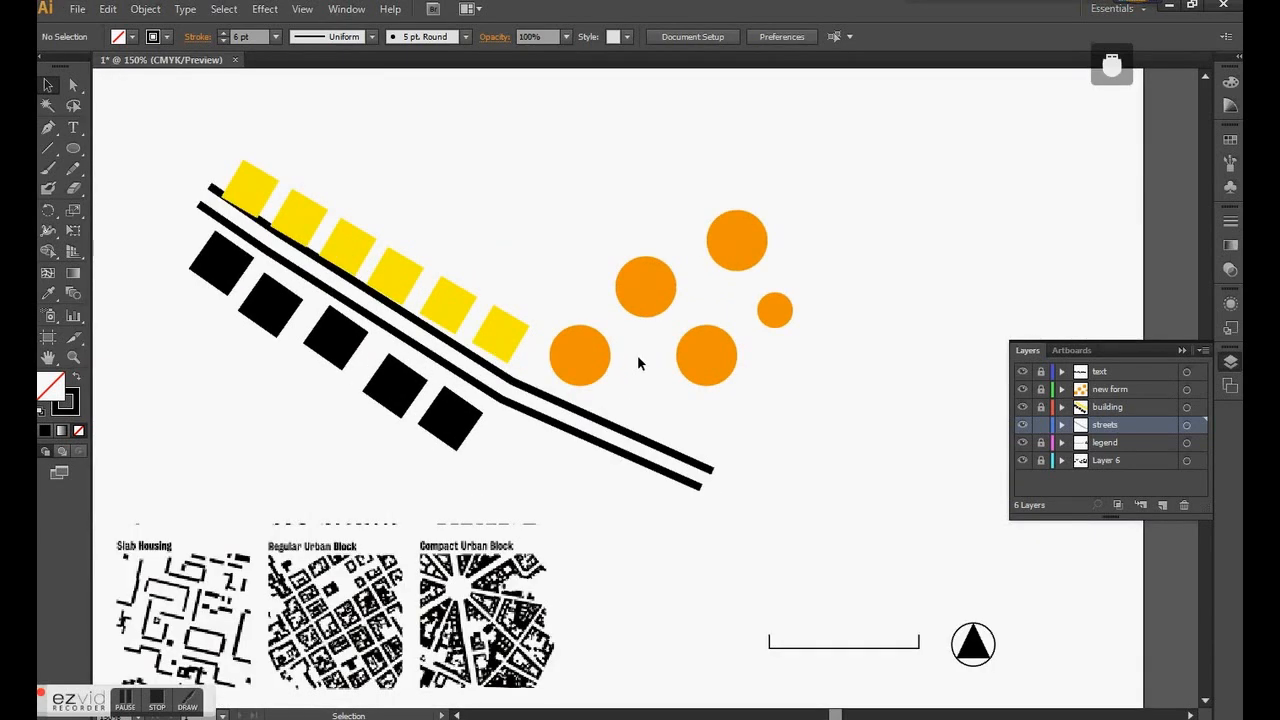
pyautogui.scroll(-1, 637, 356)
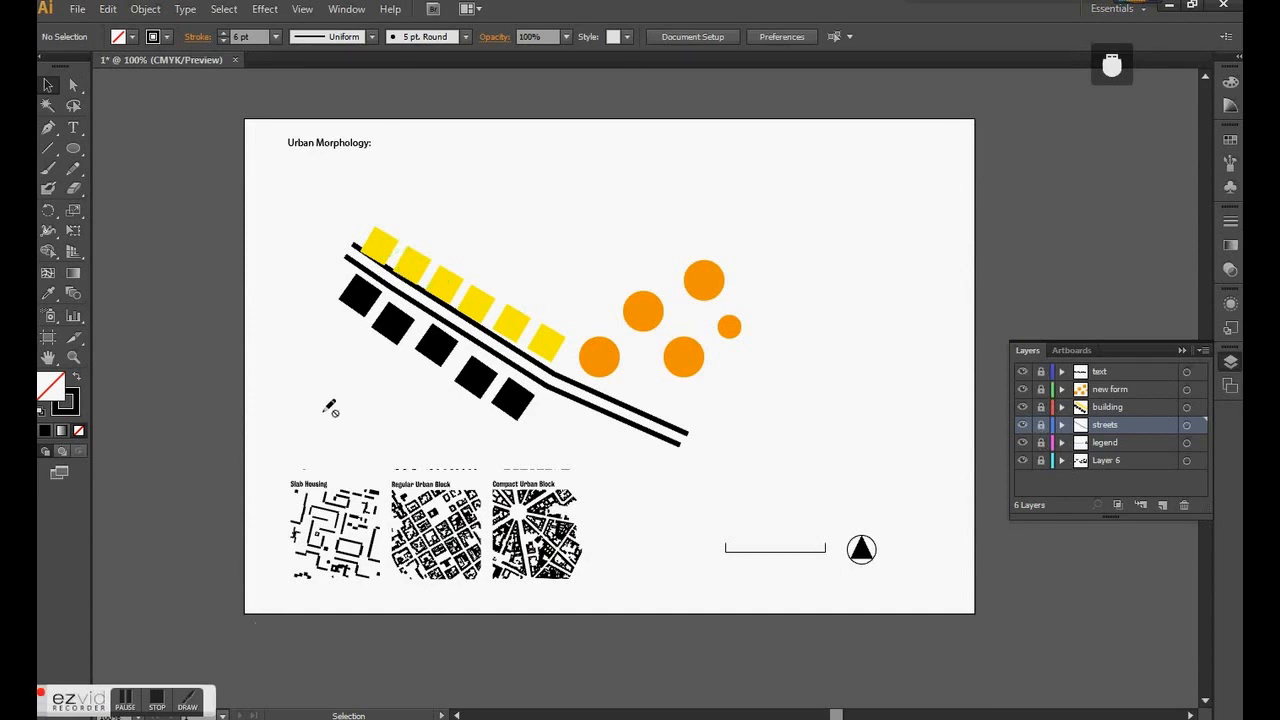
# - Collapse the open layer list so the whole urban morphology artboard is unobstructed
pyautogui.click(1229, 362)
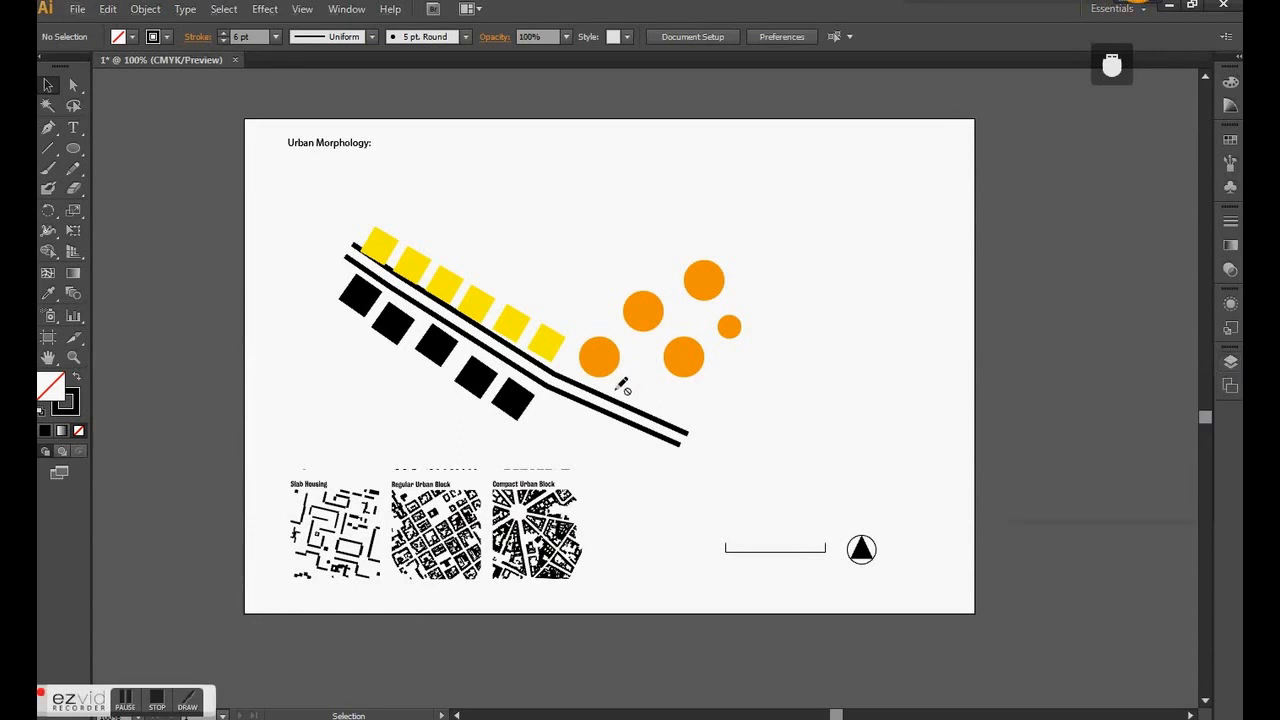
pyautogui.scroll(1, 622, 386)
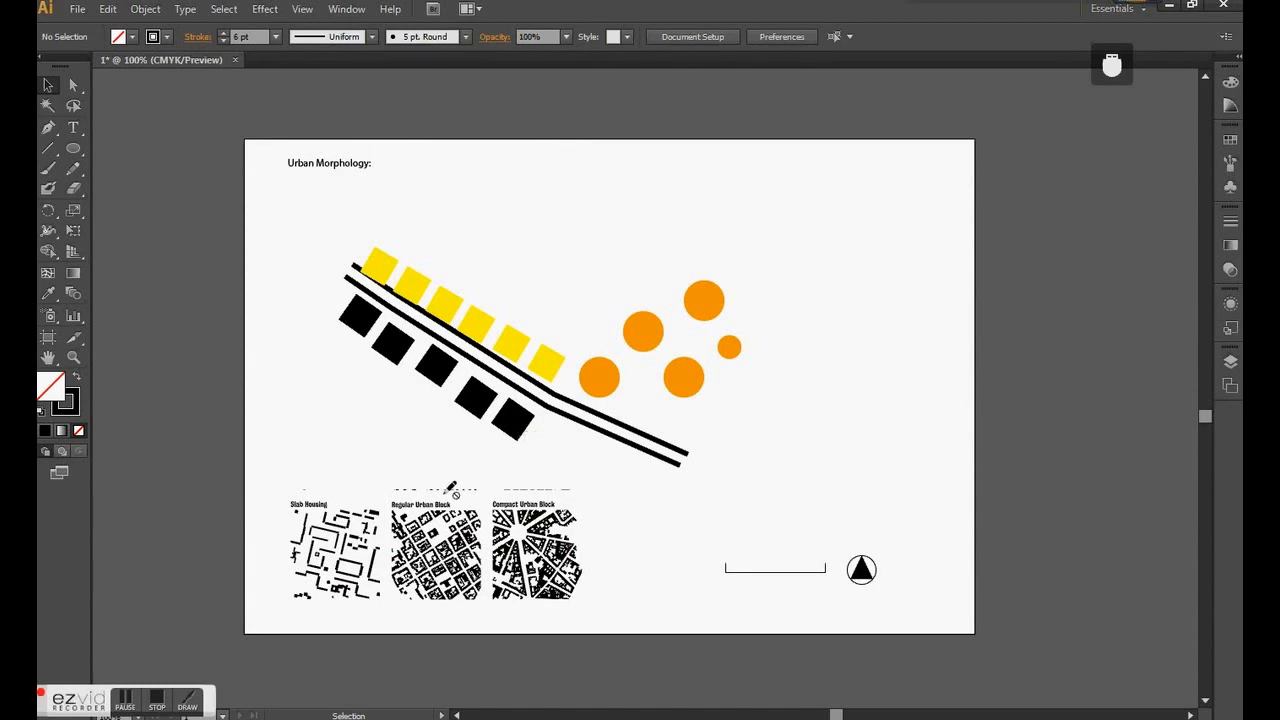
pyautogui.click(127, 705)
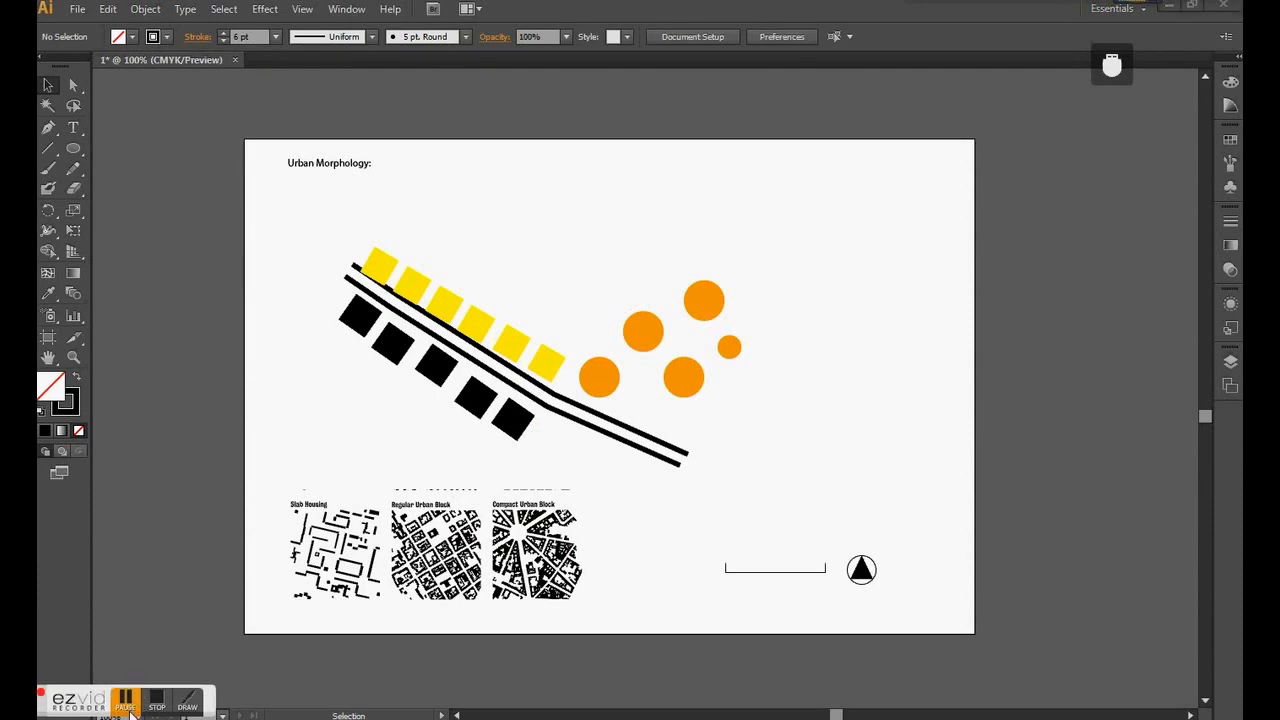